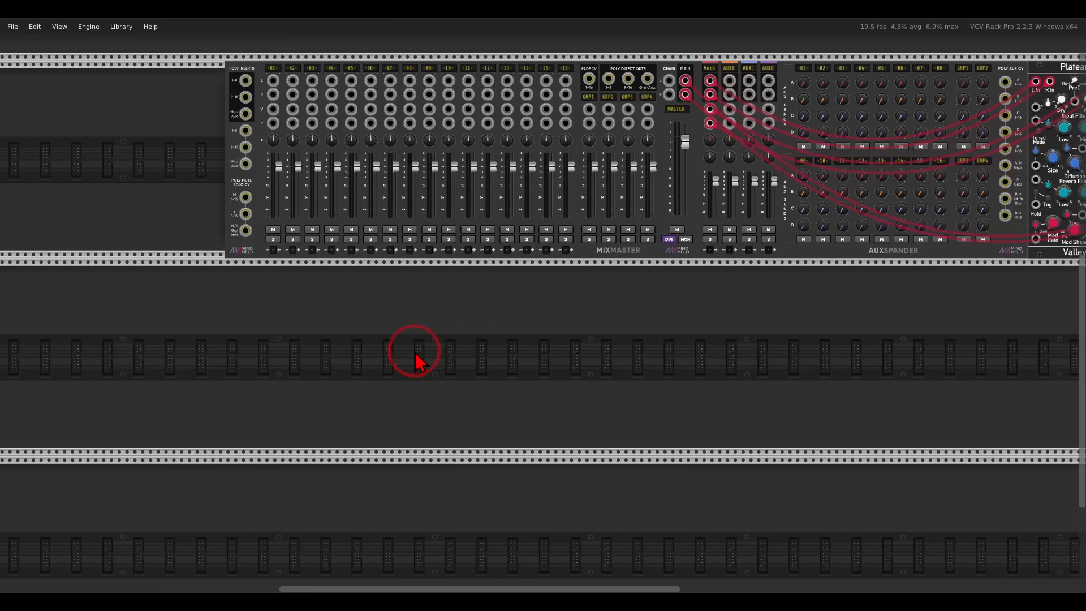
# Add a Count Modula Manual Gate module in the empty row directly below the MixMaster
pyautogui.scroll(2, 594, 296)
pyautogui.scroll(2, 503, 286)
pyautogui.rightClick(508, 290)
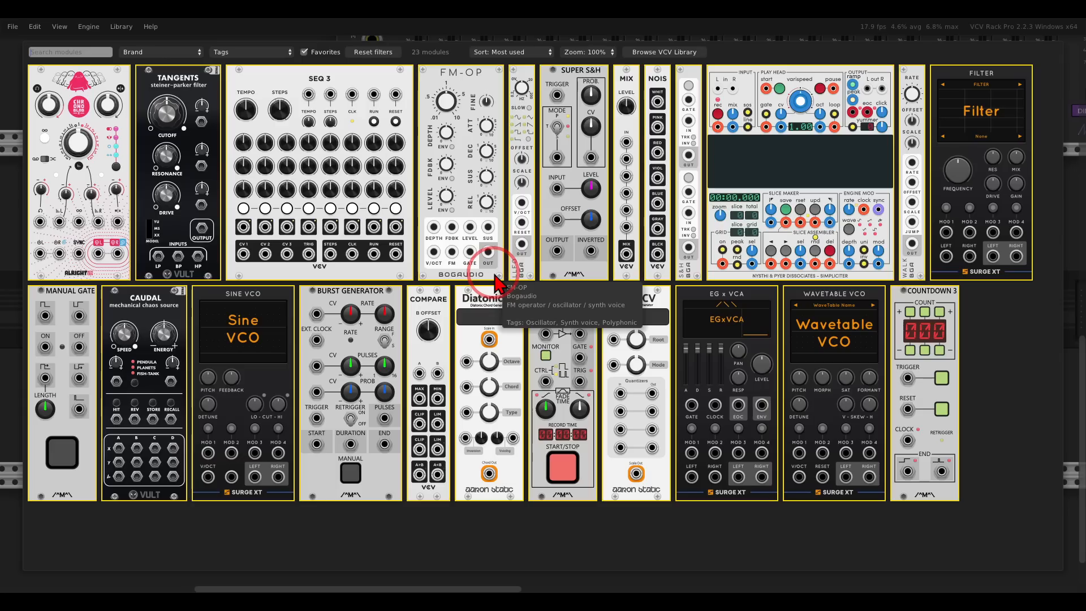
pyautogui.moveTo(60, 338); pyautogui.dragTo(386, 298)
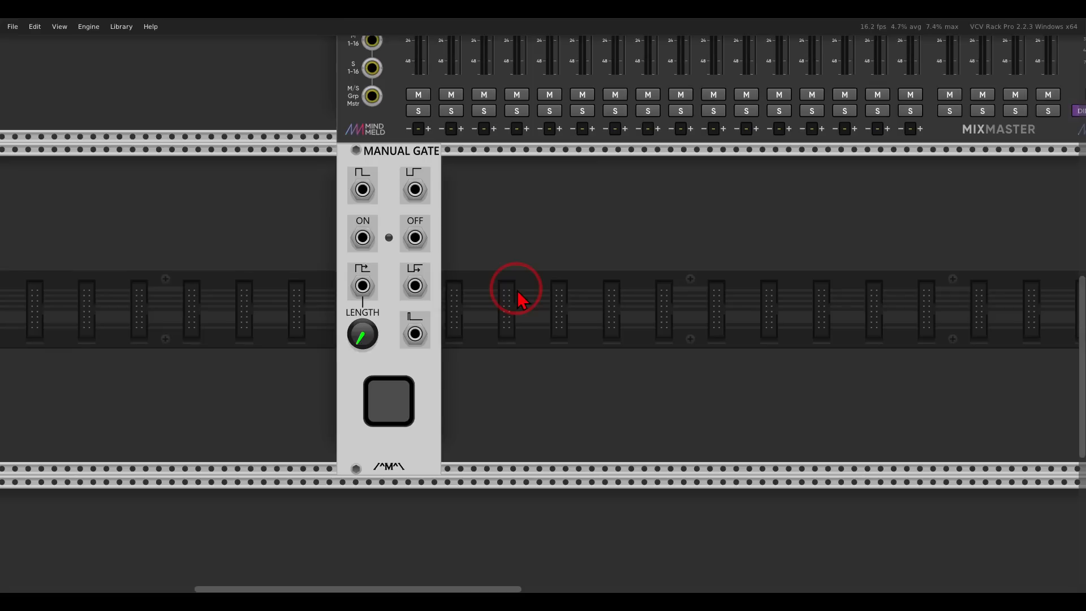
# Review the mixer, Plateau, audio and Cable Colour Key modules, cycling the cable colour through 2, 3 and 4 and back to 1
pyautogui.scroll(-6, 516, 297)
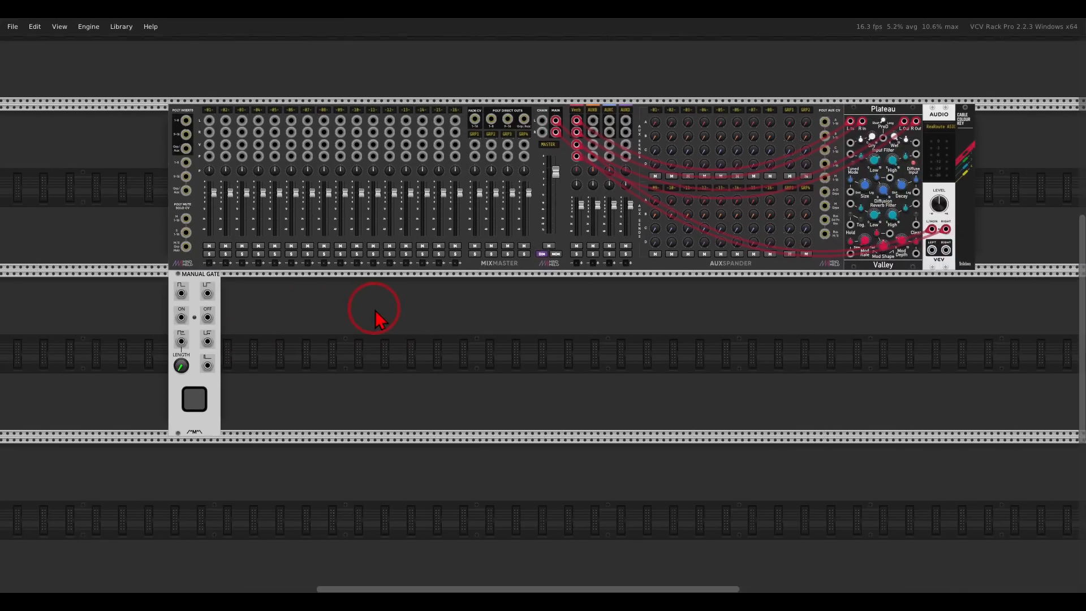
pyautogui.moveTo(683, 57)
pyautogui.mouseDown()
pyautogui.moveTo(380, 172)
pyautogui.moveTo(695, 221)
pyautogui.moveTo(679, 54)
pyautogui.mouseUp()
pyautogui.moveTo(883, 101)
pyautogui.mouseDown()
pyautogui.moveTo(894, 141)
pyautogui.moveTo(880, 96)
pyautogui.mouseUp()
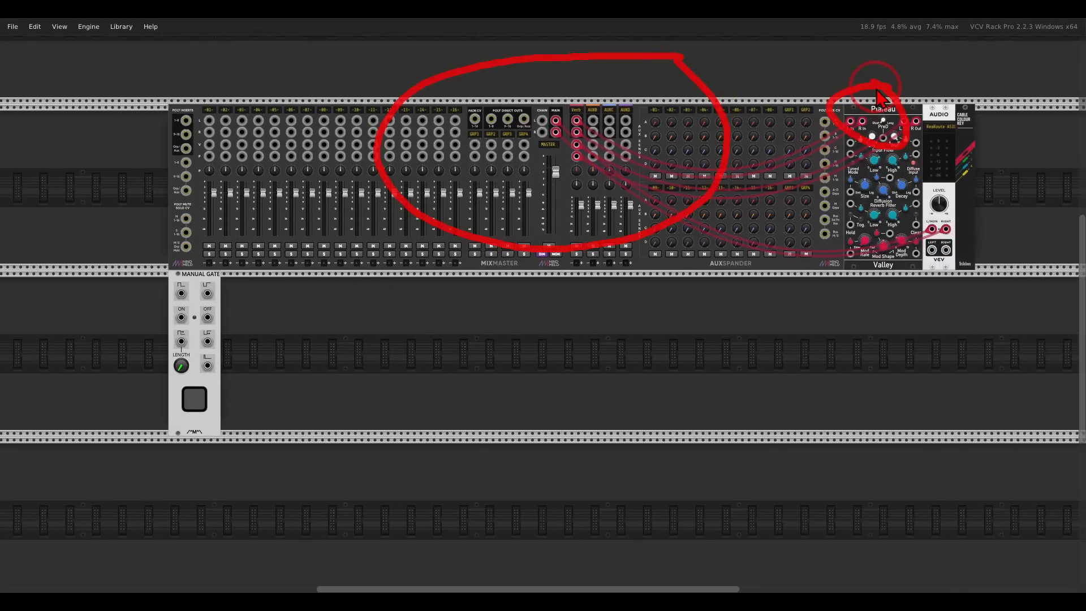
pyautogui.moveTo(989, 105)
pyautogui.mouseDown()
pyautogui.moveTo(956, 105)
pyautogui.moveTo(977, 159)
pyautogui.moveTo(804, 171)
pyautogui.mouseUp()
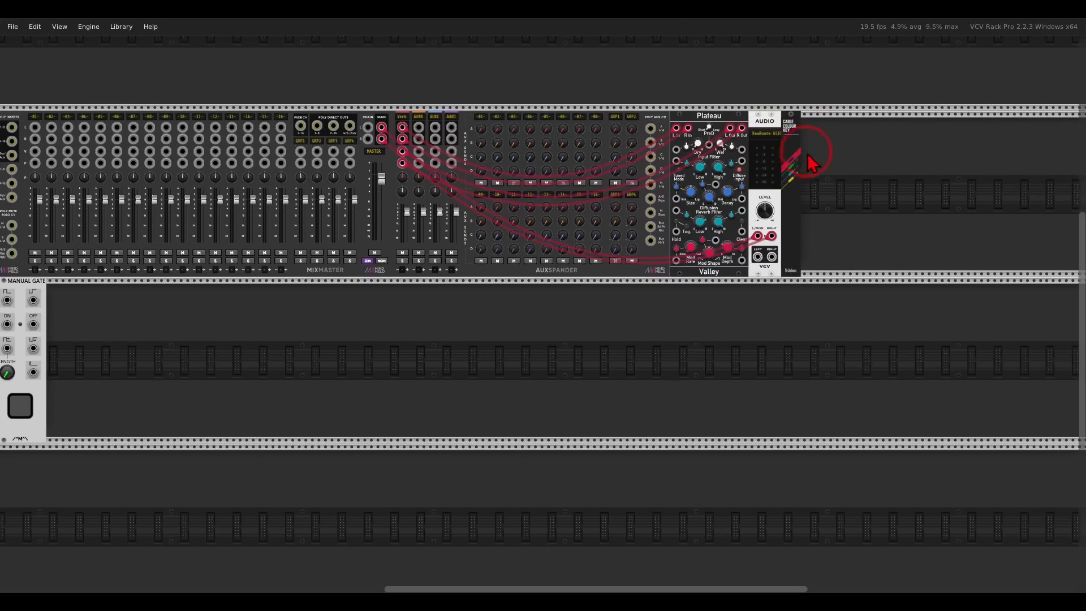
pyautogui.scroll(5, 821, 170)
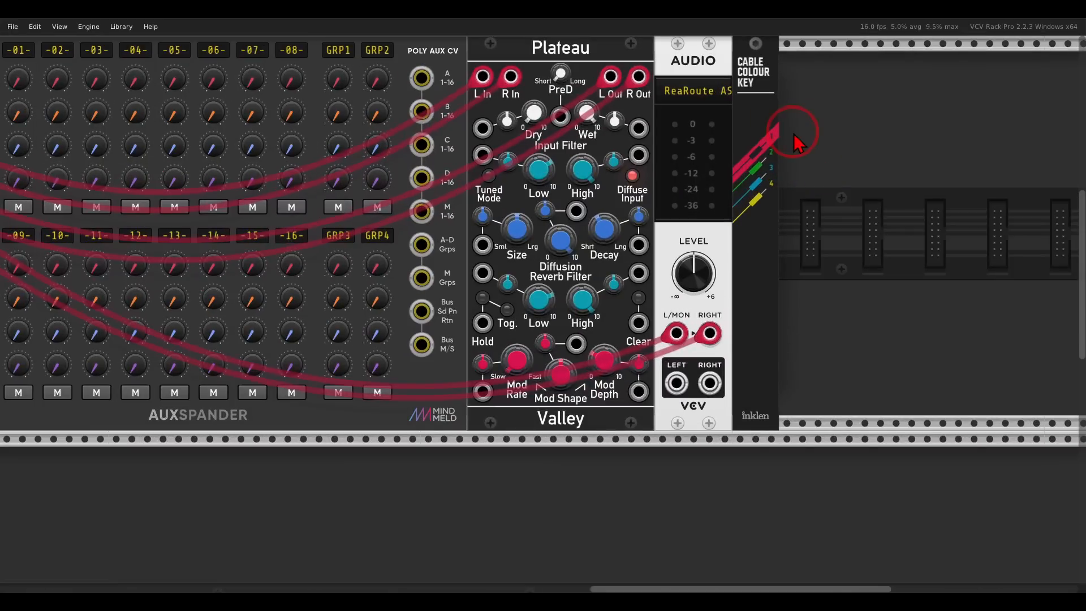
pyautogui.press('2')
pyautogui.press('3')
pyautogui.press('4')
pyautogui.press('3')
pyautogui.press('2')
pyautogui.press('1')
# Add a Burst Generator immediately right of the Manual Gate and raise its number of pulses to the maximum of 16
pyautogui.moveTo(526, 353); pyautogui.dragTo(984, 150)
pyautogui.scroll(-3, 466, 302)
pyautogui.moveTo(467, 302); pyautogui.dragTo(1069, 150)
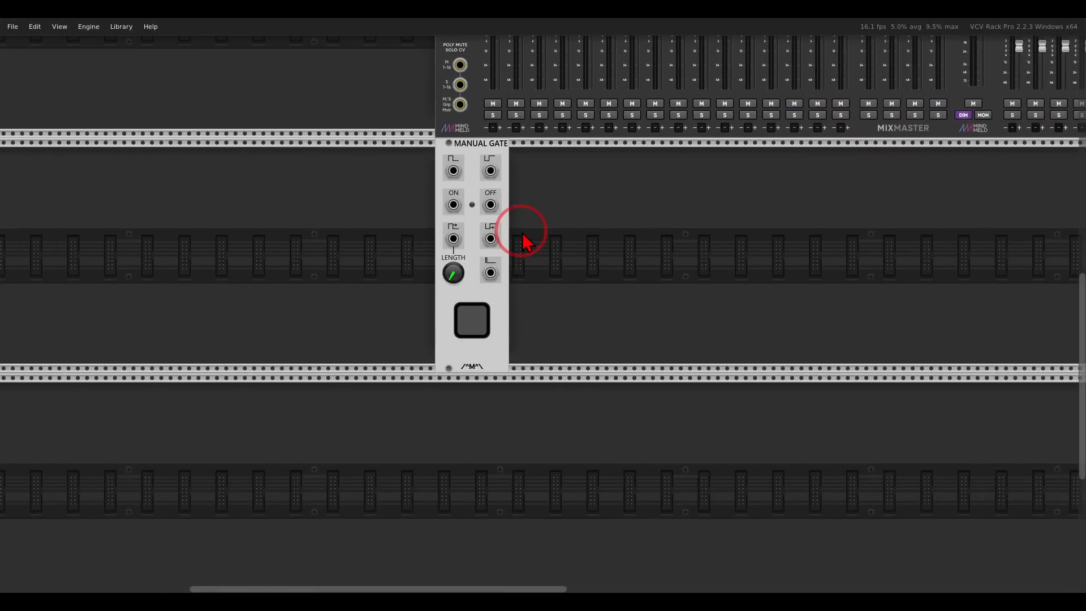
pyautogui.scroll(2, 521, 236)
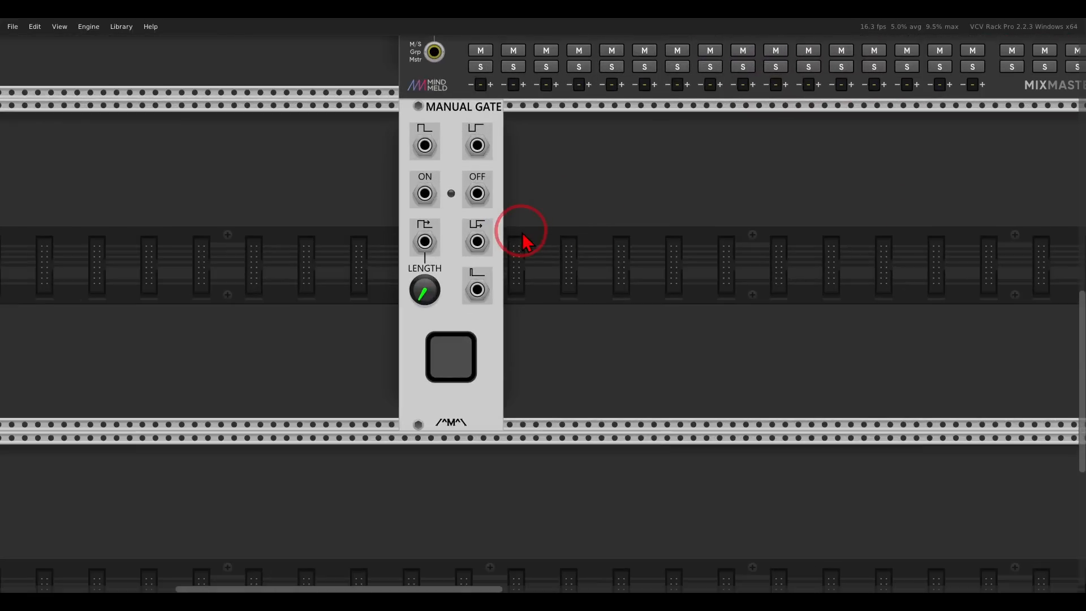
pyautogui.rightClick(573, 216)
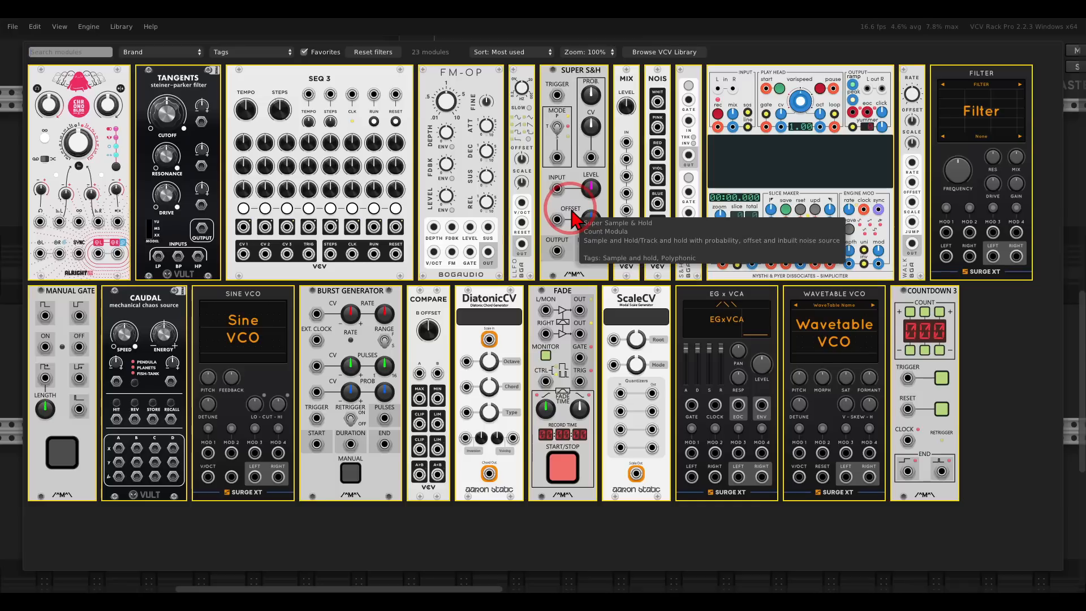
pyautogui.click(366, 339)
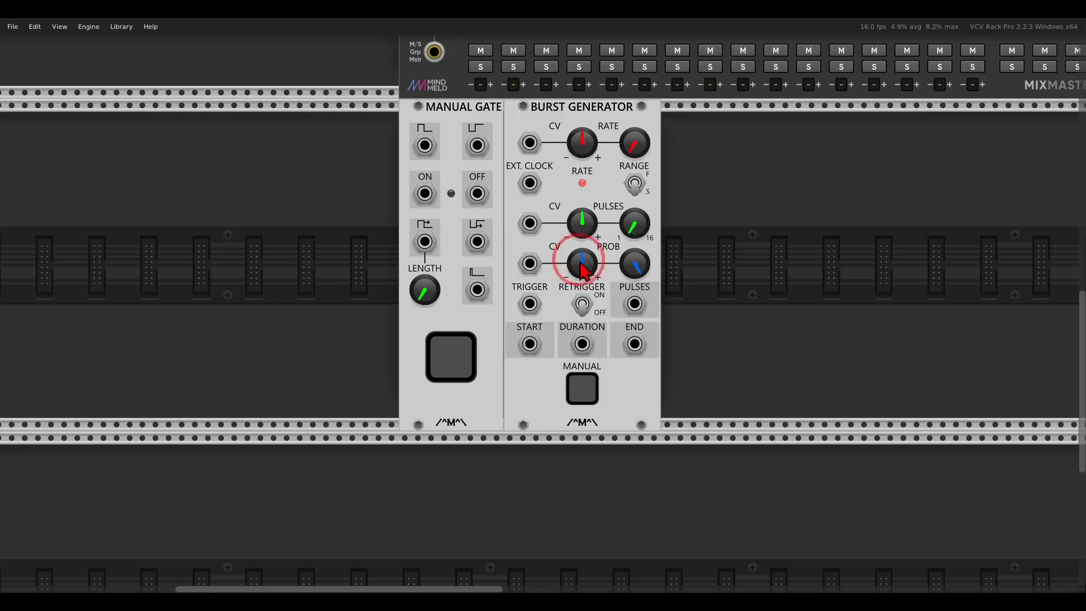
pyautogui.moveTo(635, 223); pyautogui.dragTo(634, 42)
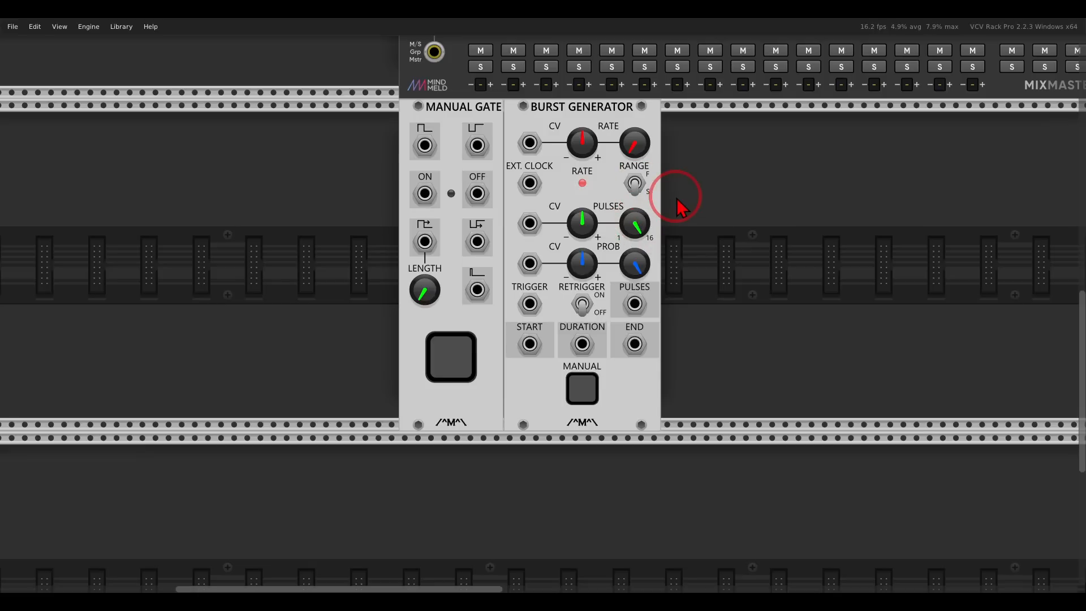
# Add a Surge XT Sine VCO right of the Burst Generator and check its unison and oscillator drift settings
pyautogui.moveTo(707, 202); pyautogui.dragTo(527, 207)
pyautogui.rightClick(586, 208)
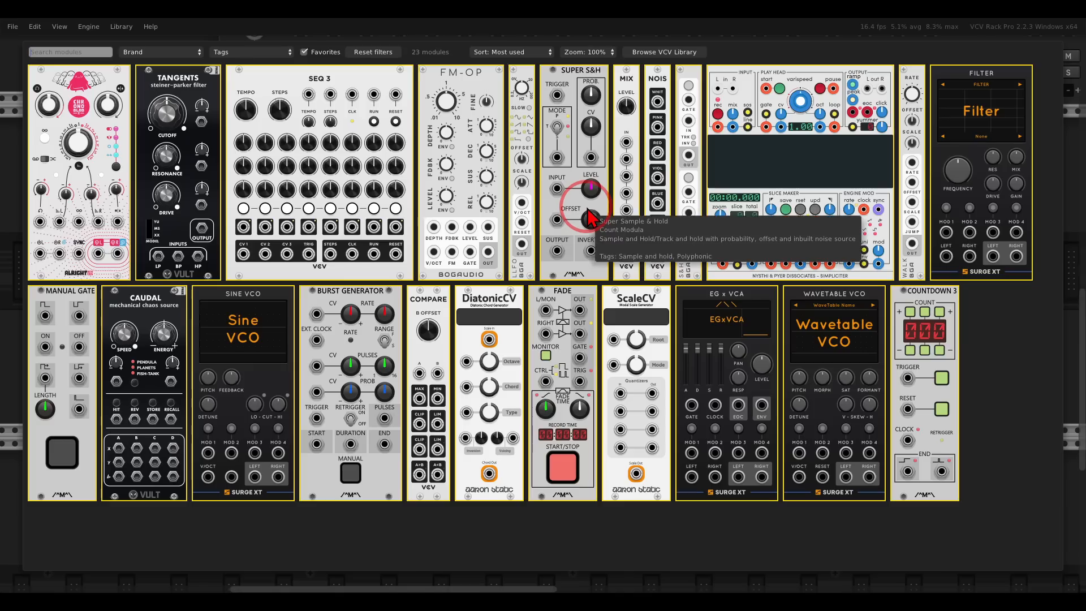
pyautogui.click(290, 321)
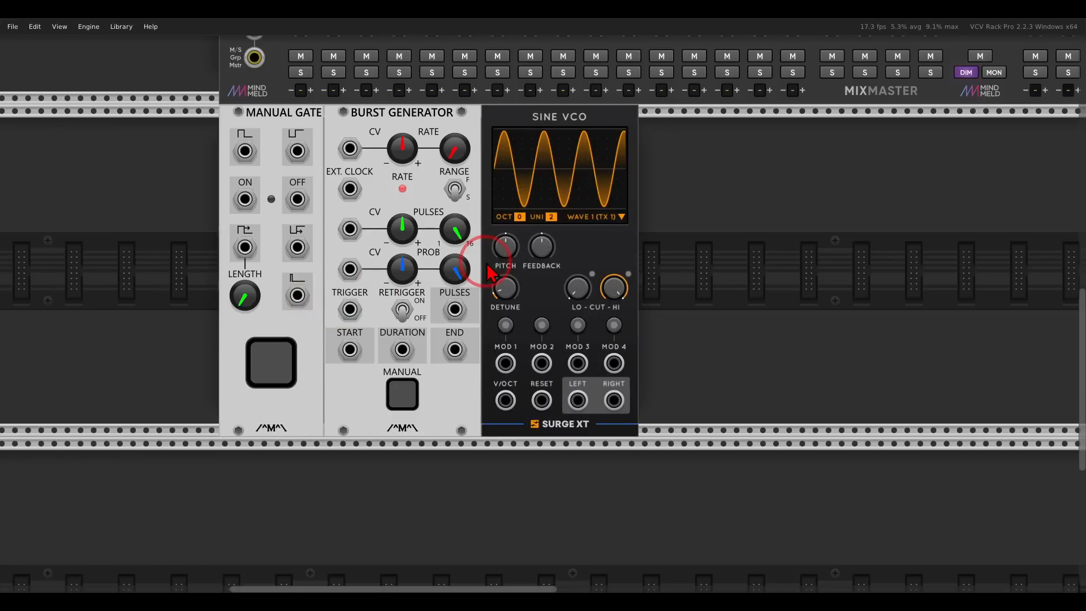
pyautogui.moveTo(569, 199)
pyautogui.mouseDown()
pyautogui.moveTo(517, 210)
pyautogui.moveTo(575, 233)
pyautogui.moveTo(563, 203)
pyautogui.mouseUp()
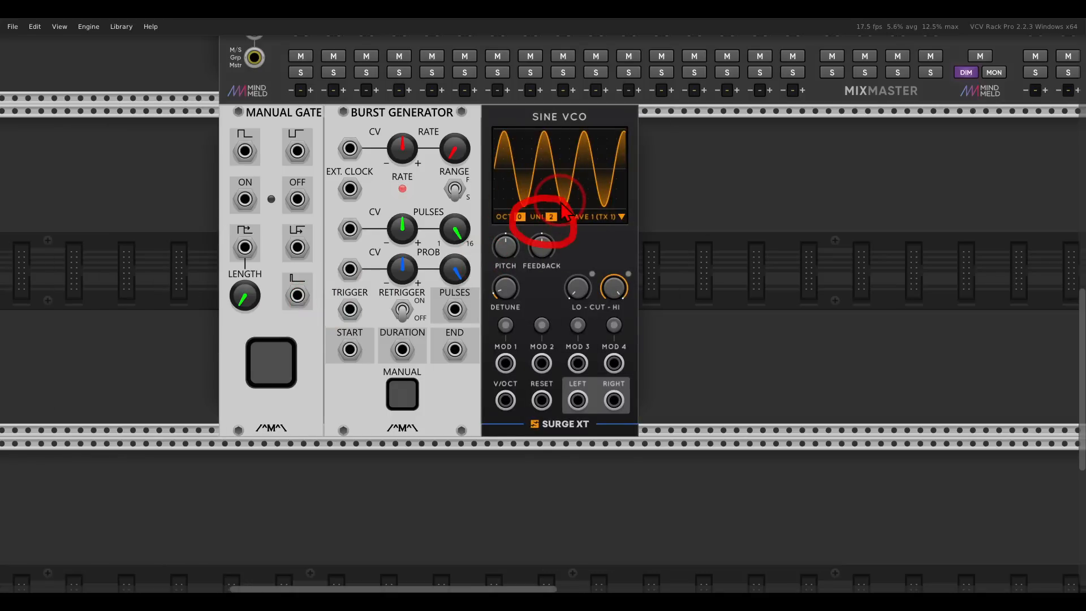
pyautogui.rightClick(547, 118)
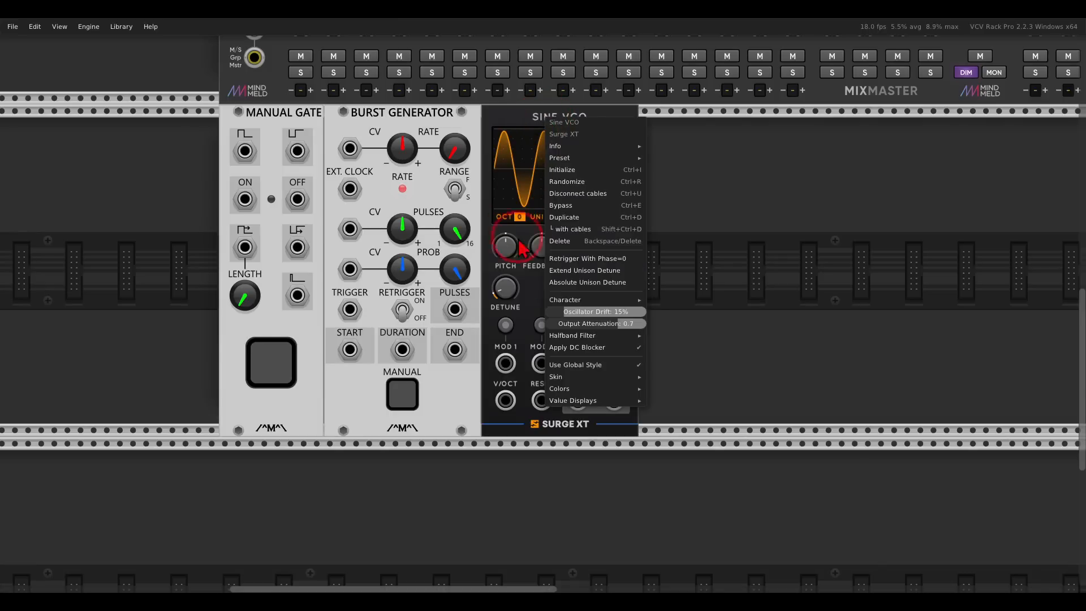
pyautogui.click(591, 314)
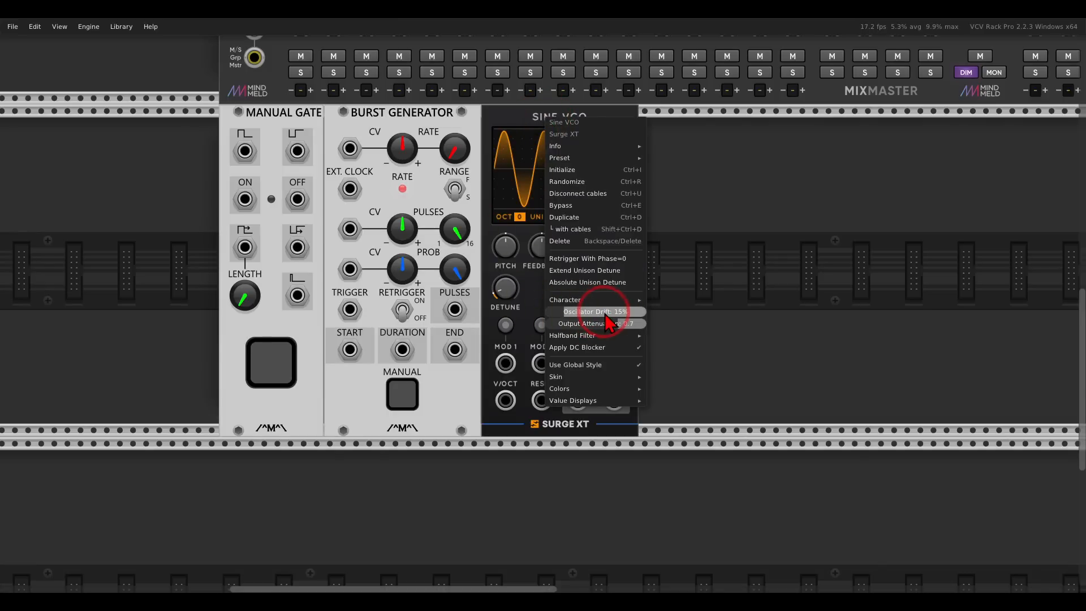
pyautogui.click(710, 273)
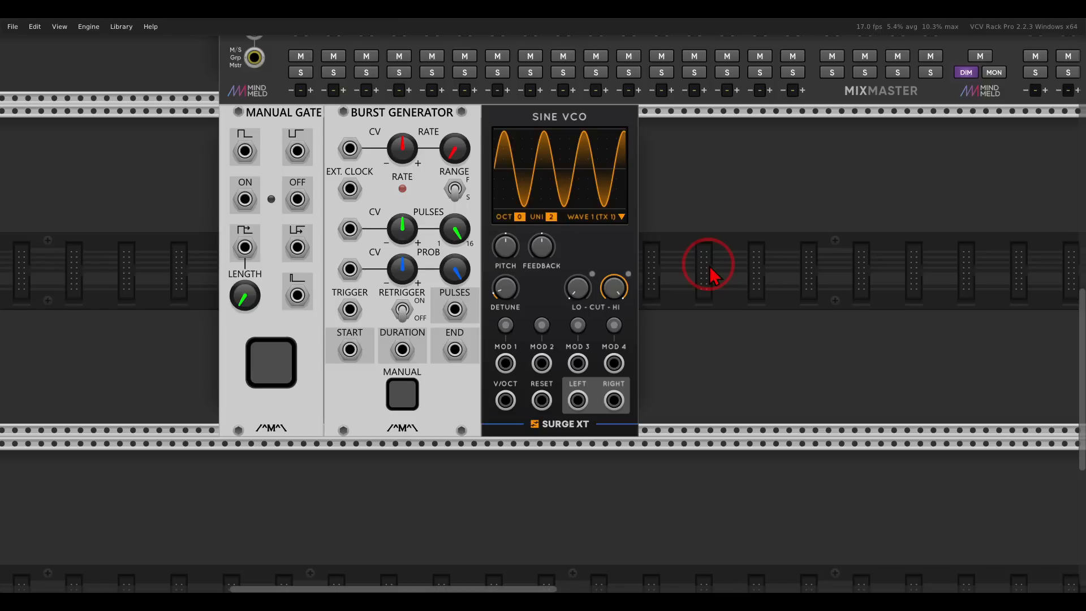
# Add an EG x VCA beside the Sine VCO and patch the VCO's stereo output through it into mixer channel 1
pyautogui.rightClick(710, 273)
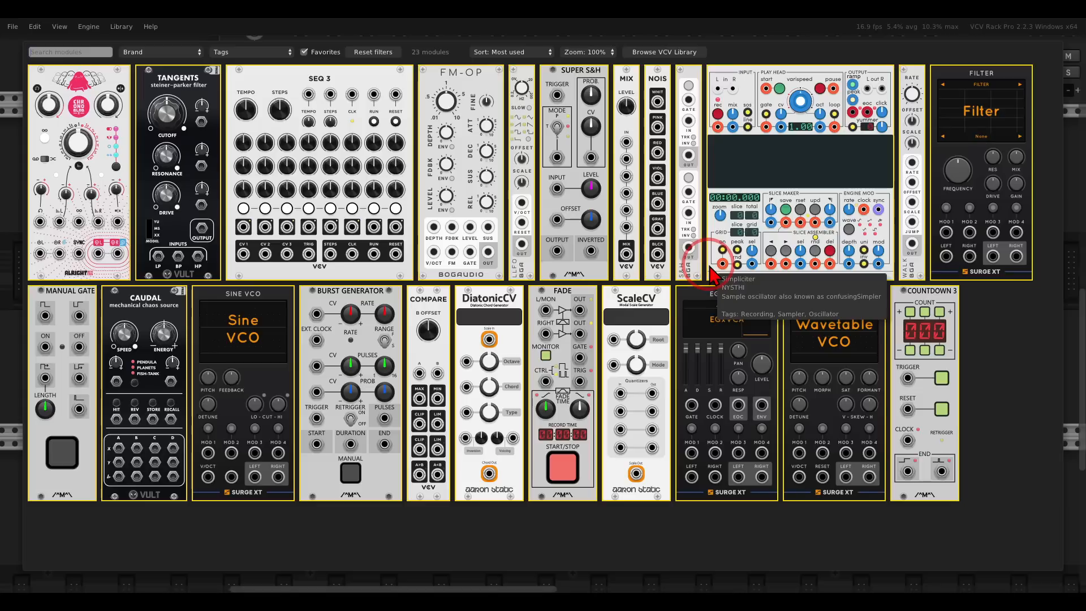
pyautogui.click(715, 334)
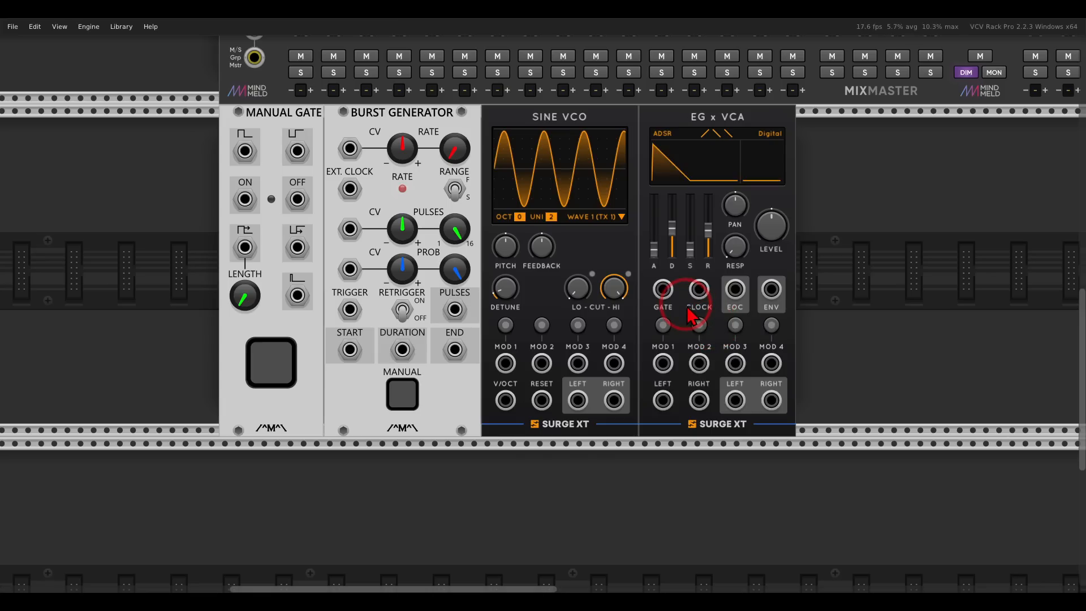
pyautogui.moveTo(577, 401); pyautogui.dragTo(303, 79)
pyautogui.scroll(5, 733, 418)
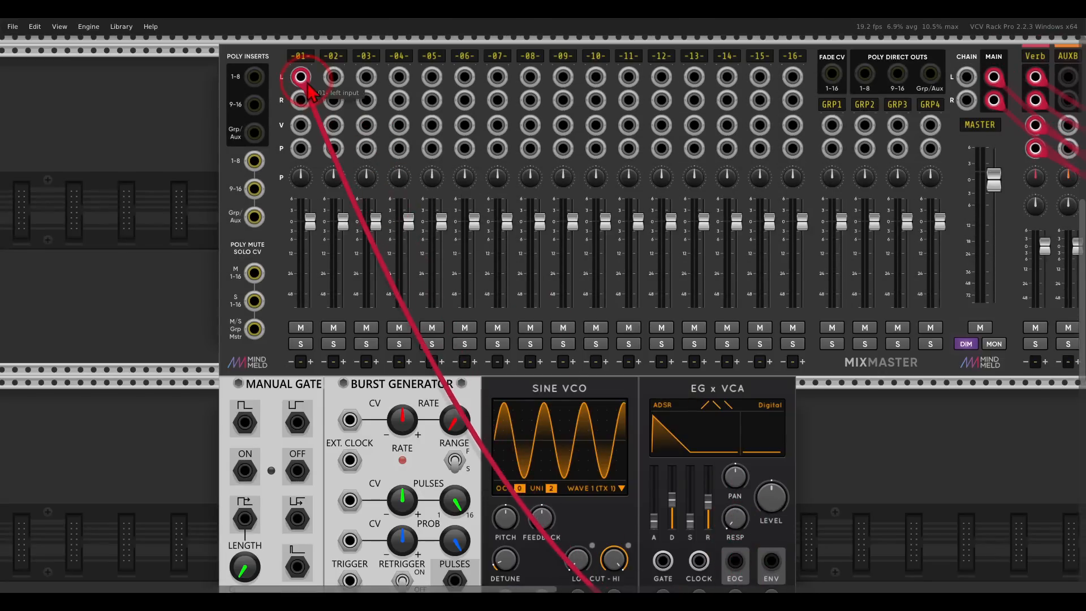
pyautogui.scroll(-5, 679, 396)
pyautogui.moveTo(771, 472); pyautogui.dragTo(771, 473)
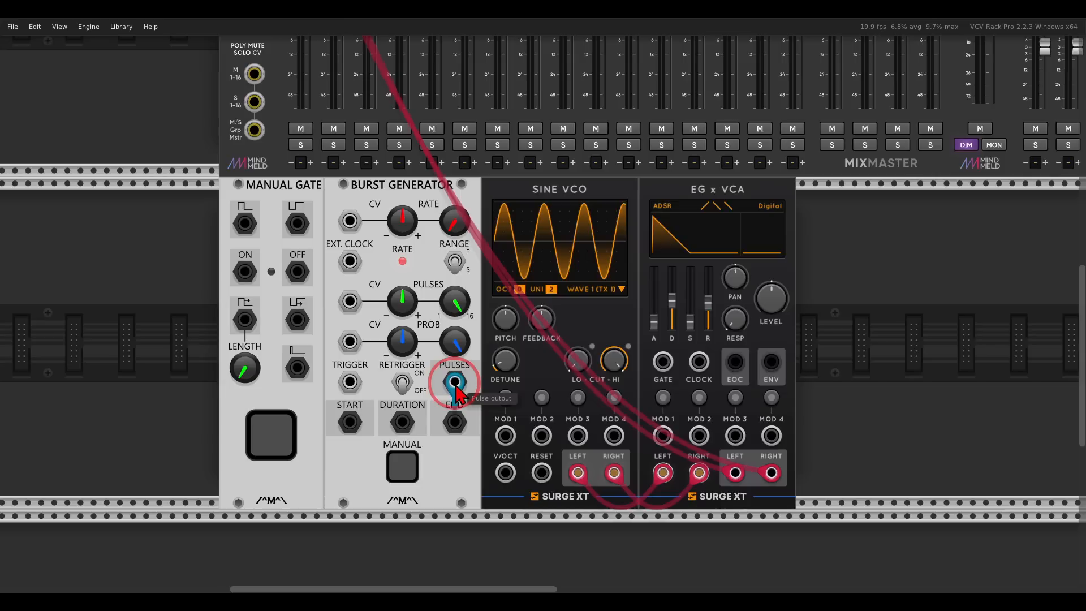
# Patch the Burst Generator's pulses output to the EG x VCA gate and the Manual Gate's trigger output to the burst trigger input
pyautogui.moveTo(455, 383); pyautogui.dragTo(663, 365)
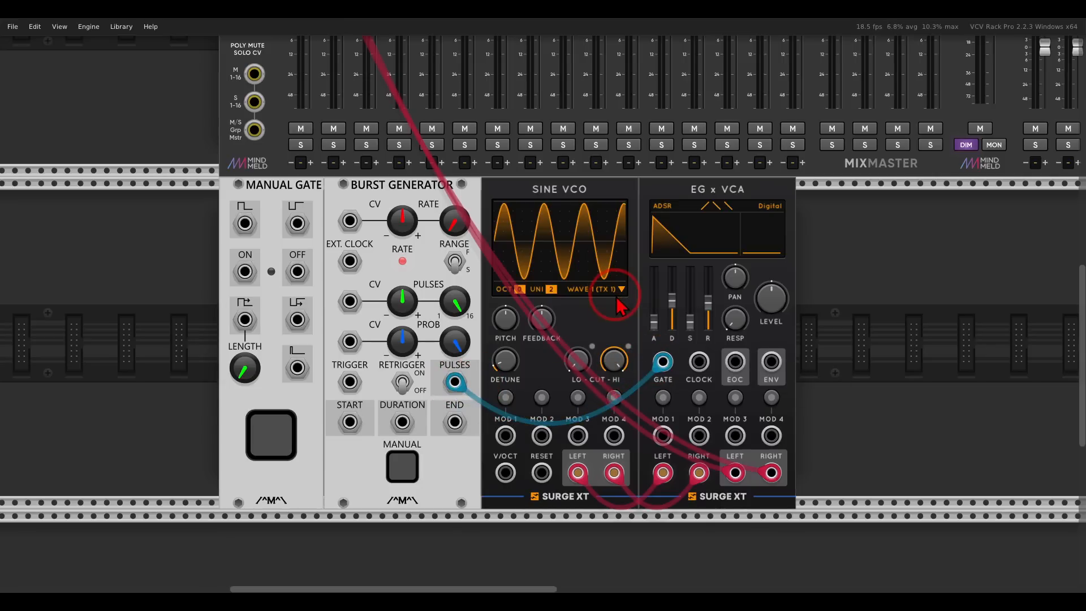
pyautogui.moveTo(297, 368); pyautogui.dragTo(349, 382)
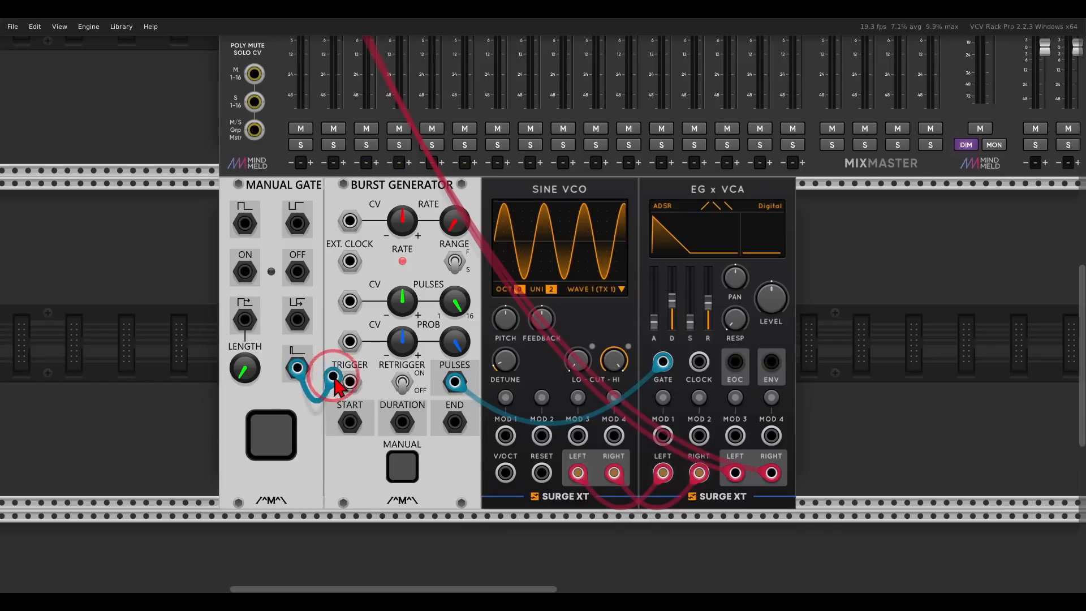
# Fire the Manual Gate to test the burst and raise the Burst Generator's rate
pyautogui.click(271, 436)
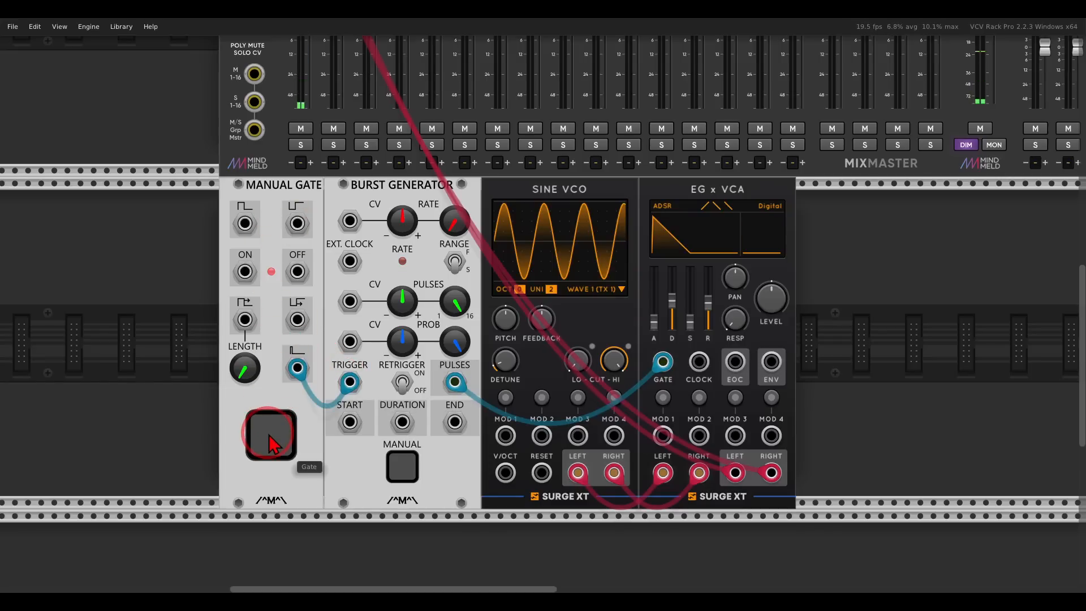
pyautogui.moveTo(453, 224); pyautogui.dragTo(452, 179)
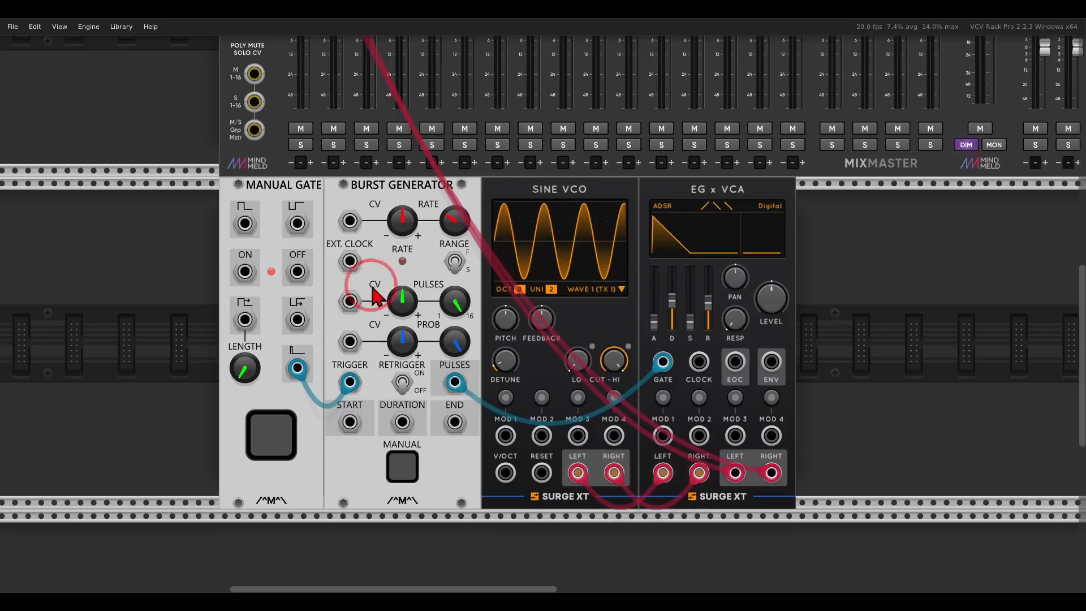
# Insert a Bogaudio S&H between the Manual Gate and Burst Generator and patch the burst pulses output to its first gate input
pyautogui.rightClick(207, 195)
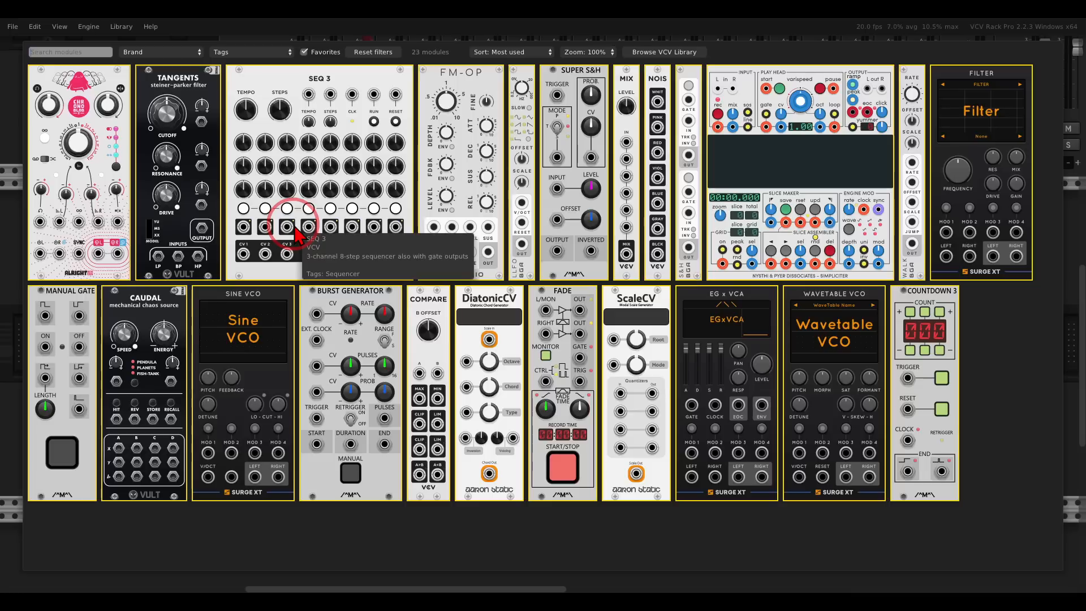
pyautogui.press('Escape')
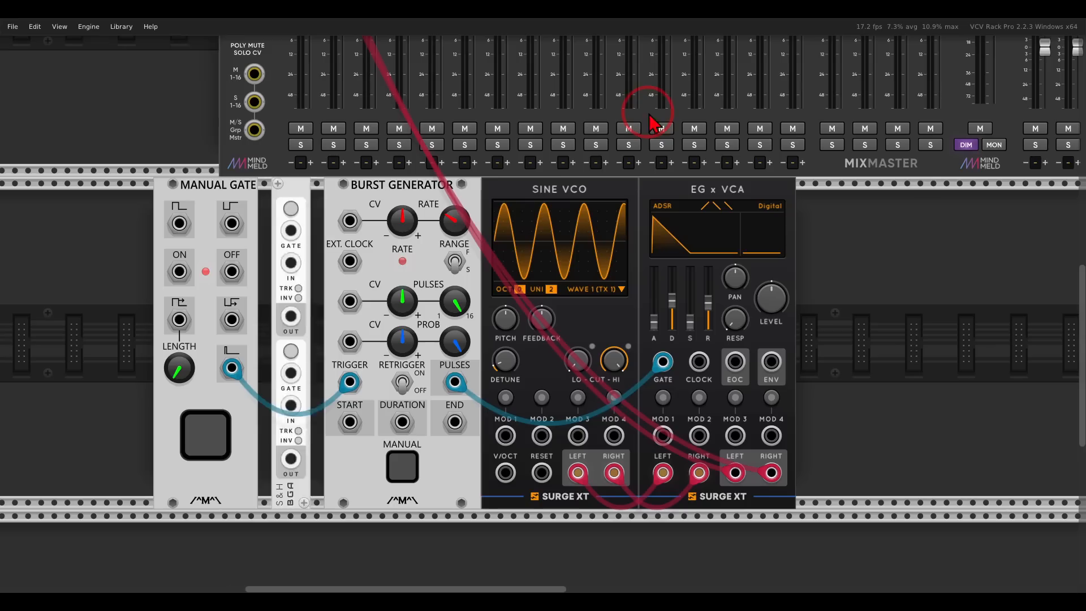
pyautogui.scroll(2, 300, 365)
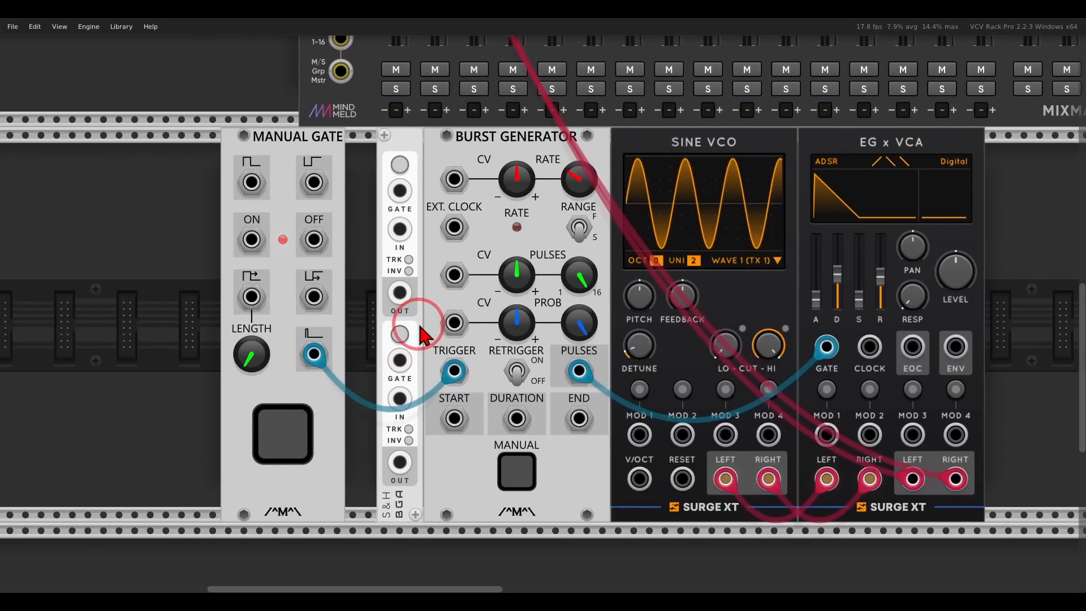
pyautogui.scroll(1, 417, 321)
pyautogui.moveTo(578, 371); pyautogui.dragTo(399, 191)
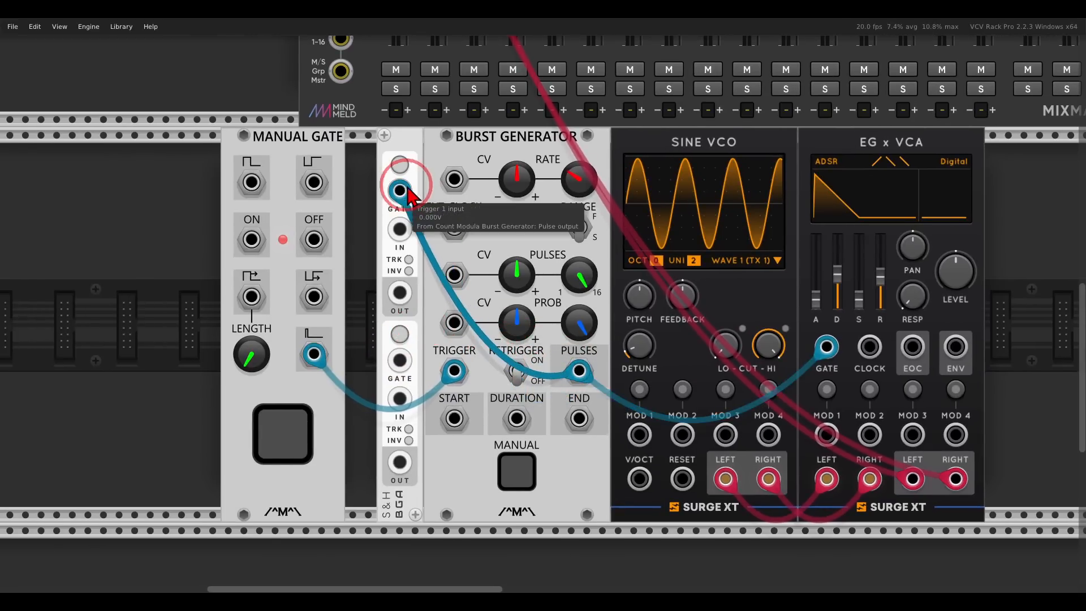
# Set the S&H module's normal range to +/-5V
pyautogui.rightClick(401, 145)
pyautogui.moveTo(430, 314)
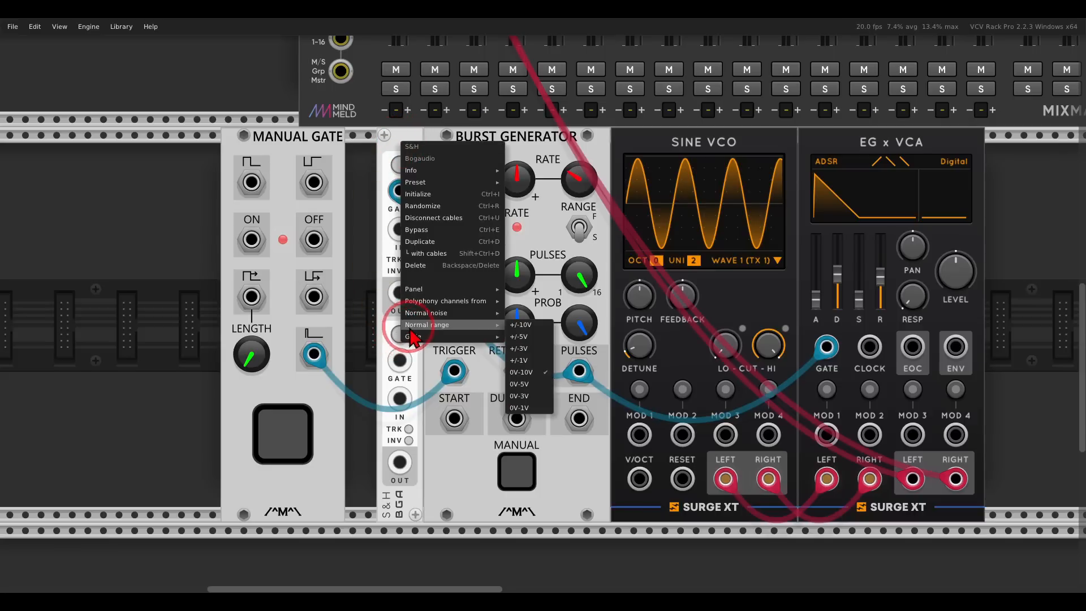
pyautogui.moveTo(472, 325)
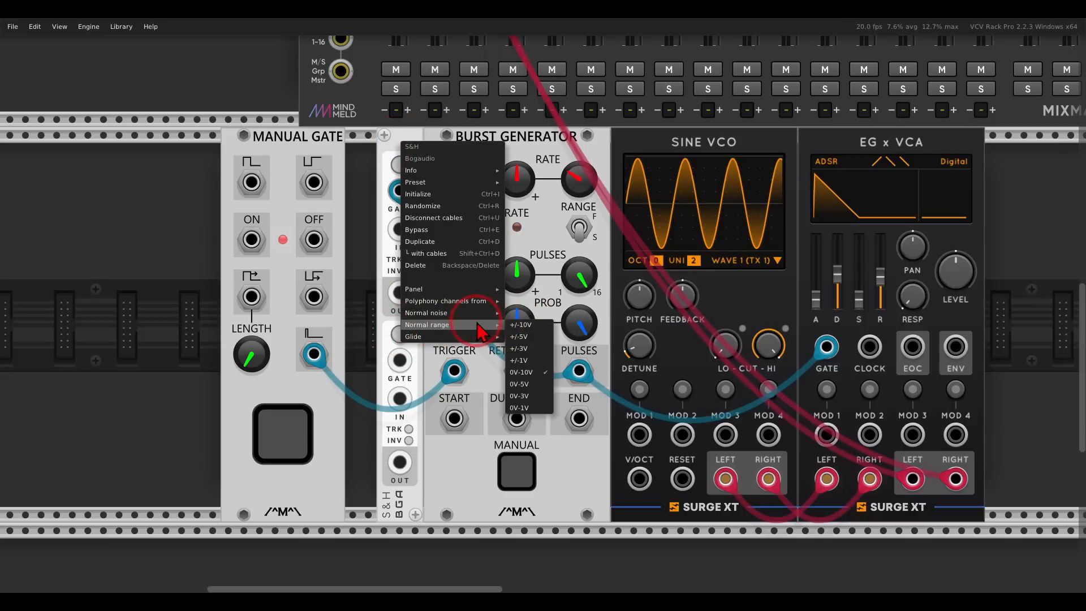
pyautogui.click(531, 338)
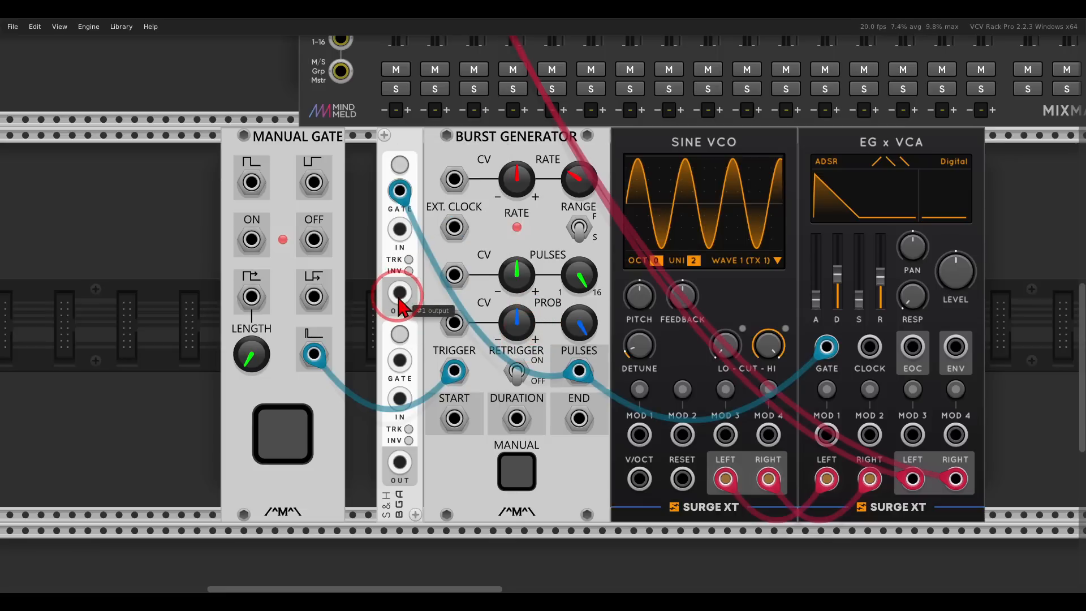
# Patch the first S&H output to the Burst Generator's rate CV input and turn up the rate CV amount
pyautogui.moveTo(400, 292); pyautogui.dragTo(445, 180)
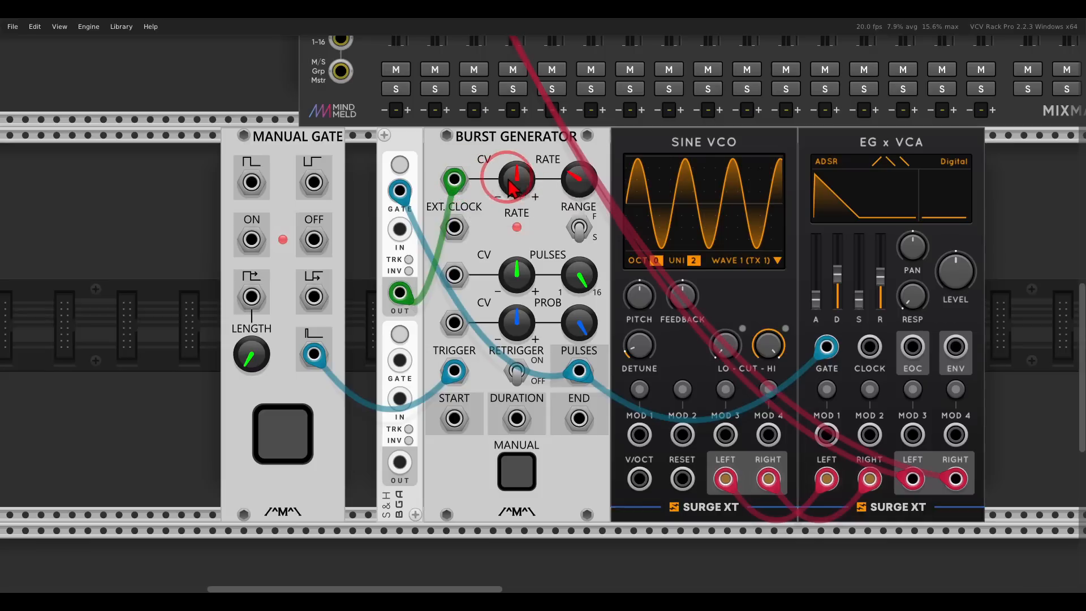
pyautogui.moveTo(516, 180); pyautogui.dragTo(503, 157)
pyautogui.moveTo(570, 181); pyautogui.dragTo(569, 182)
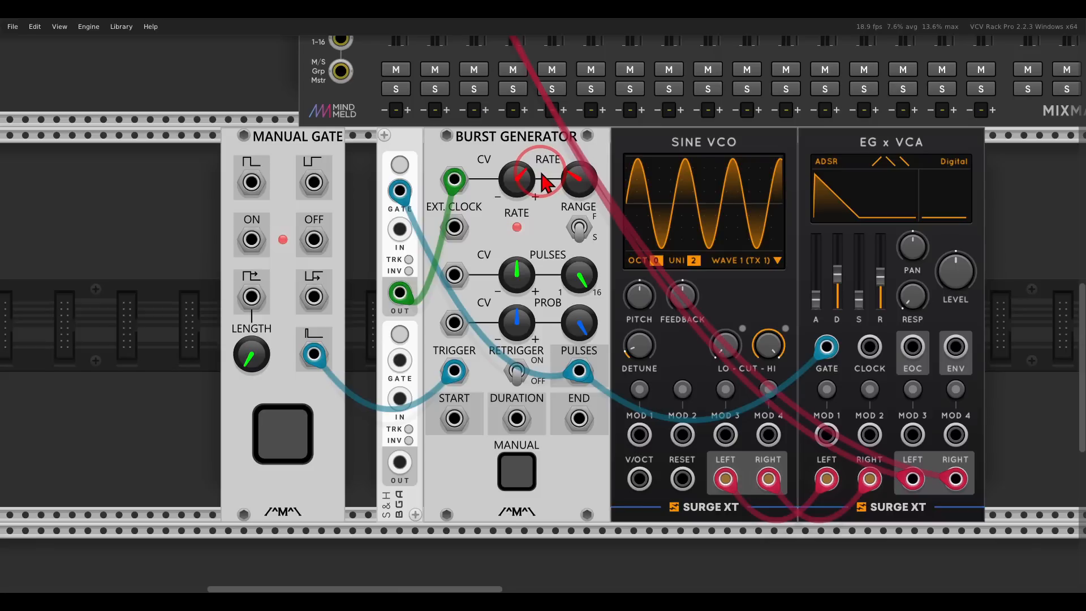
# Patch the second S&H output to the Burst Generator's pulses CV, lower pulses and raise its CV amount, and gate that channel from the Manual Gate trigger
pyautogui.moveTo(400, 455); pyautogui.dragTo(455, 275)
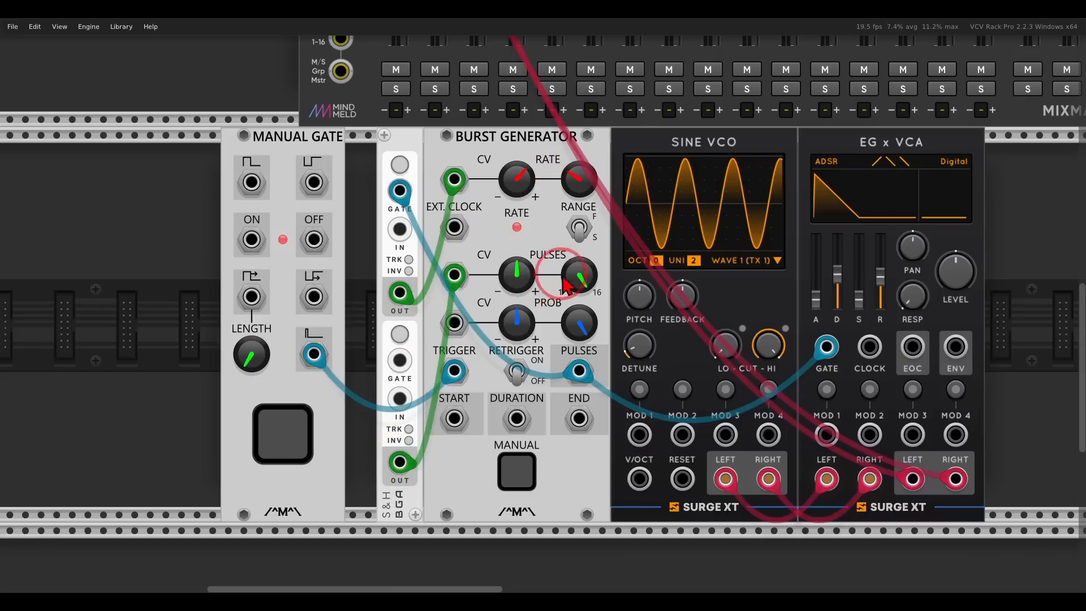
pyautogui.moveTo(579, 275); pyautogui.dragTo(517, 246)
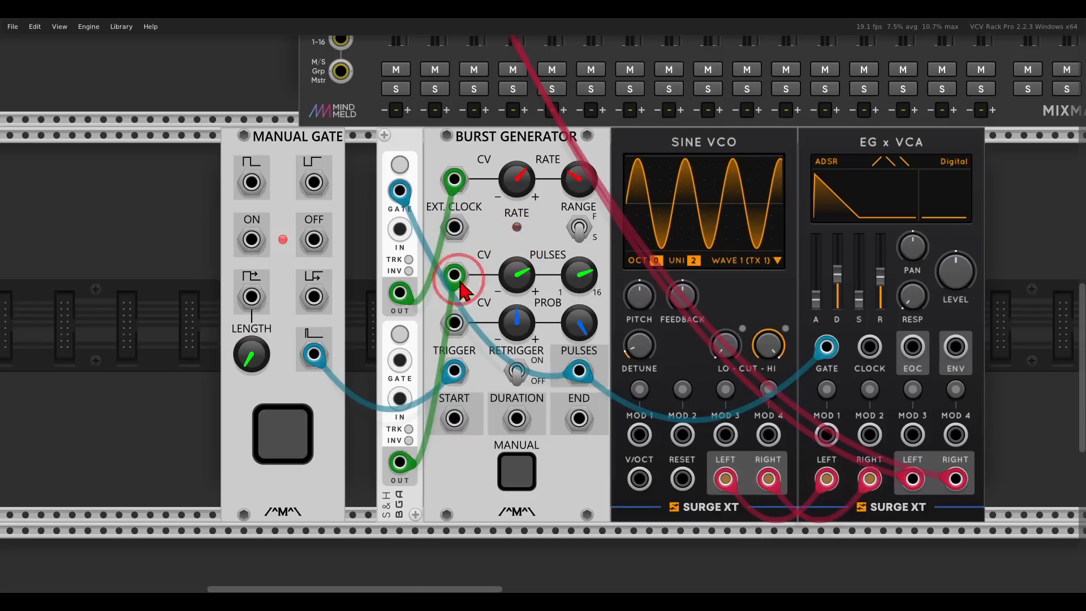
pyautogui.moveTo(454, 371); pyautogui.dragTo(400, 360)
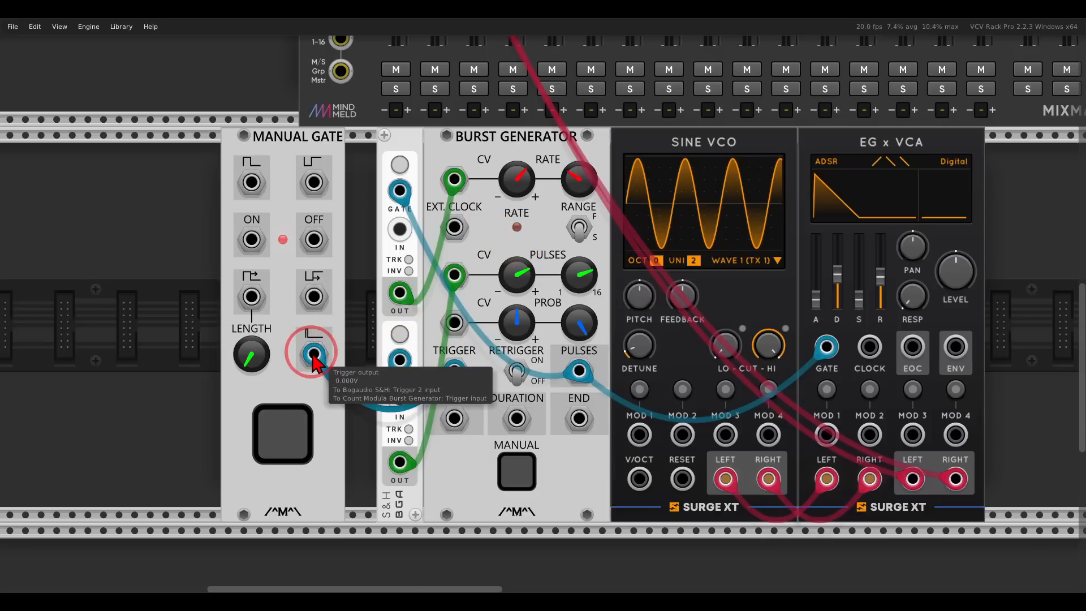
# Fire the Manual Gate repeatedly to test the random pulse counts and lower the Burst Generator's rate slightly
pyautogui.click(283, 416)
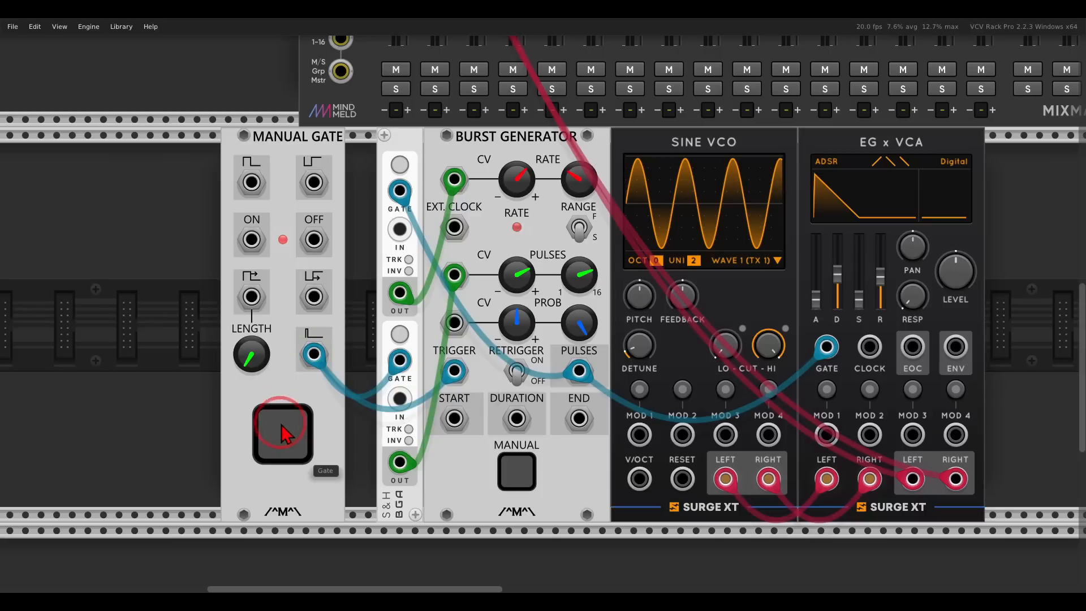
pyautogui.click(587, 297)
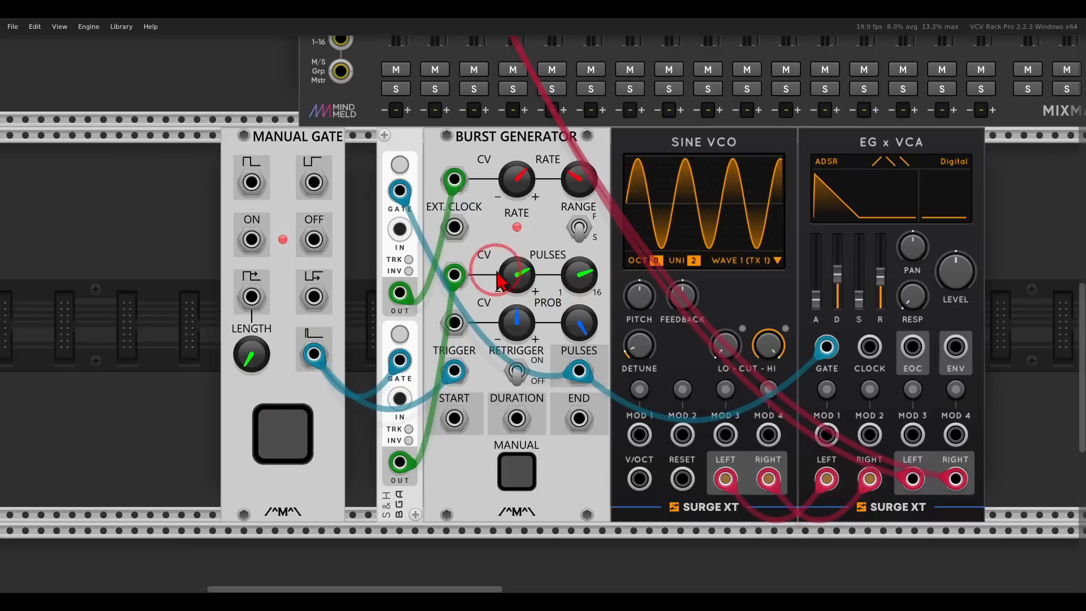
pyautogui.click(525, 282)
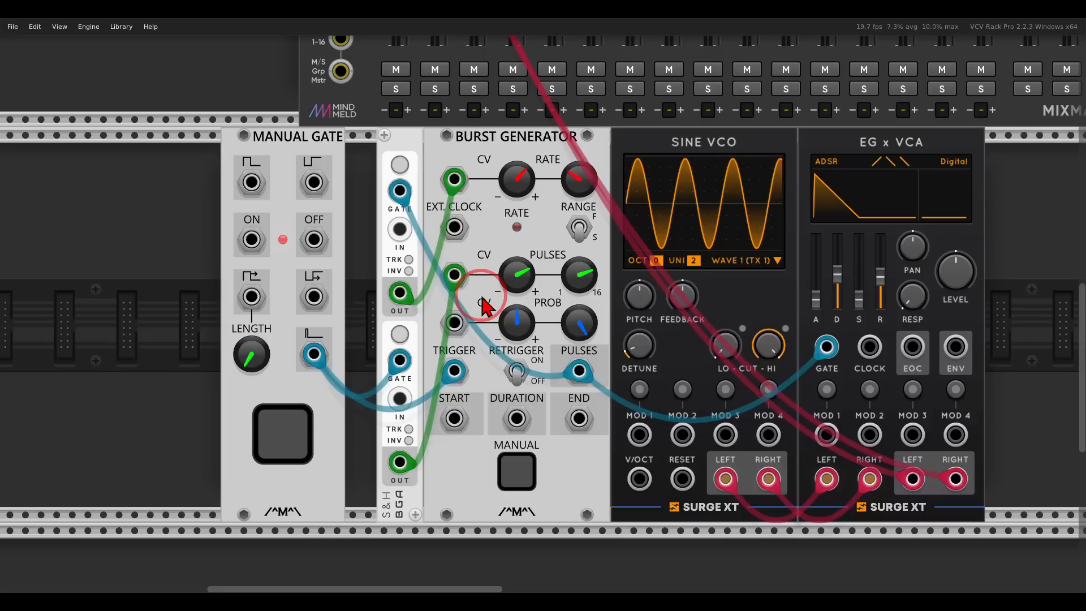
pyautogui.click(286, 437)
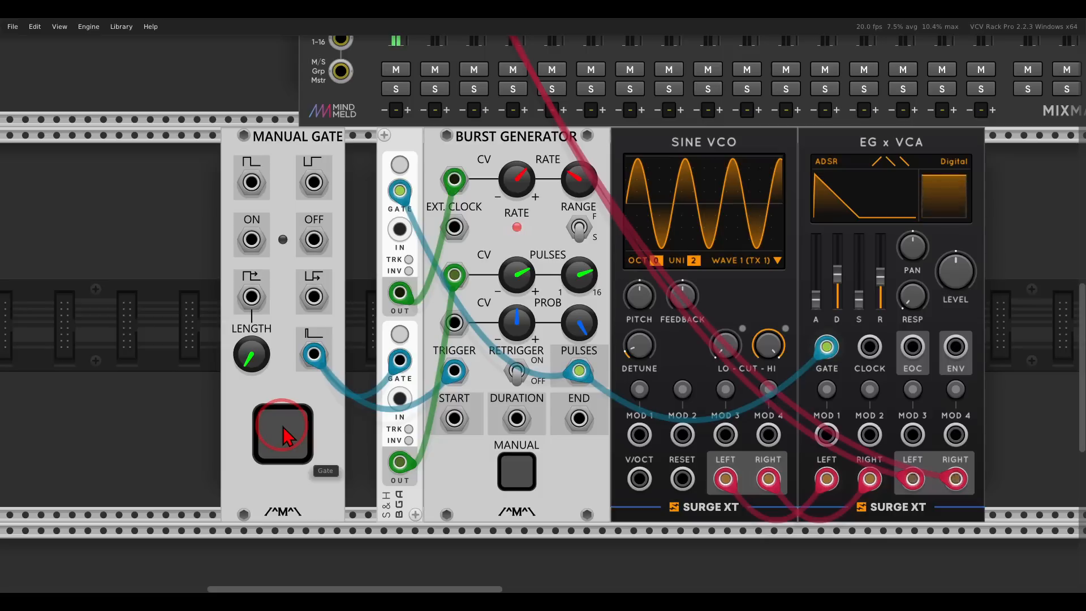
pyautogui.click(286, 436)
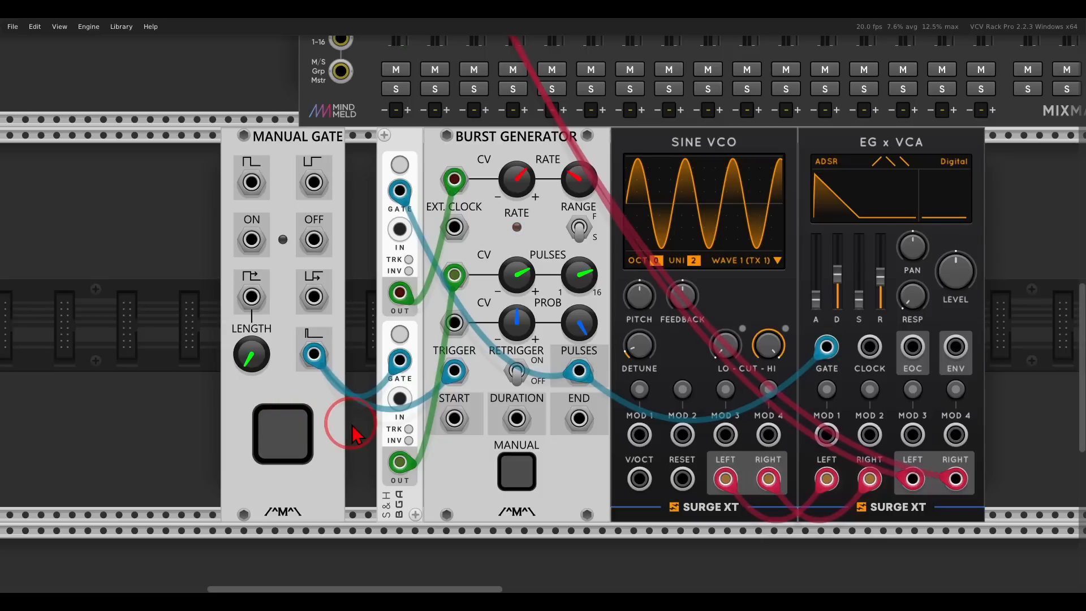
pyautogui.click(291, 438)
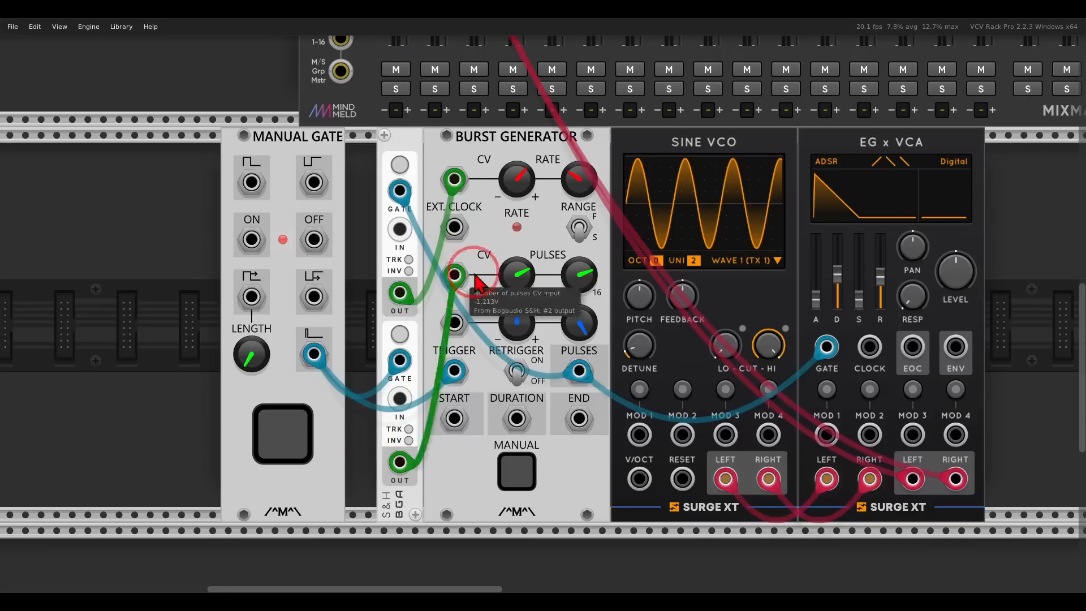
pyautogui.moveTo(576, 180); pyautogui.dragTo(576, 206)
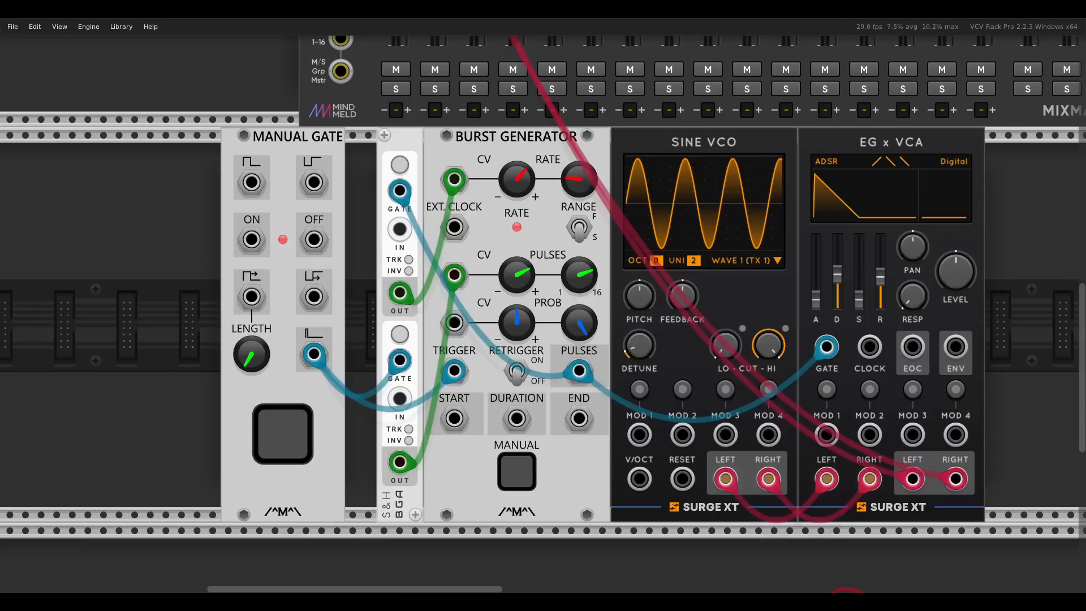
pyautogui.click(843, 599)
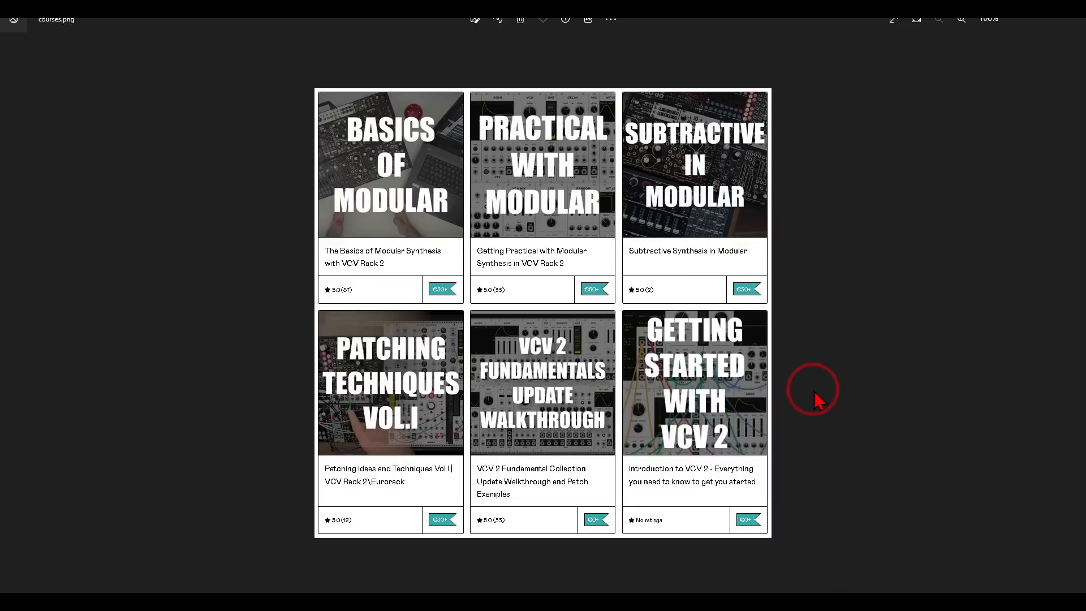
pyautogui.click(582, 599)
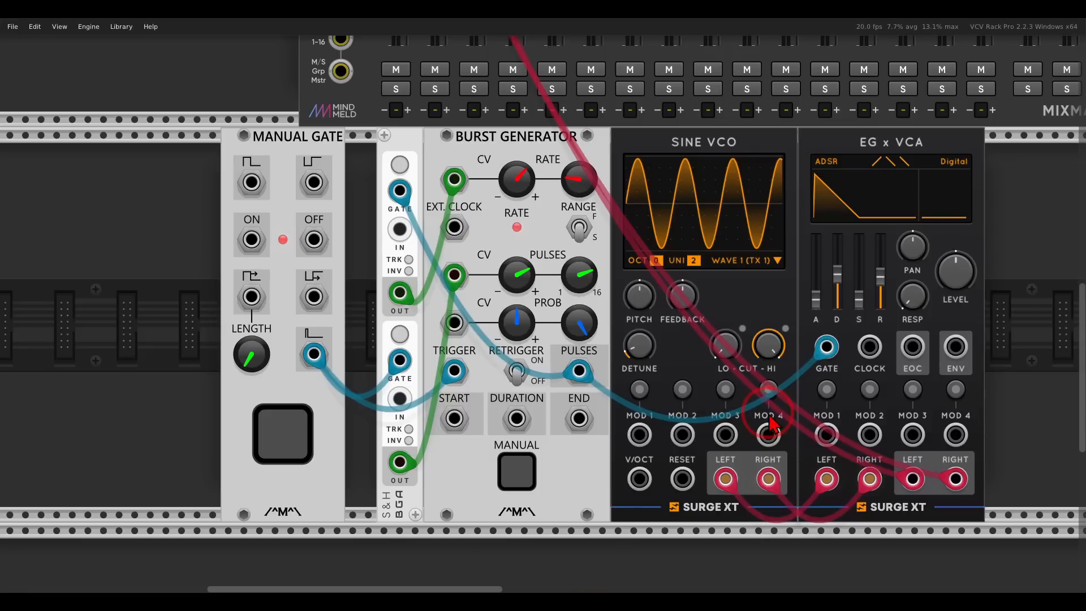
# Insert a second Bogaudio S&H between the Burst Generator and Sine VCO and patch the burst pulses output to its first gate input
pyautogui.moveTo(625, 139); pyautogui.dragTo(685, 141)
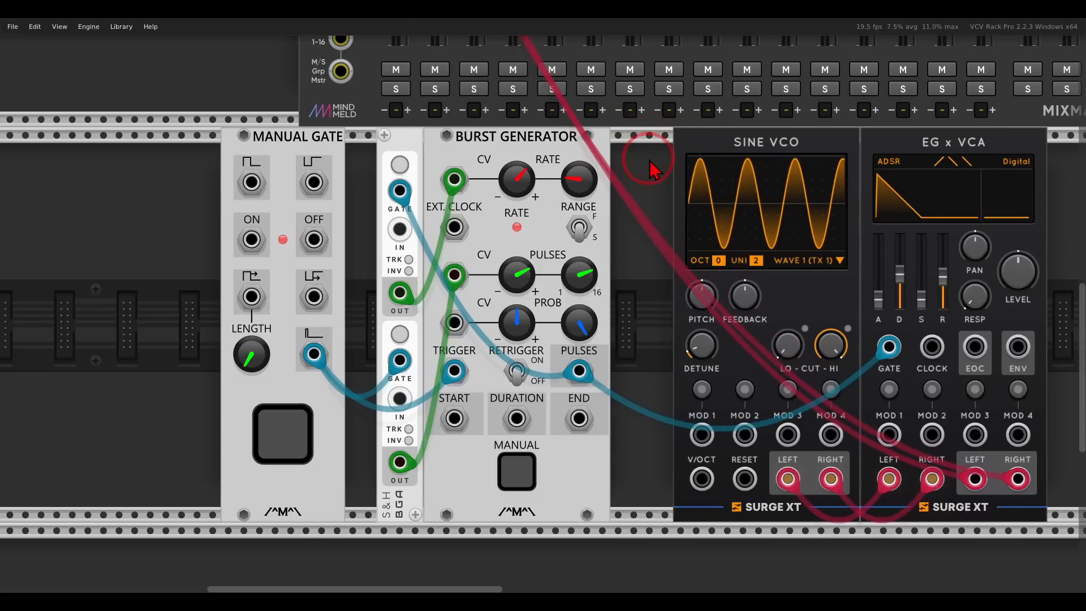
pyautogui.rightClick(649, 161)
pyautogui.click(688, 84)
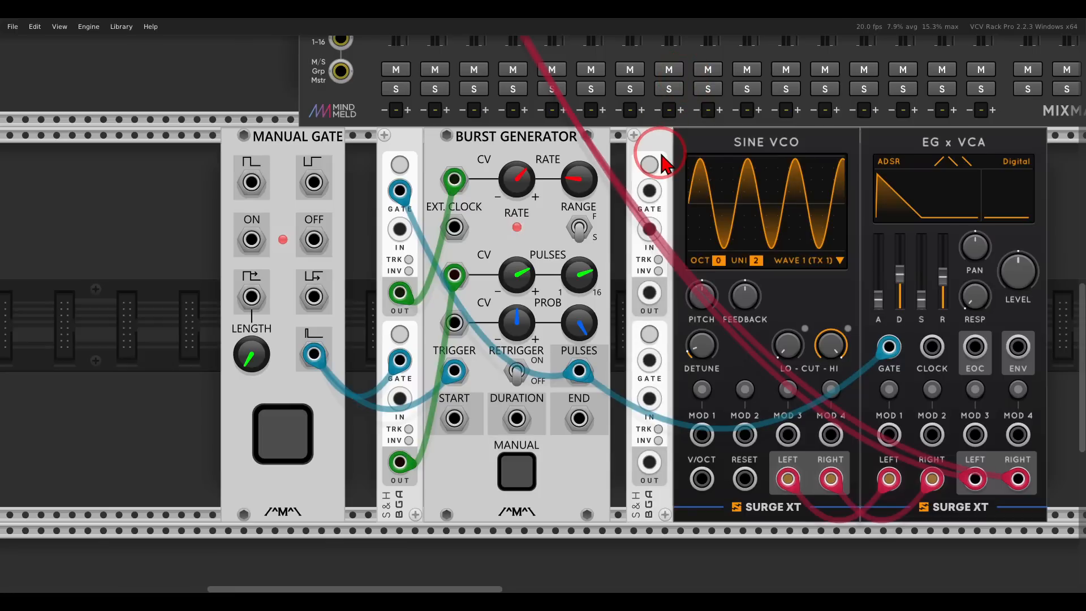
pyautogui.moveTo(650, 189); pyautogui.dragTo(580, 373)
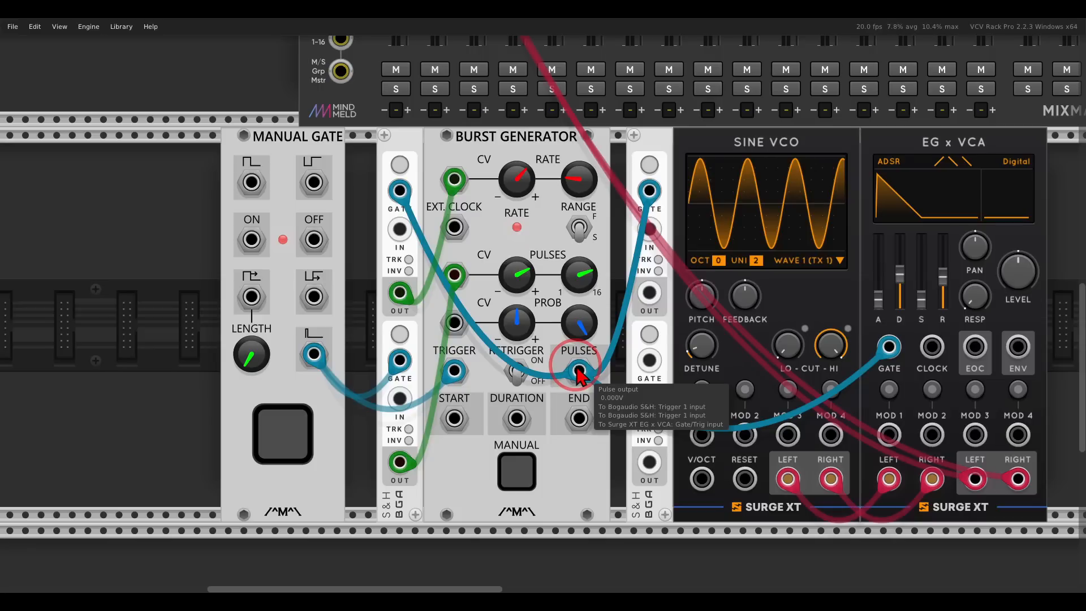
# Set the second S&H module's normal range to +/-1V
pyautogui.rightClick(645, 146)
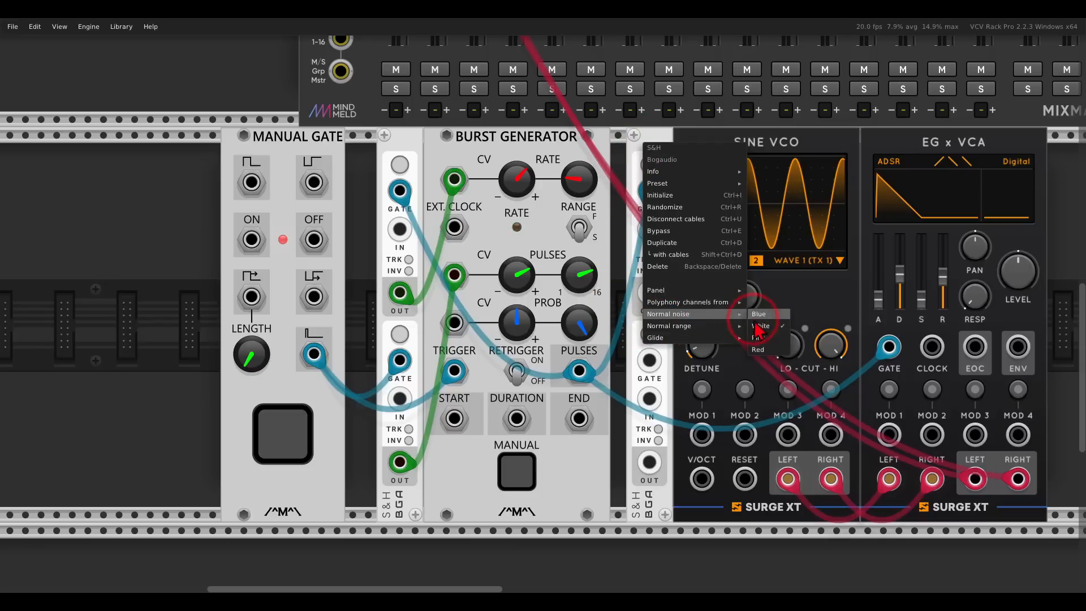
pyautogui.moveTo(729, 328)
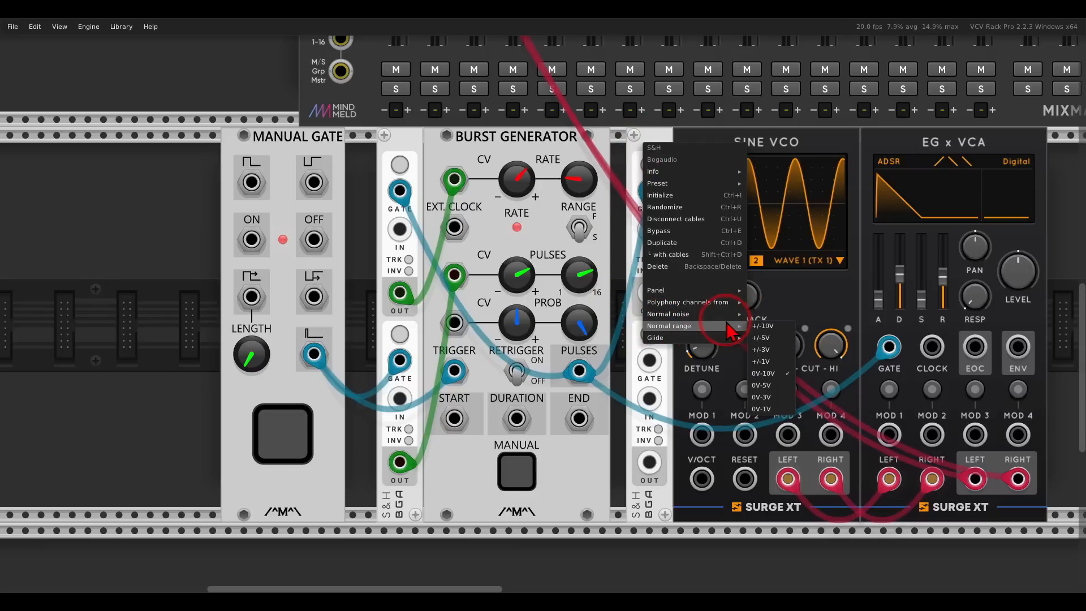
pyautogui.click(771, 362)
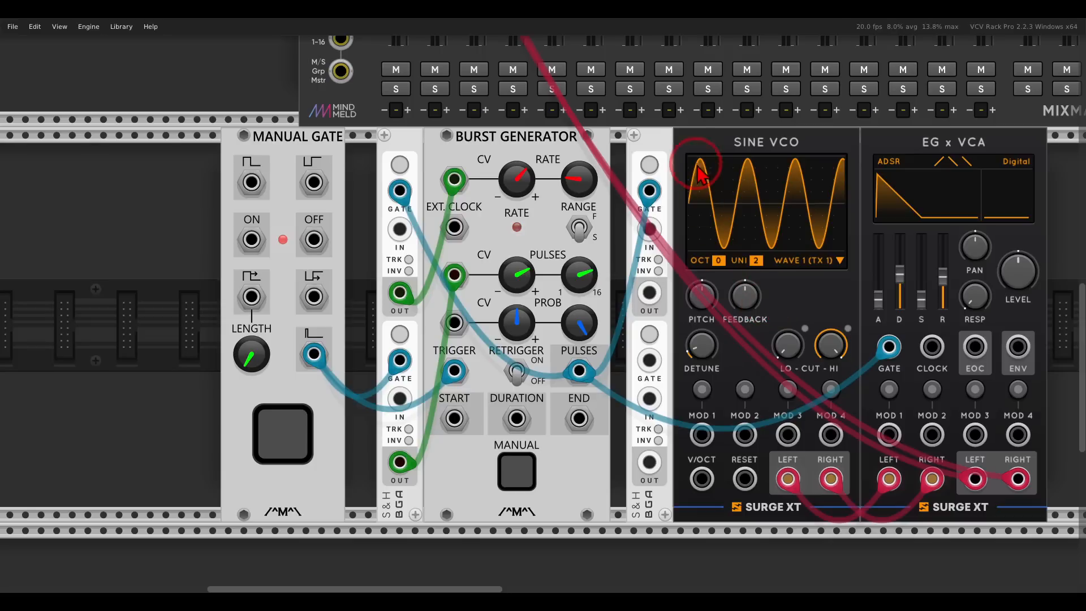
# Move the Sine VCO and EG x VCA aside and insert a ScaleCV module between the second S&H and the Sine VCO
pyautogui.moveTo(695, 153); pyautogui.dragTo(812, 153)
pyautogui.rightClick(721, 214)
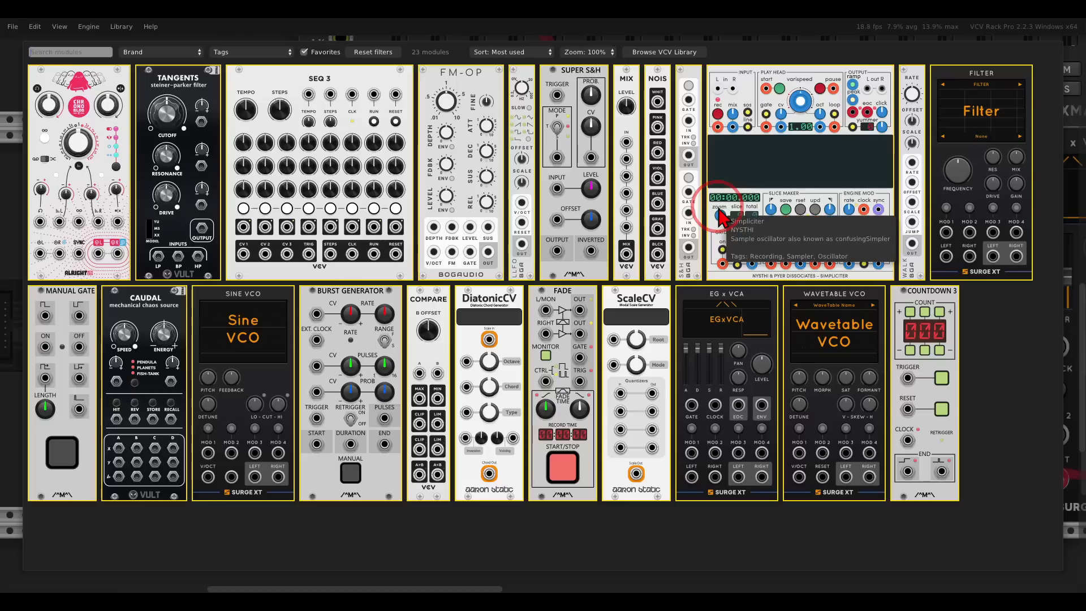
pyautogui.click(650, 340)
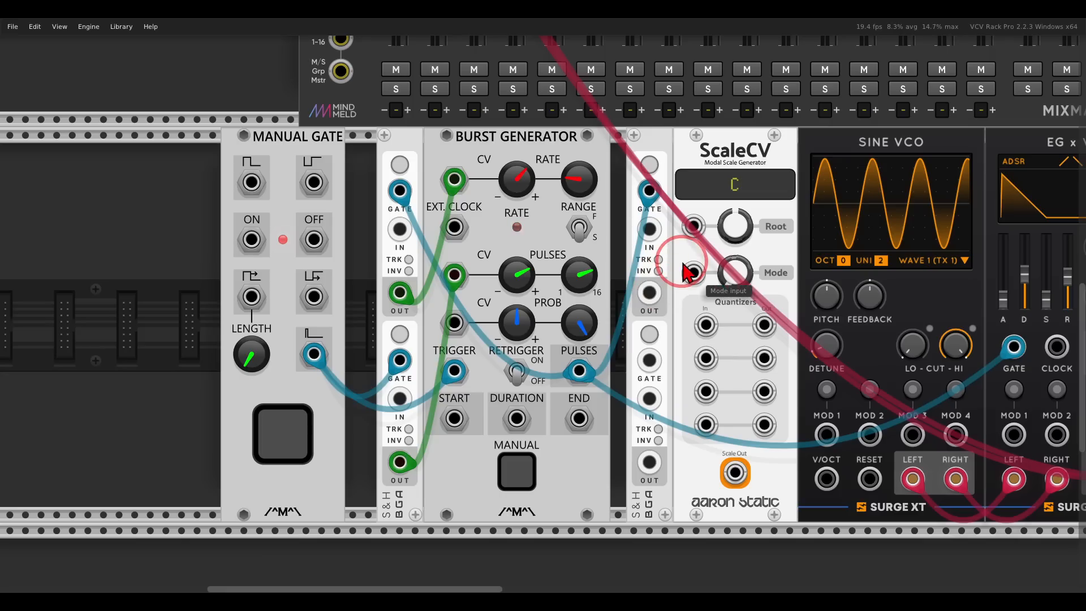
# Patch the second S&H module's first output through ScaleCV's first quantizer into the Sine VCO's V/OCT input
pyautogui.moveTo(650, 293); pyautogui.dragTo(707, 324)
pyautogui.hscroll(3, 705, 326)
pyautogui.moveTo(583, 311); pyautogui.dragTo(648, 465)
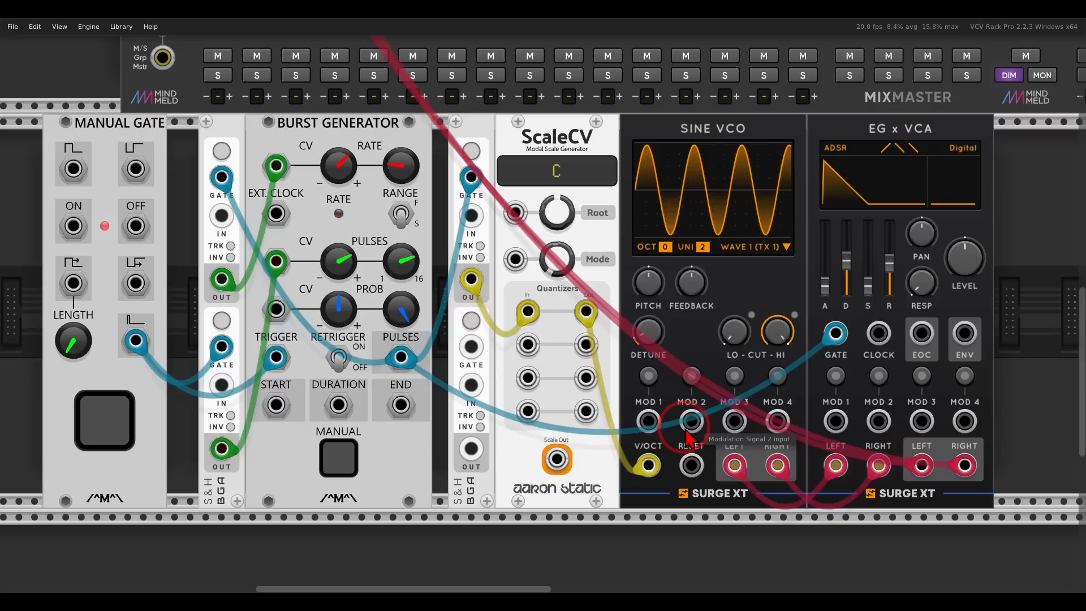
# Patch the second S&H module's lower output to ScaleCV's root input and gate that channel from the Manual Gate trigger with a blue cable
pyautogui.moveTo(469, 450); pyautogui.dragTo(519, 222)
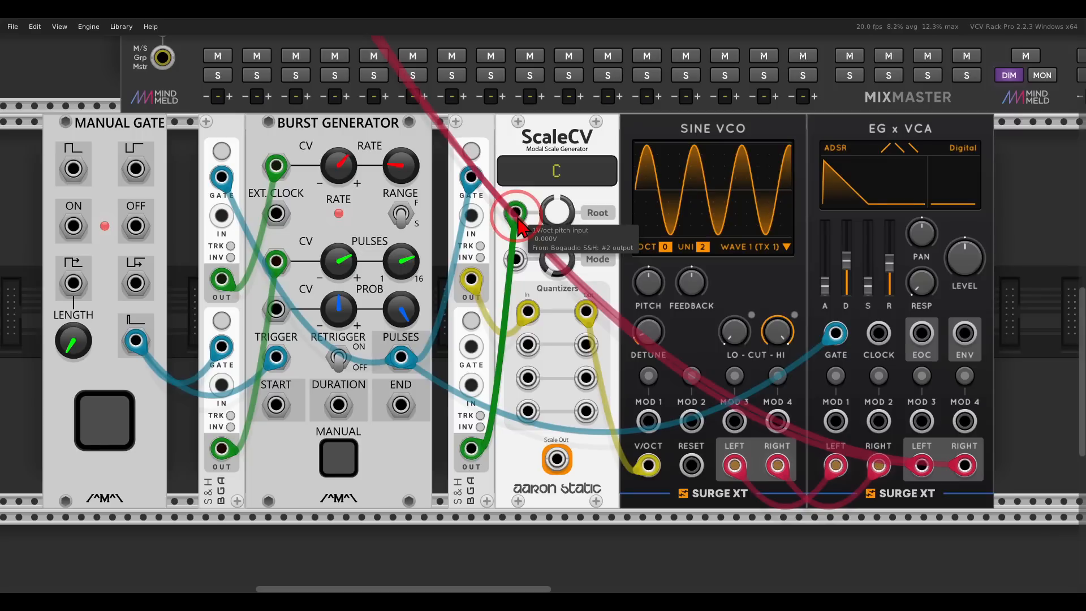
pyautogui.moveTo(499, 249); pyautogui.dragTo(657, 231)
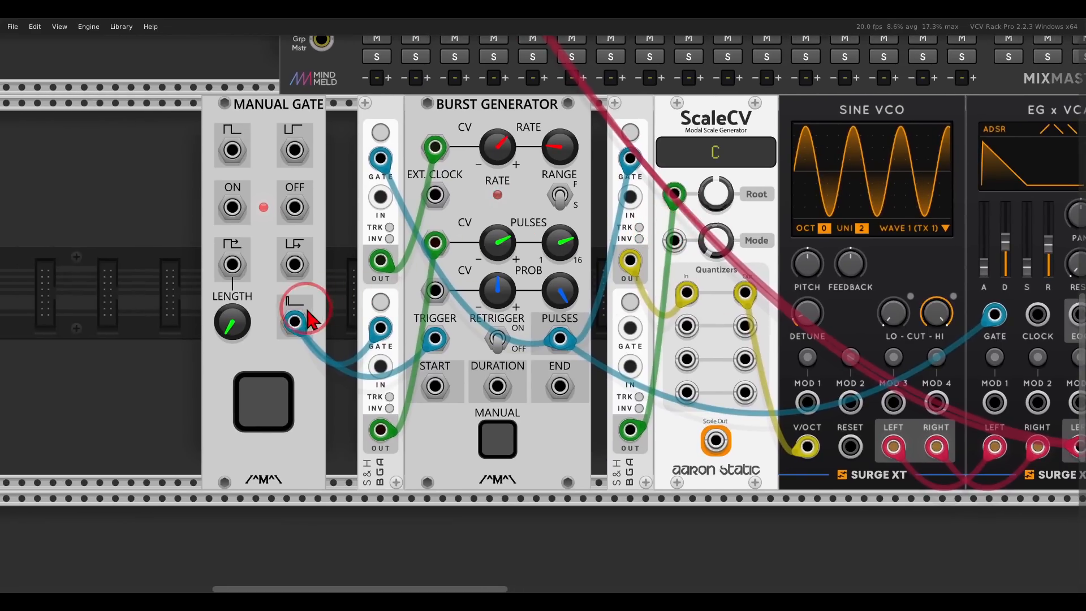
pyautogui.moveTo(308, 312); pyautogui.dragTo(627, 334)
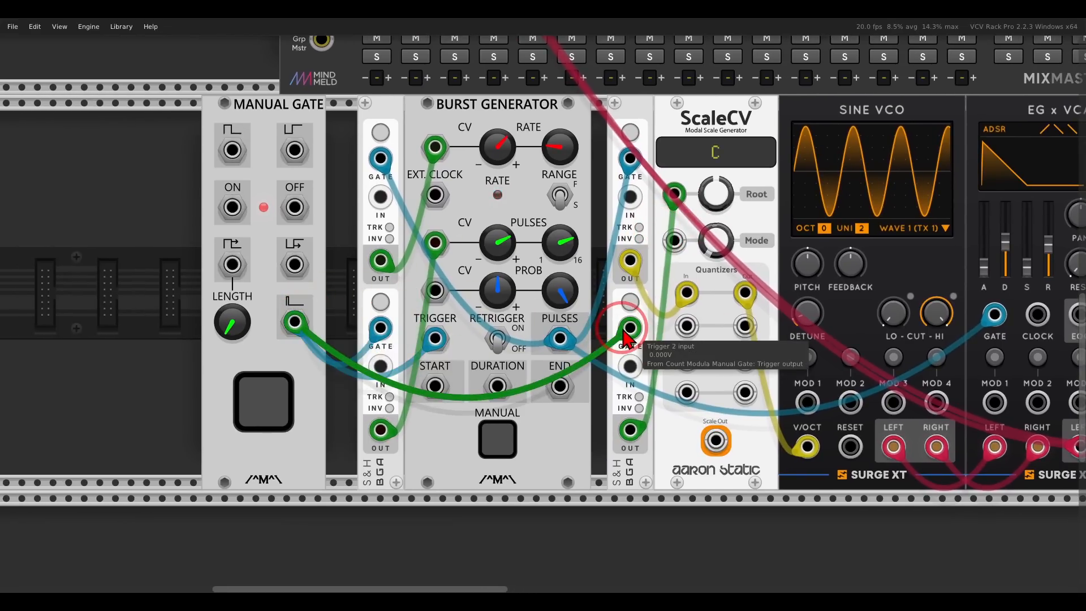
pyautogui.press('c')
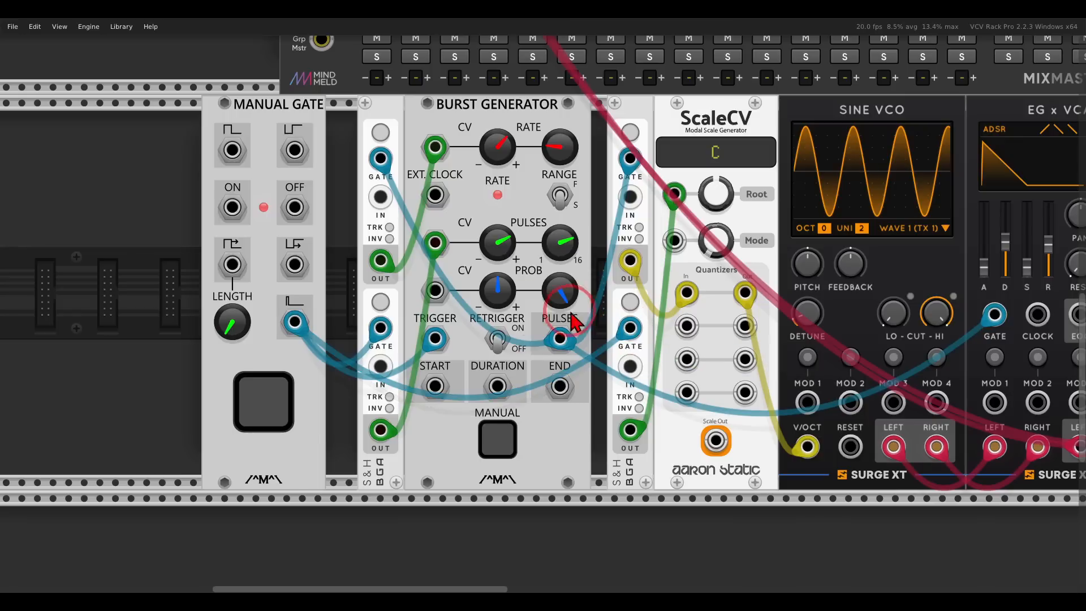
pyautogui.click(268, 396)
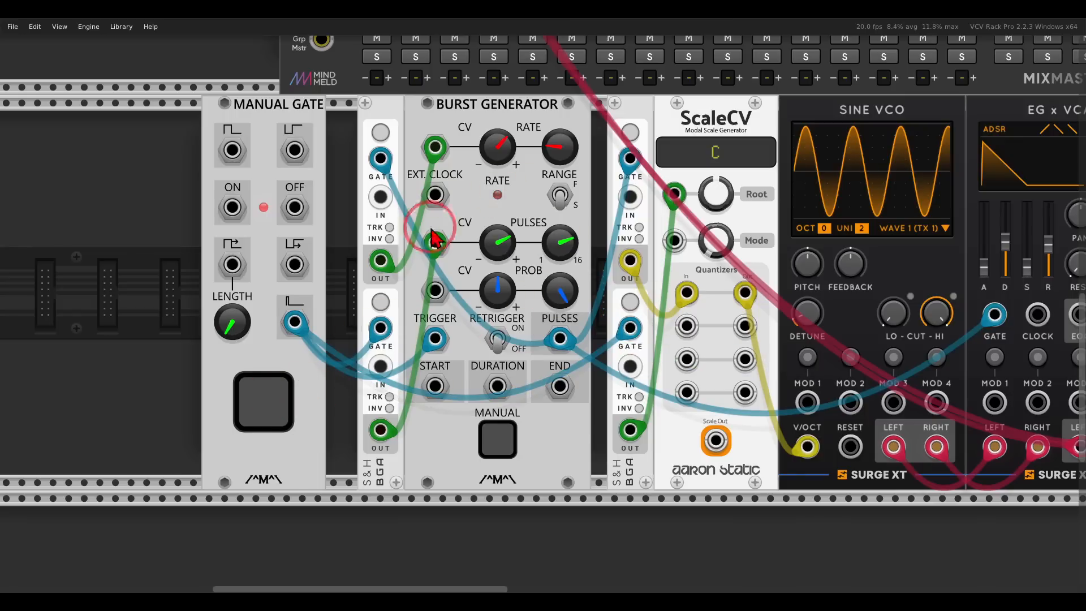
pyautogui.click(533, 252)
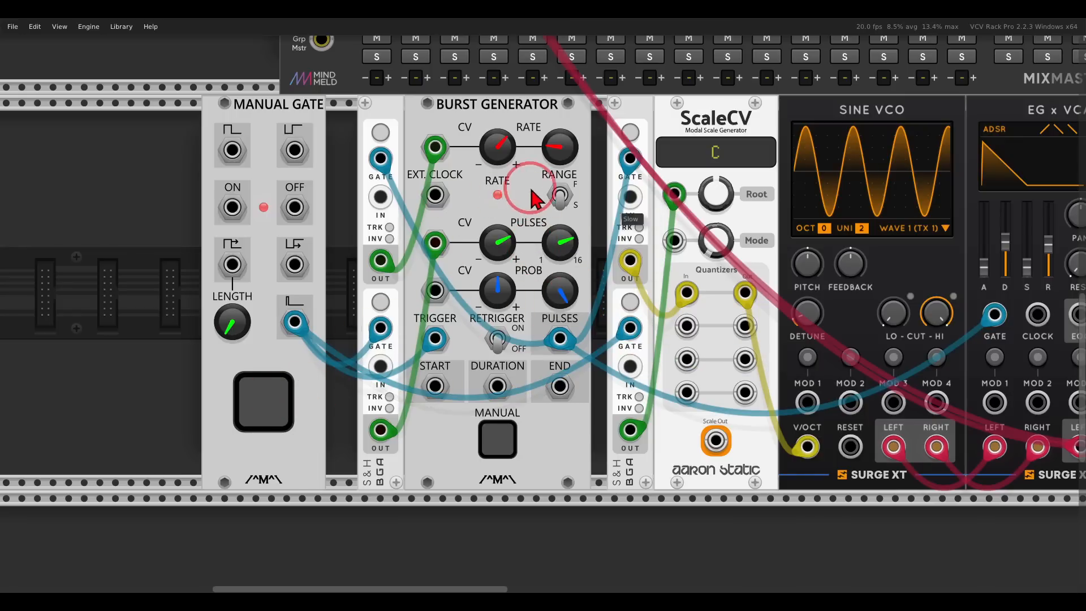
pyautogui.click(516, 125)
pyautogui.moveTo(506, 127); pyautogui.dragTo(508, 129)
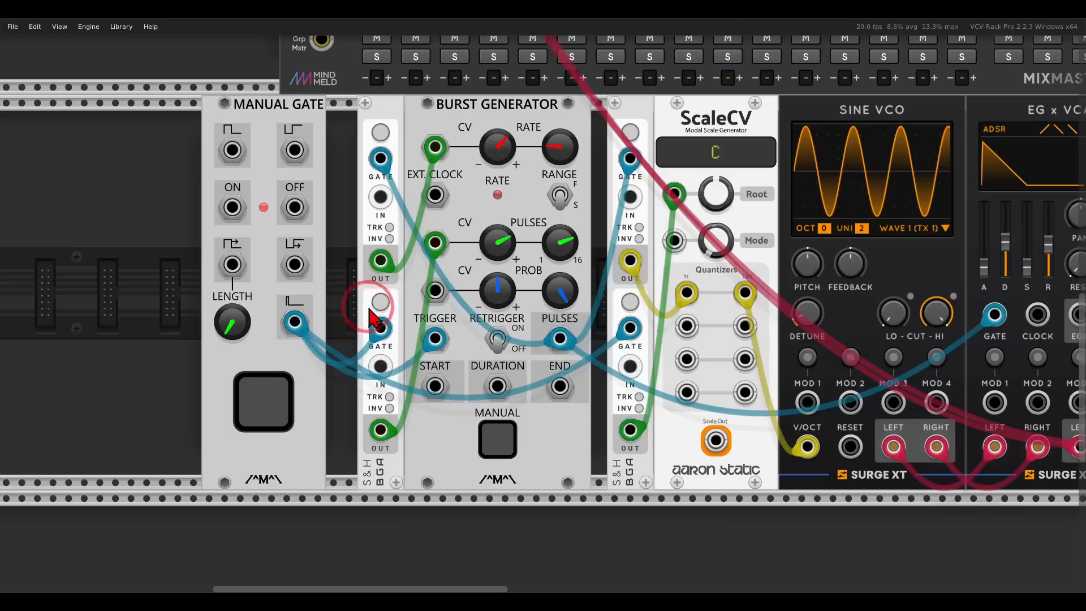
# Patch the first S&H module's lower output to ScaleCV's mode input and fire the Manual Gate to test the random scale changes
pyautogui.moveTo(380, 430); pyautogui.dragTo(671, 241)
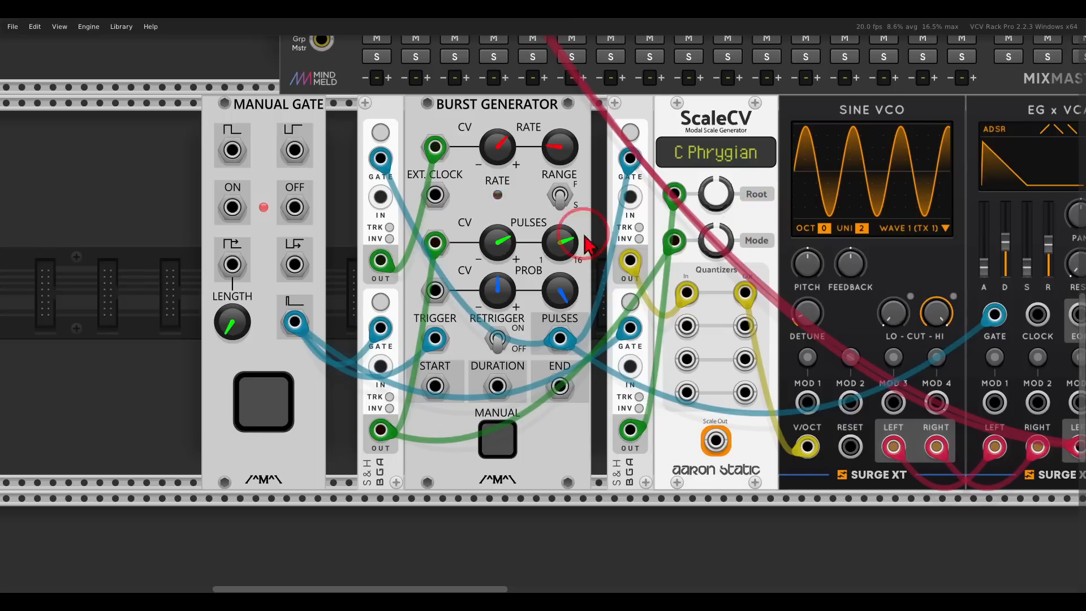
pyautogui.click(263, 398)
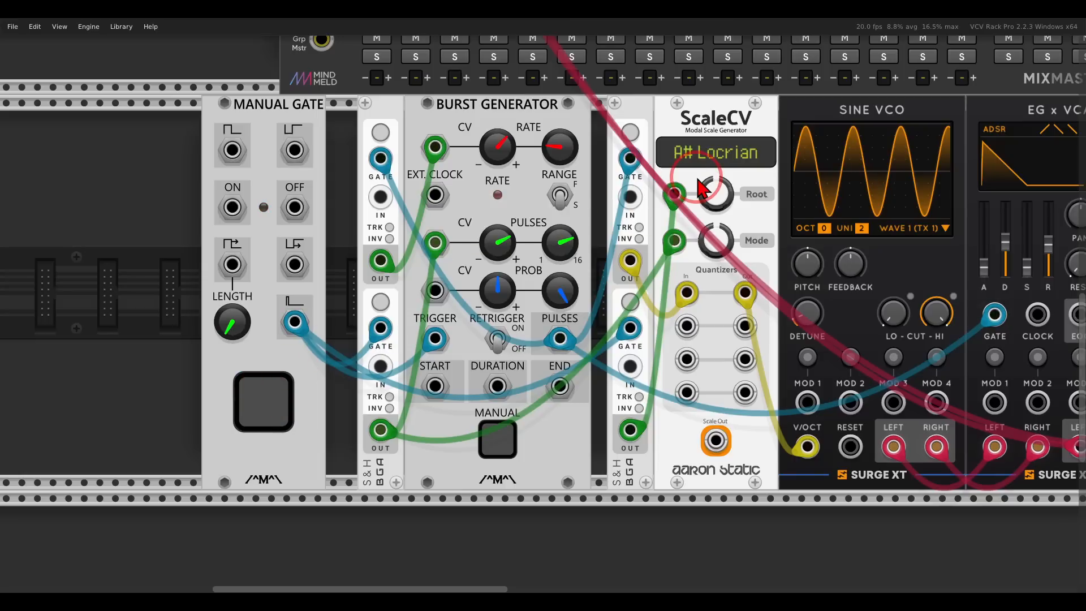
pyautogui.click(715, 161)
pyautogui.click(513, 193)
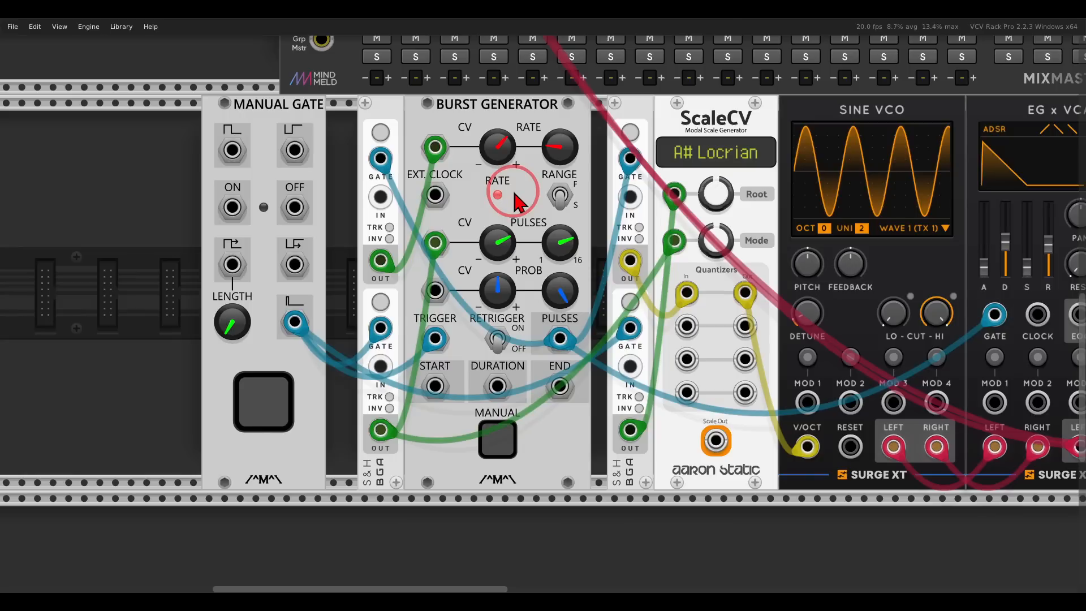
pyautogui.moveTo(510, 280)
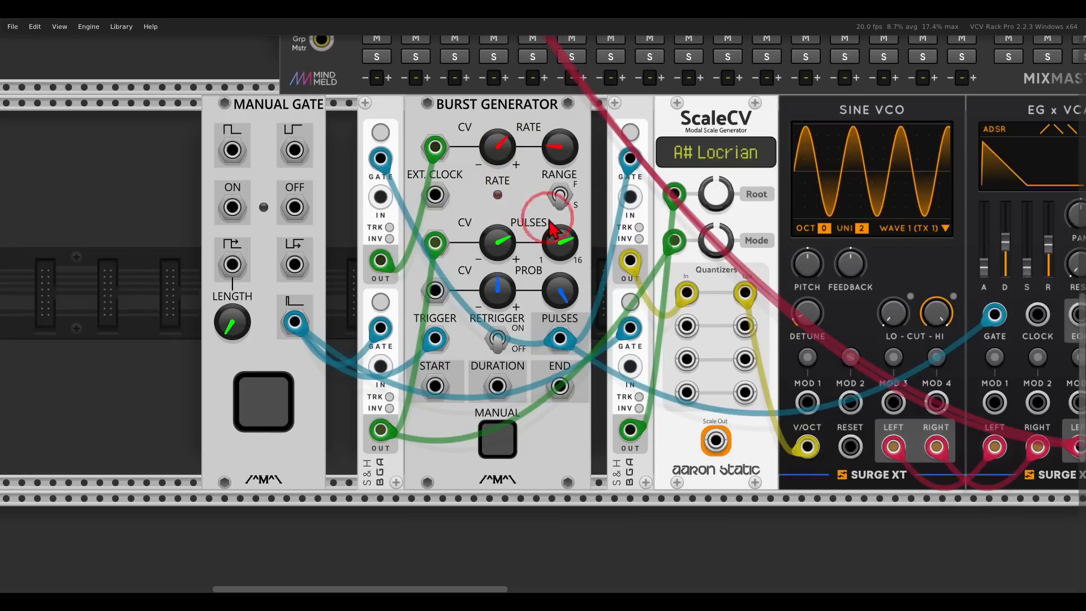
pyautogui.click(265, 402)
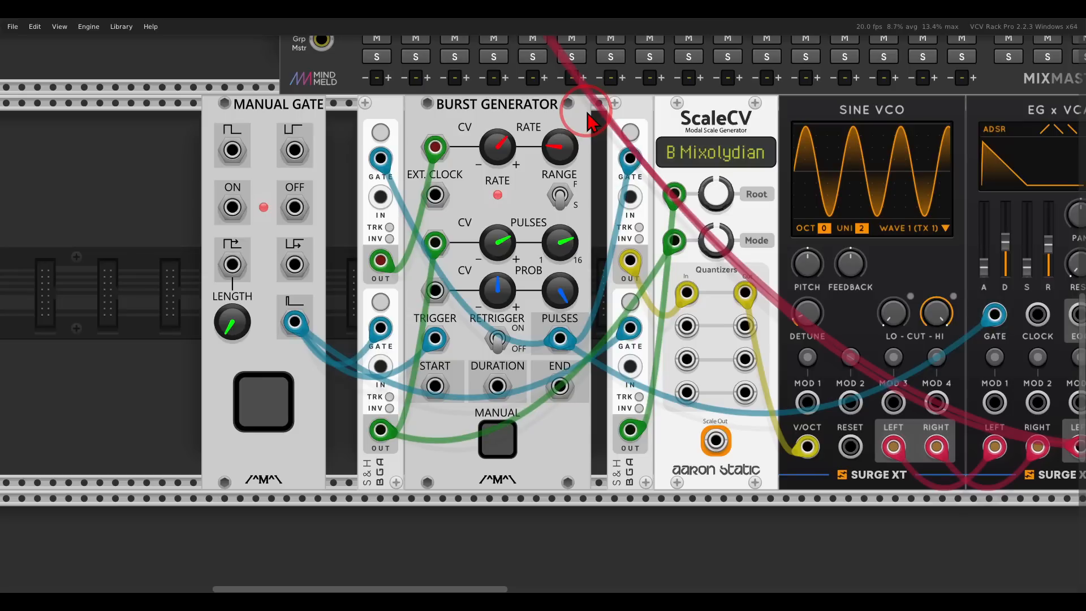
# Insert a third S&H module between ScaleCV and the Sine VCO, and gate its upper channel from the Burst Generator's PULSES output
pyautogui.hscroll(5, 589, 118)
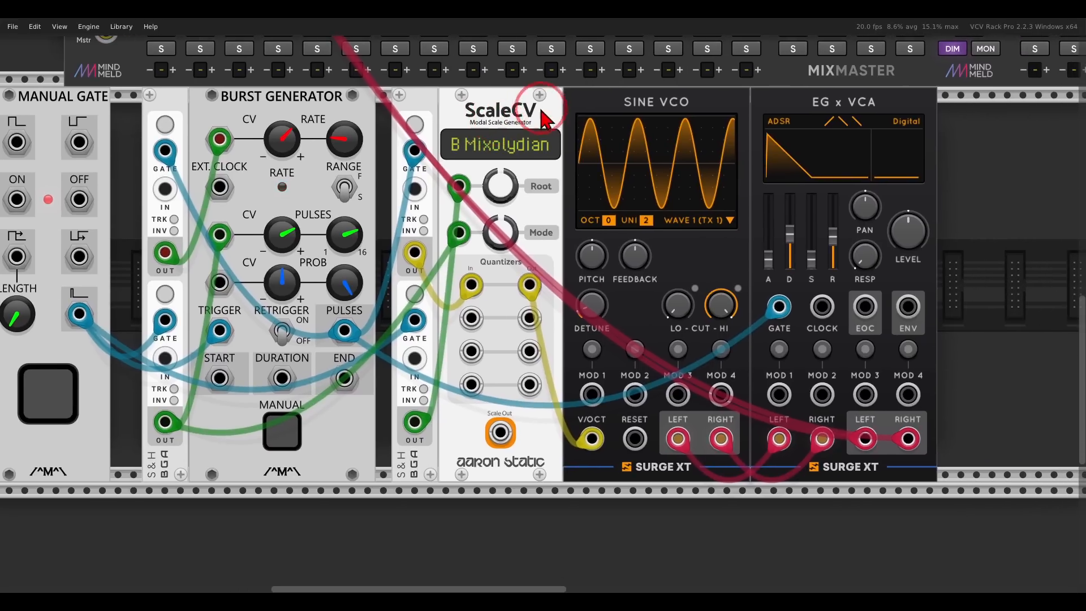
pyautogui.moveTo(576, 107); pyautogui.dragTo(619, 111)
pyautogui.rightClick(589, 120)
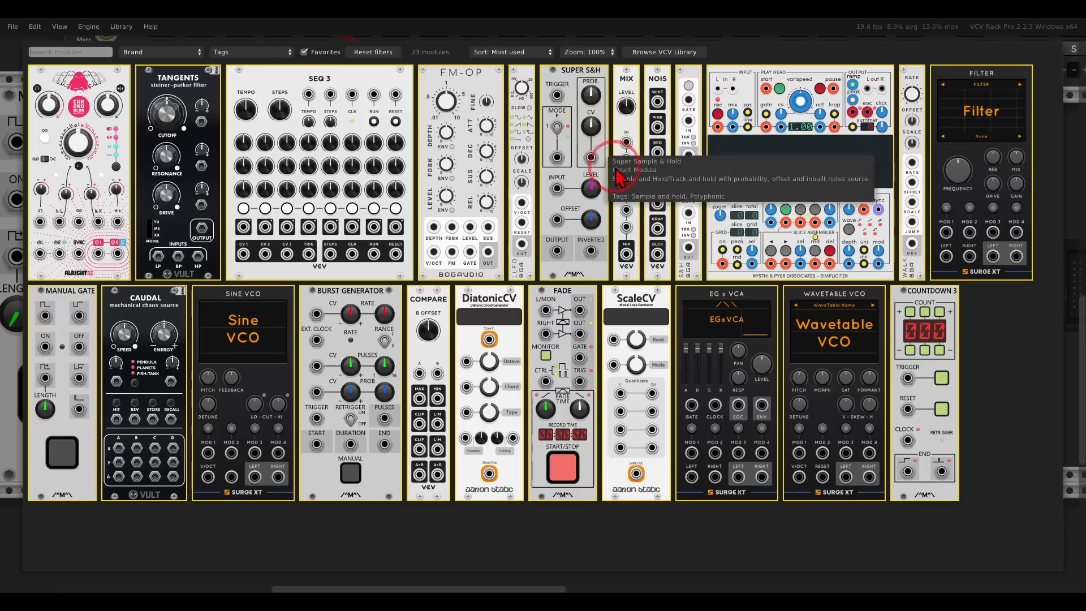
pyautogui.click(695, 88)
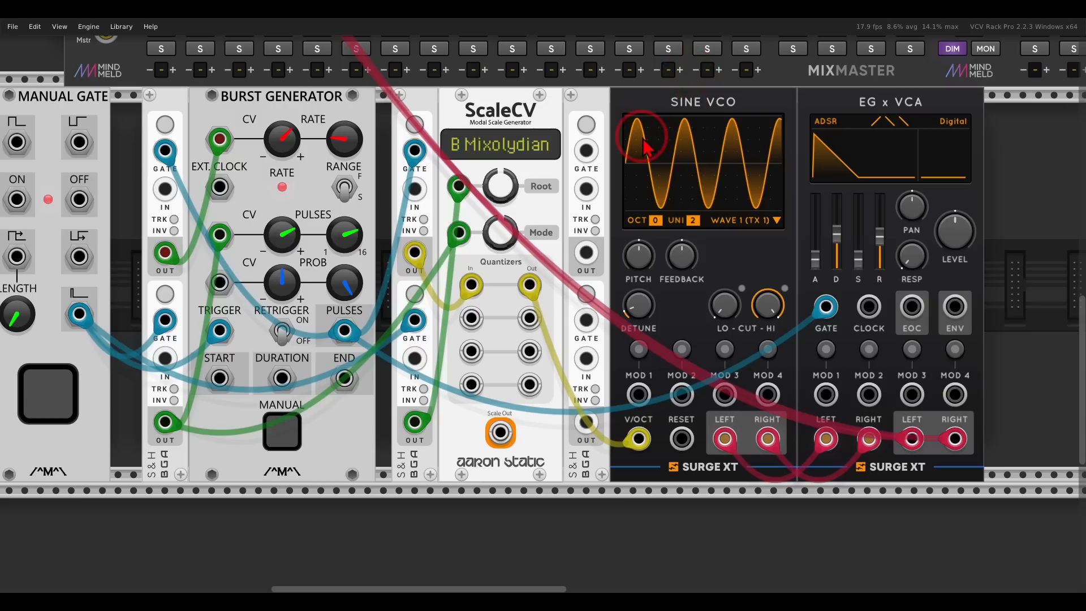
pyautogui.moveTo(586, 150); pyautogui.dragTo(350, 336)
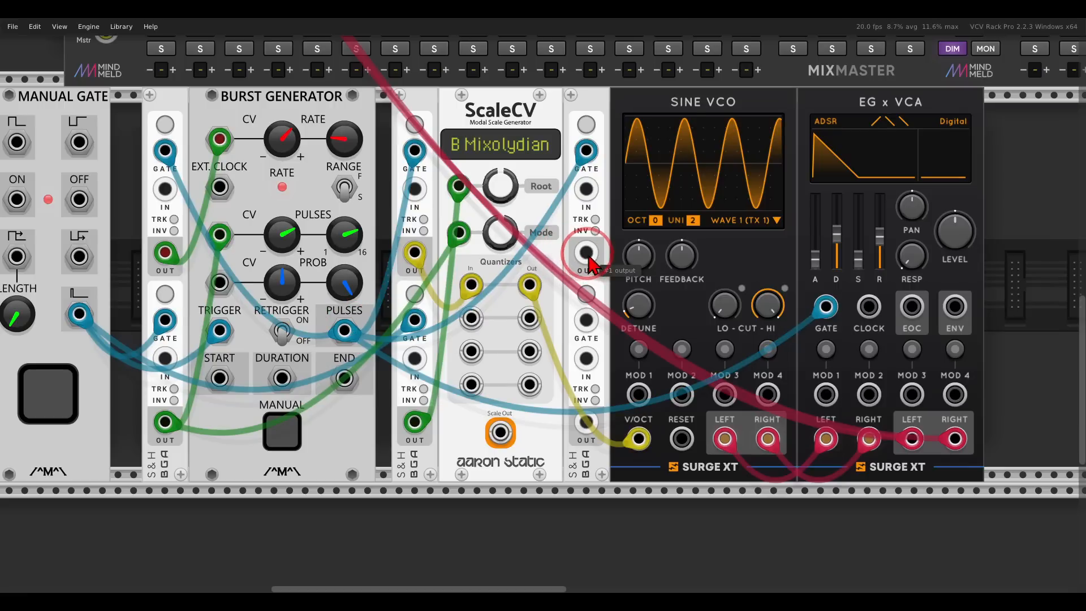
# Patch the third S&H module's upper output to the Sine VCO's MOD 1 input and assign that modulation to Feedback
pyautogui.moveTo(586, 253); pyautogui.dragTo(638, 394)
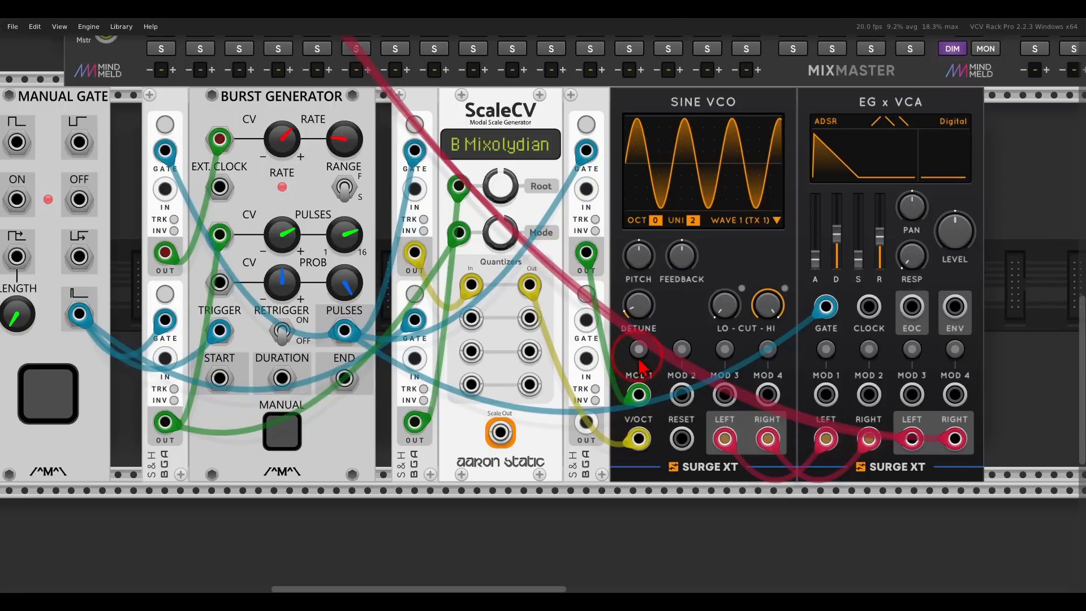
pyautogui.click(640, 352)
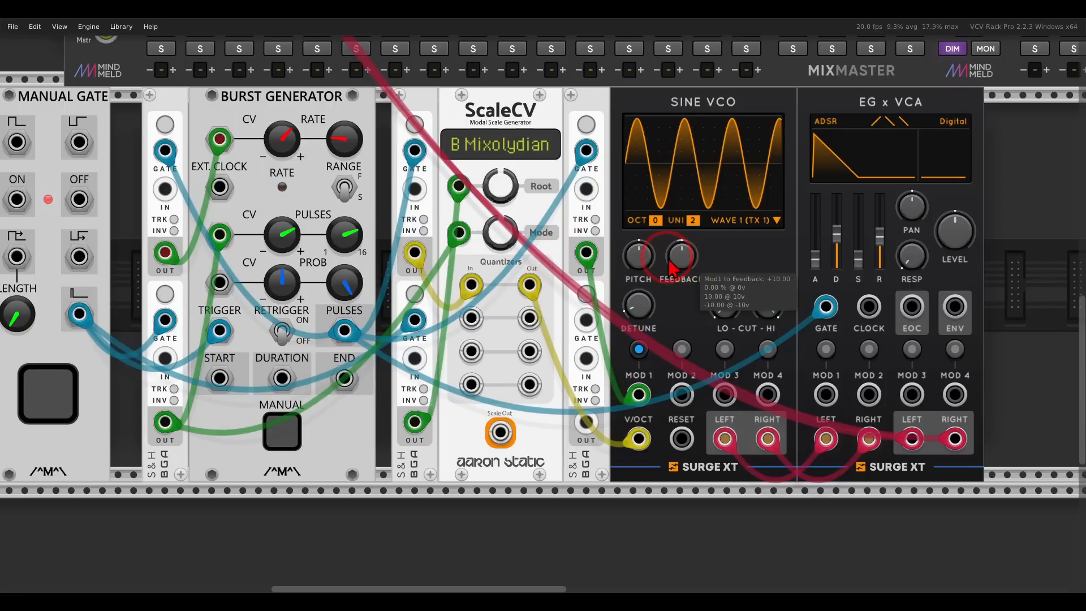
pyautogui.moveTo(670, 260); pyautogui.dragTo(668, 259)
pyautogui.click(639, 349)
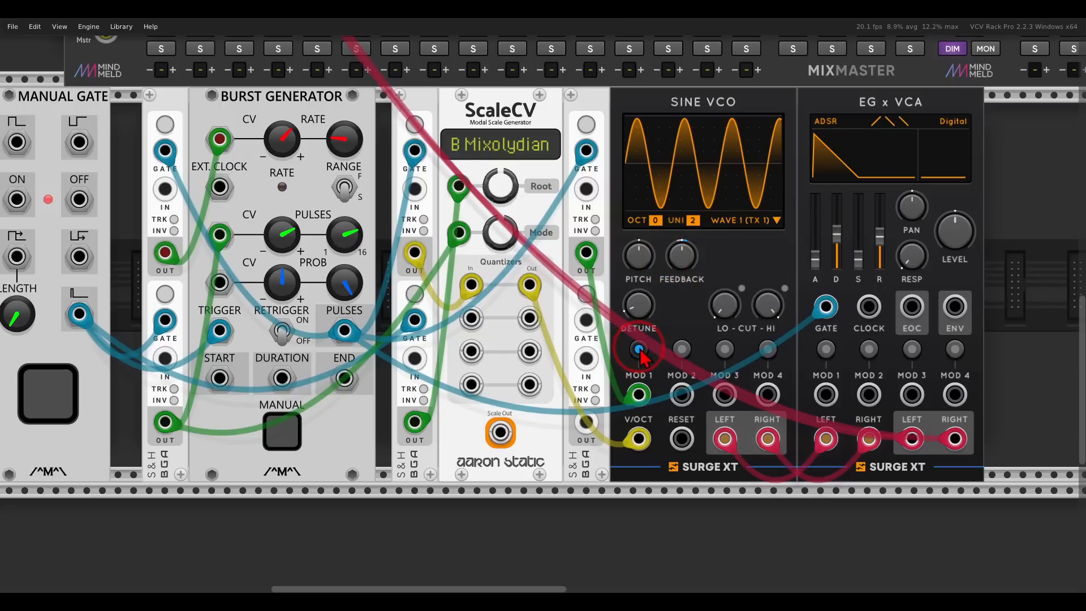
# Patch the third S&H module's lower output to EG x VCA's MOD 1 input and assign it to Decay at 27.5% and to Release
pyautogui.moveTo(586, 421); pyautogui.dragTo(826, 394)
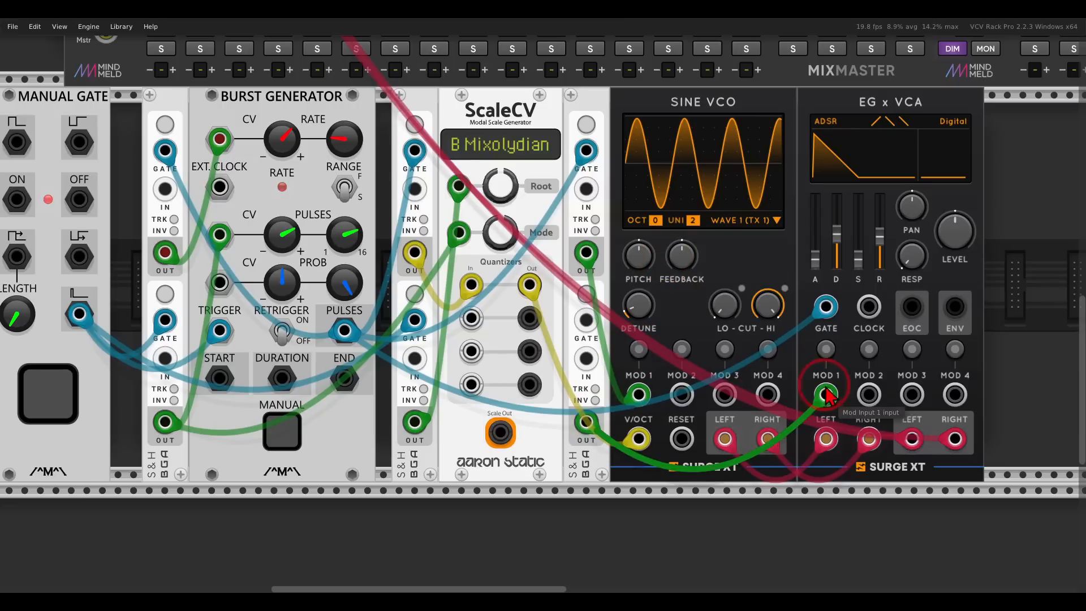
pyautogui.click(826, 349)
pyautogui.moveTo(828, 223); pyautogui.dragTo(825, 212)
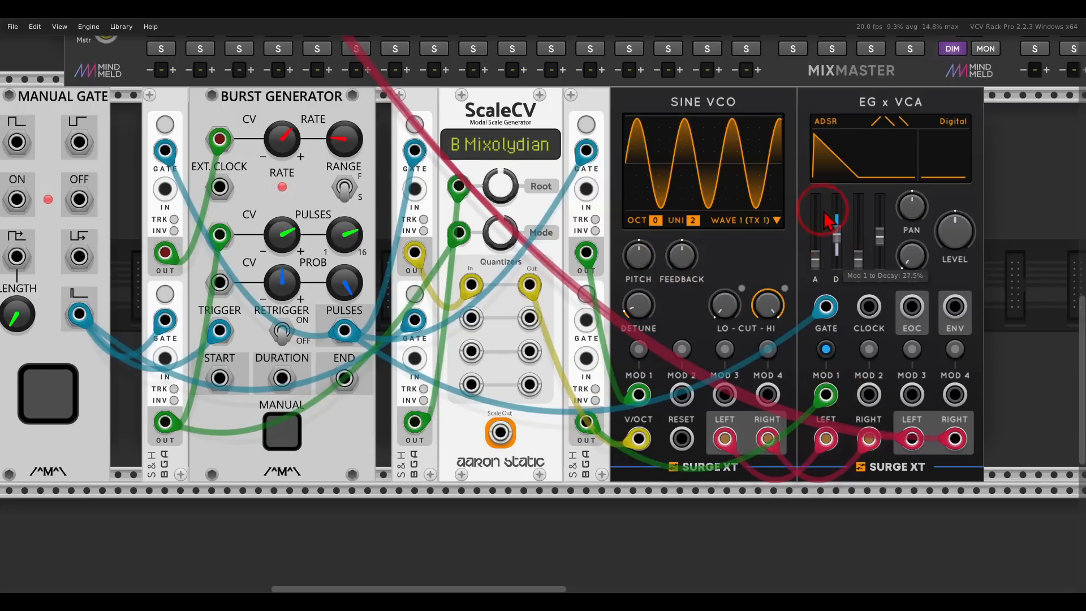
pyautogui.moveTo(879, 238)
pyautogui.mouseDown()
pyautogui.moveTo(879, 209)
pyautogui.moveTo(879, 226)
pyautogui.mouseUp()
# Raise EG x VCA's Attack slightly and fire the Manual Gate to audition the modulated burst
pyautogui.moveTo(816, 247)
pyautogui.mouseDown()
pyautogui.moveTo(816, 215)
pyautogui.moveTo(819, 246)
pyautogui.mouseUp()
pyautogui.click(826, 347)
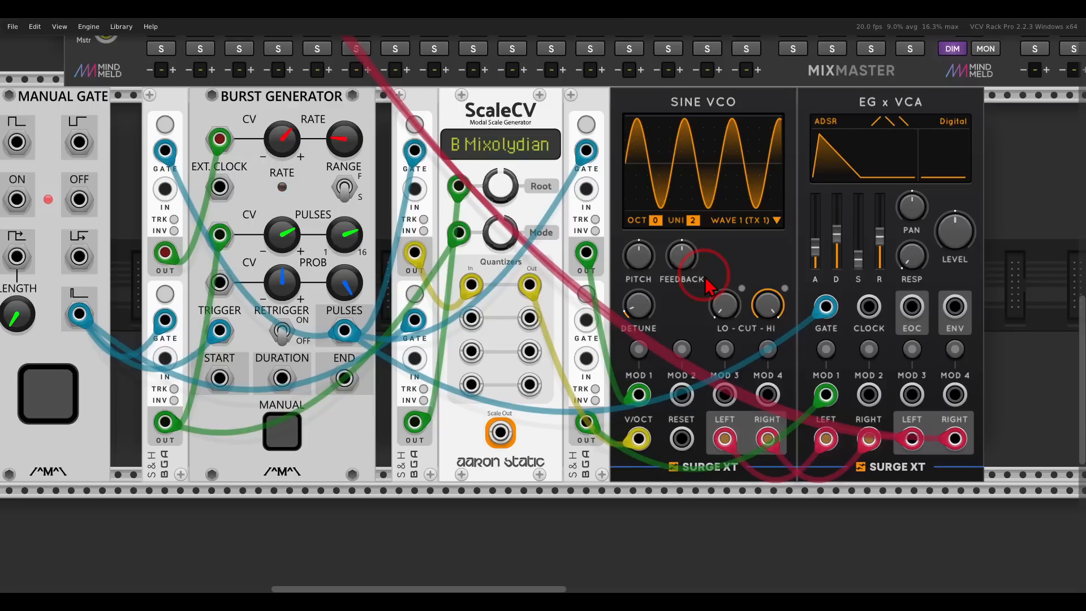
pyautogui.moveTo(388, 309); pyautogui.dragTo(461, 299)
pyautogui.click(121, 382)
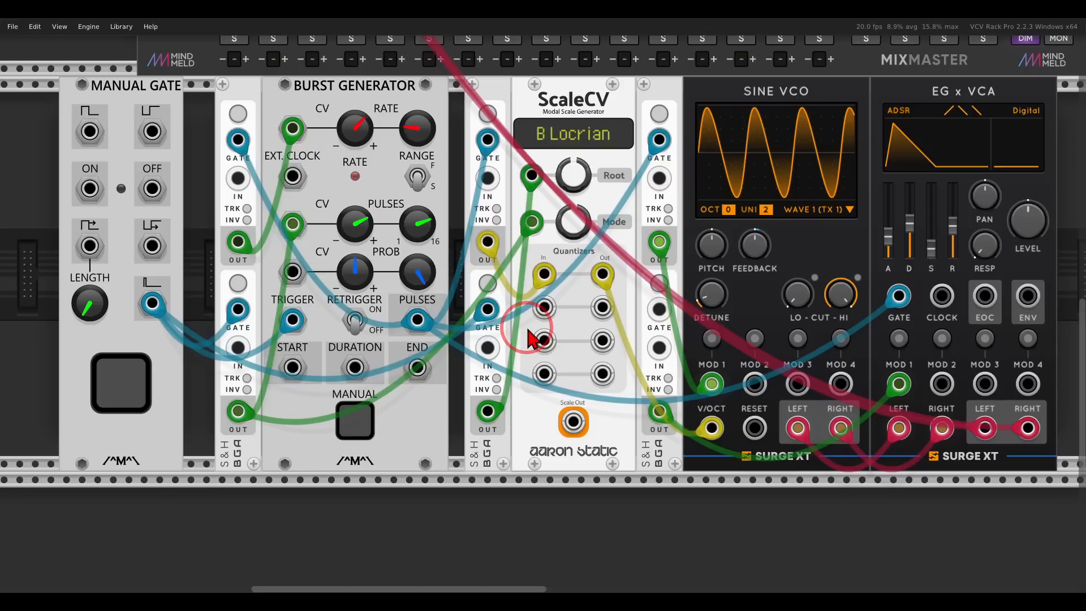
# Add a Chronoblob2 delay after EG x VCA and route the stereo signal through it to the mixer
pyautogui.moveTo(750, 294); pyautogui.dragTo(410, 291)
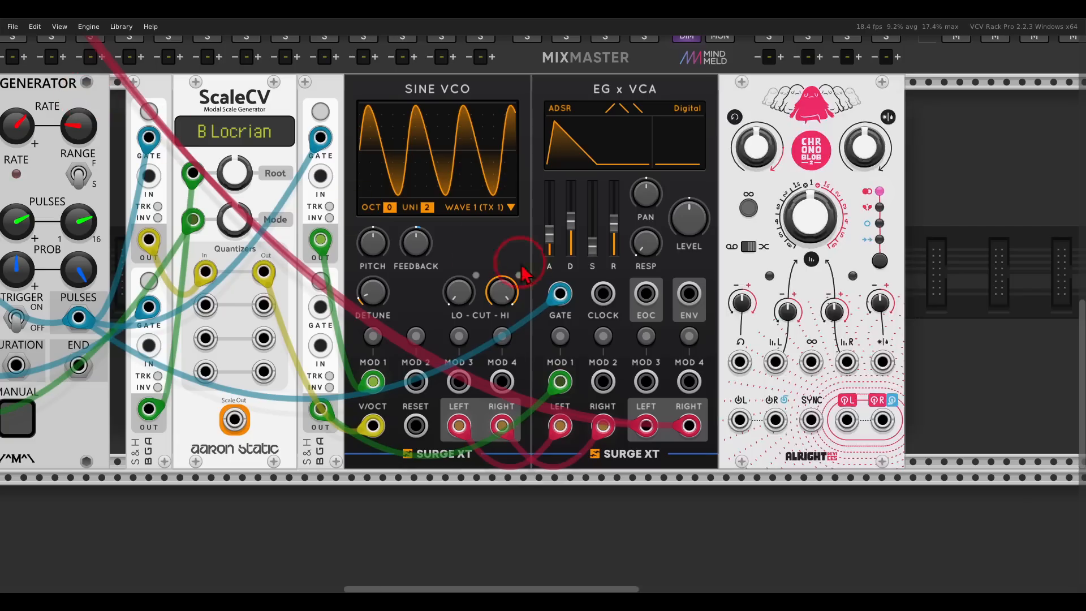
pyautogui.moveTo(689, 425); pyautogui.dragTo(847, 420)
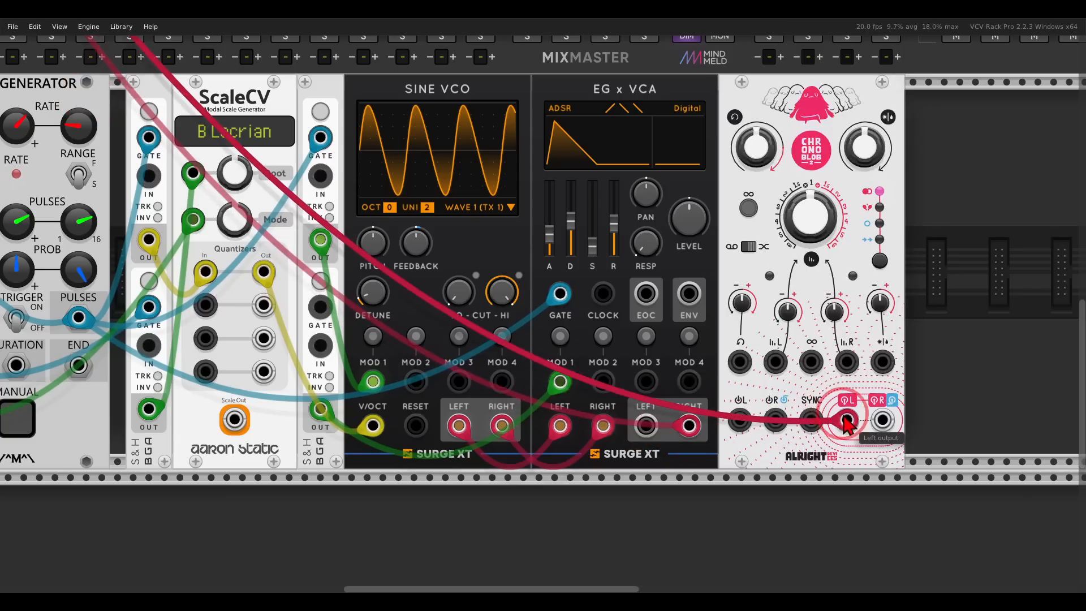
pyautogui.moveTo(690, 426); pyautogui.dragTo(882, 420)
pyautogui.moveTo(646, 426); pyautogui.dragTo(771, 421)
# Set channel 01's Verb send on the AuxSpander to about -17 dB
pyautogui.moveTo(777, 190); pyautogui.dragTo(791, 265)
pyautogui.scroll(-2, 793, 255)
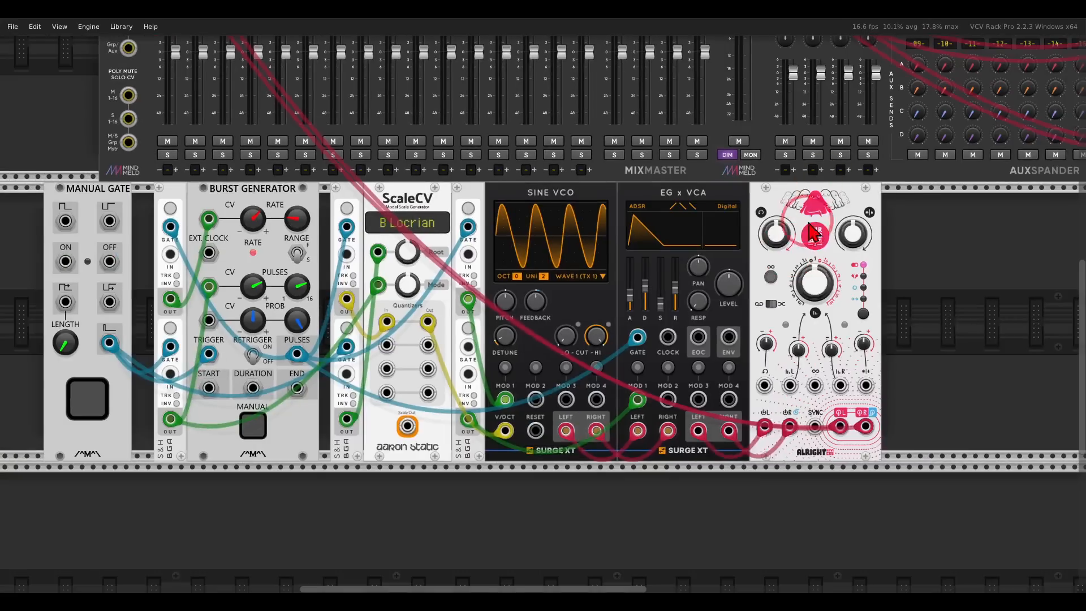
pyautogui.moveTo(817, 187); pyautogui.dragTo(714, 372)
pyautogui.moveTo(812, 121); pyautogui.dragTo(791, 56)
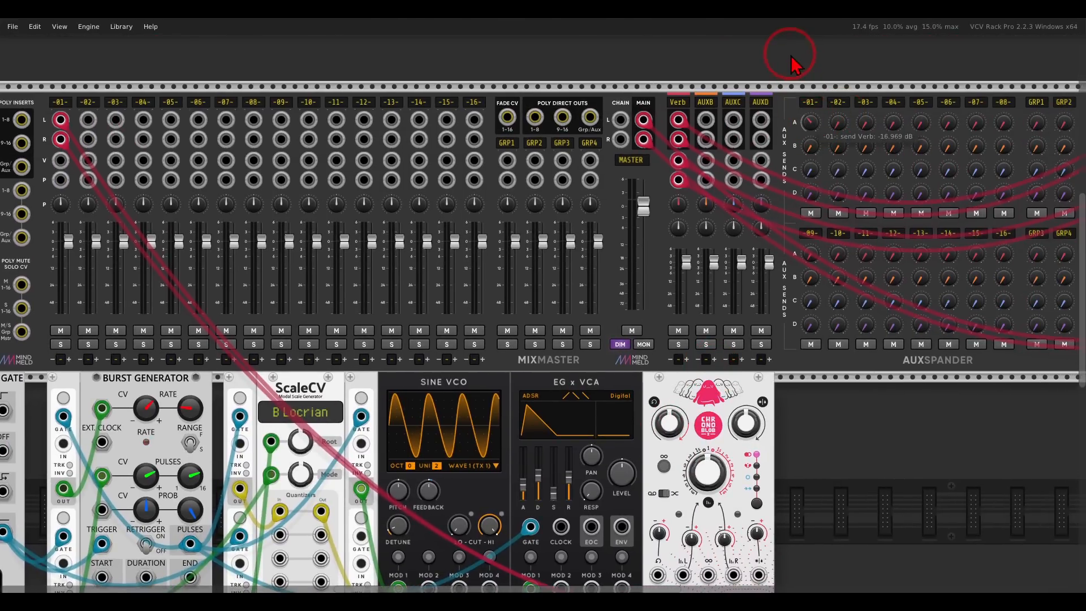
pyautogui.scroll(-3, 736, 226)
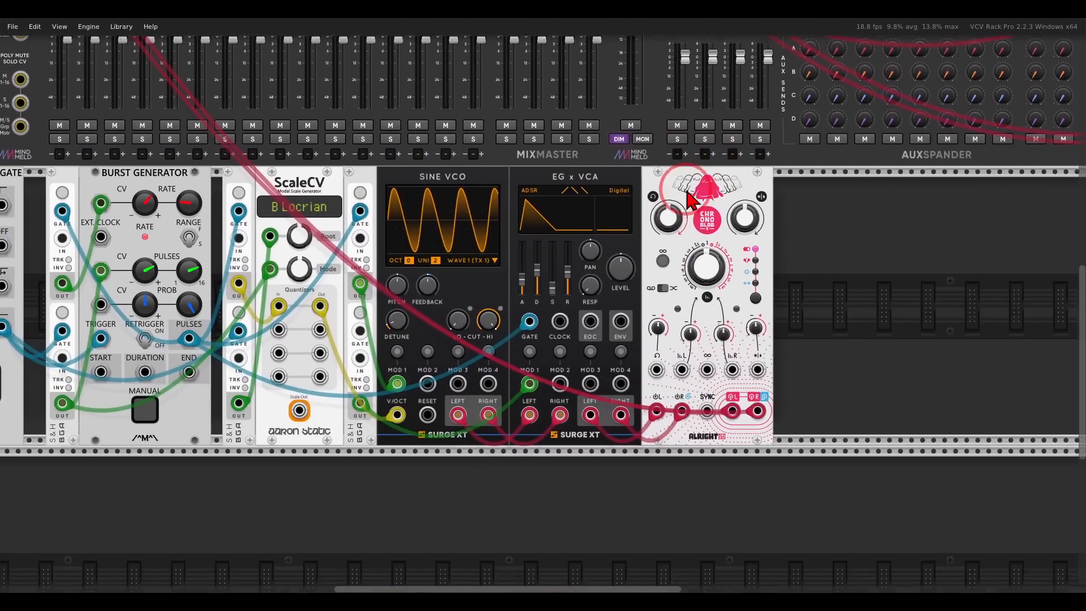
# Adjust Chronoblob2's delay time and set its feedback to about 85.5%
pyautogui.keyDown('ctrl'); pyautogui.scroll(2, 708, 249); pyautogui.keyUp('ctrl')
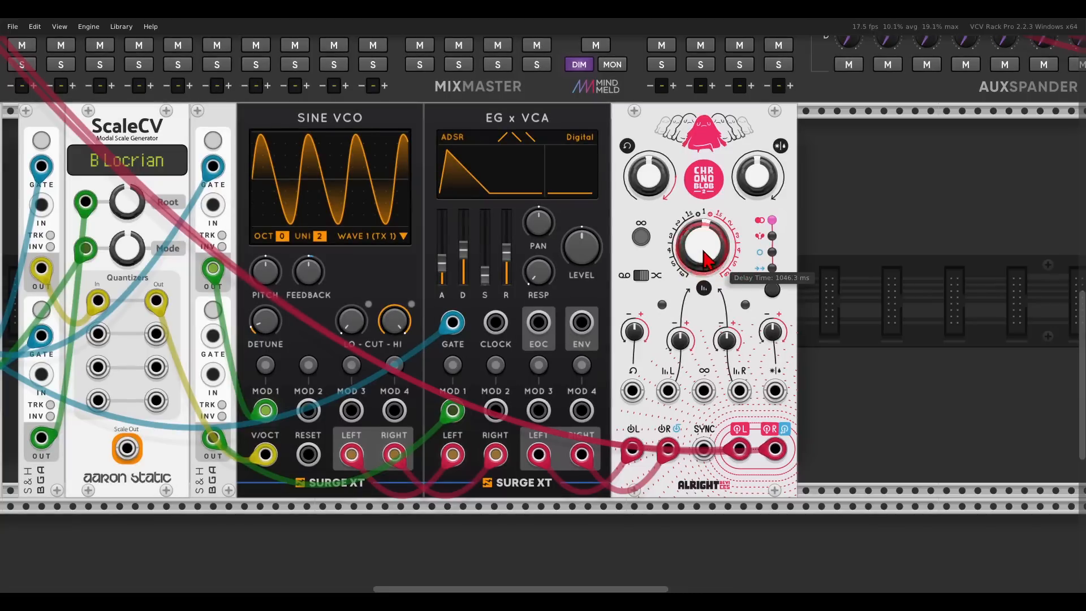
pyautogui.scroll(1, 696, 221)
pyautogui.moveTo(705, 255); pyautogui.dragTo(690, 208)
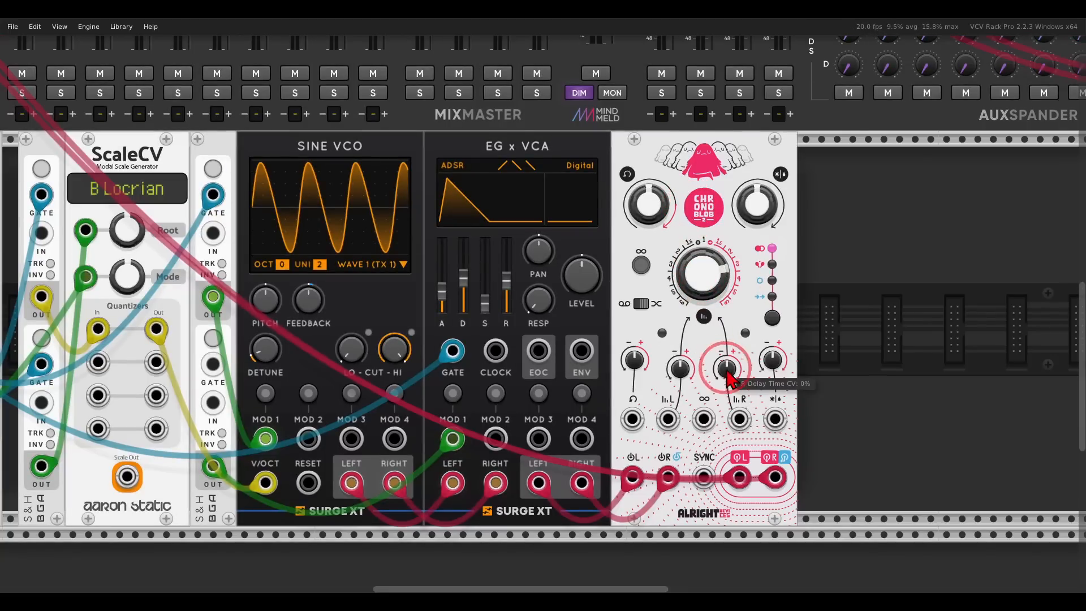
pyautogui.moveTo(726, 371); pyautogui.dragTo(712, 347)
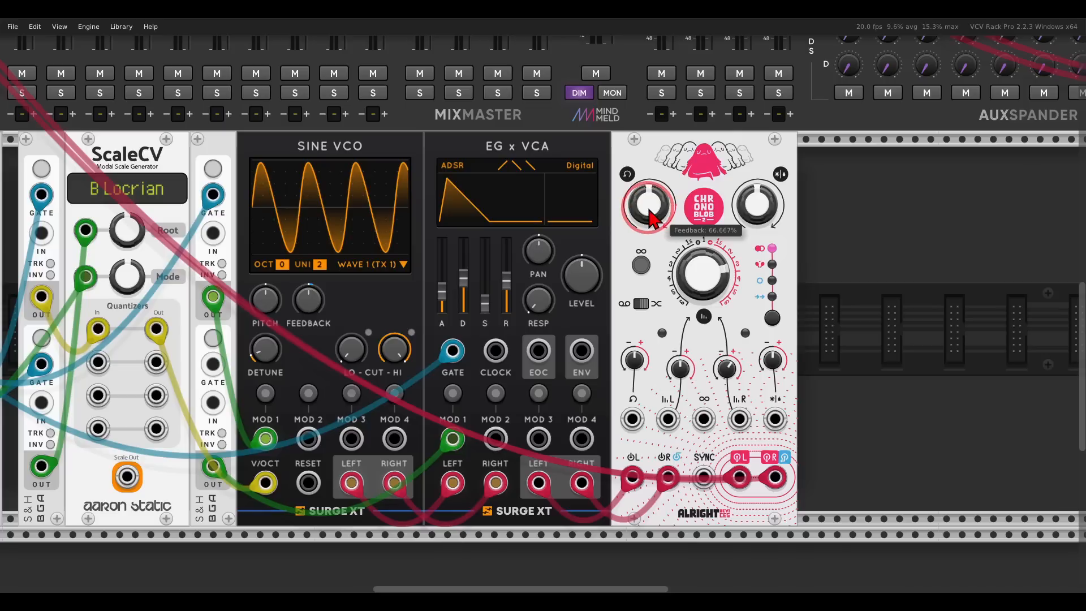
pyautogui.moveTo(649, 209); pyautogui.dragTo(638, 191)
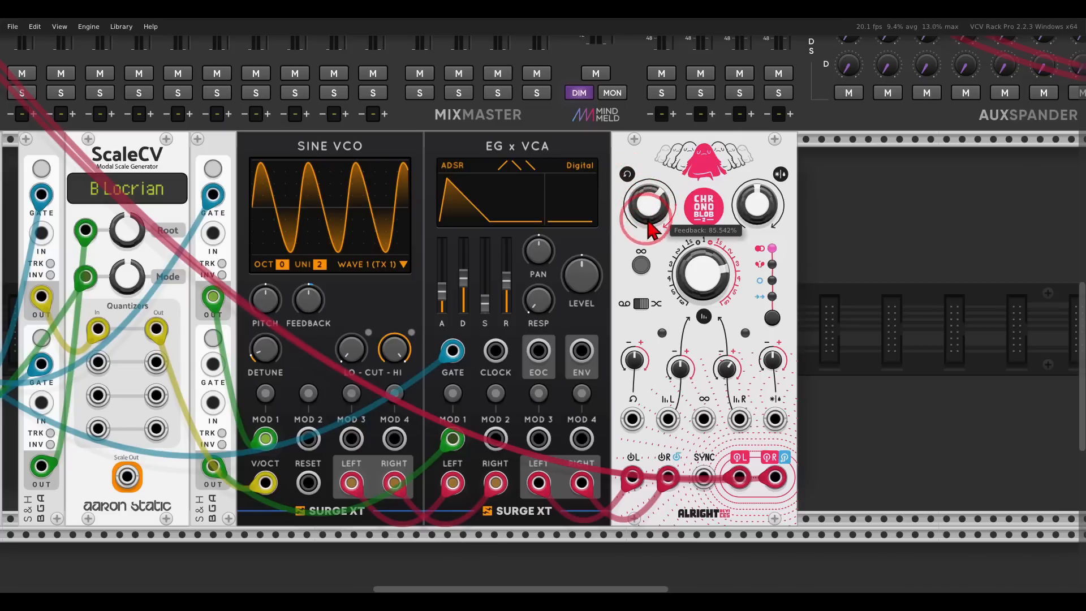
# Fire the Manual Gate to audition the burst through the delay and reverb
pyautogui.moveTo(637, 244); pyautogui.dragTo(894, 235)
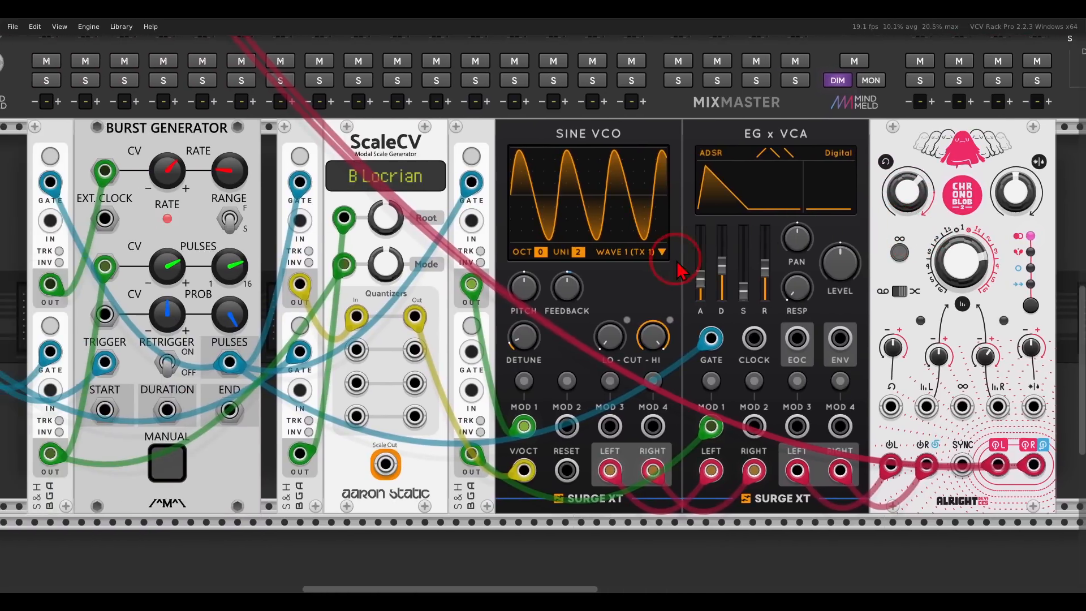
pyautogui.scroll(-1, 676, 261)
pyautogui.moveTo(666, 262); pyautogui.dragTo(729, 266)
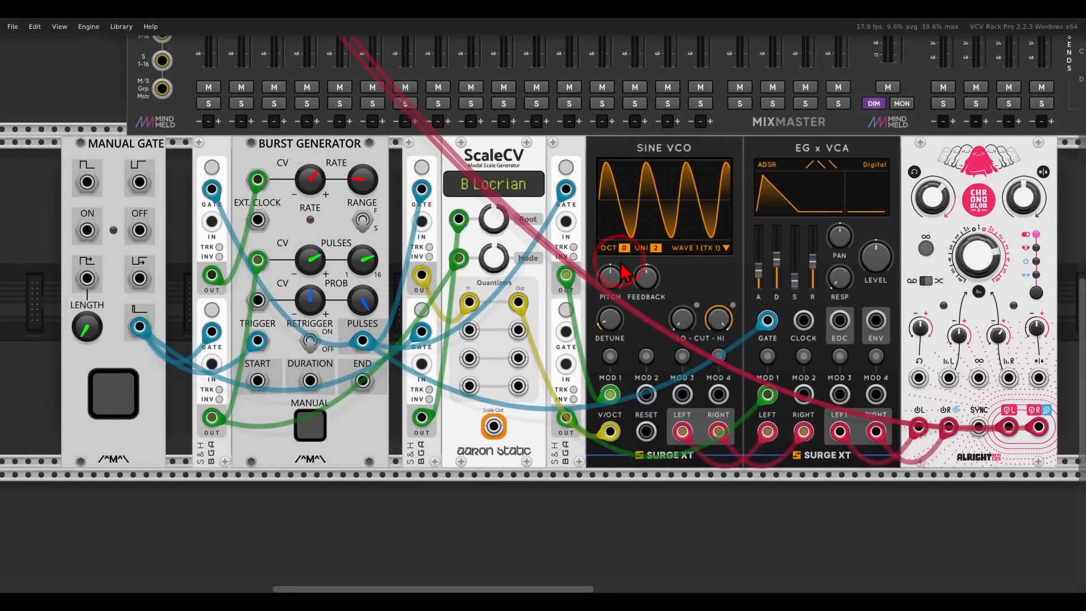
pyautogui.click(111, 399)
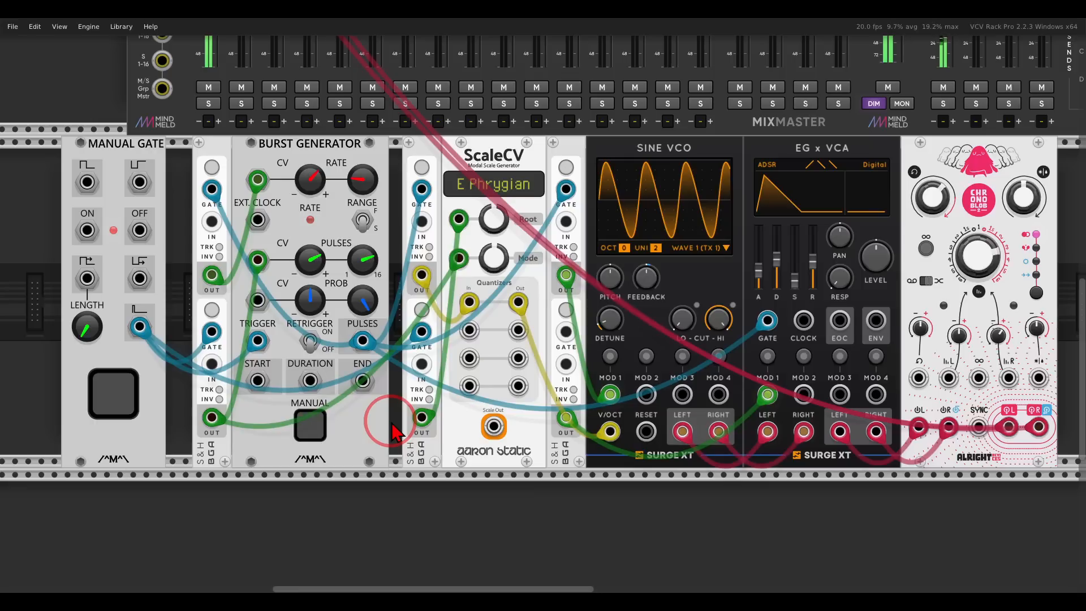
# Reduce the amount of MOD 1 modulation on the Sine VCO's Feedback
pyautogui.click(610, 356)
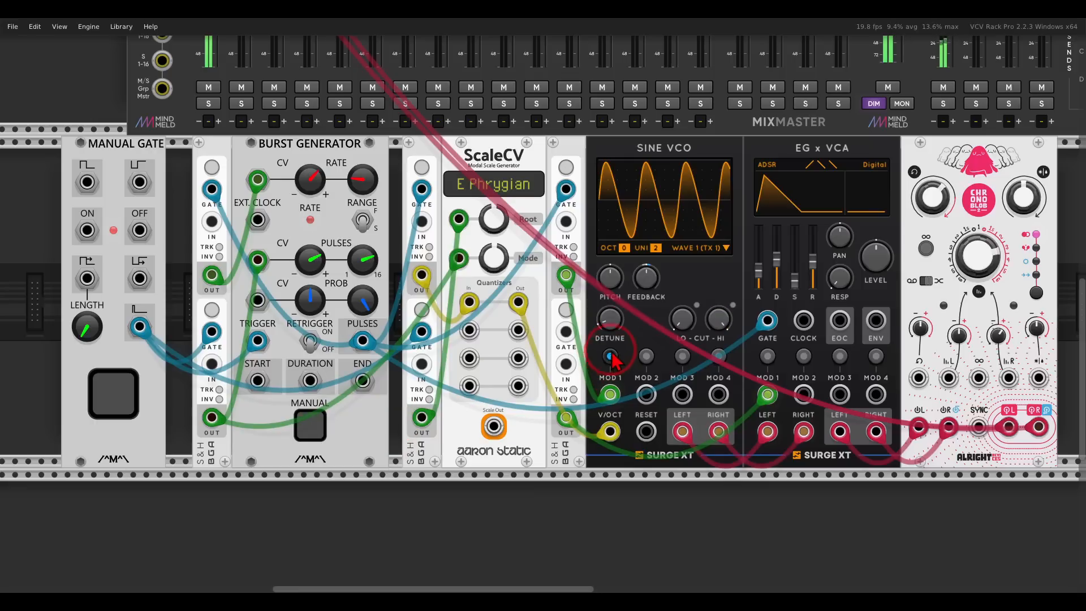
pyautogui.moveTo(646, 279); pyautogui.dragTo(641, 289)
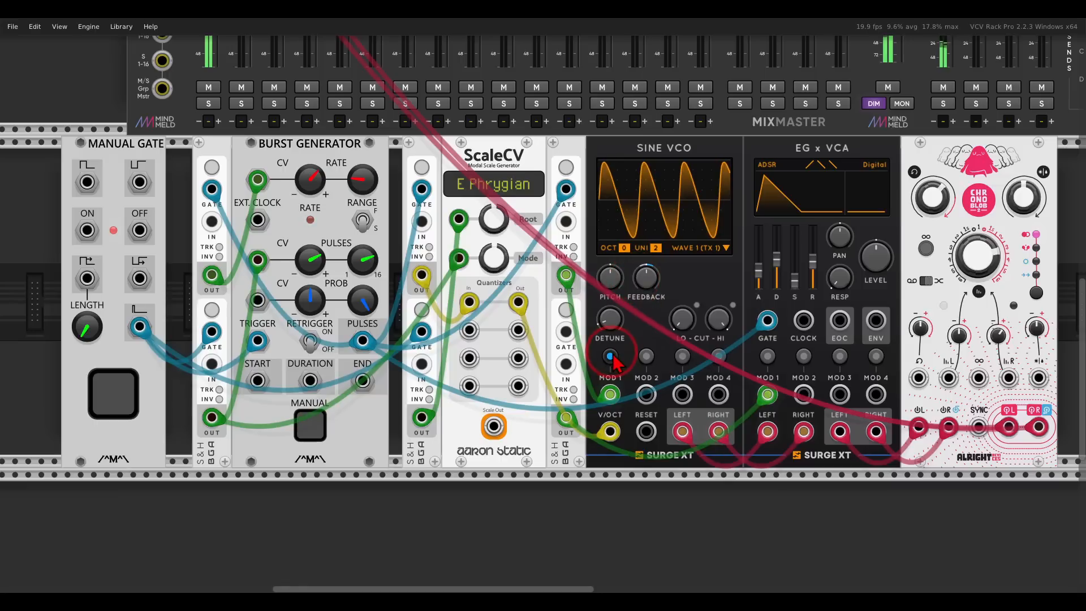
pyautogui.click(637, 328)
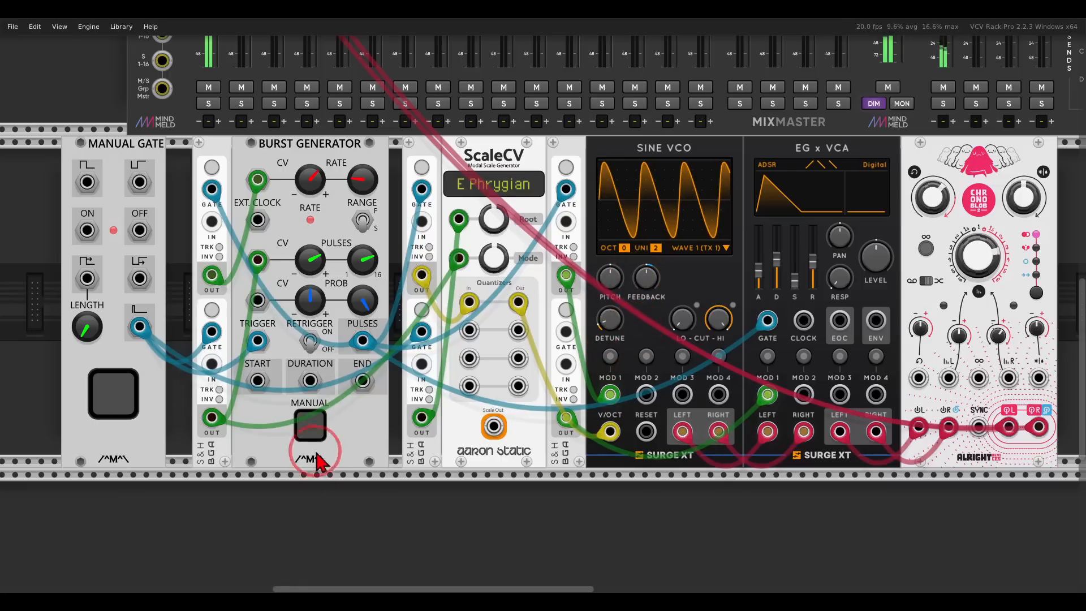
# Move the Manual Gate module up to the mixer's row, directly beside the MixMaster, and fire it
pyautogui.moveTo(340, 403)
pyautogui.mouseDown()
pyautogui.moveTo(275, 404)
pyautogui.moveTo(334, 447)
pyautogui.moveTo(343, 409)
pyautogui.mouseUp()
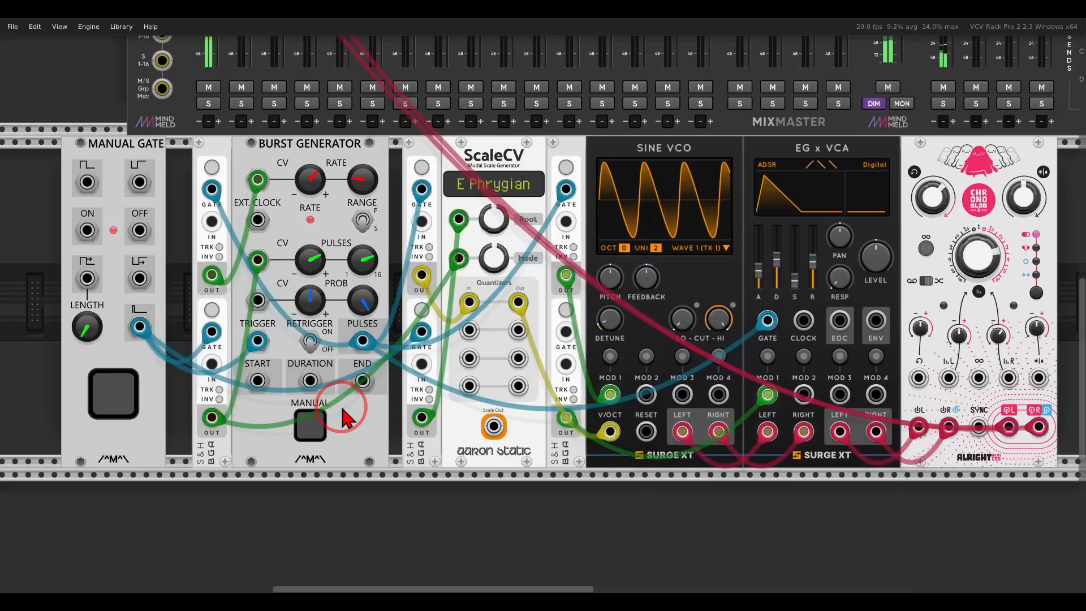
pyautogui.moveTo(365, 426); pyautogui.dragTo(554, 414)
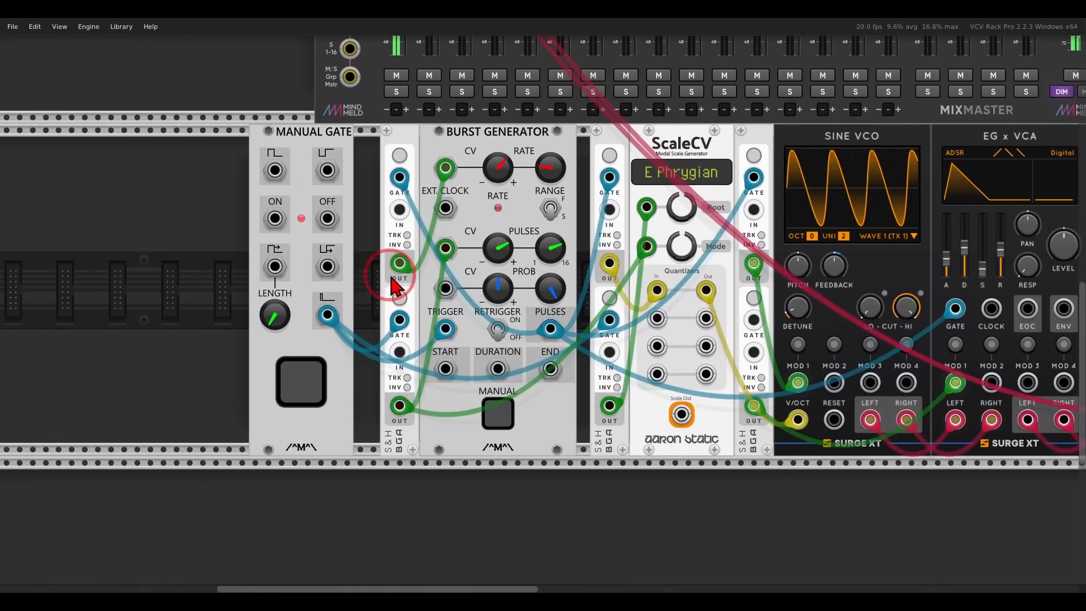
pyautogui.moveTo(314, 172); pyautogui.dragTo(393, 255)
pyautogui.moveTo(385, 359); pyautogui.dragTo(318, 539)
pyautogui.click(318, 359)
pyautogui.click(325, 393)
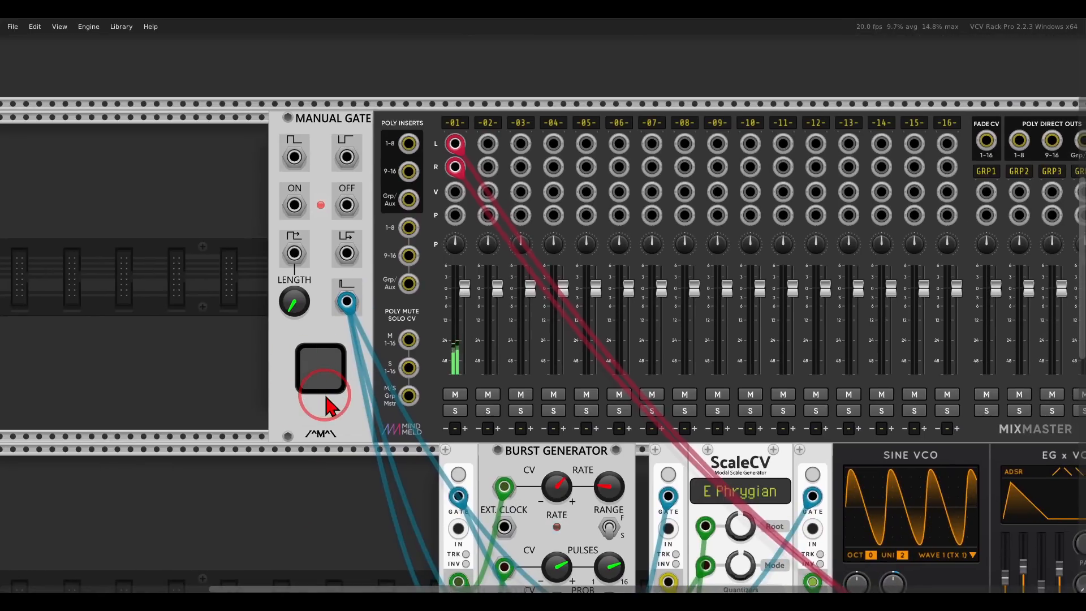
# Add a Simpliciter module to the free rack space beyond Chronoblob2
pyautogui.scroll(-1, 346, 437)
pyautogui.moveTo(453, 534); pyautogui.dragTo(188, 348)
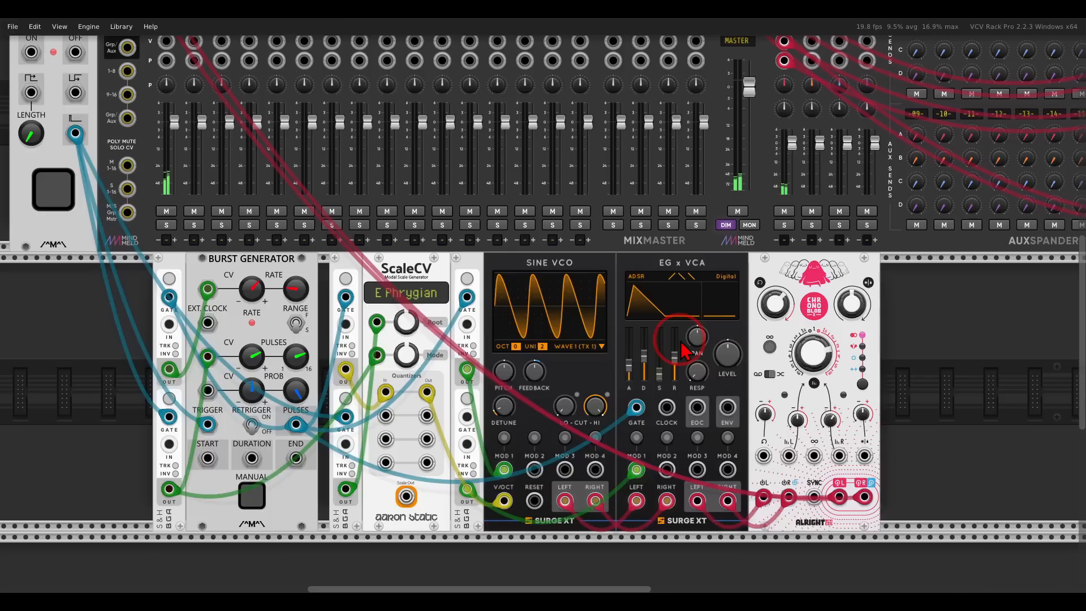
pyautogui.moveTo(884, 395); pyautogui.dragTo(560, 294)
pyautogui.rightClick(577, 292)
pyautogui.click(725, 169)
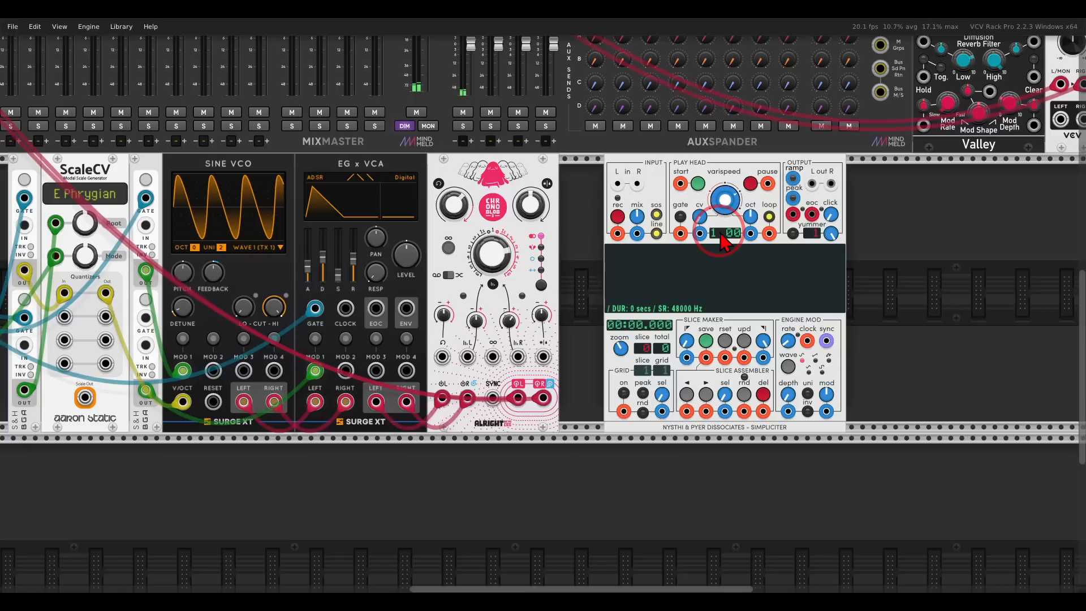
# Move Simpliciter farther along the row and place a Fade module between Chronoblob2 and Simpliciter
pyautogui.moveTo(668, 179); pyautogui.dragTo(767, 180)
pyautogui.rightClick(629, 254)
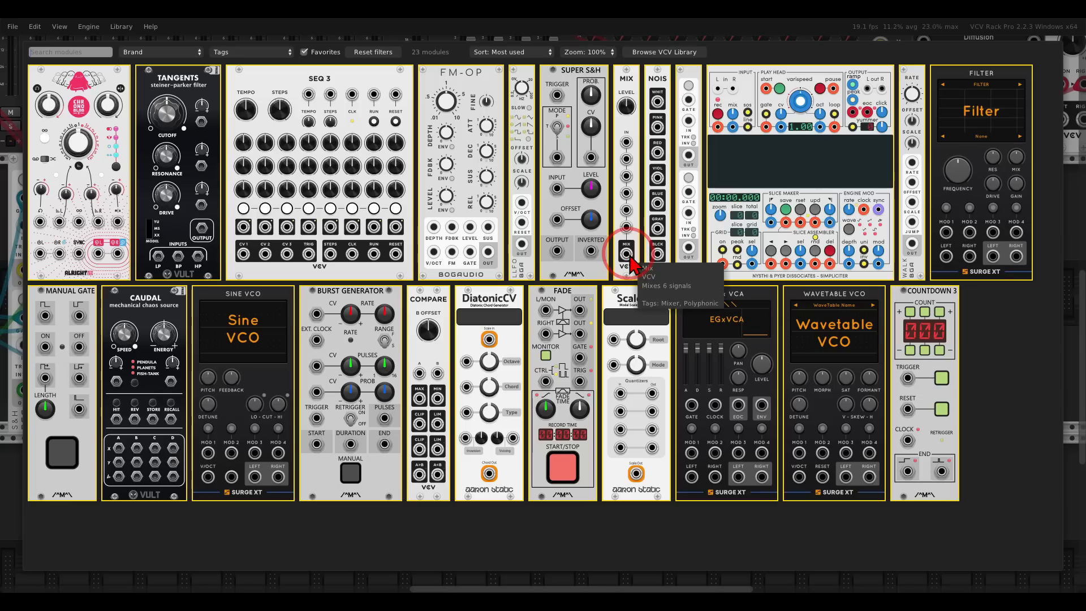
pyautogui.click(547, 398)
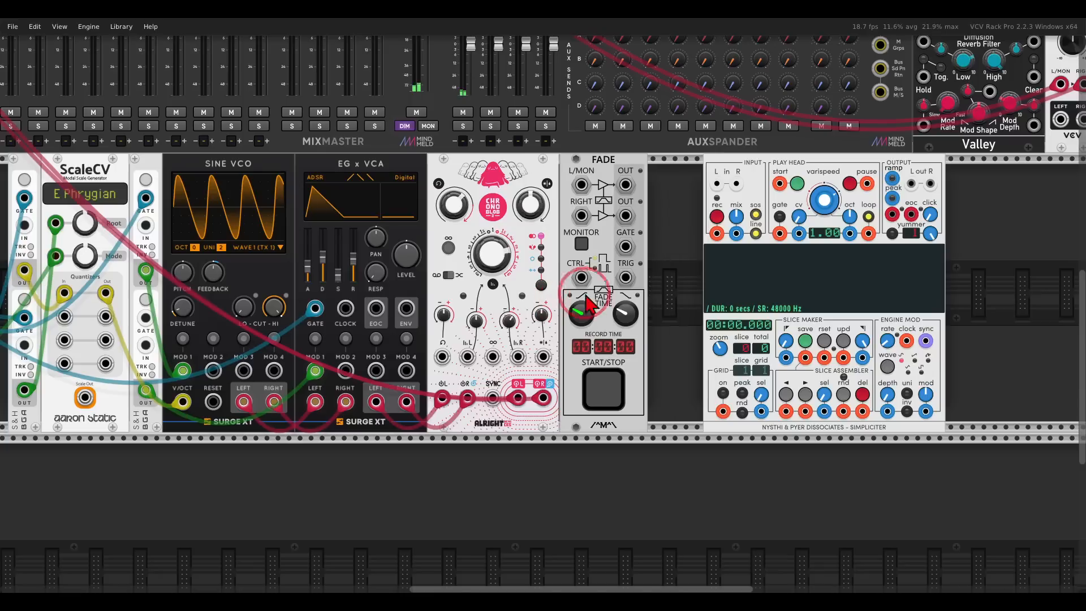
pyautogui.moveTo(588, 305); pyautogui.dragTo(622, 308)
# Patch Chronoblob2's left and right outputs to the Fade module's L/MON and RIGHT inputs
pyautogui.scroll(2, 759, 274)
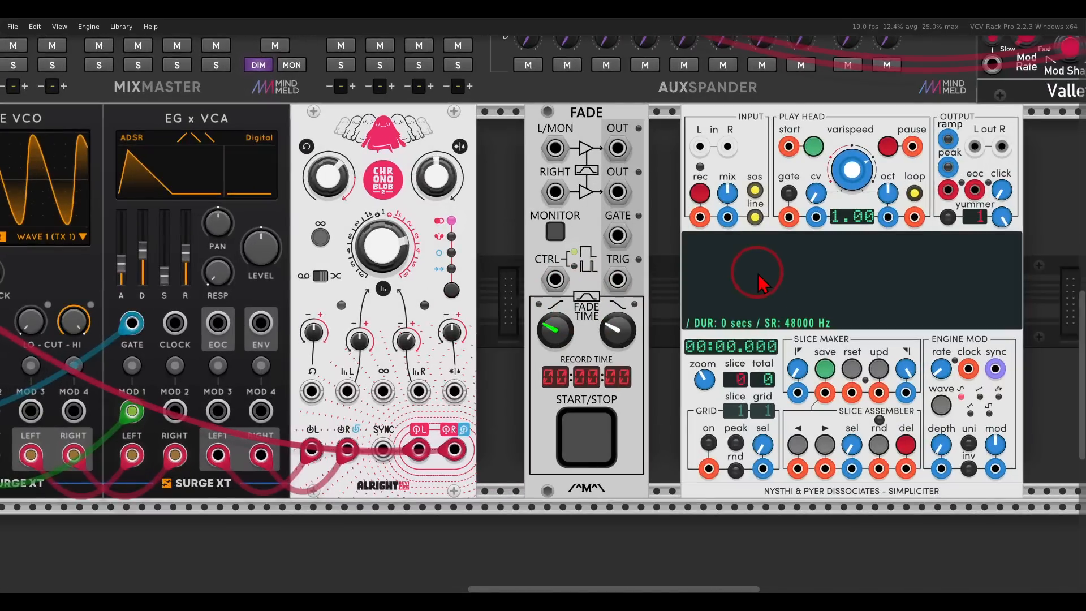
pyautogui.moveTo(555, 148); pyautogui.dragTo(423, 443)
pyautogui.moveTo(555, 192); pyautogui.dragTo(455, 450)
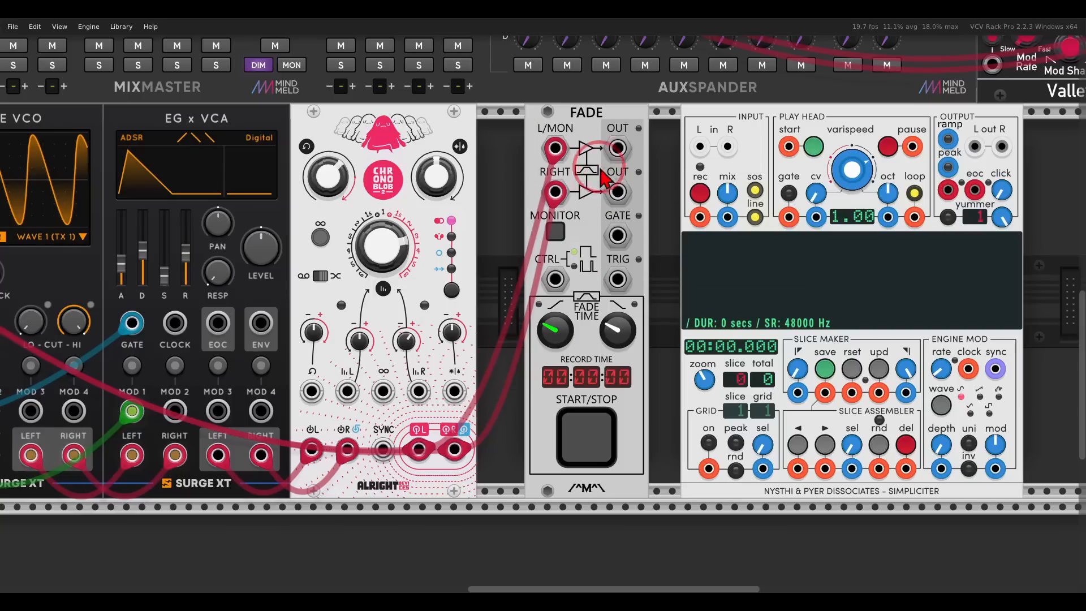
# Patch the Fade module's two OUT jacks to Simpliciter's L and R inputs
pyautogui.moveTo(617, 149); pyautogui.dragTo(700, 147)
pyautogui.moveTo(618, 192); pyautogui.dragTo(728, 146)
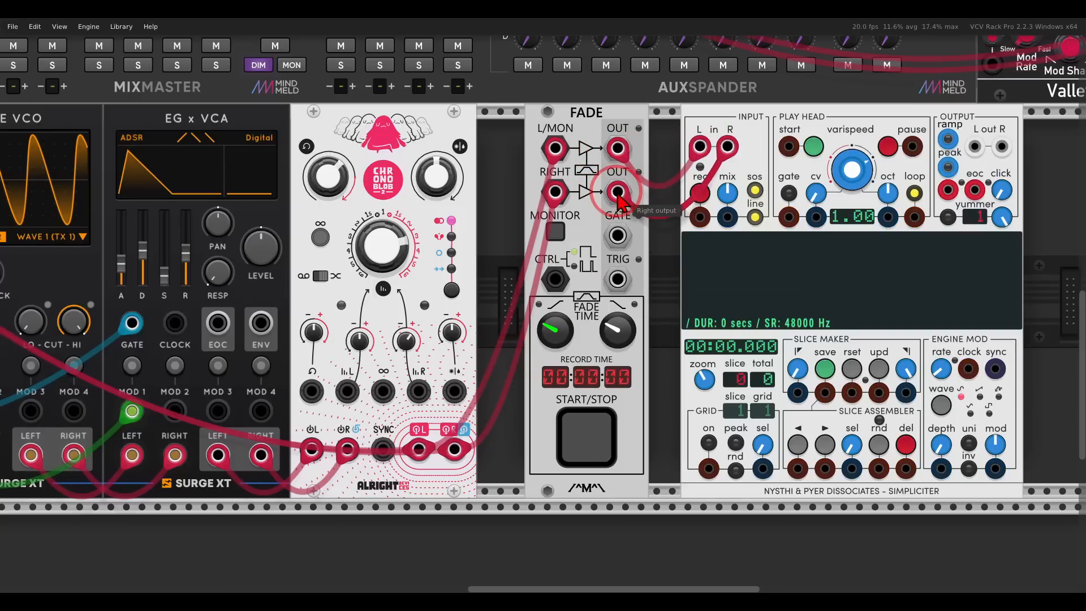
pyautogui.scroll(-4, 733, 229)
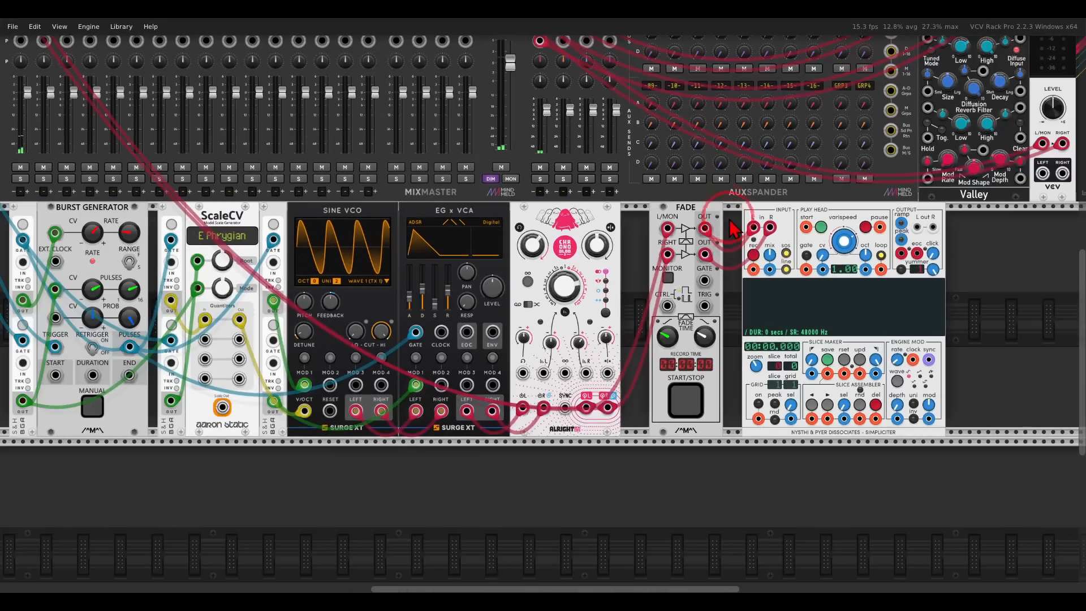
# Patch Simpliciter's L and R outputs to the left and right inputs of MixMaster channel 2
pyautogui.moveTo(730, 220); pyautogui.dragTo(783, 267)
pyautogui.moveTo(971, 275); pyautogui.dragTo(987, 324)
pyautogui.scroll(4, 985, 333)
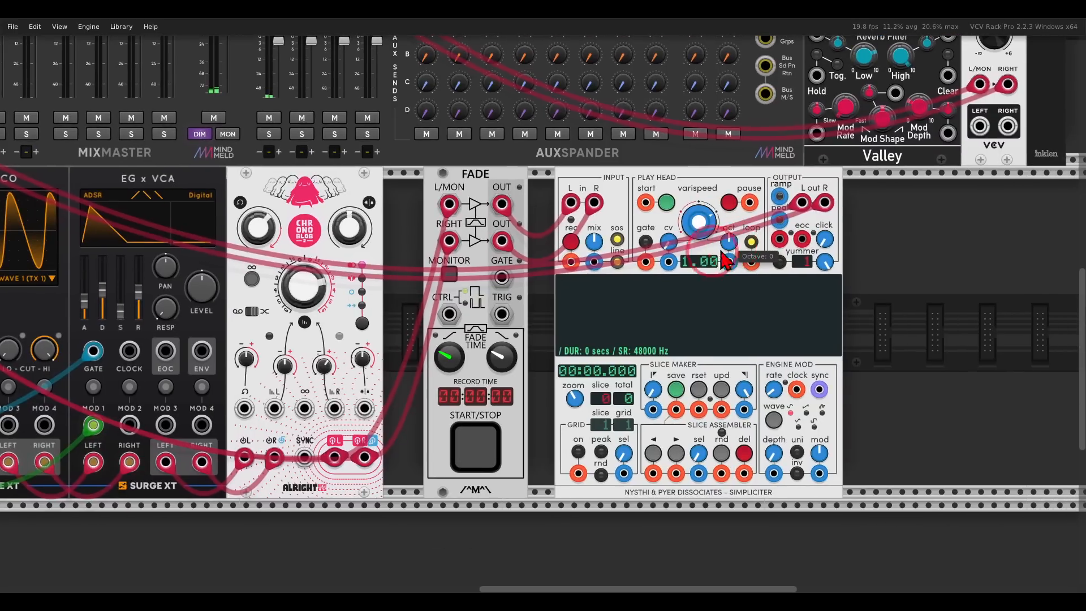
# Shorten both the fade-in and fade-out times on the Fade module
pyautogui.moveTo(457, 374); pyautogui.dragTo(461, 405)
pyautogui.moveTo(502, 356); pyautogui.dragTo(500, 402)
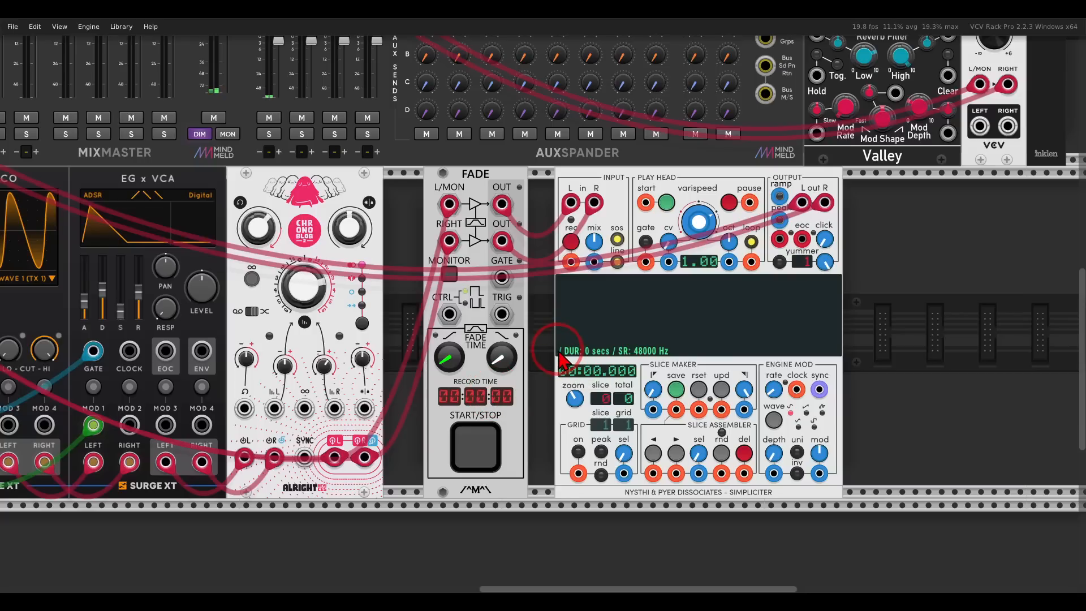
# Patch the Burst Generator's DURATION output to the Fade module's CTRL input
pyautogui.moveTo(403, 361); pyautogui.dragTo(908, 296)
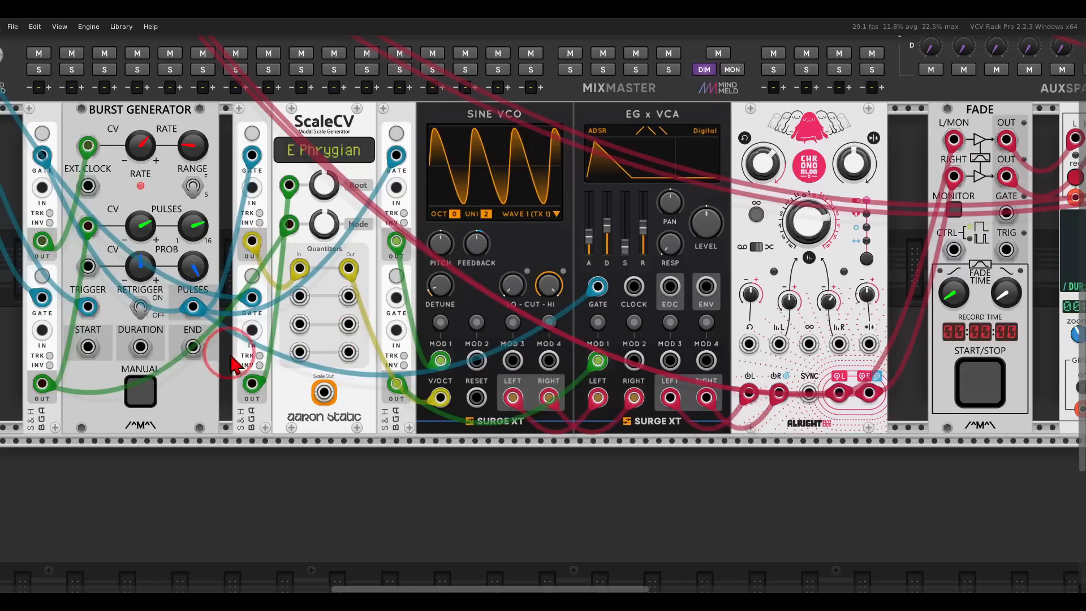
pyautogui.click(142, 347)
pyautogui.moveTo(142, 348); pyautogui.dragTo(192, 419)
pyautogui.scroll(1, 143, 349)
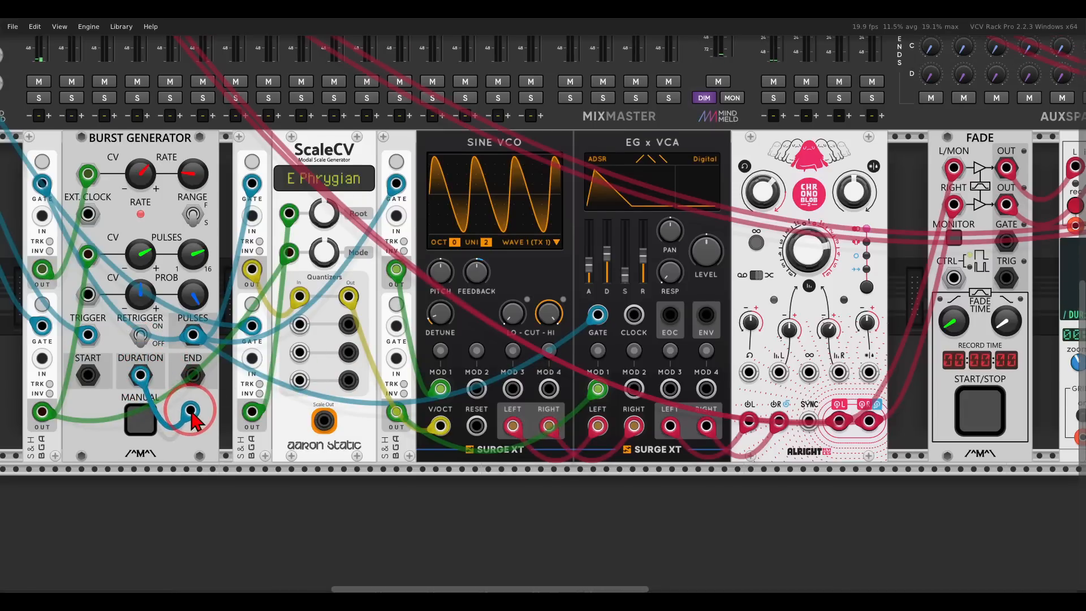
pyautogui.moveTo(192, 420); pyautogui.dragTo(954, 278)
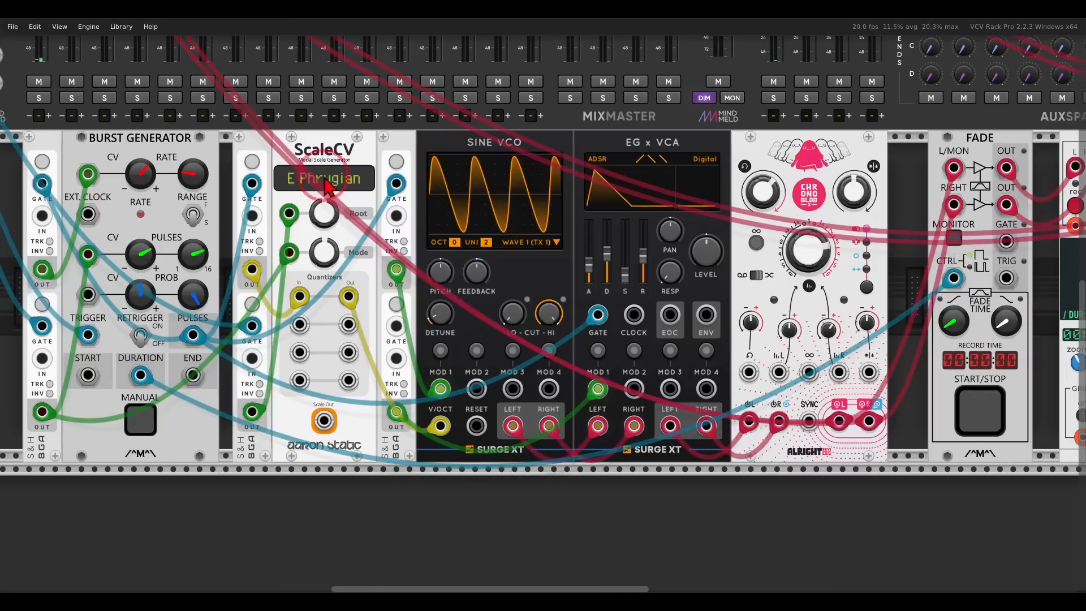
# Patch the Fade module's TRIG output to the record trigger input of Simpliciter
pyautogui.moveTo(779, 299); pyautogui.dragTo(261, 283)
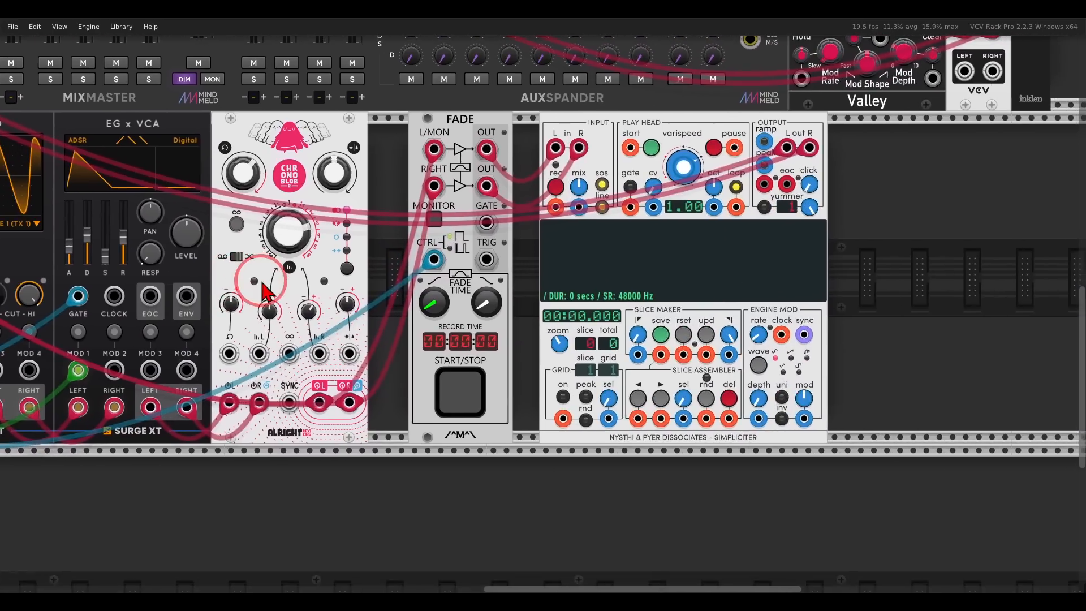
pyautogui.moveTo(424, 192); pyautogui.dragTo(454, 176)
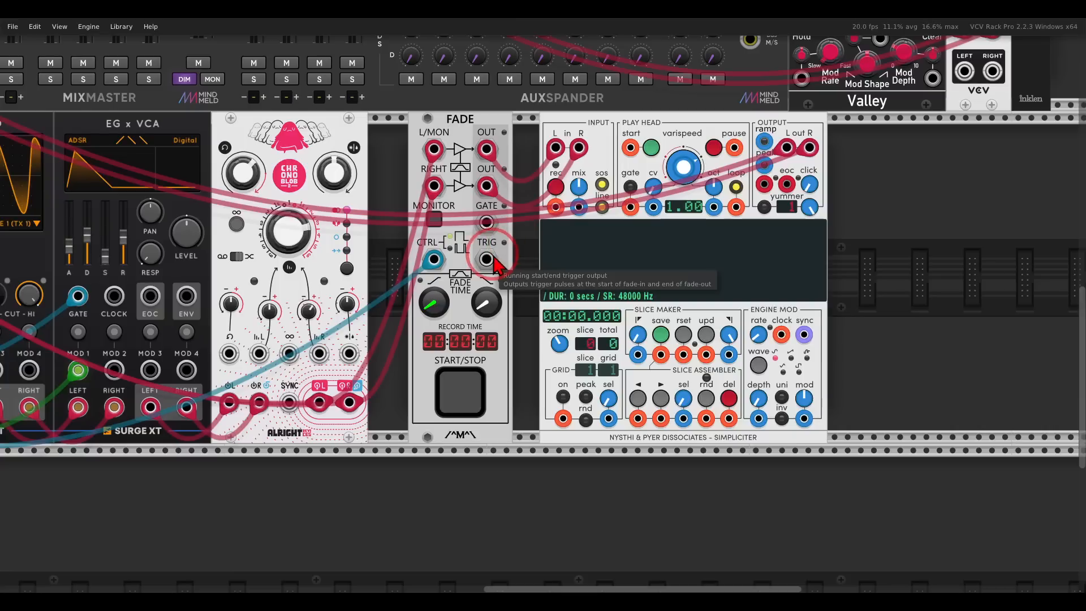
pyautogui.moveTo(489, 260); pyautogui.dragTo(555, 207)
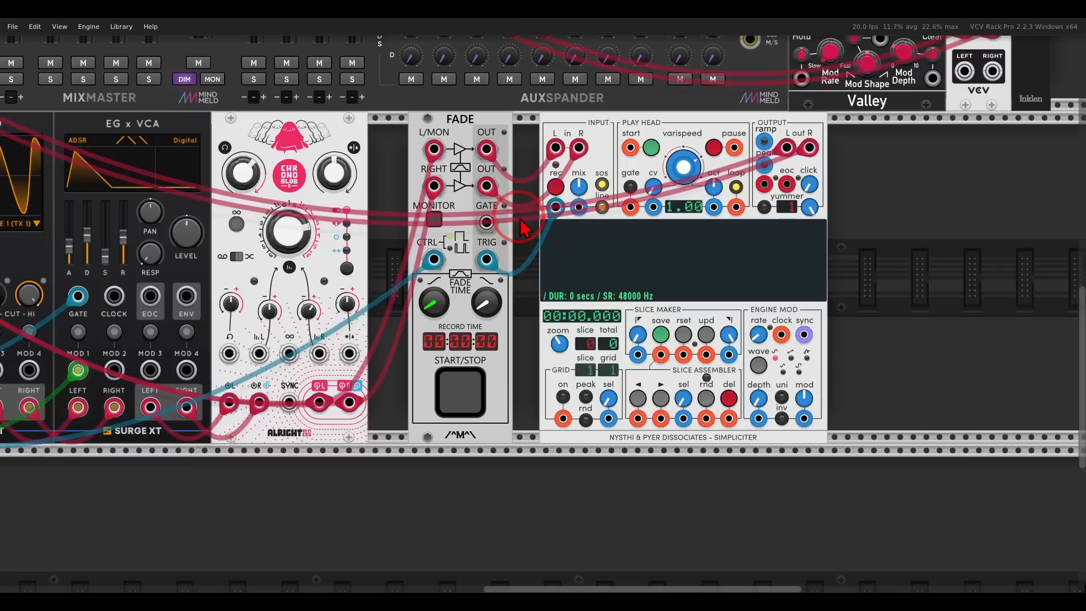
# Switch off Simpliciter's sos option and set the play head octave to -1
pyautogui.click(602, 184)
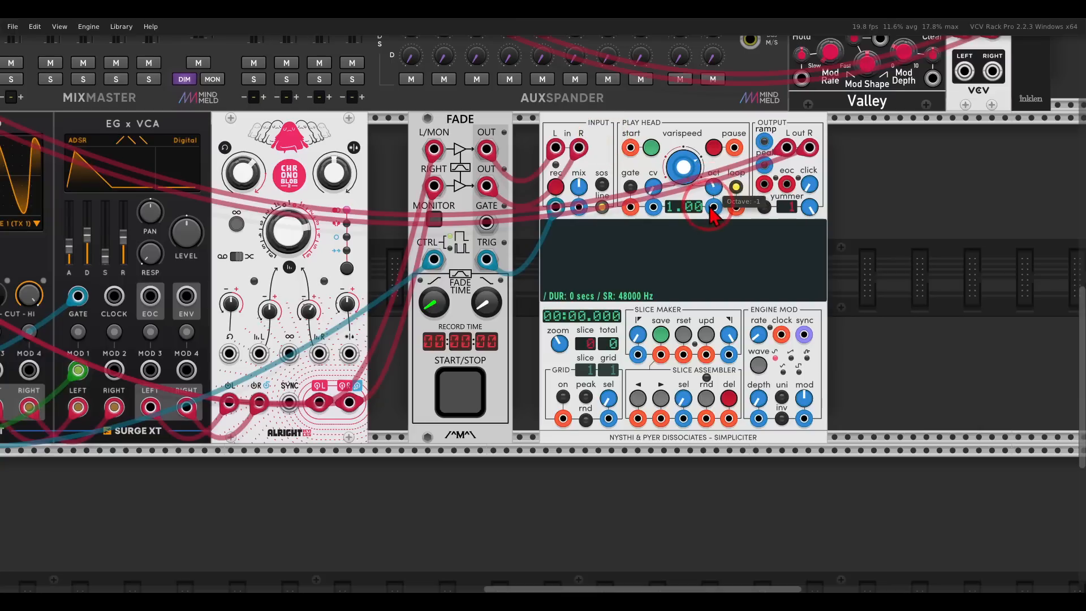
# Set Simpliciter's varispeed to -1 for reverse playback
pyautogui.scroll(4, 712, 217)
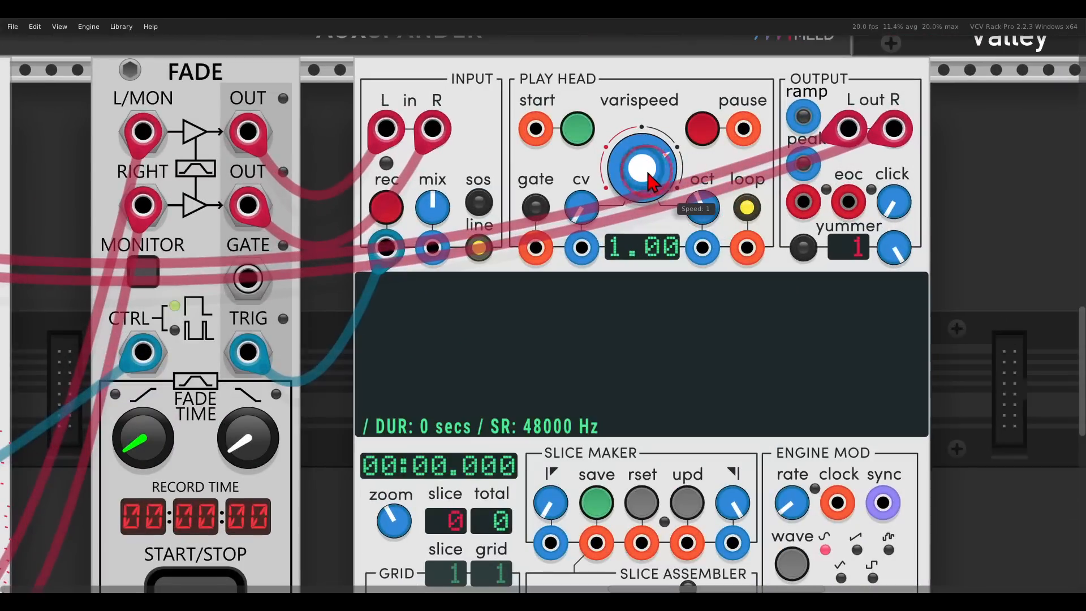
pyautogui.moveTo(650, 166); pyautogui.dragTo(648, 181)
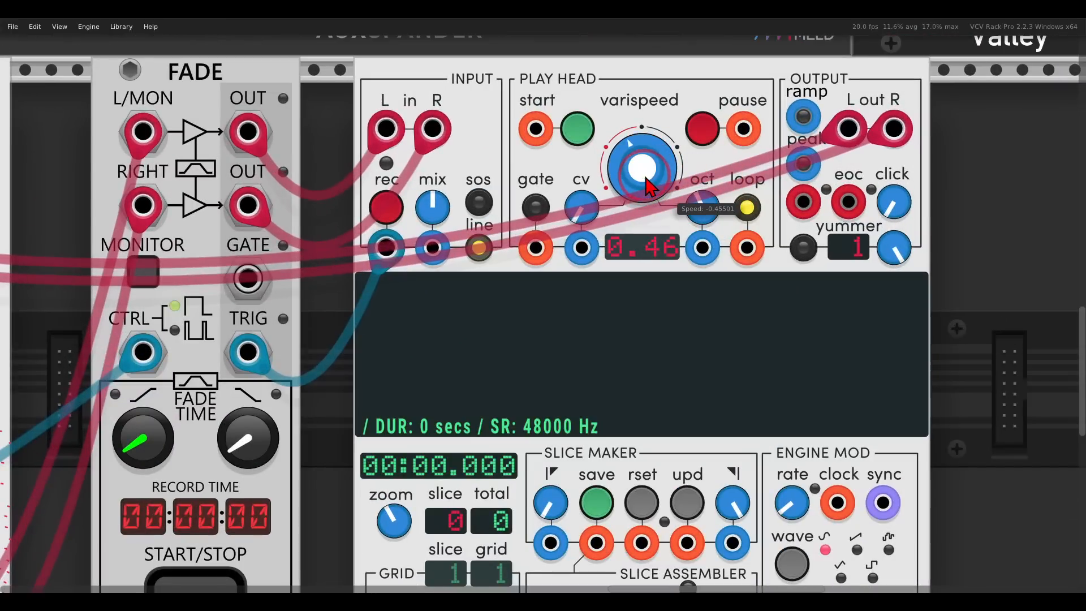
pyautogui.rightClick(648, 182)
pyautogui.press('BackSpace')
pyautogui.write('-1')
pyautogui.press('Return')
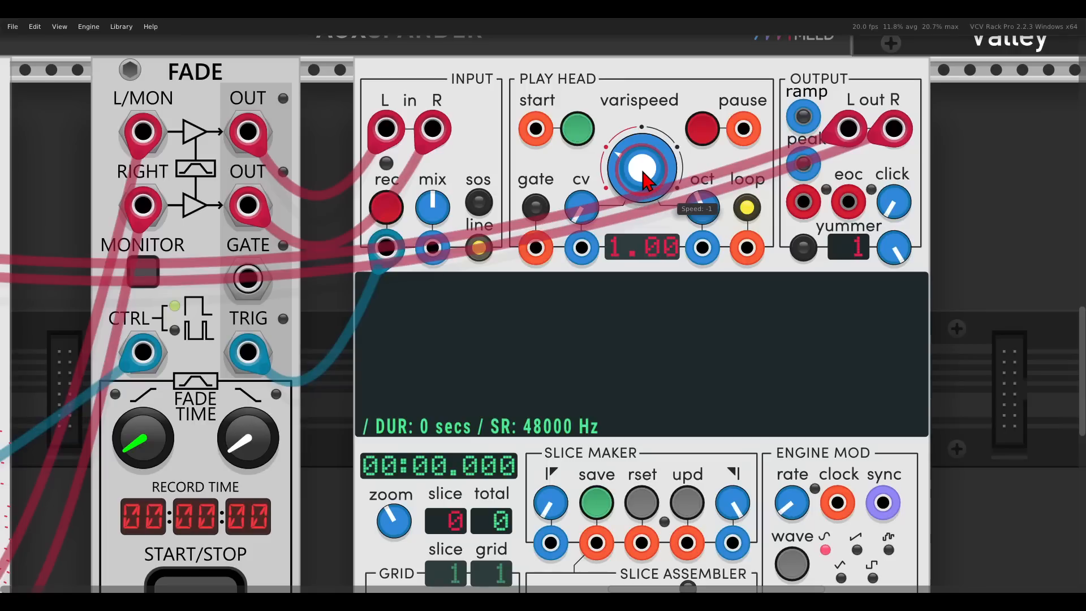
# Raise channel 2's aux send A on the AuxSpander to feed the recorder's signal into the Verb bus
pyautogui.scroll(-5, 645, 181)
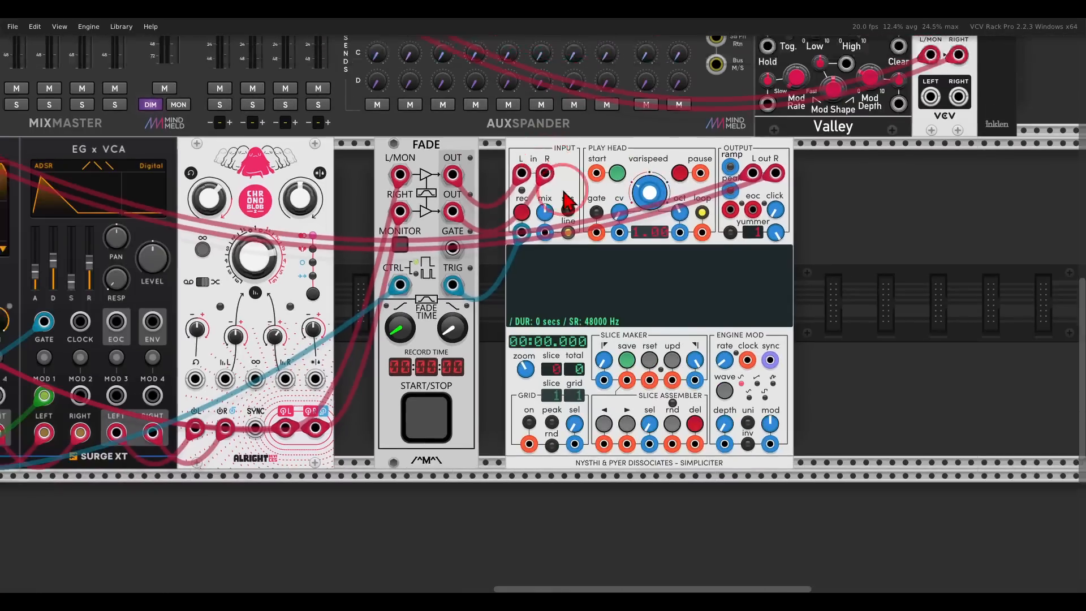
pyautogui.hscroll(-5, 703, 340)
pyautogui.hscroll(-3, 836, 311)
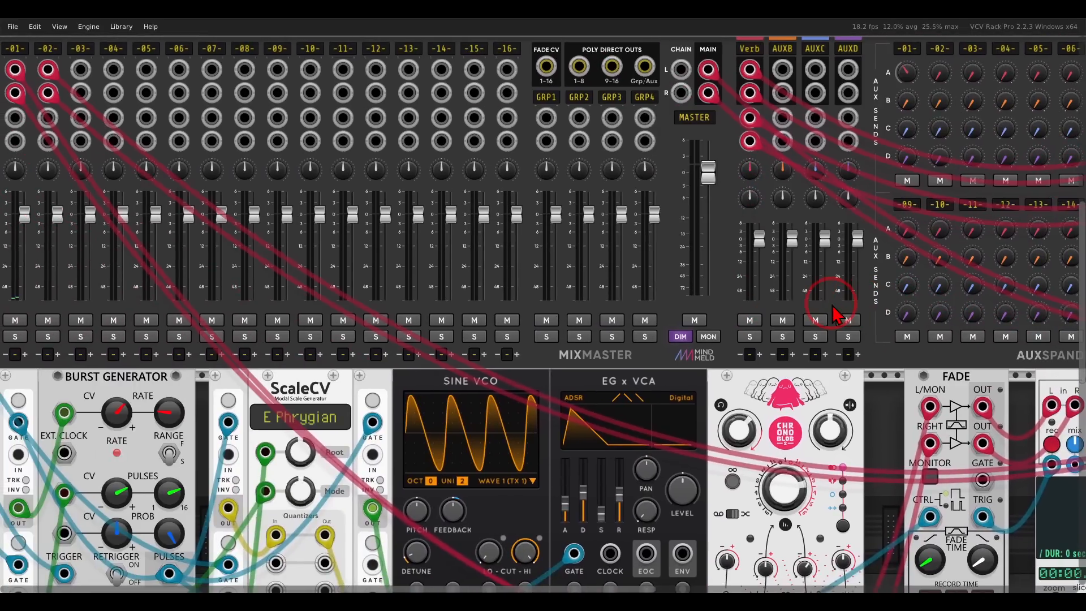
pyautogui.moveTo(940, 74); pyautogui.dragTo(909, 19)
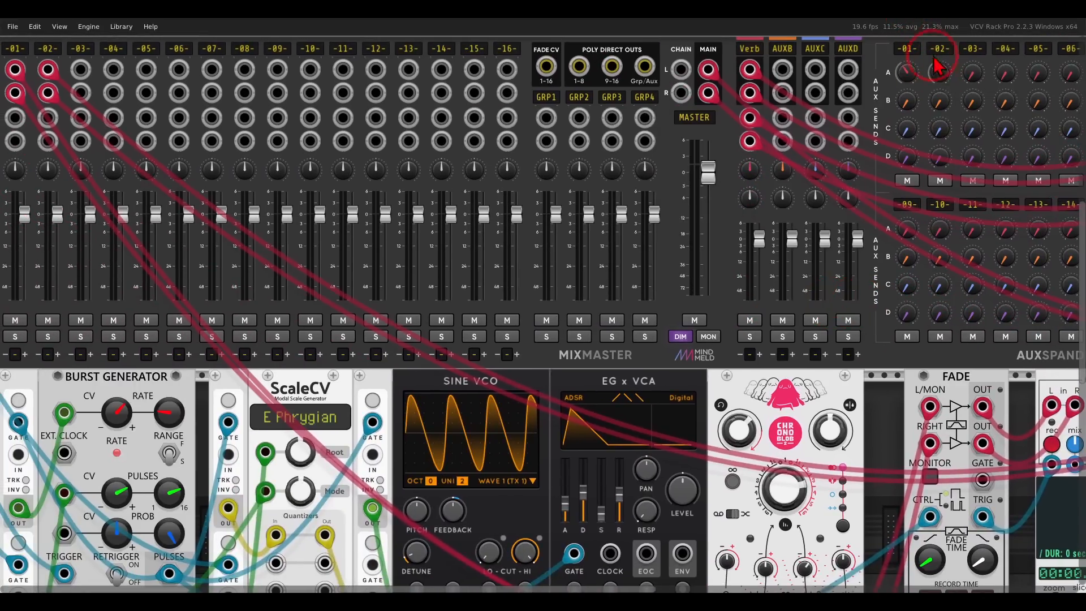
# Move the Manual Gate module down to the row of the Burst Generator, just before it, and fire it
pyautogui.scroll(-5, 623, 249)
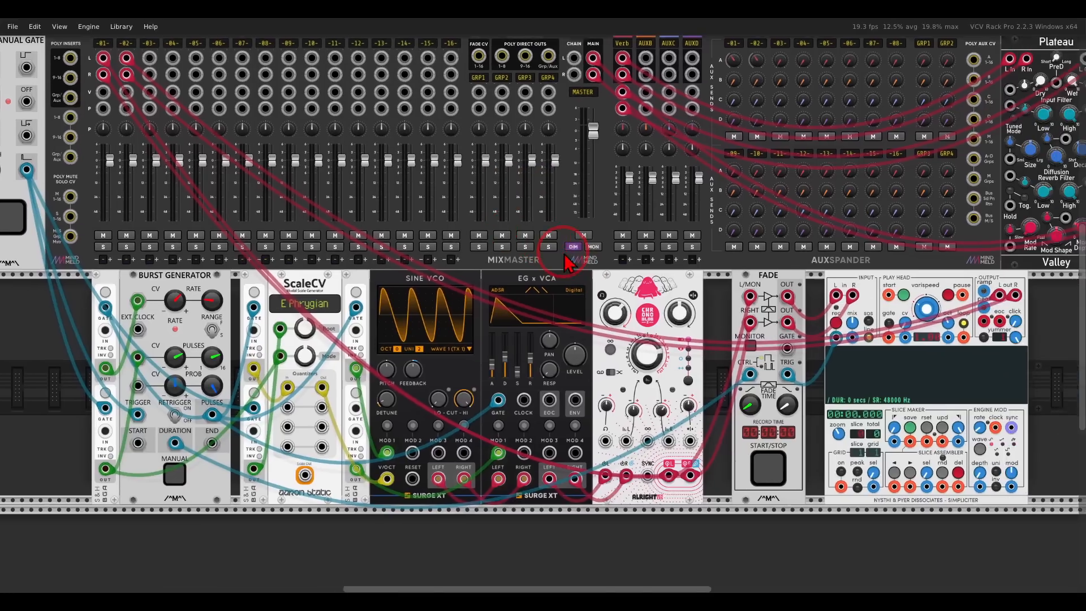
pyautogui.hscroll(-4, 589, 263)
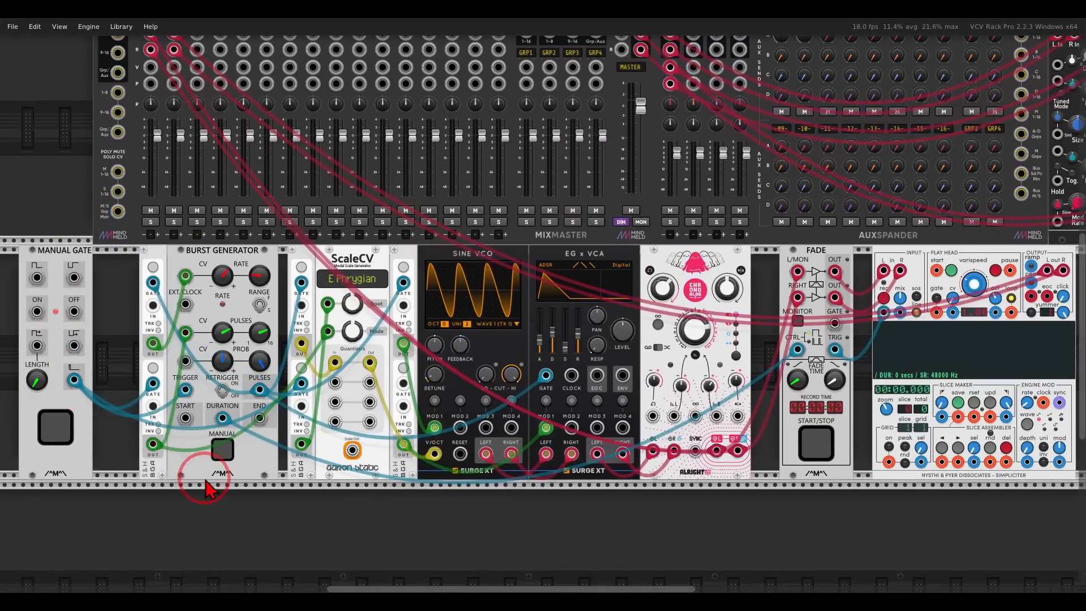
pyautogui.moveTo(206, 478); pyautogui.dragTo(192, 457)
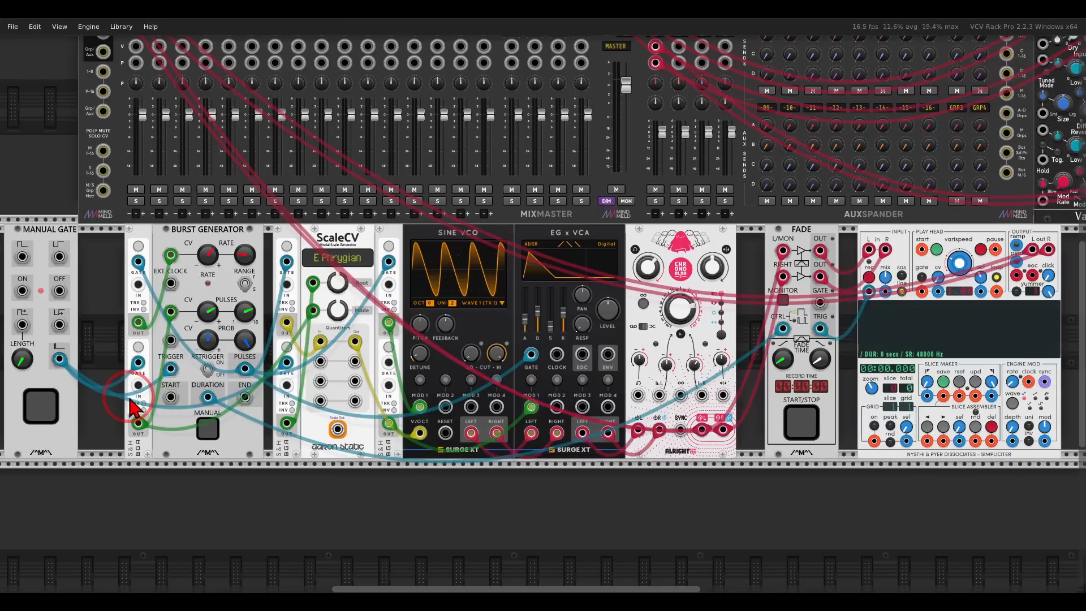
pyautogui.click(41, 407)
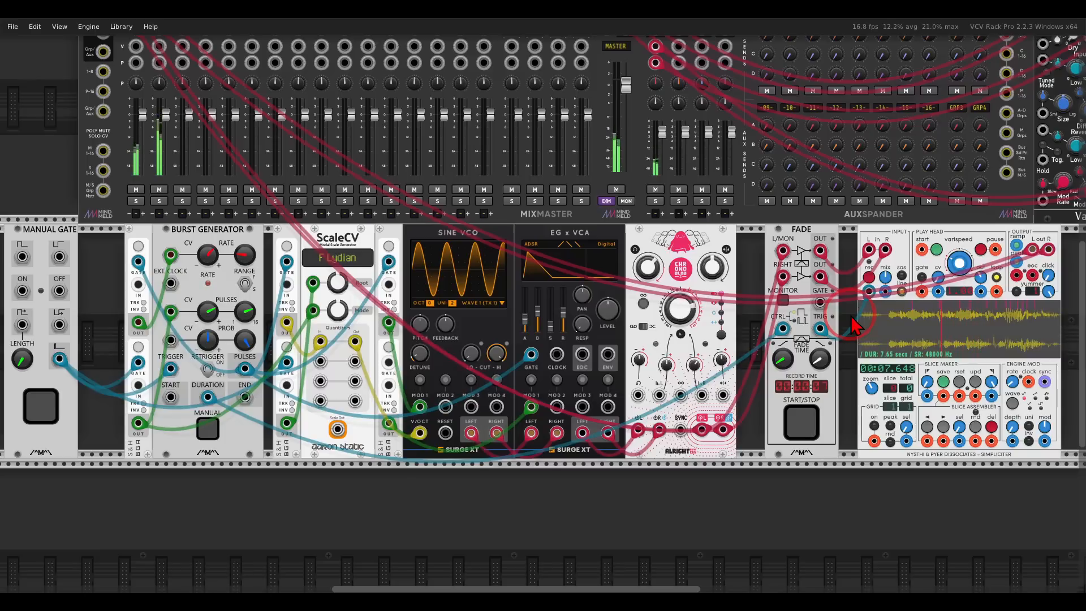
# Delete the recorded sample selection in Simpliciter and disconnect the Fade TRIG cable from its record input
pyautogui.moveTo(851, 316); pyautogui.dragTo(747, 298)
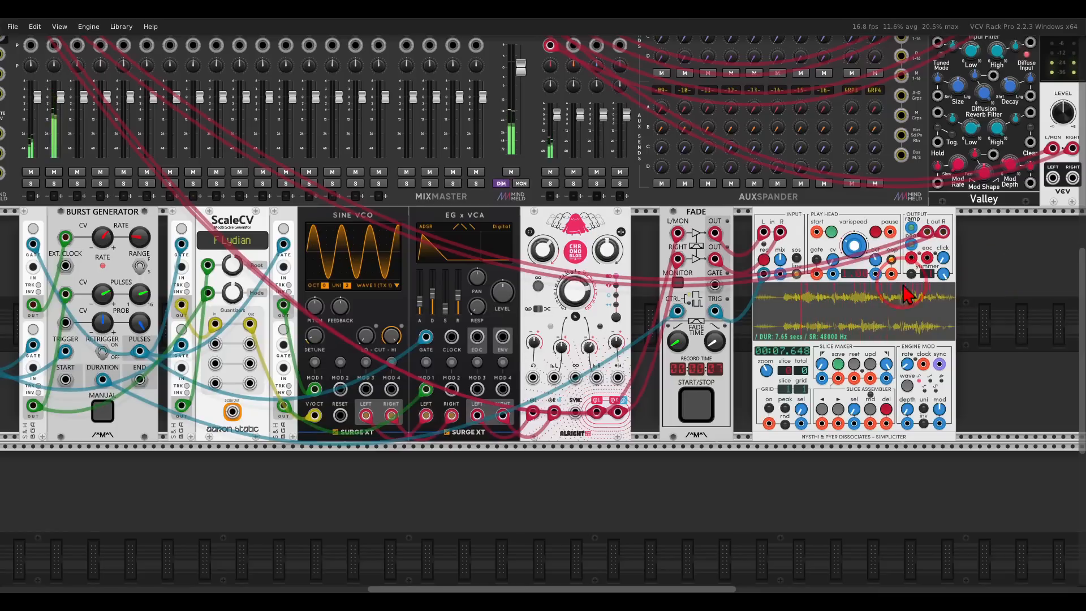
pyautogui.rightClick(809, 313)
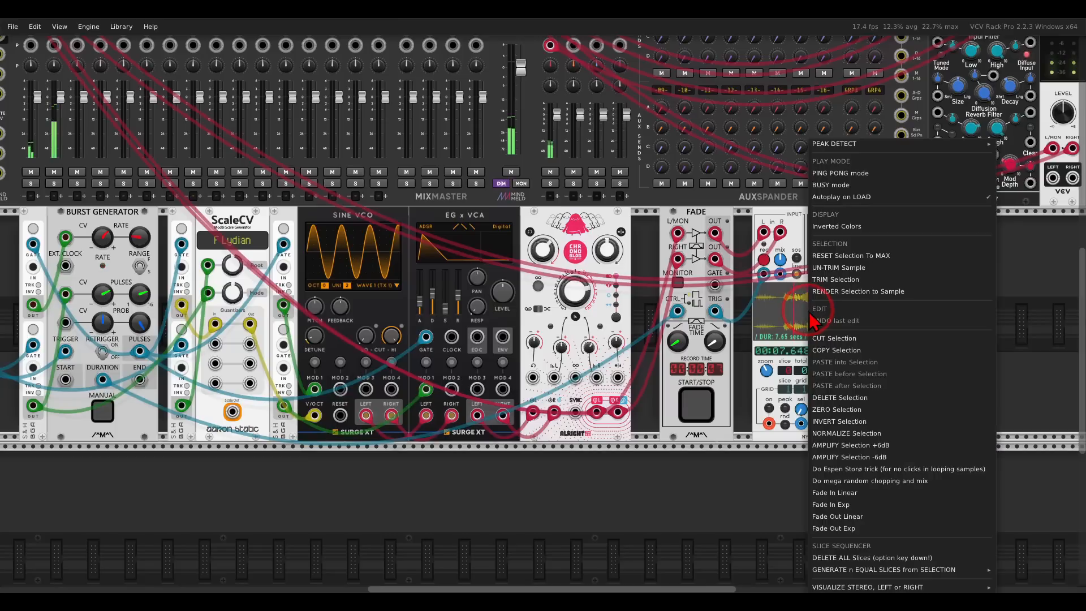
pyautogui.click(842, 398)
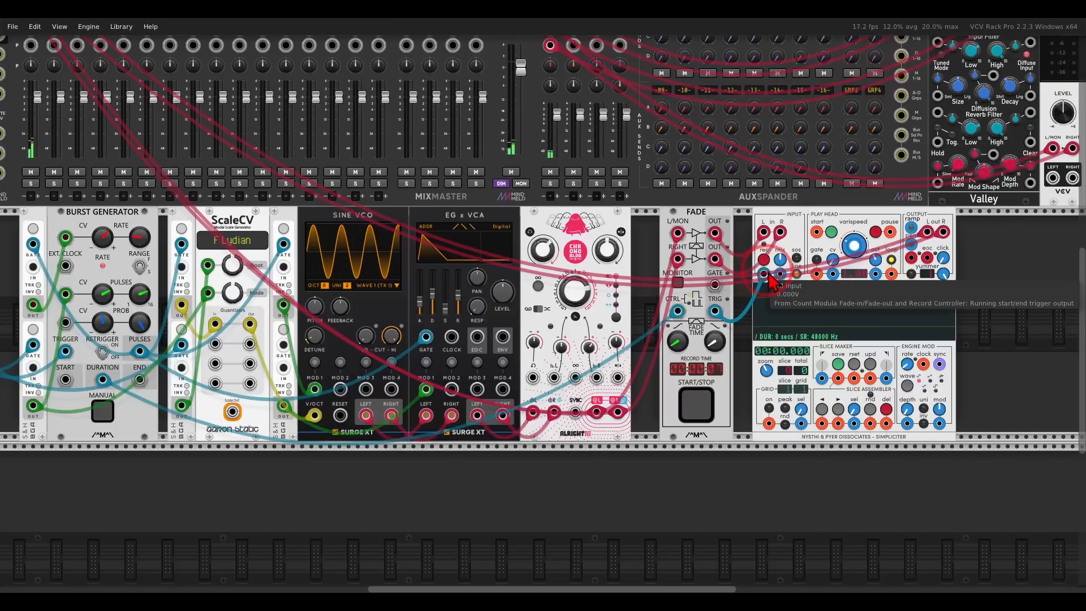
pyautogui.moveTo(762, 275); pyautogui.dragTo(744, 284)
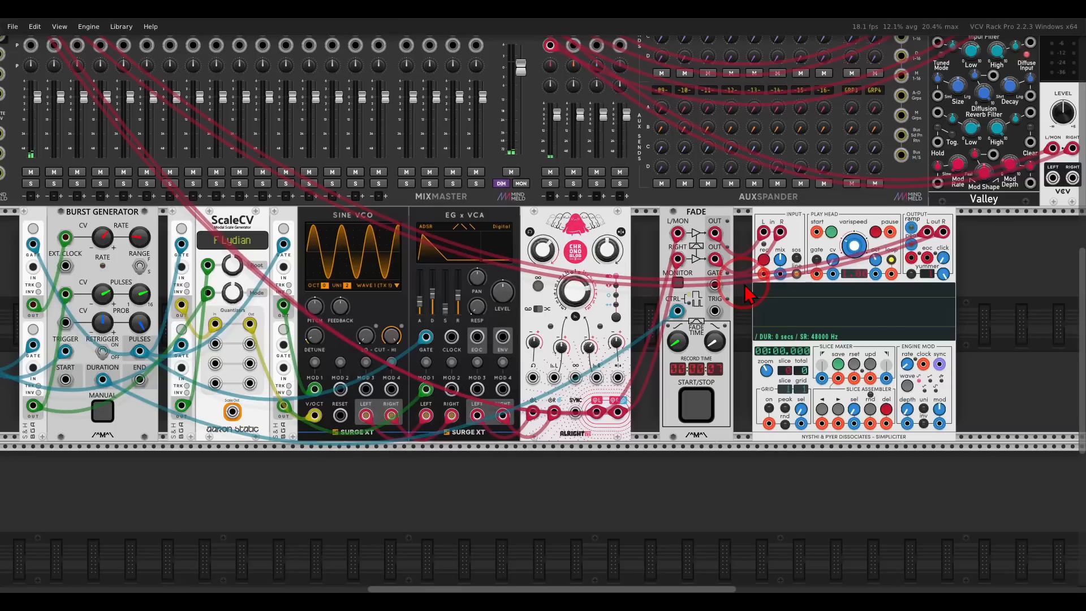
# Add a Bogaudio FM-OP module to the empty rack row below ScaleCV
pyautogui.moveTo(408, 251); pyautogui.dragTo(608, 219)
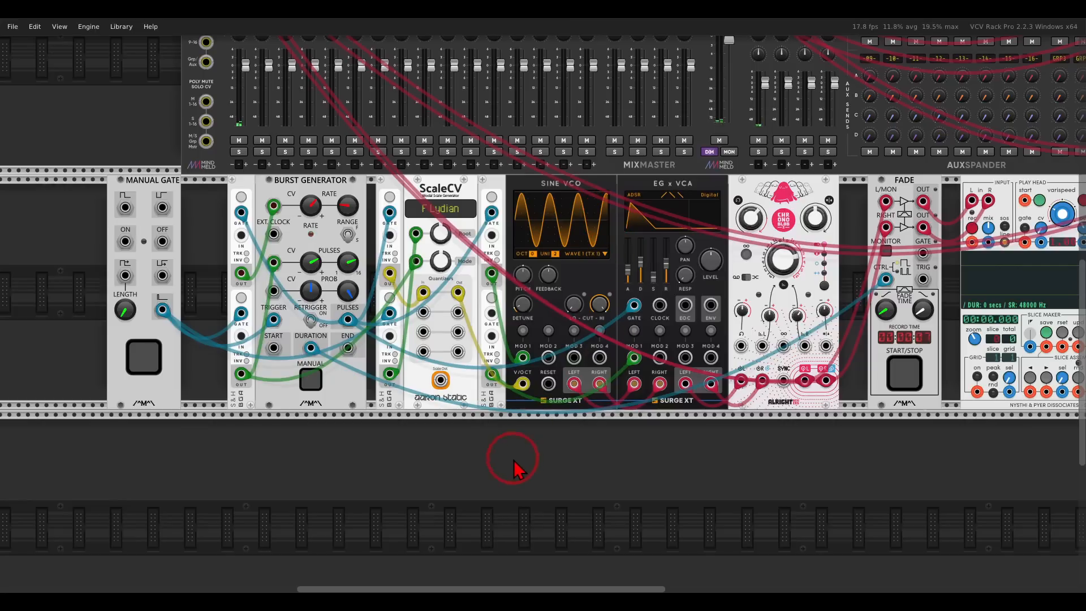
pyautogui.moveTo(516, 461); pyautogui.dragTo(592, 284)
pyautogui.scroll(2, 466, 393)
pyautogui.moveTo(472, 368); pyautogui.dragTo(544, 367)
pyautogui.rightClick(549, 306)
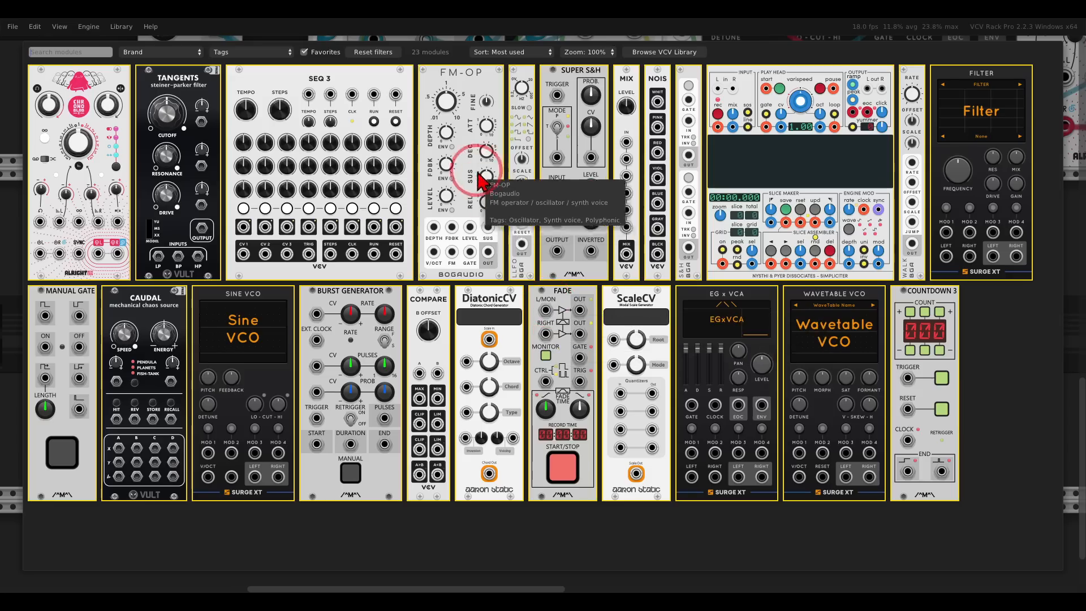
pyautogui.moveTo(481, 172); pyautogui.dragTo(561, 311)
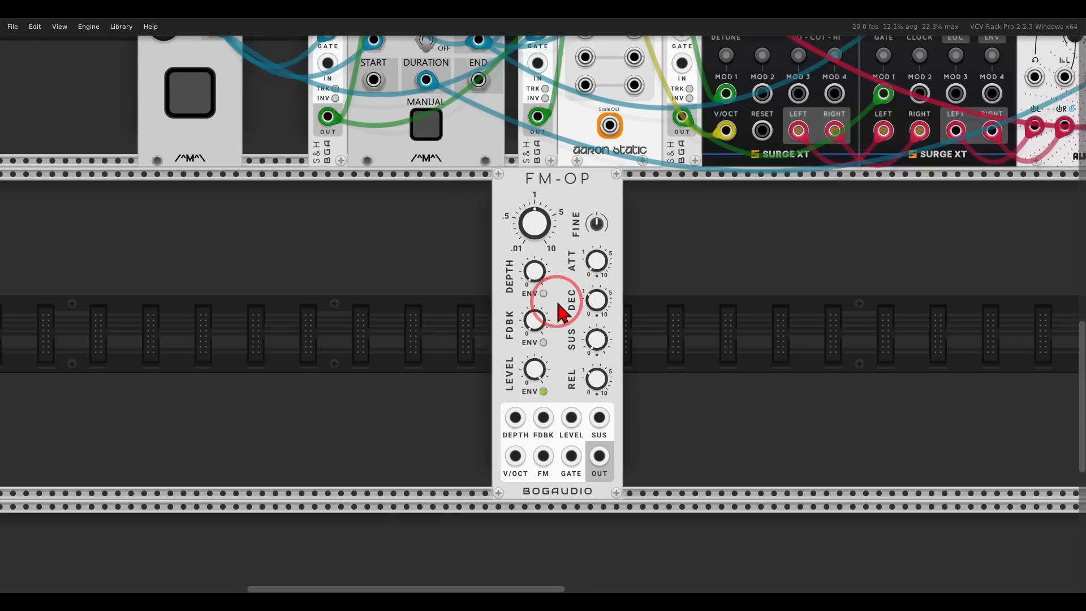
# Add a VCV SEQ 3 module beside FM-OP and space the two apart, with SEQ 3 directly below the Burst Generator
pyautogui.rightClick(443, 306)
pyautogui.click(356, 189)
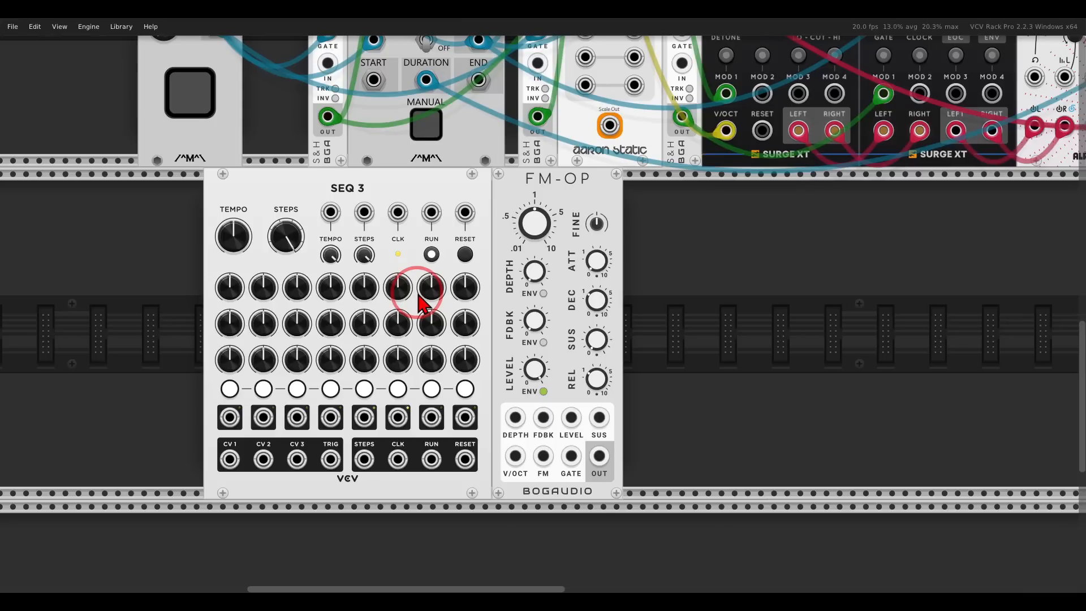
pyautogui.moveTo(522, 218); pyautogui.dragTo(718, 215)
pyautogui.moveTo(388, 198); pyautogui.dragTo(494, 199)
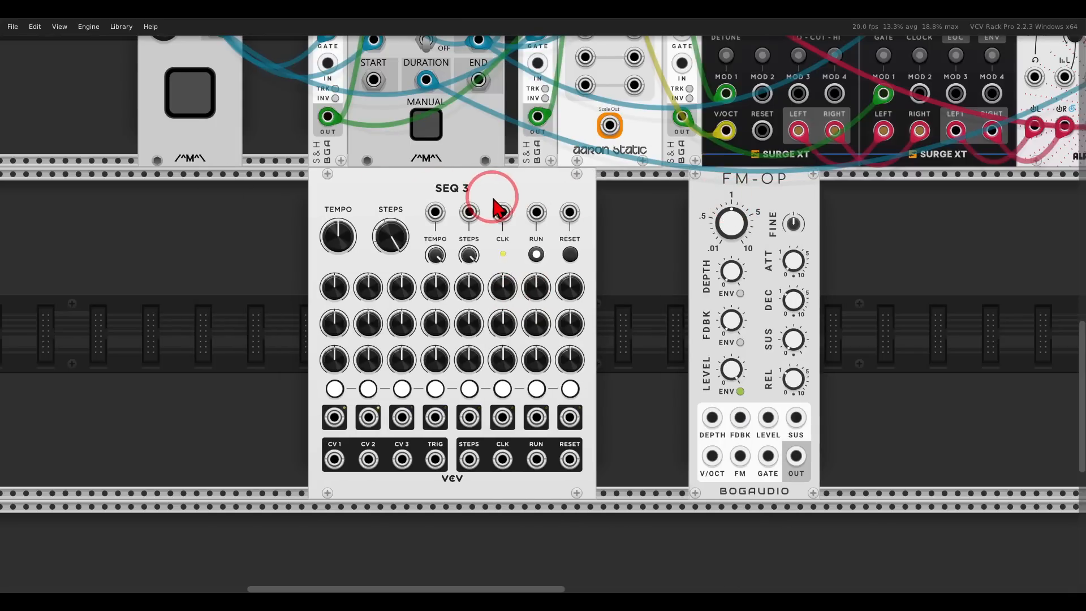
# Patch SEQ 3's CV 1 output through ScaleCV's second quantizer channel into FM-OP's V/OCT input
pyautogui.moveTo(335, 458); pyautogui.dragTo(585, 193)
pyautogui.scroll(3, 509, 377)
pyautogui.scroll(-5, 636, 226)
pyautogui.moveTo(635, 192); pyautogui.dragTo(710, 458)
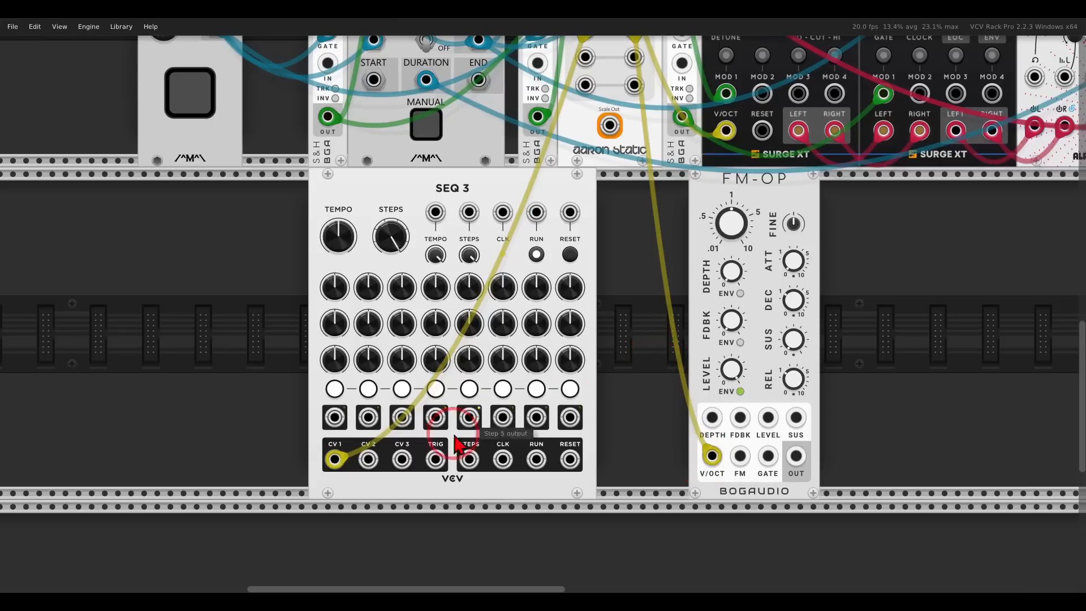
# Patch SEQ 3's TRIG output to FM-OP's GATE input and check SEQ 3's Clock passthrough option
pyautogui.moveTo(436, 459); pyautogui.dragTo(766, 443)
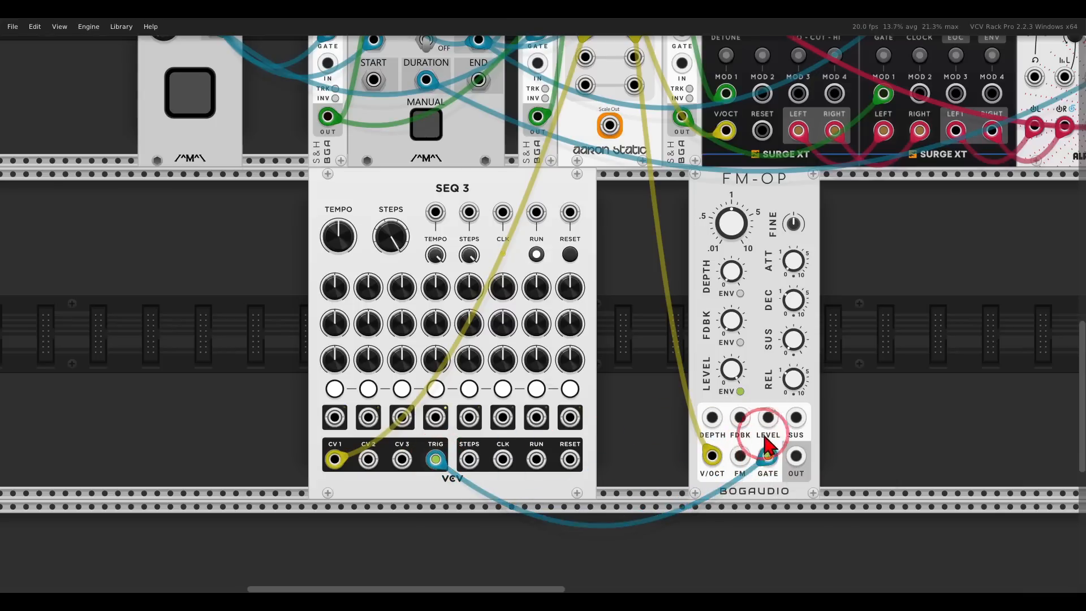
pyautogui.rightClick(459, 194)
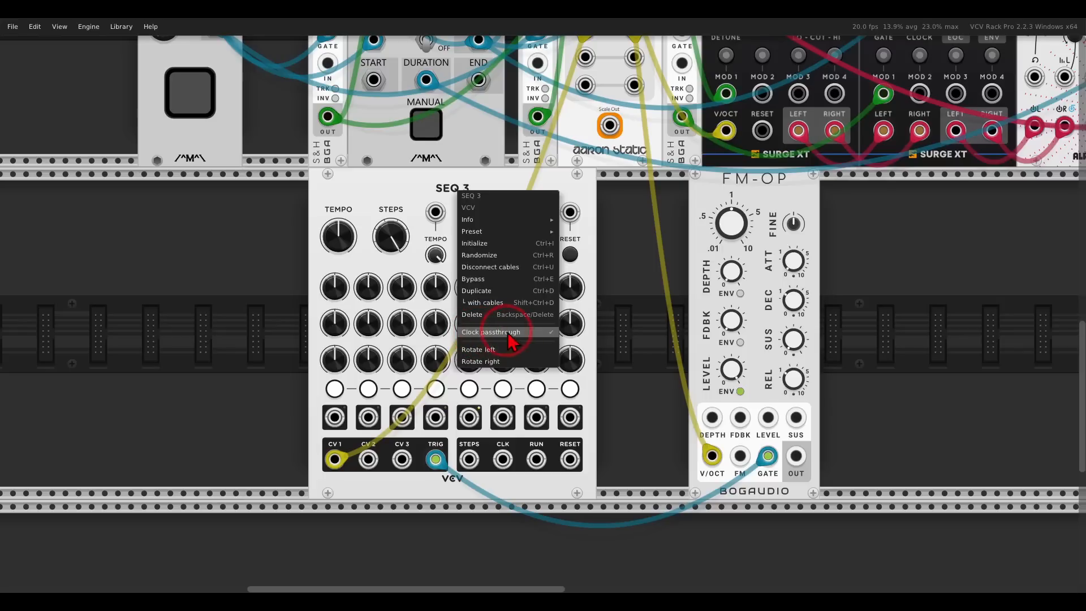
pyautogui.click(415, 218)
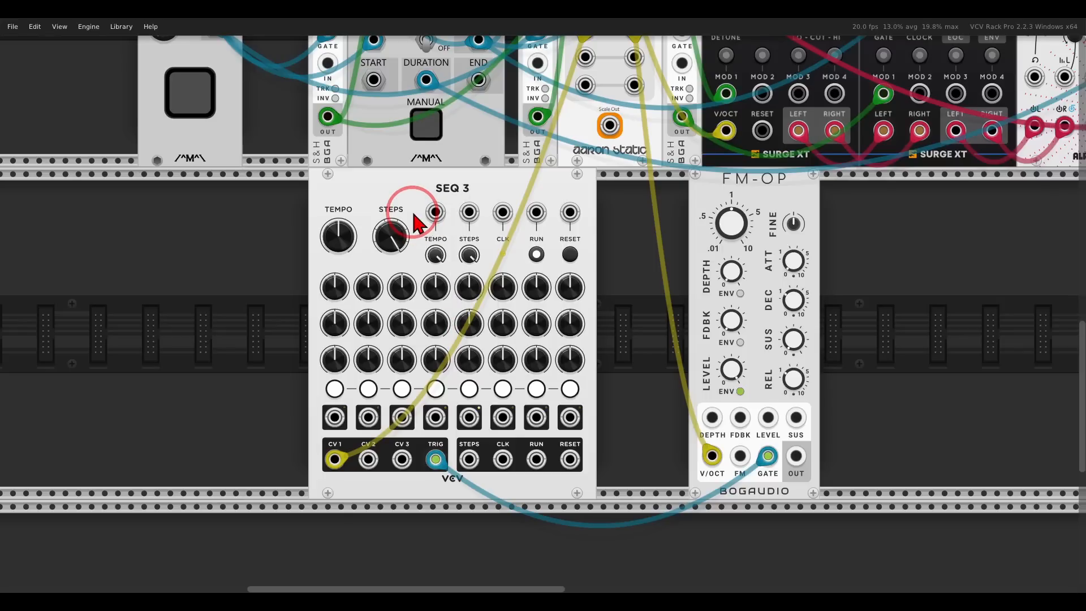
# Patch FM-OP's OUT jack to the left input of MixMaster channel 3
pyautogui.moveTo(796, 456); pyautogui.dragTo(390, 152)
pyautogui.scroll(20, 792, 454)
pyautogui.hscroll(10, 679, 255)
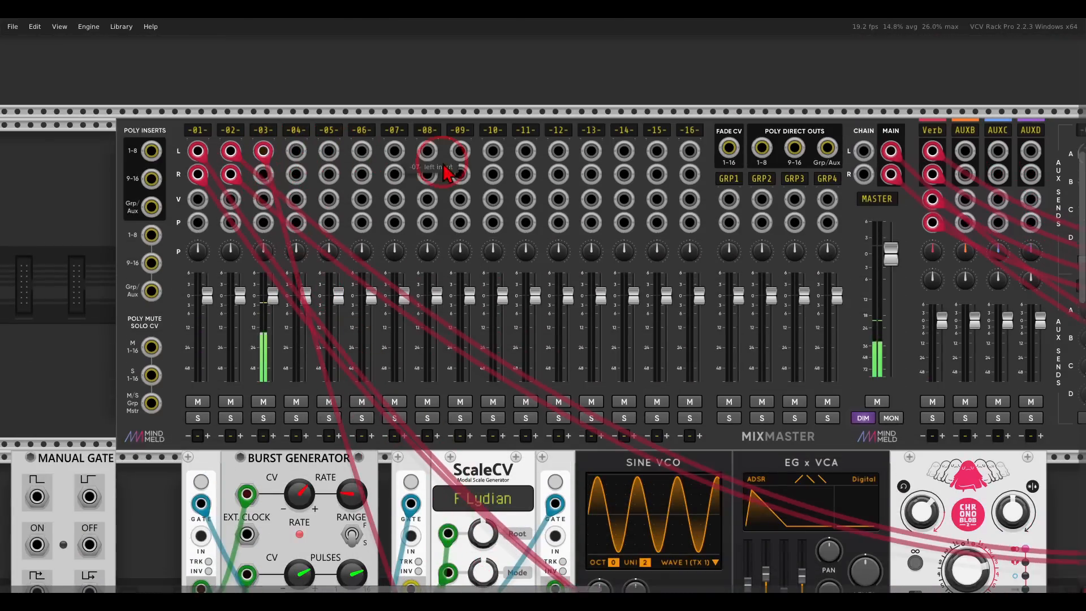
# Raise channel 3's Verb aux send on the AUXSPANDER to about -18.1 dB
pyautogui.click(955, 158)
pyautogui.moveTo(953, 160); pyautogui.dragTo(933, 113)
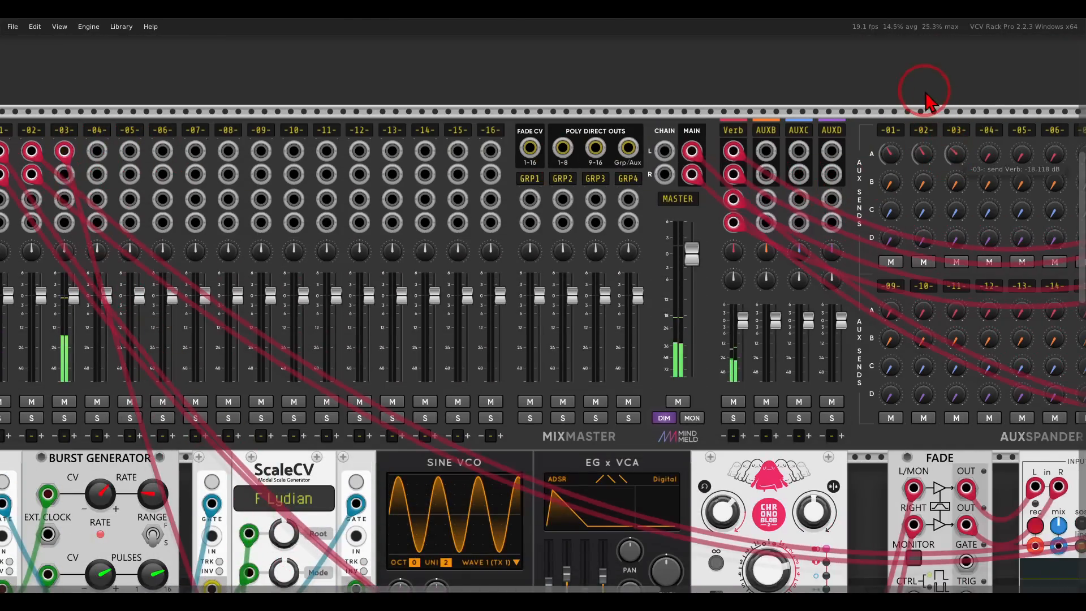
# Vary SEQ 3's first-row CV values, raising steps 4 and 7 and lowering step 8 slightly
pyautogui.press('Left')
pyautogui.press('Down')
pyautogui.scroll(-8, 523, 362)
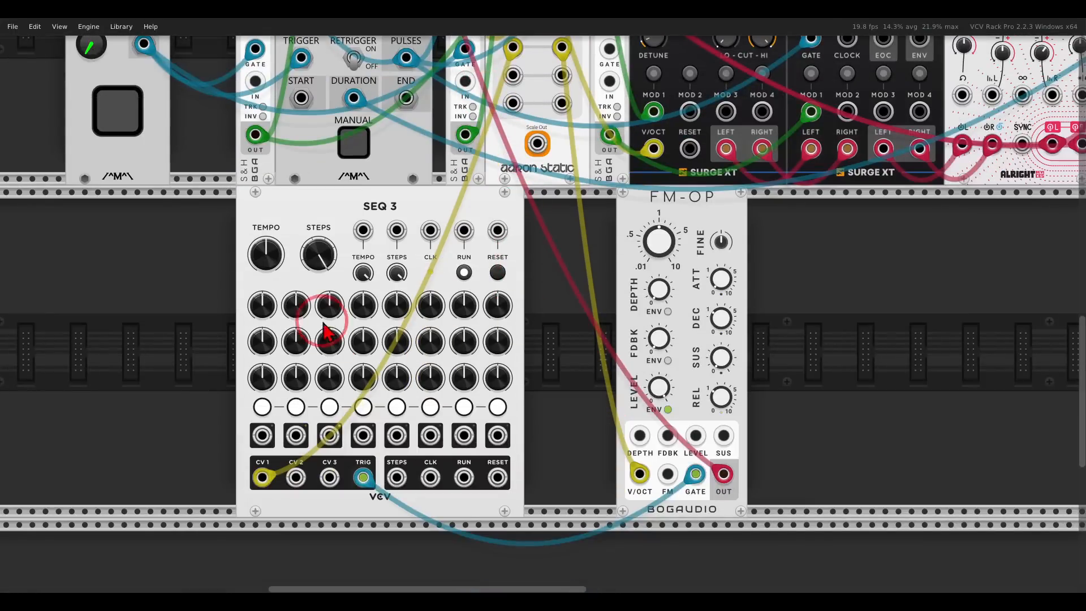
pyautogui.click(274, 313)
pyautogui.moveTo(273, 309); pyautogui.dragTo(398, 304)
pyautogui.moveTo(464, 312); pyautogui.dragTo(502, 323)
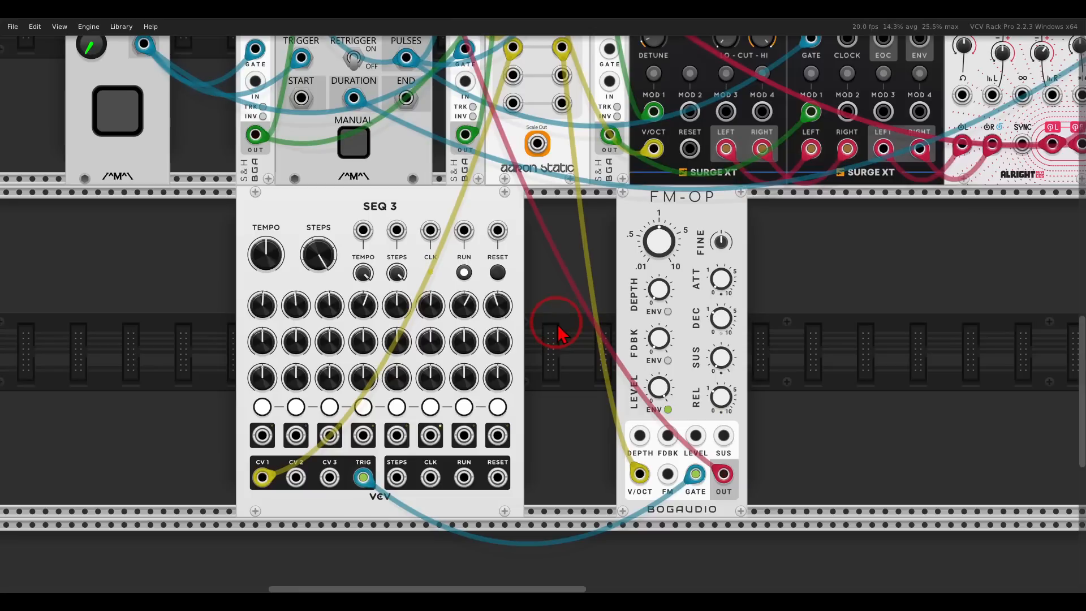
# Add a Super S&H between SEQ 3 and FM-OP and patch SEQ 3's step 1 trigger output to its TRIGGER input
pyautogui.scroll(5, 558, 255)
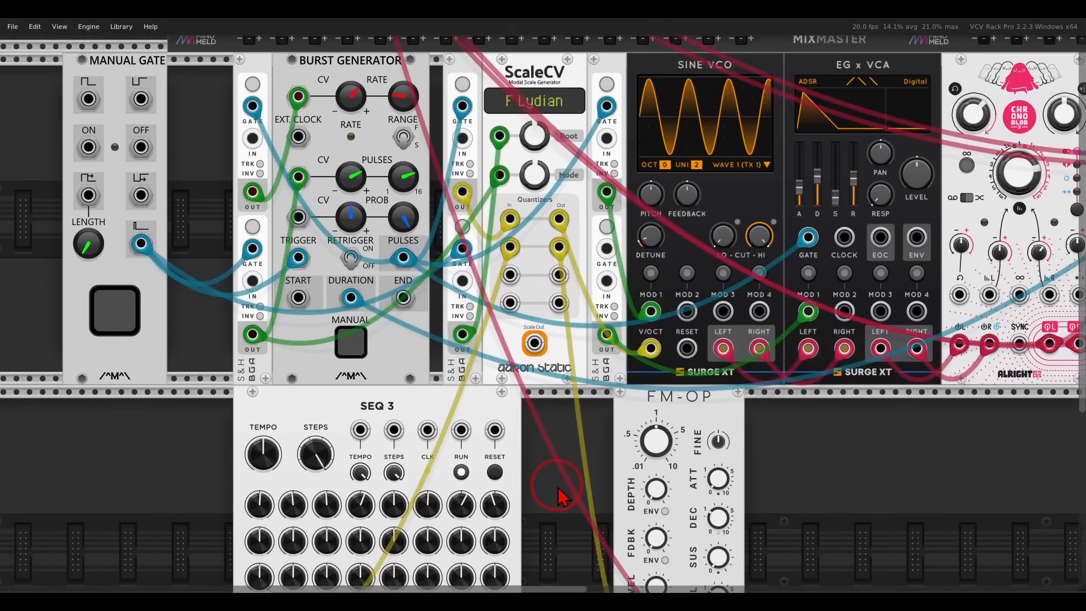
pyautogui.moveTo(561, 492); pyautogui.dragTo(554, 262)
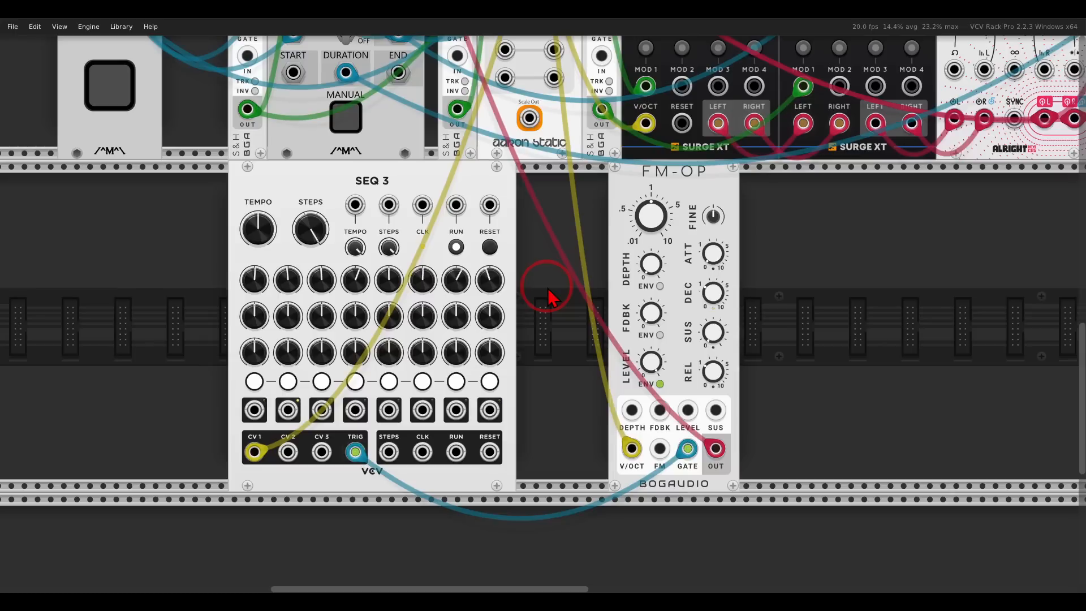
pyautogui.moveTo(629, 196); pyautogui.dragTo(748, 198)
pyautogui.rightClick(572, 284)
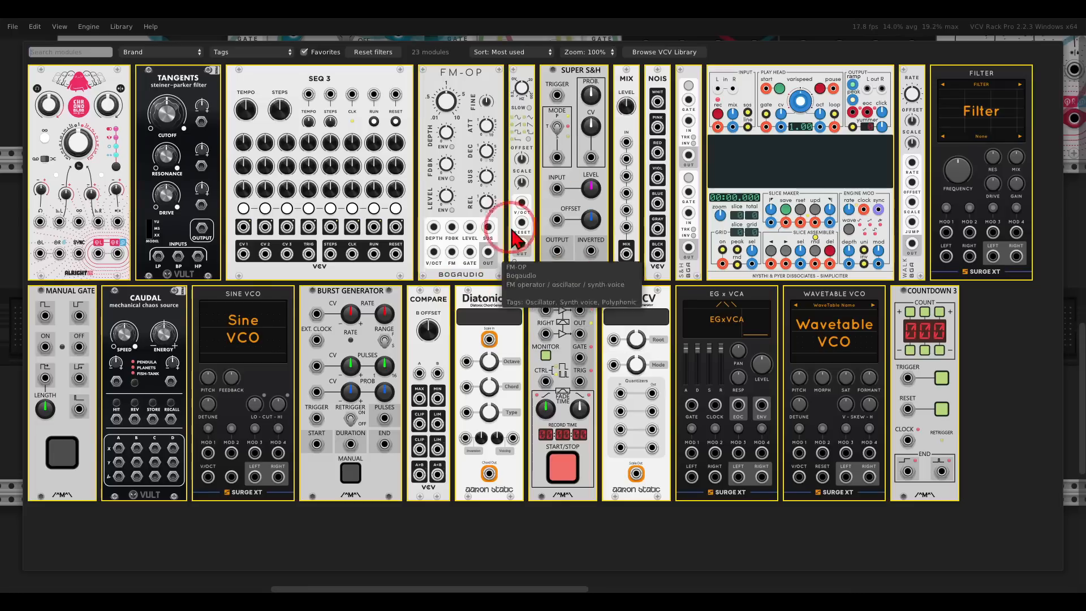
pyautogui.click(576, 129)
pyautogui.moveTo(600, 255); pyautogui.dragTo(587, 255)
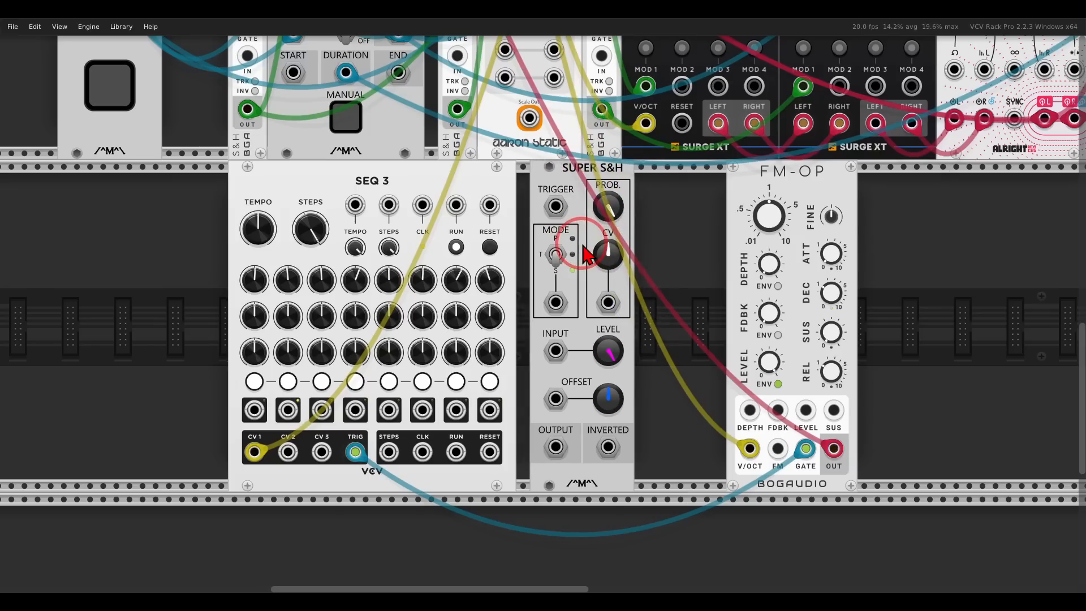
pyautogui.moveTo(254, 409); pyautogui.dragTo(556, 207)
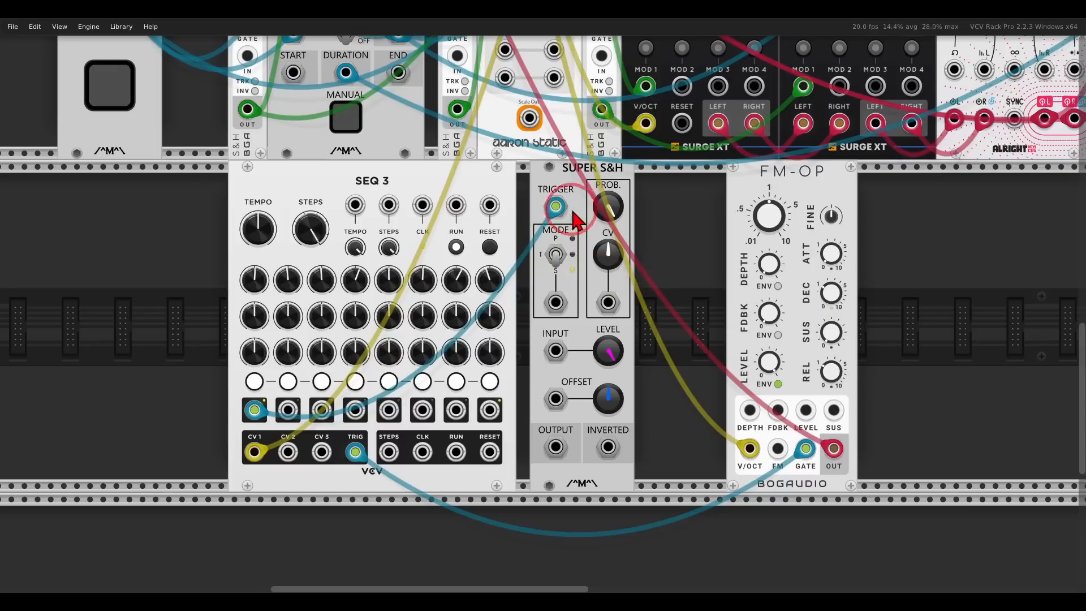
# Shift Super S&H towards FM-OP and add a VCV MIX module between it and SEQ 3
pyautogui.moveTo(576, 220); pyautogui.dragTo(642, 220)
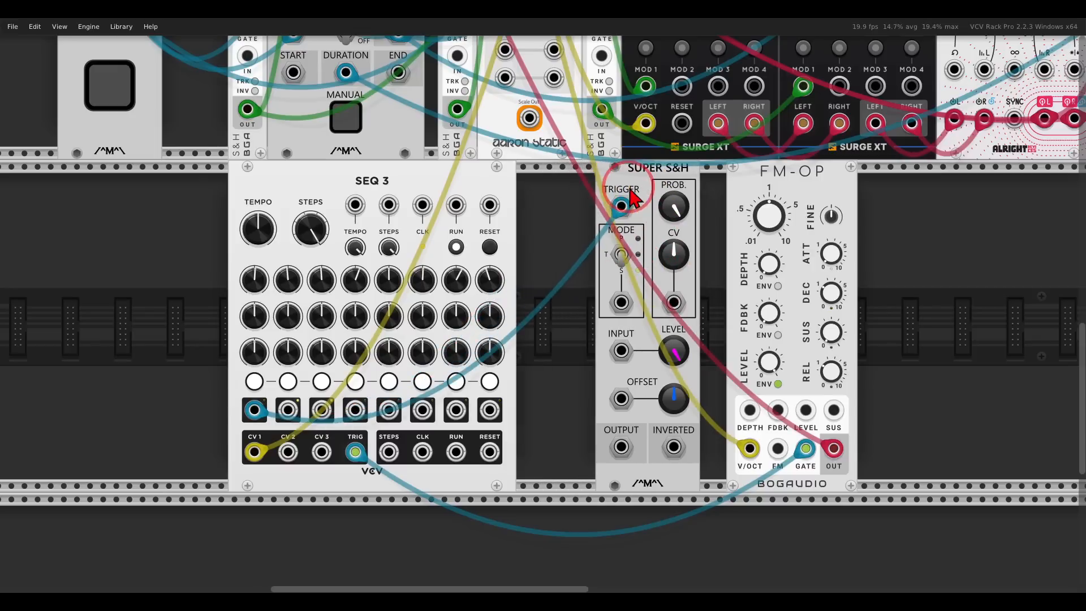
pyautogui.rightClick(551, 227)
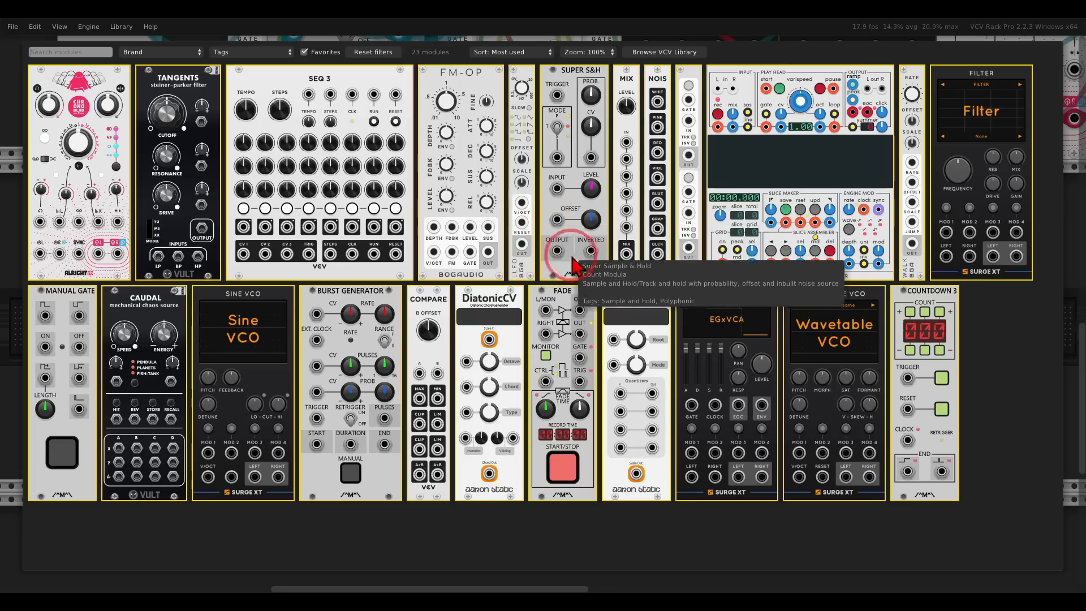
pyautogui.moveTo(631, 99); pyautogui.dragTo(562, 232)
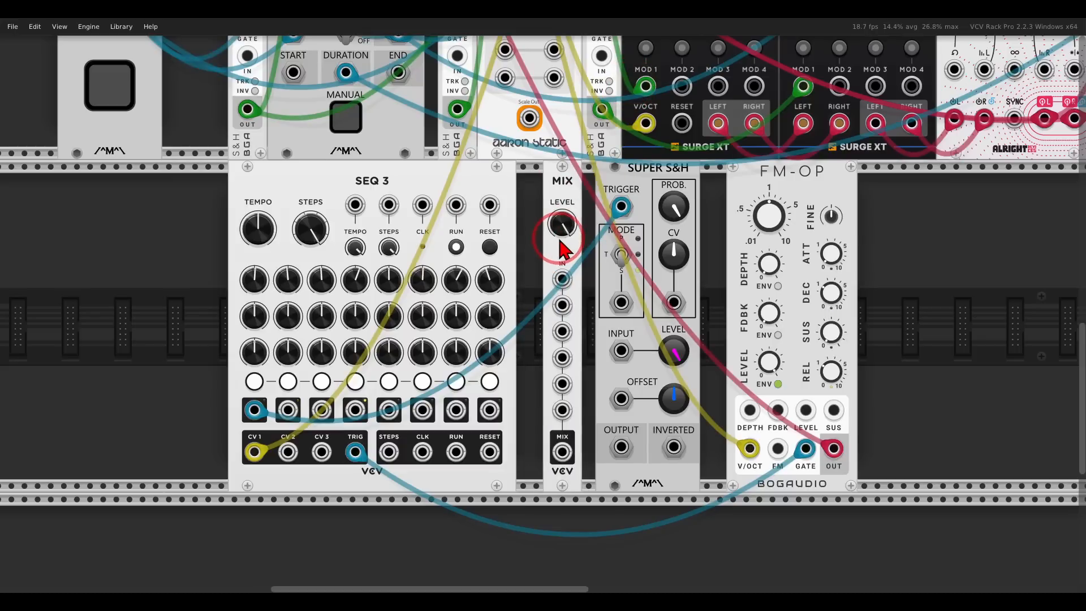
# Route SEQ 3's CV 1 through MIX into ScaleCV's second quantizer input and place MIX on the FM-OP side of Super S&H
pyautogui.moveTo(566, 223)
pyautogui.scroll(3, 565, 223)
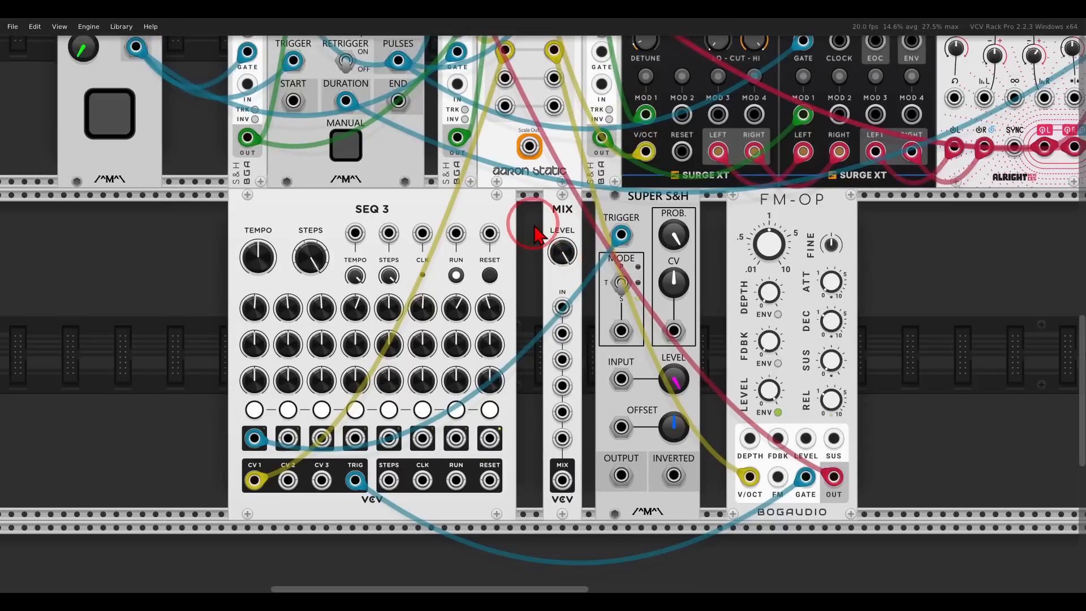
pyautogui.moveTo(511, 116); pyautogui.dragTo(562, 363)
pyautogui.moveTo(563, 537); pyautogui.dragTo(504, 113)
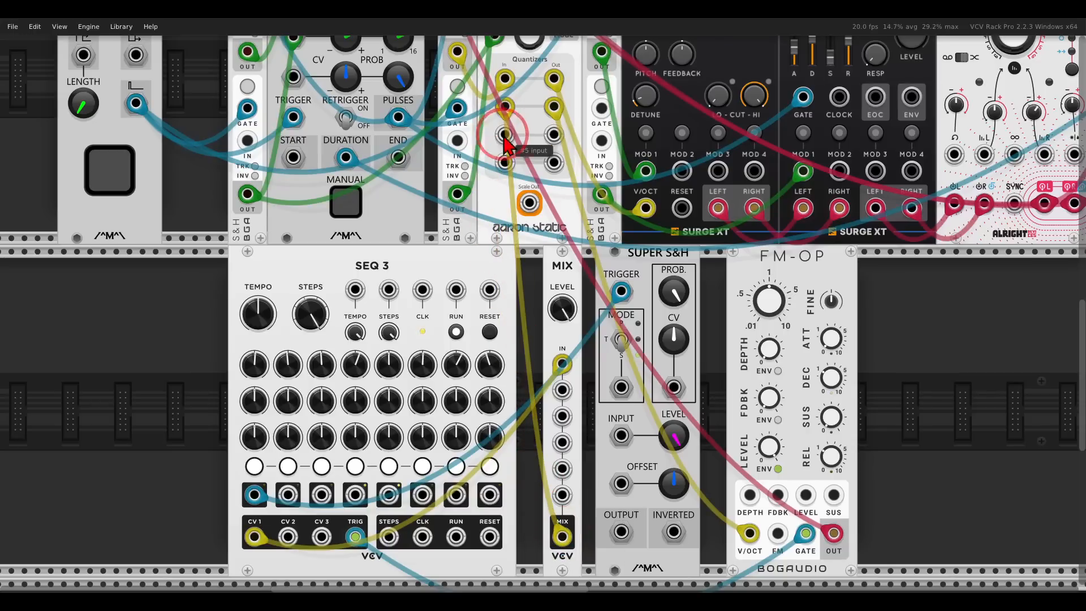
pyautogui.scroll(-3, 518, 285)
pyautogui.moveTo(549, 169); pyautogui.dragTo(639, 166)
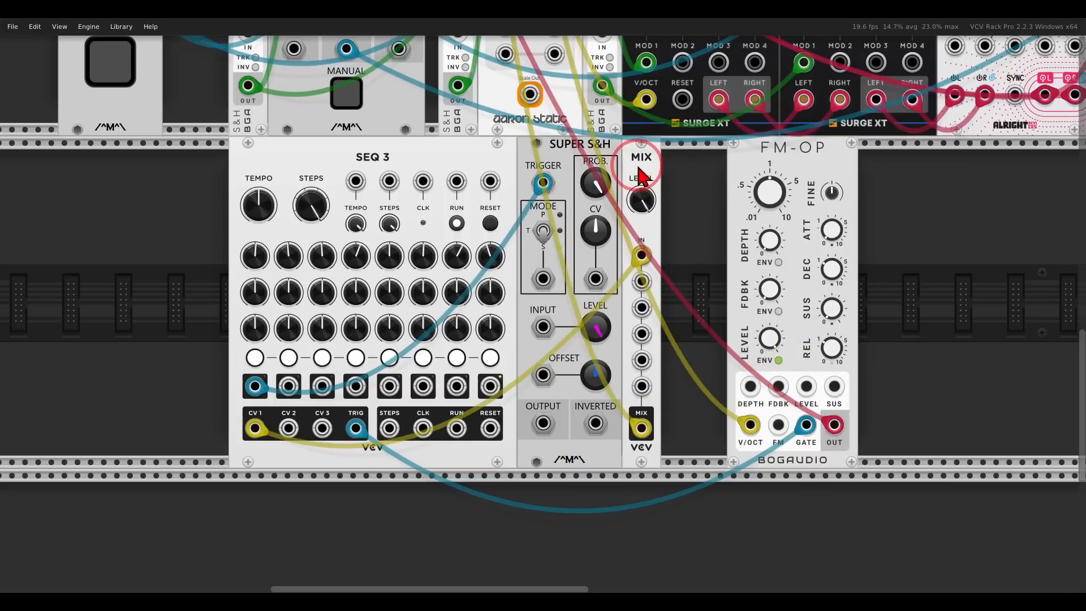
# Patch Super S&H's OUTPUT to MIX's second input, with its level at about a quarter and probability at about half
pyautogui.moveTo(597, 329); pyautogui.dragTo(618, 477)
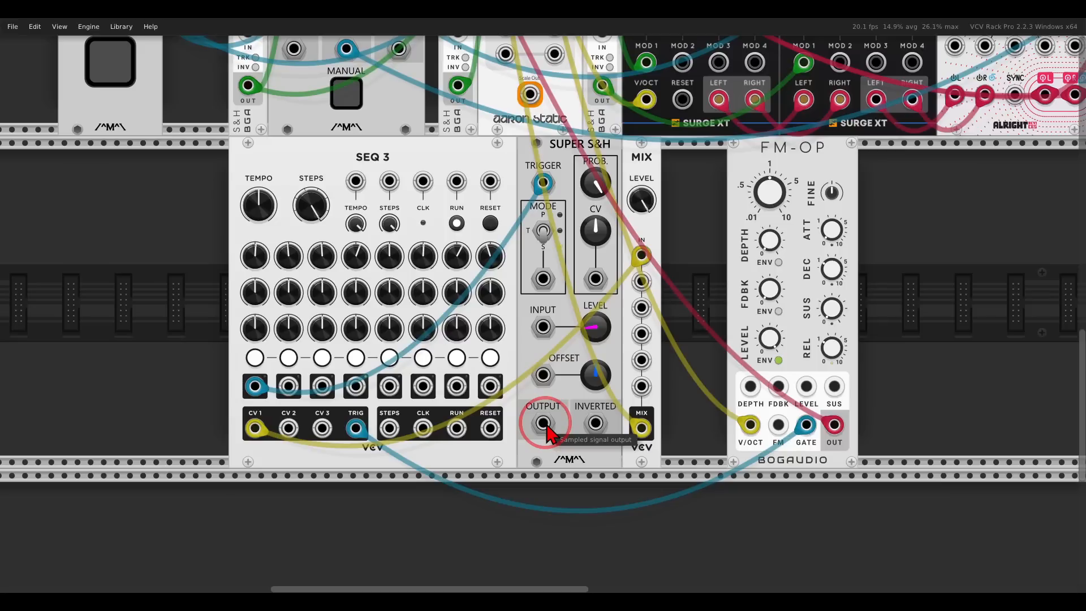
pyautogui.moveTo(546, 424); pyautogui.dragTo(640, 283)
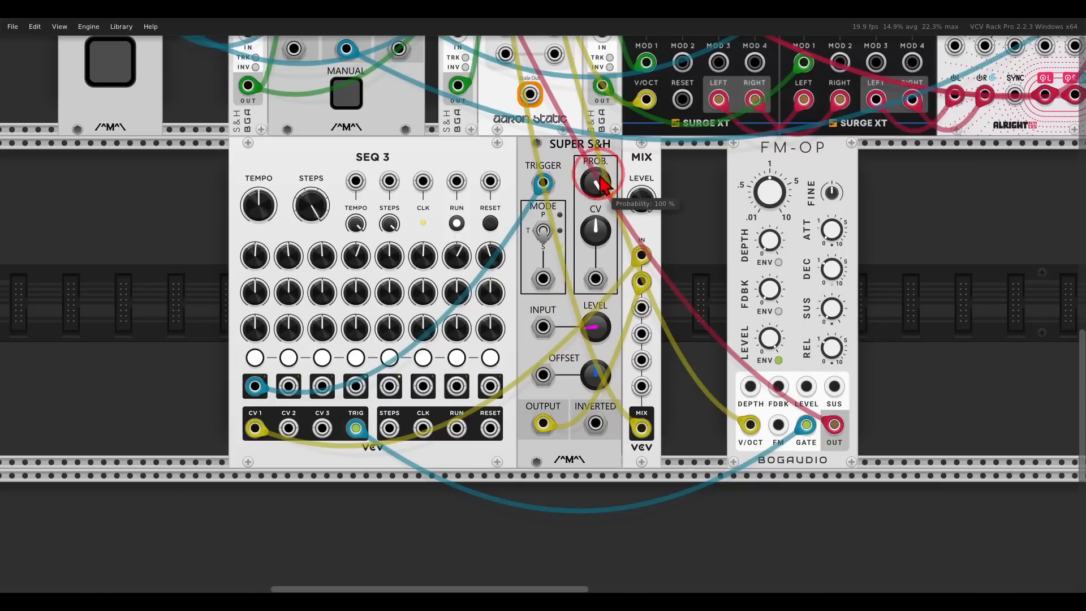
pyautogui.moveTo(597, 177); pyautogui.dragTo(602, 229)
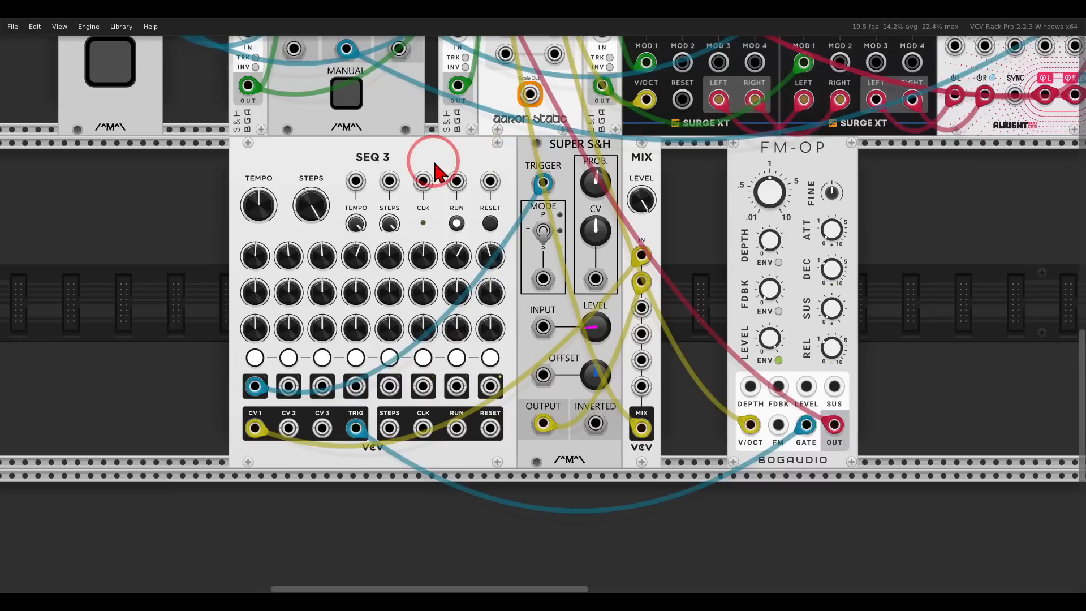
# Add a Bogaudio S&H directly before SEQ 3 and set its normal range to +/-5V
pyautogui.moveTo(435, 163); pyautogui.dragTo(643, 164)
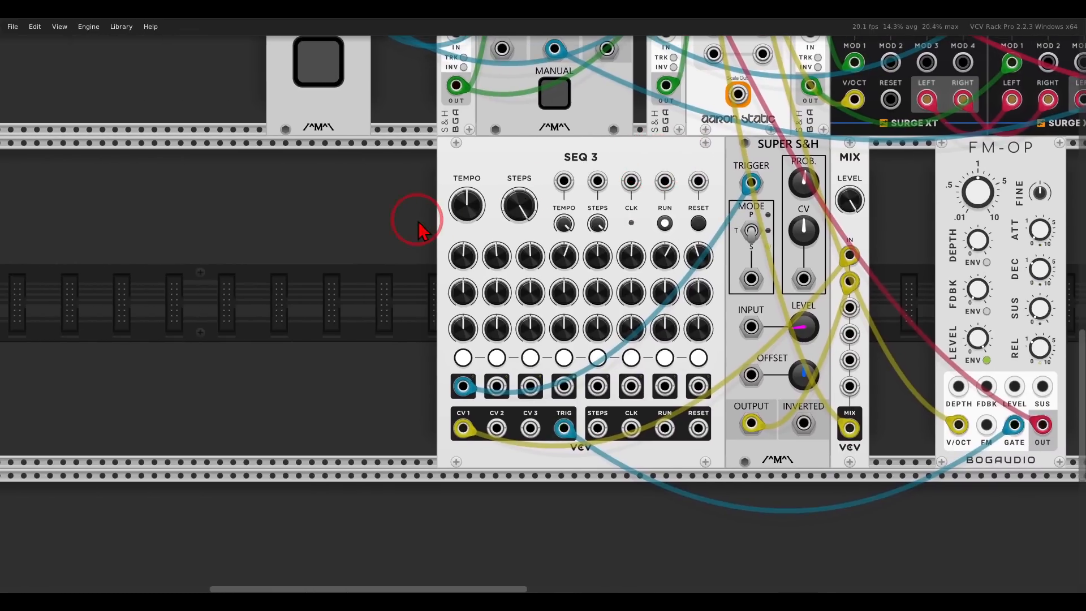
pyautogui.rightClick(419, 223)
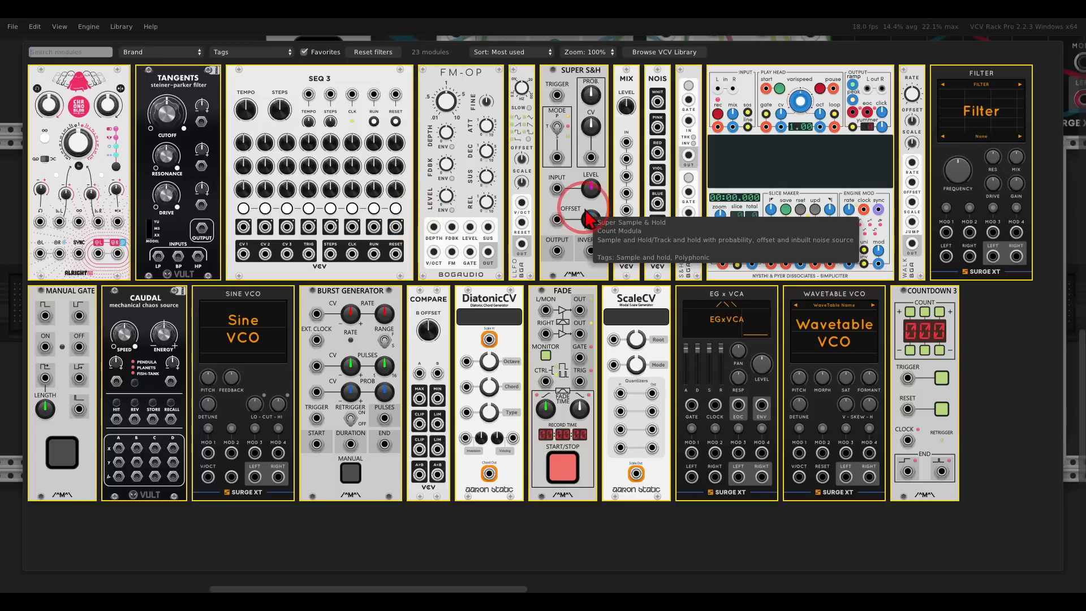
pyautogui.click(697, 87)
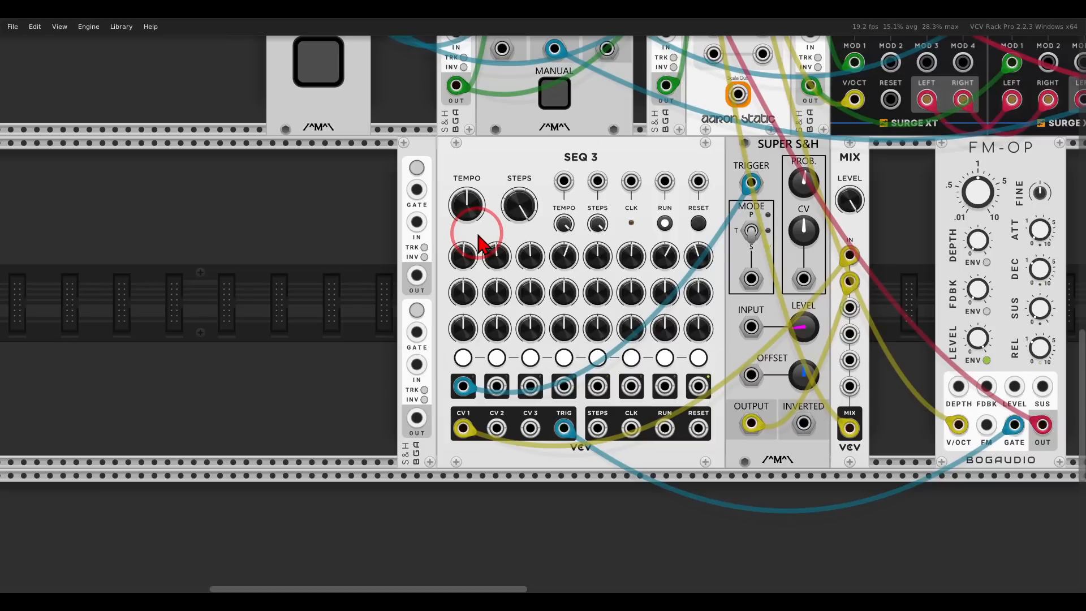
pyautogui.rightClick(417, 150)
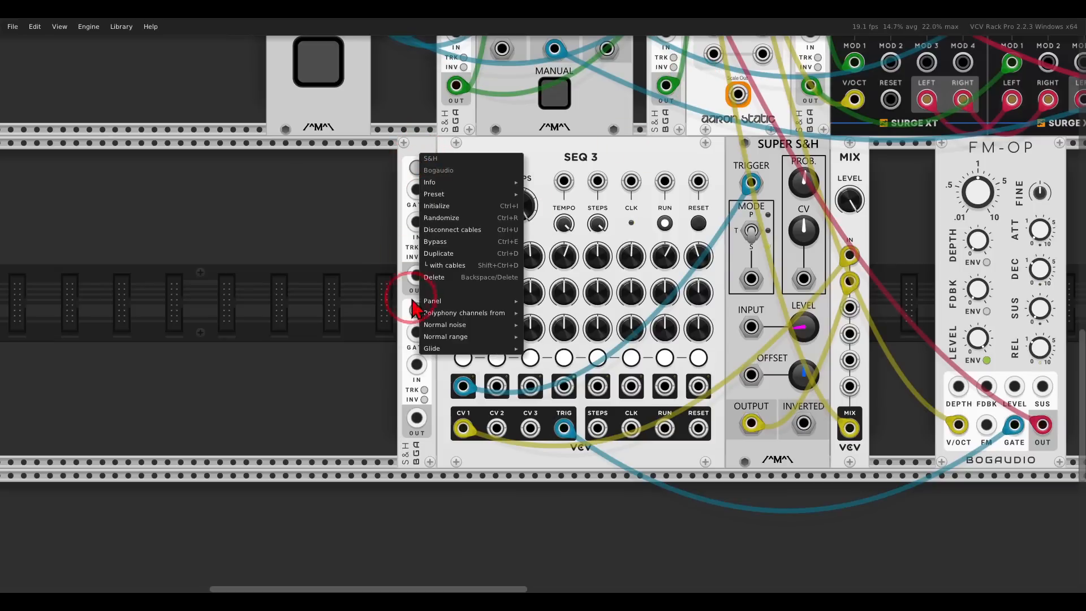
pyautogui.moveTo(464, 337)
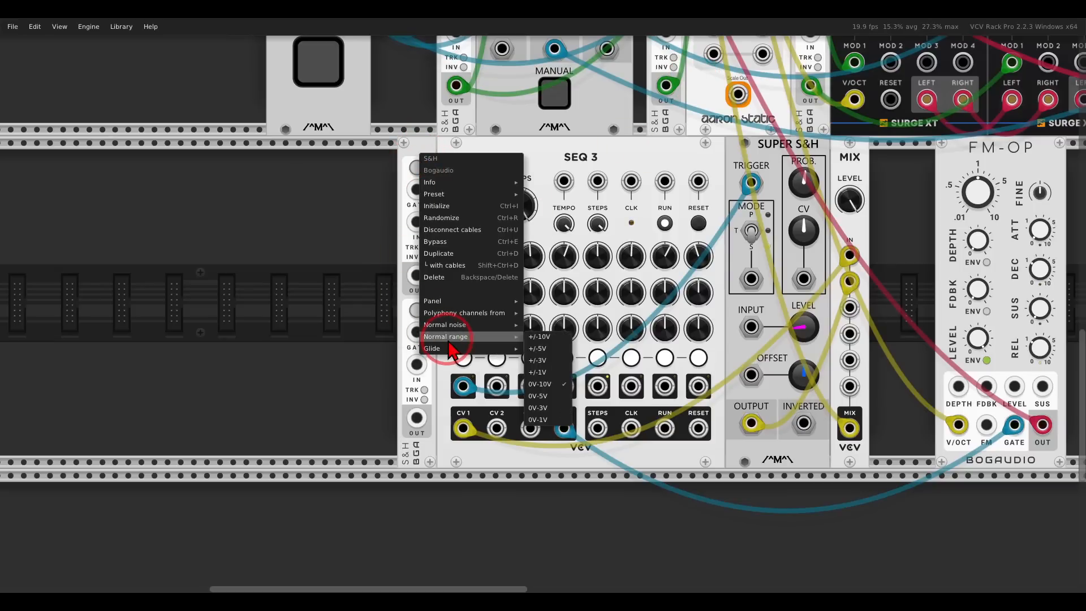
pyautogui.click(538, 349)
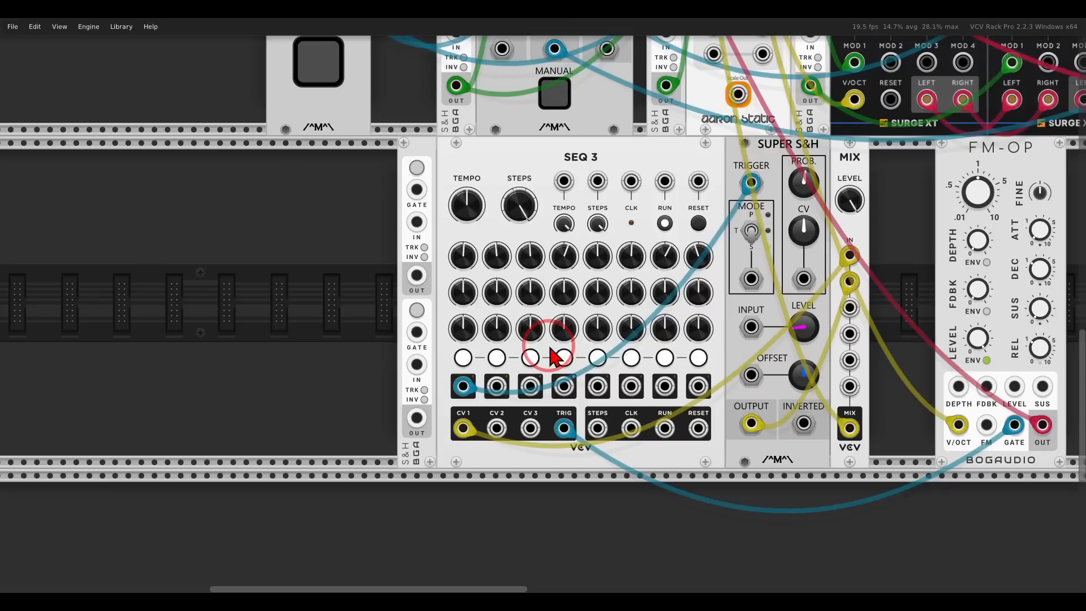
# Patch Manual Gate's trigger output to the new S&H's first GATE input and its first OUT to SEQ 3's STEPS input
pyautogui.scroll(5, 481, 271)
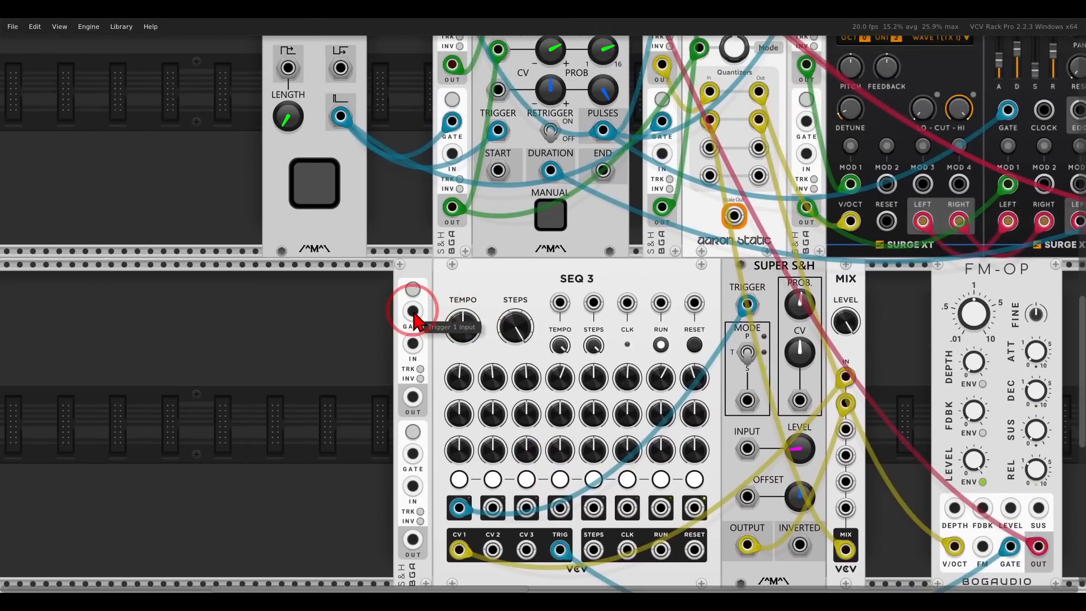
pyautogui.moveTo(414, 311); pyautogui.dragTo(341, 118)
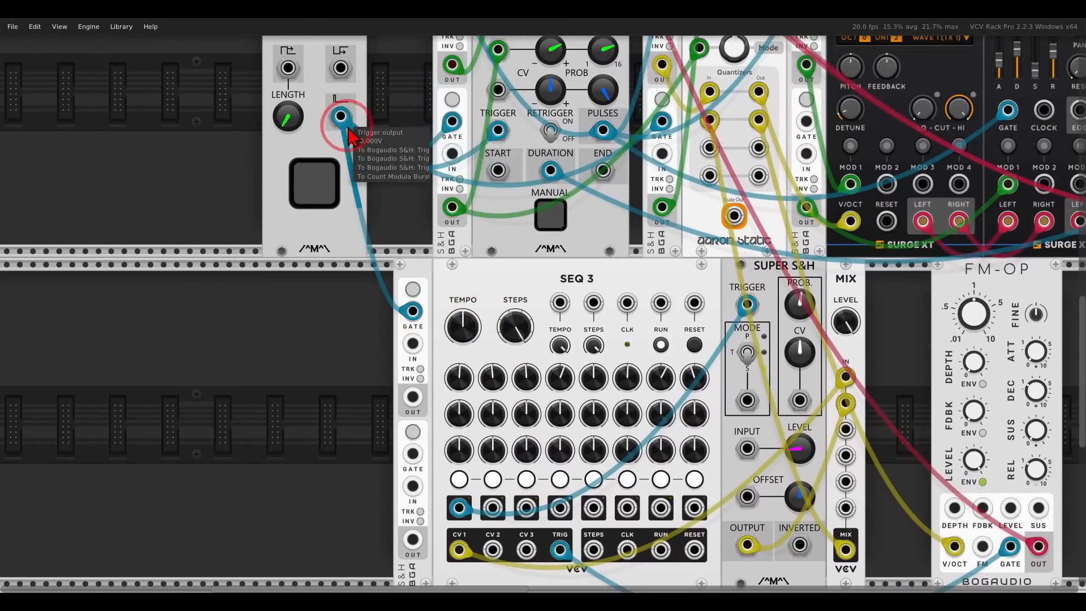
pyautogui.scroll(-5, 343, 317)
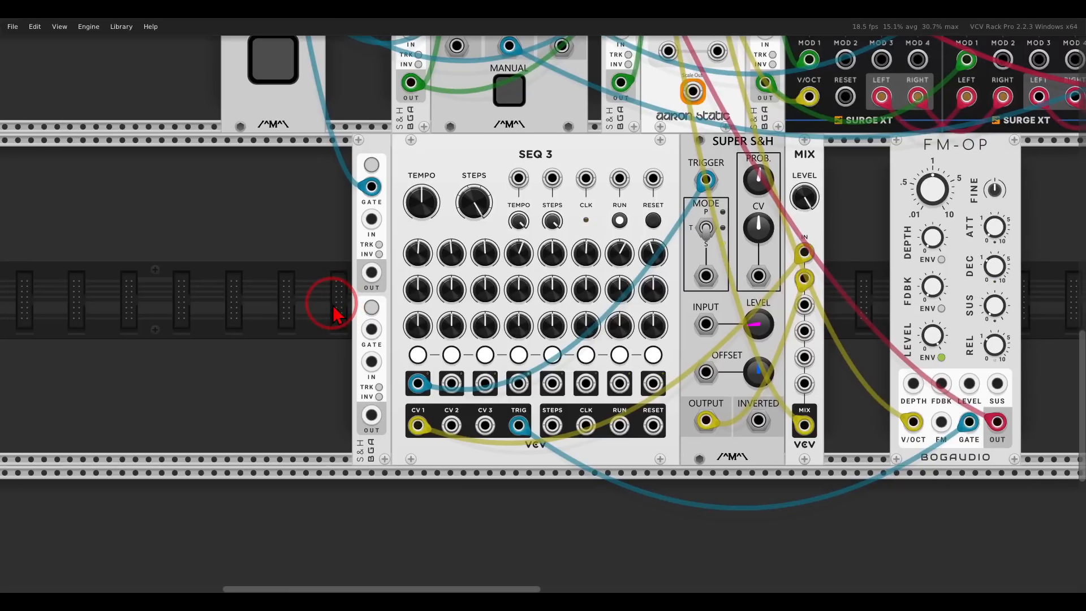
pyautogui.moveTo(372, 273); pyautogui.dragTo(552, 178)
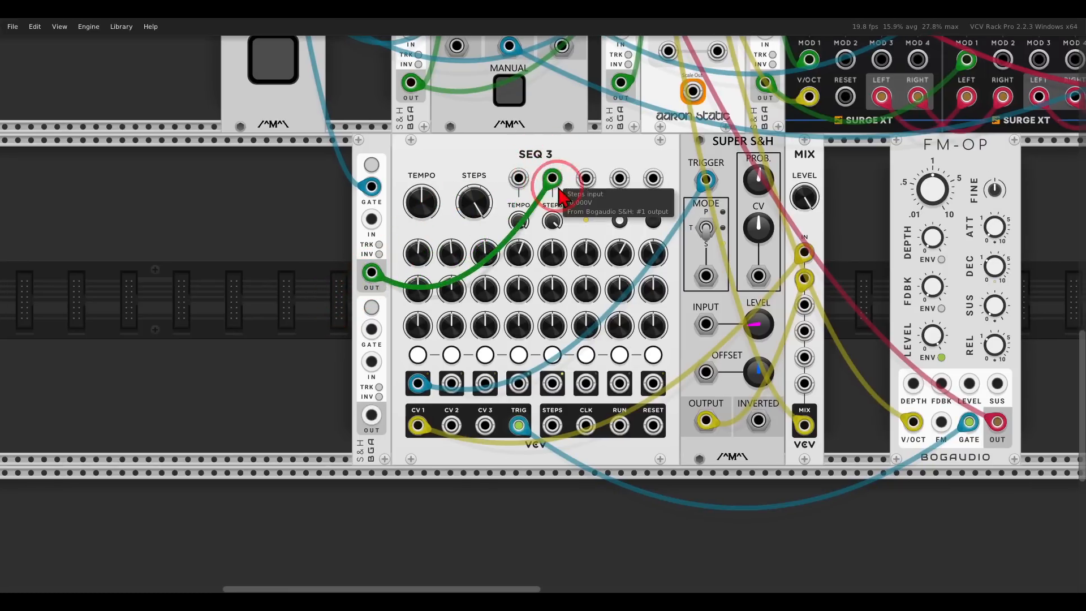
# Set SEQ 3's step count to 6 and reduce its STEPS CV amount to about half
pyautogui.click(477, 201)
pyautogui.moveTo(477, 201); pyautogui.dragTo(485, 274)
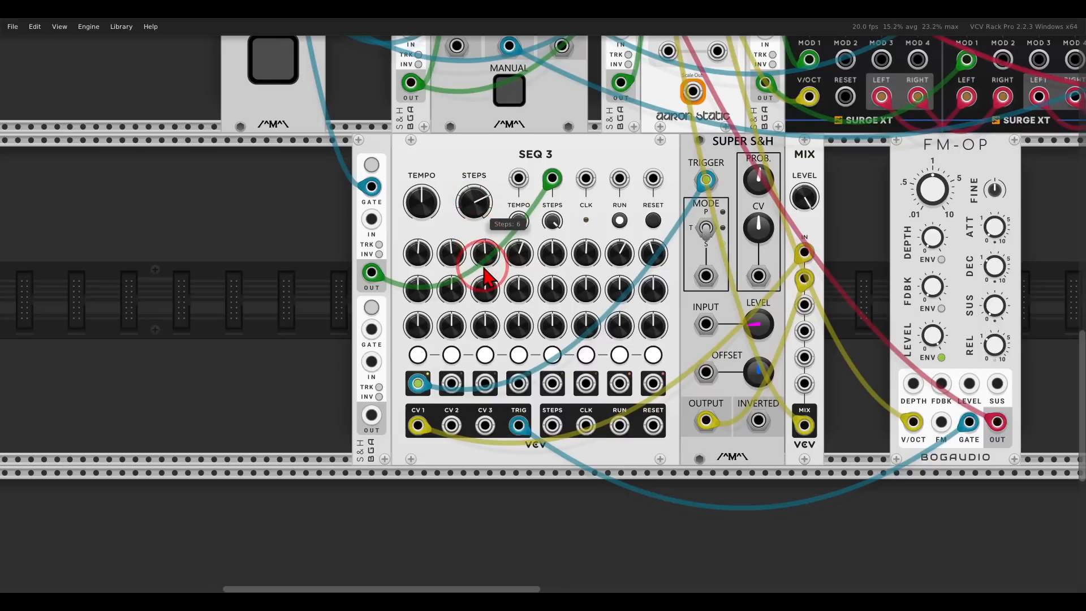
pyautogui.click(562, 228)
pyautogui.moveTo(562, 227); pyautogui.dragTo(563, 312)
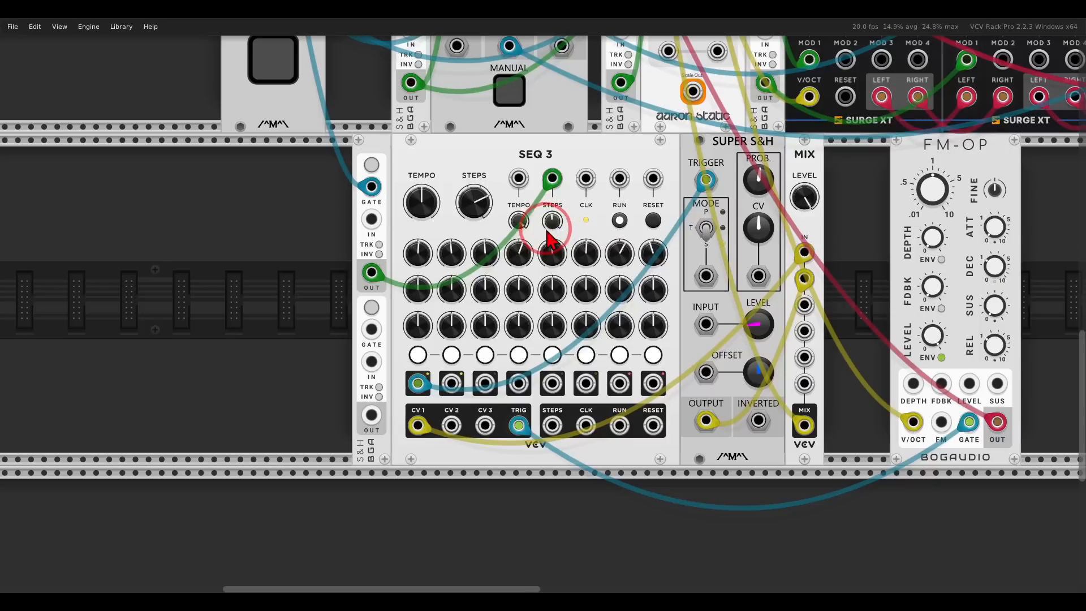
pyautogui.click(479, 205)
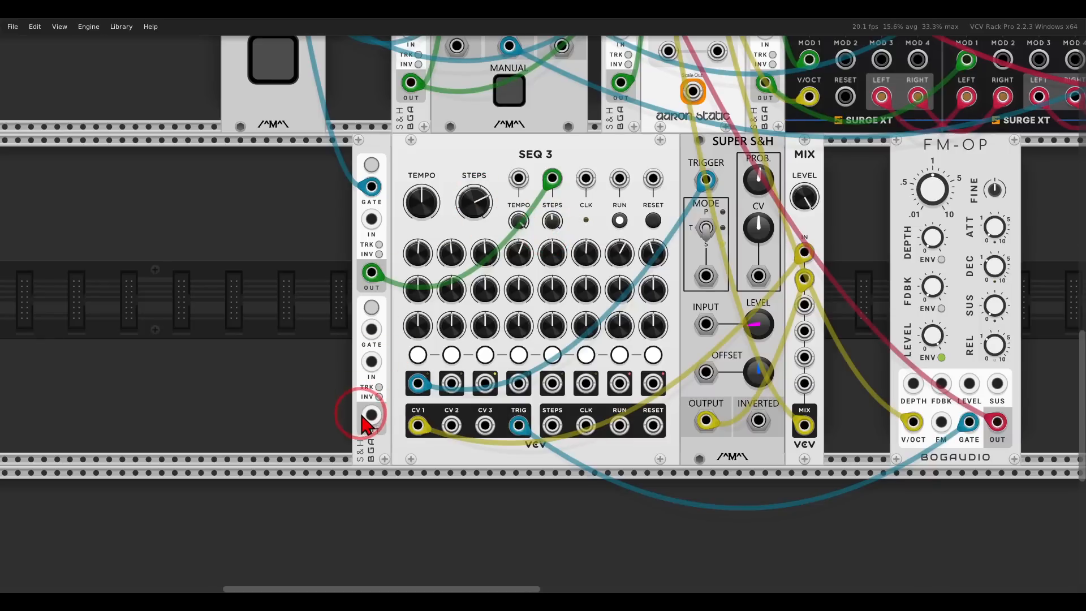
# Patch S&H's second OUT to SEQ 3's TEMPO input, reduce the TEMPO CV amount to about half and bring the tempo near its default
pyautogui.moveTo(371, 416); pyautogui.dragTo(518, 180)
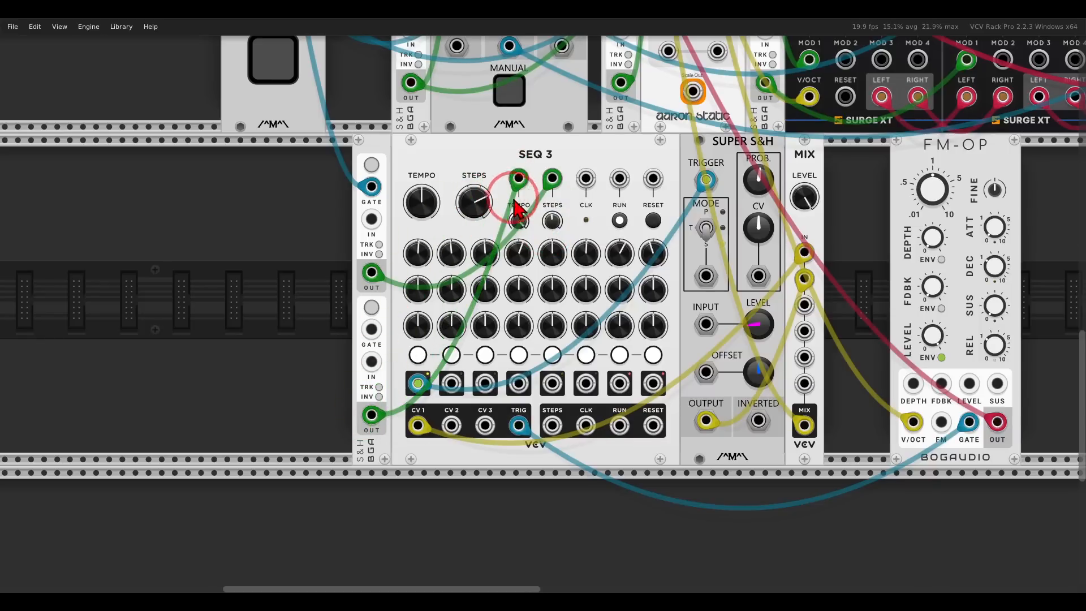
pyautogui.moveTo(519, 220); pyautogui.dragTo(532, 291)
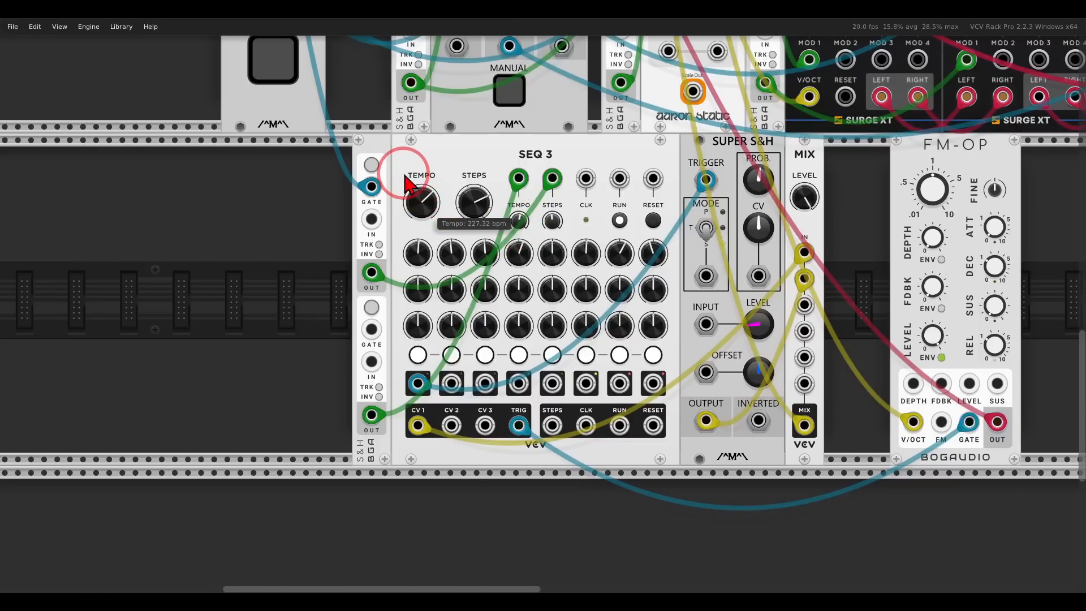
pyautogui.doubleClick(420, 209)
pyautogui.moveTo(420, 213); pyautogui.dragTo(419, 210)
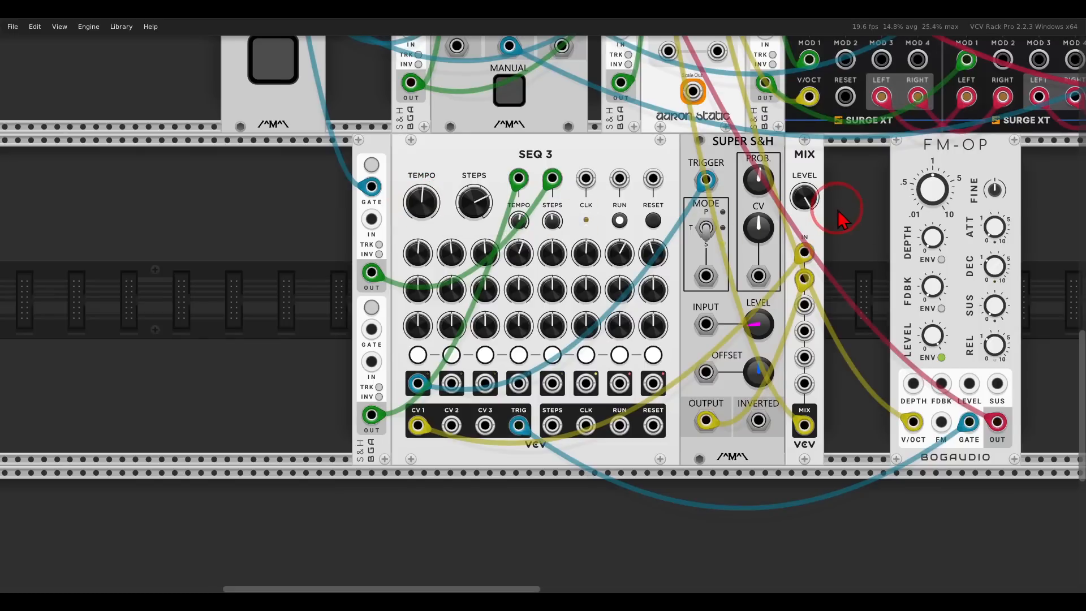
# Add another Bogaudio S&H between MIX and FM-OP, directly beside FM-OP
pyautogui.moveTo(846, 213); pyautogui.dragTo(651, 212)
pyautogui.rightClick(651, 213)
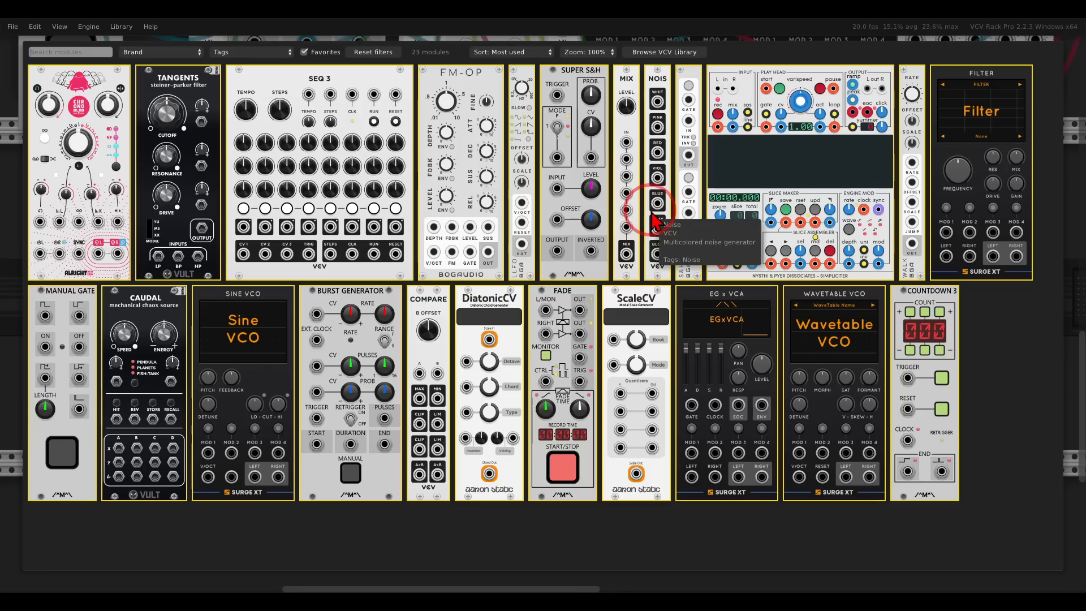
pyautogui.click(687, 97)
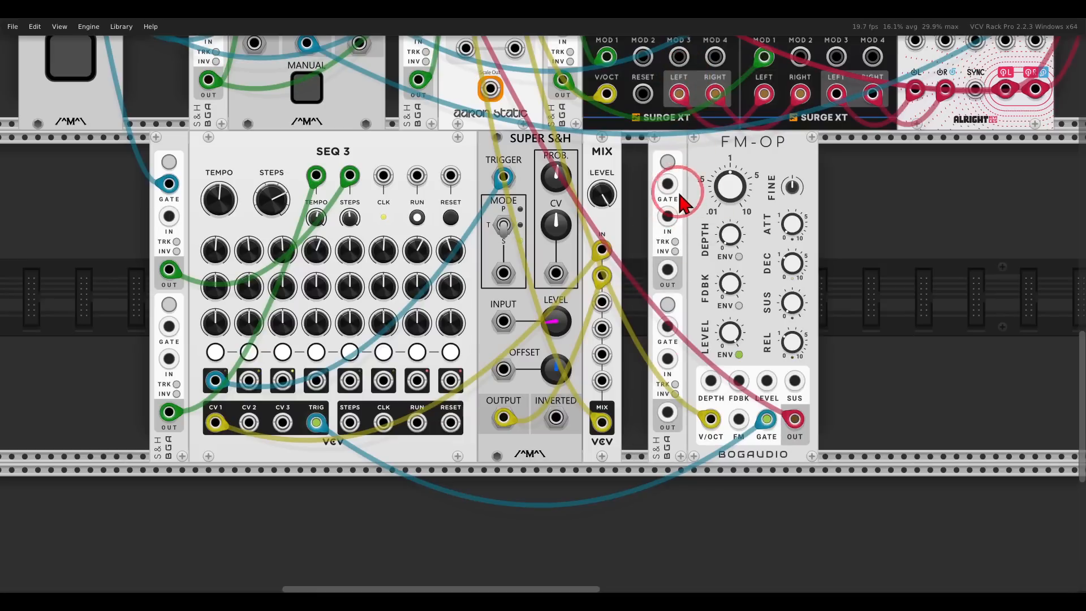
# Patch SEQ 3's TRIG output to the new S&H's first GATE, its first OUT to FM-OP's FDBK input and its second OUT to SUS
pyautogui.moveTo(669, 184); pyautogui.dragTo(316, 422)
pyautogui.moveTo(662, 231); pyautogui.dragTo(708, 376)
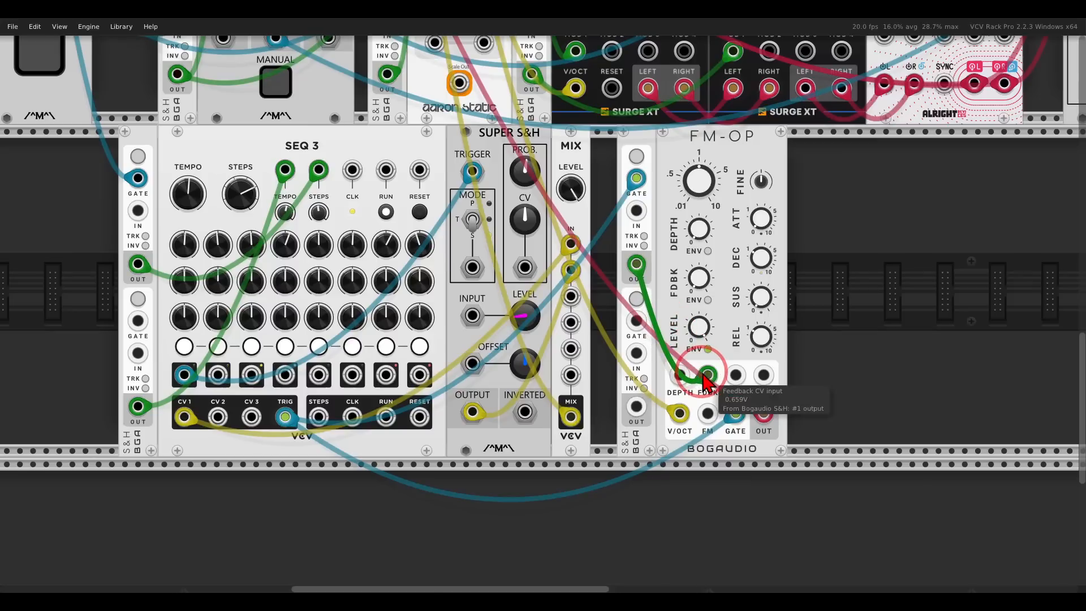
pyautogui.moveTo(636, 406); pyautogui.dragTo(763, 375)
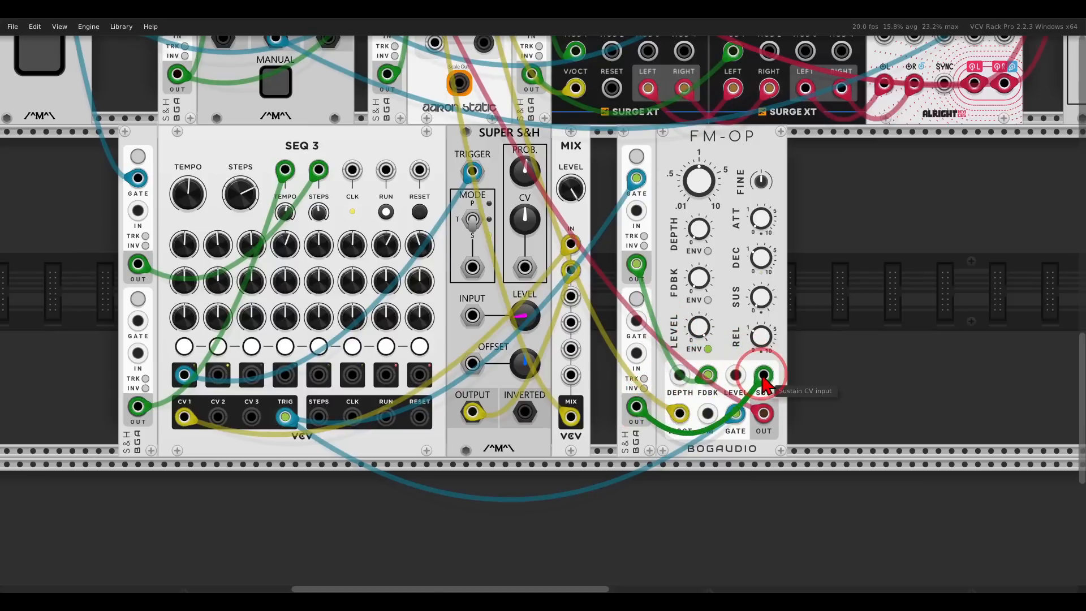
# Check the normal range setting of the S&H beside FM-OP
pyautogui.rightClick(633, 141)
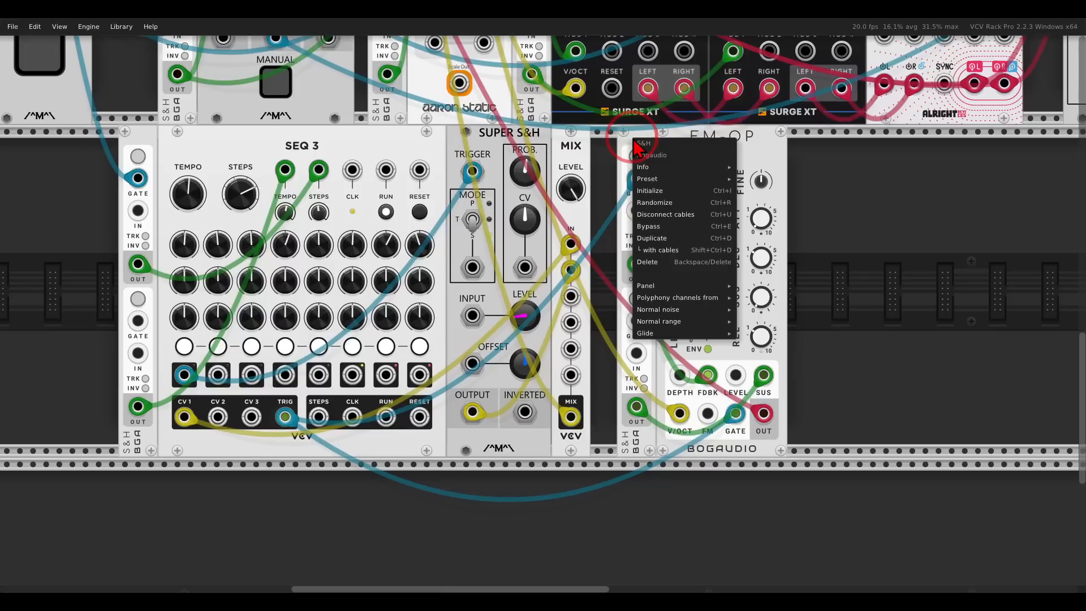
pyautogui.moveTo(679, 322)
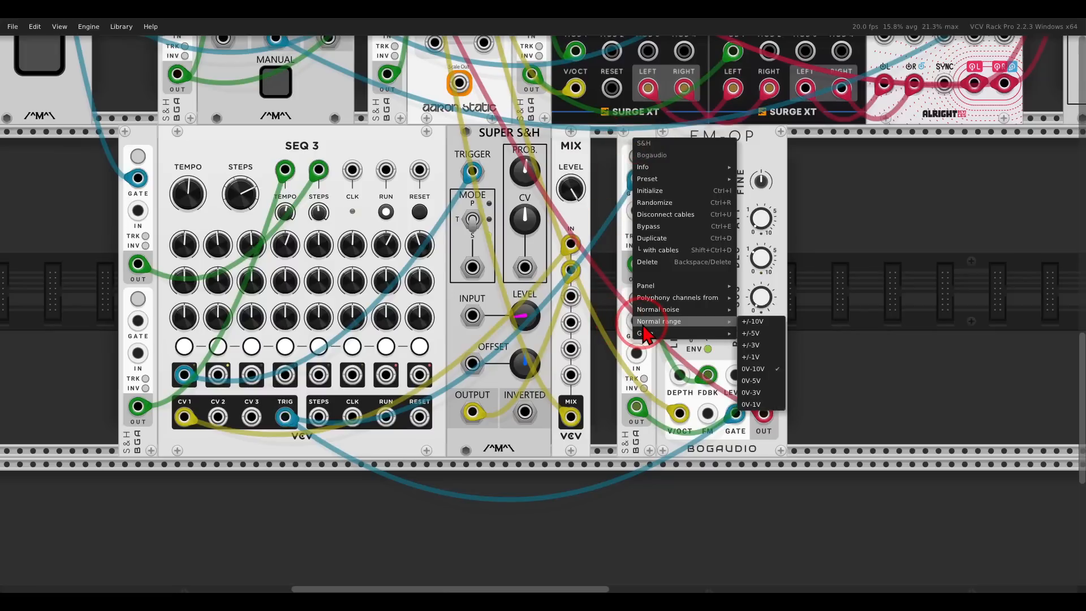
pyautogui.click(749, 369)
pyautogui.rightClick(628, 141)
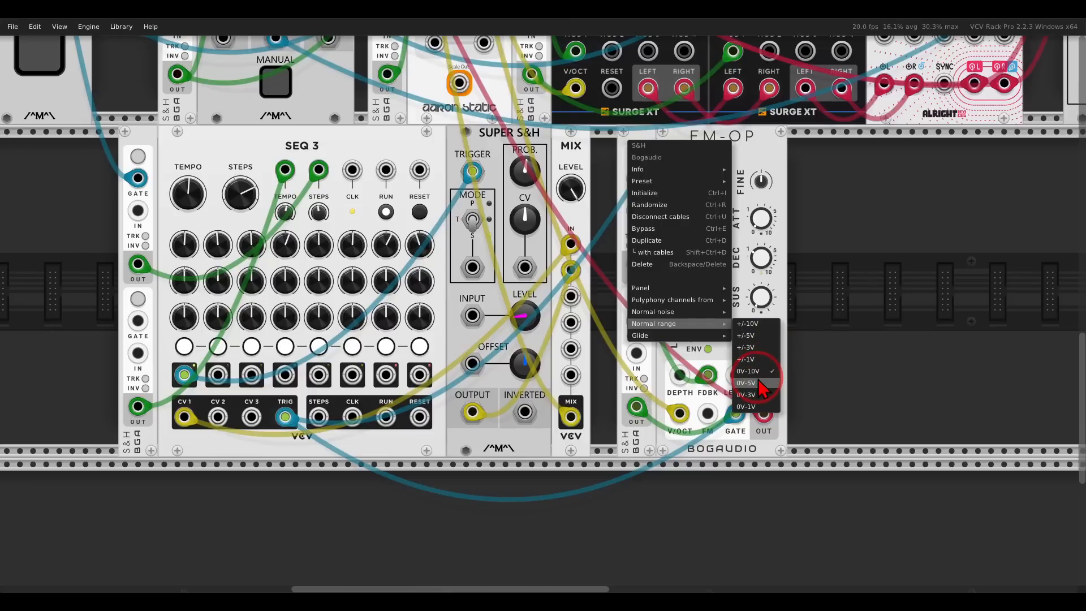
pyautogui.click(801, 342)
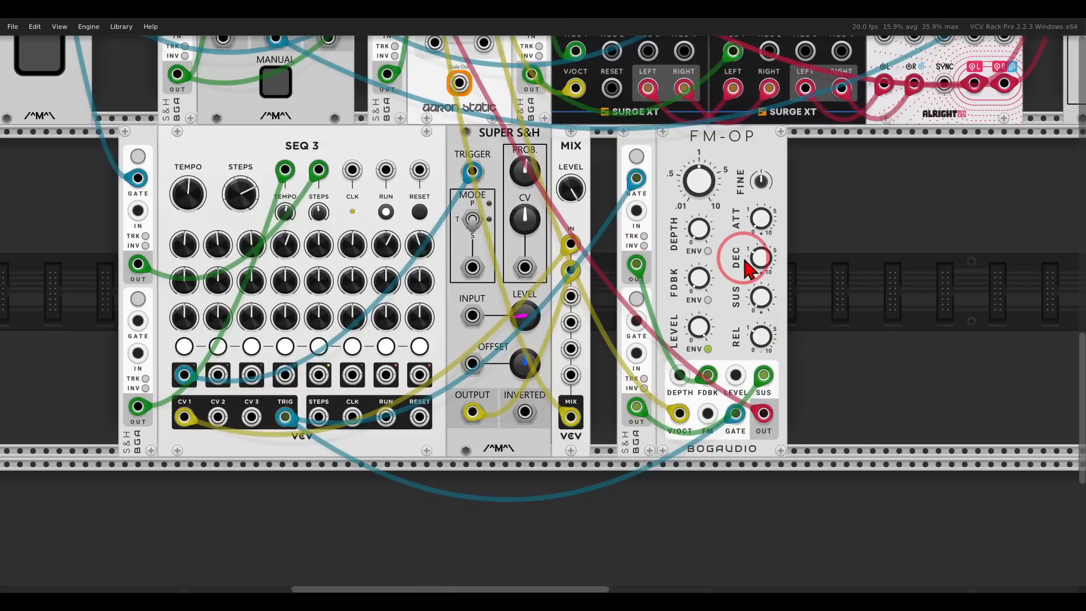
# Examine FM-OP's FDBK and SUS knobs together with their CV inputs
pyautogui.moveTo(744, 341); pyautogui.dragTo(700, 309)
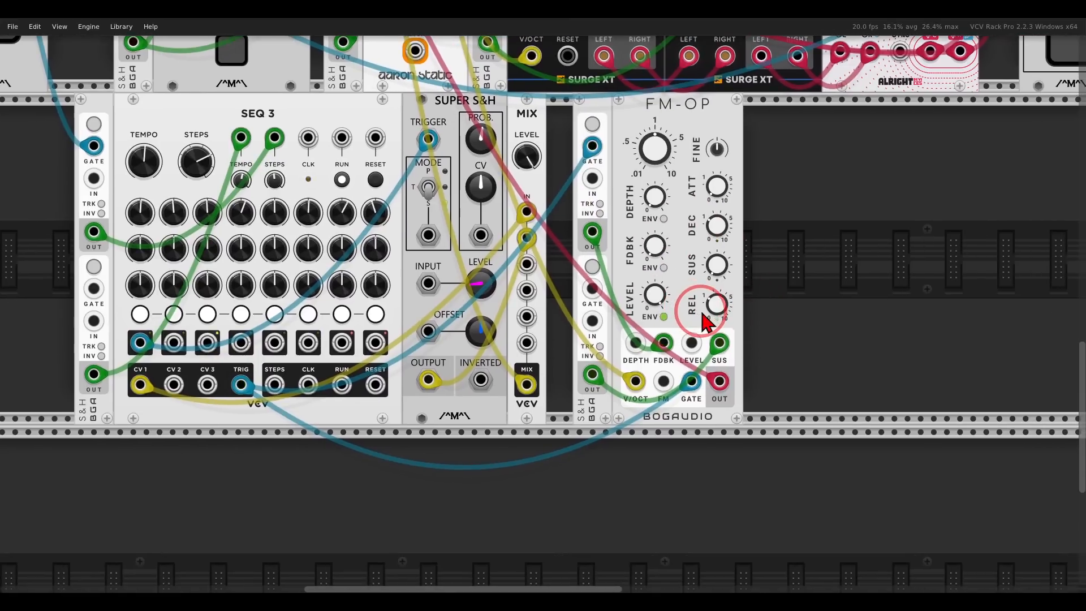
pyautogui.scroll(1, 700, 308)
pyautogui.moveTo(687, 259); pyautogui.dragTo(685, 285)
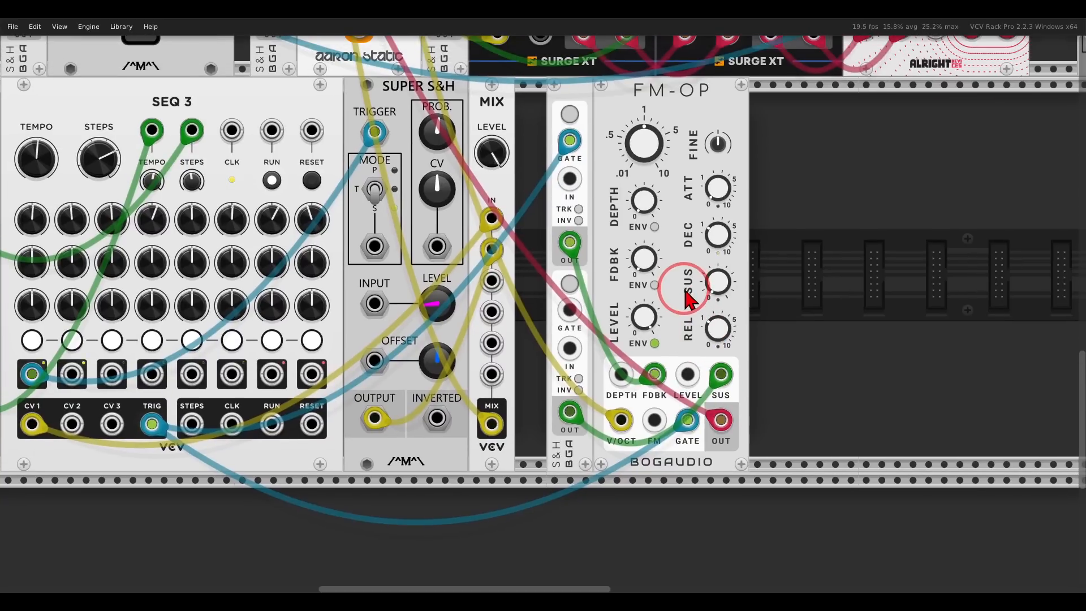
pyautogui.moveTo(661, 374)
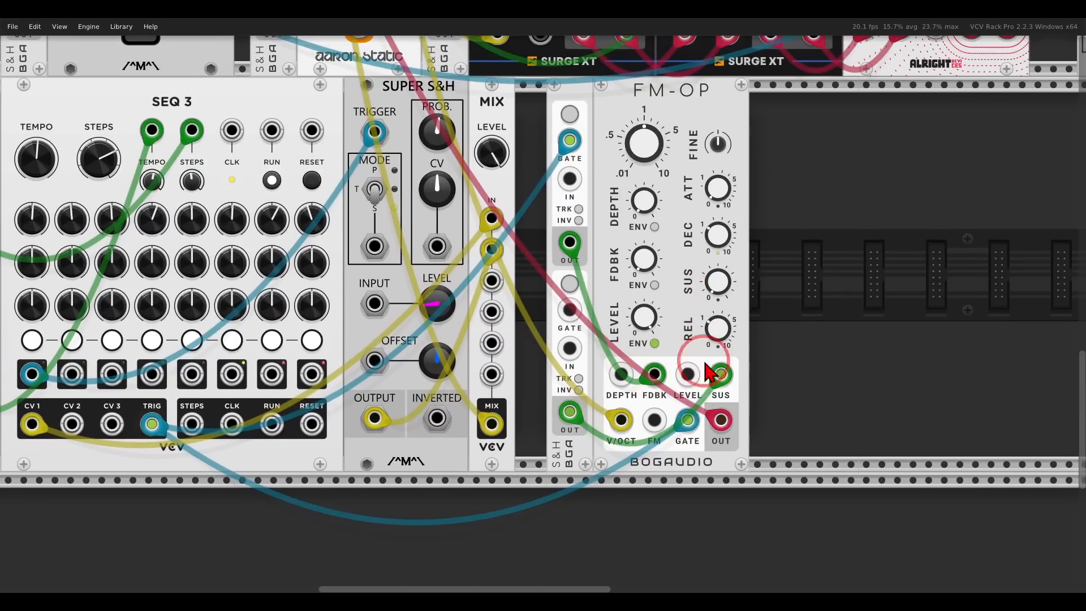
pyautogui.moveTo(721, 381)
pyautogui.scroll(1, 723, 374)
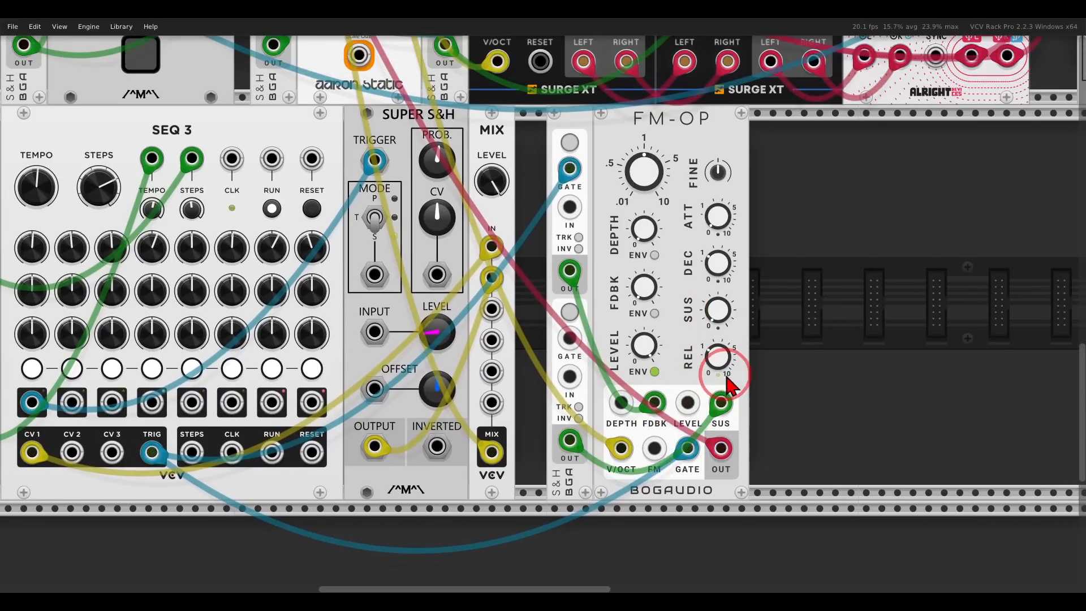
pyautogui.moveTo(743, 279)
pyautogui.mouseDown()
pyautogui.moveTo(681, 309)
pyautogui.moveTo(747, 279)
pyautogui.mouseUp()
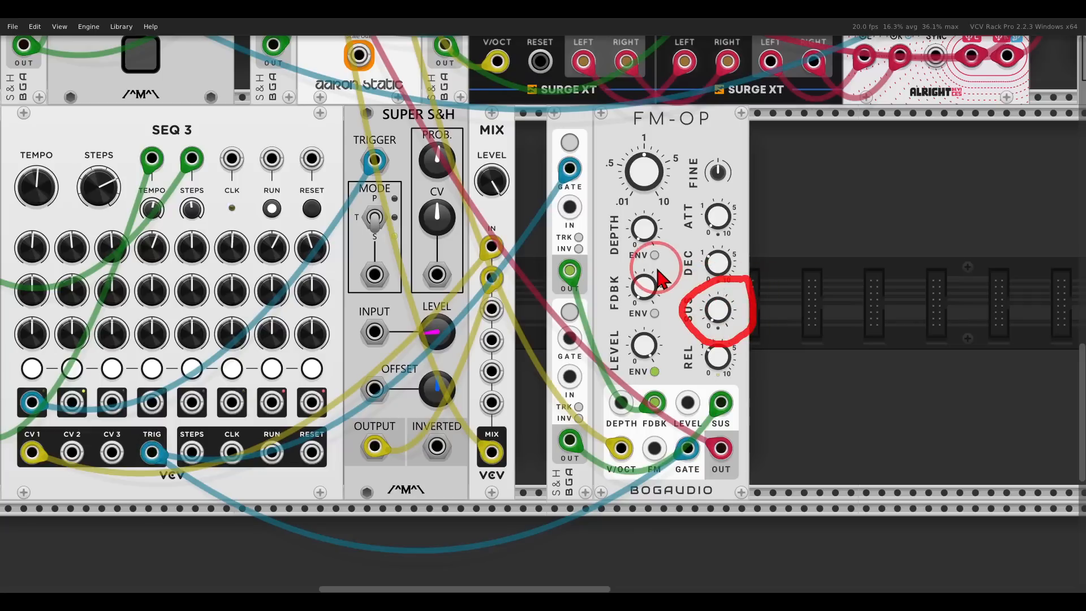
pyautogui.moveTo(660, 276); pyautogui.dragTo(661, 282)
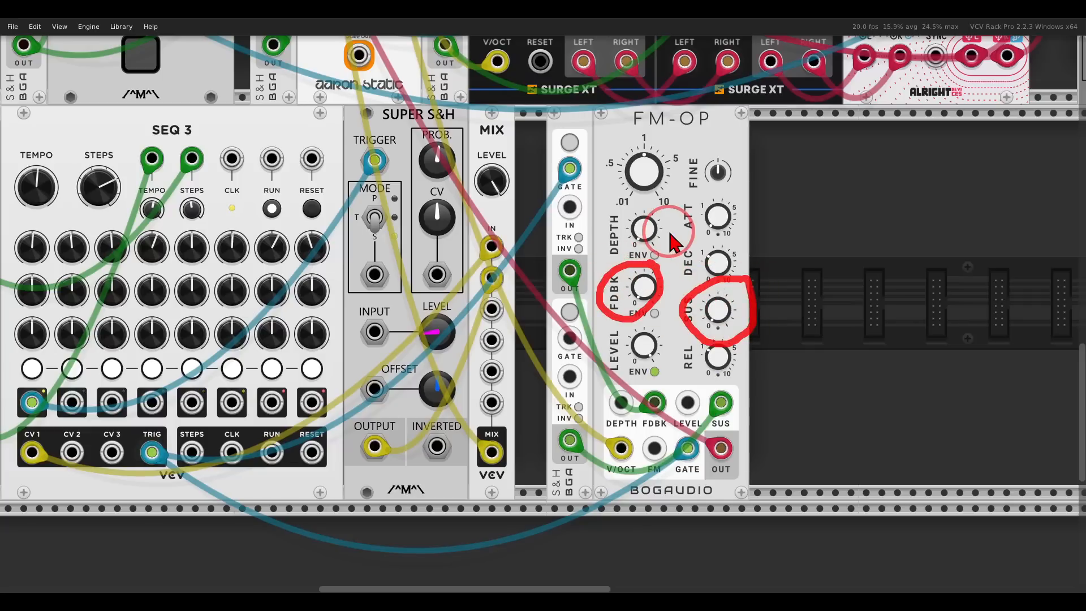
pyautogui.press('Escape')
pyautogui.moveTo(717, 312); pyautogui.dragTo(733, 70)
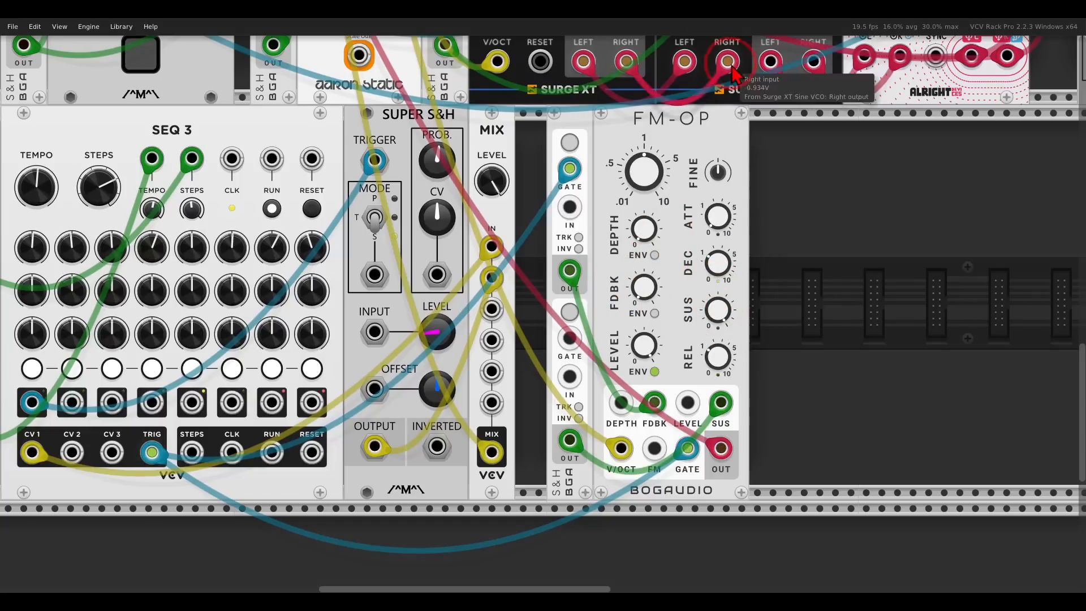
pyautogui.moveTo(651, 286); pyautogui.dragTo(651, 270)
pyautogui.scroll(-1, 541, 216)
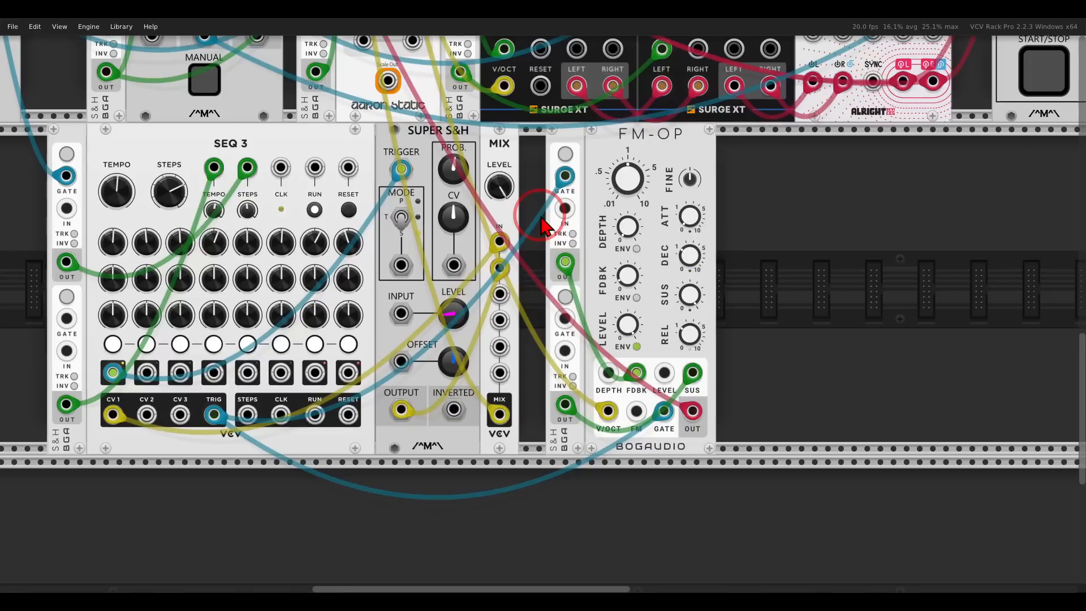
# Move the last S&H and FM-OP together directly against MIX to close the gap in the row
pyautogui.moveTo(541, 217); pyautogui.dragTo(668, 235)
pyautogui.moveTo(887, 248); pyautogui.dragTo(243, 172)
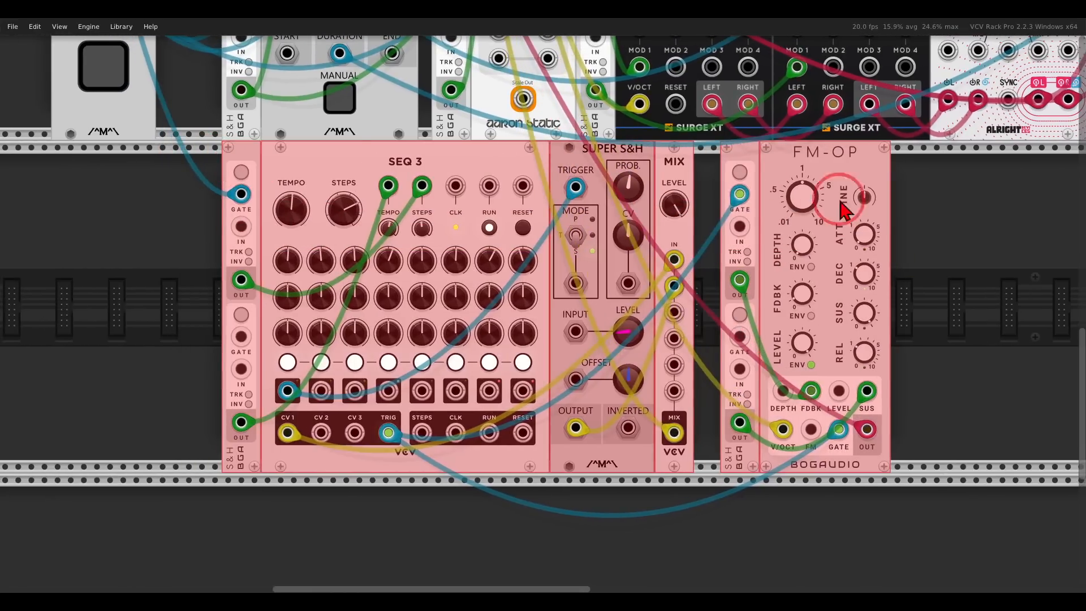
pyautogui.moveTo(938, 189); pyautogui.dragTo(719, 164)
pyautogui.click(932, 219)
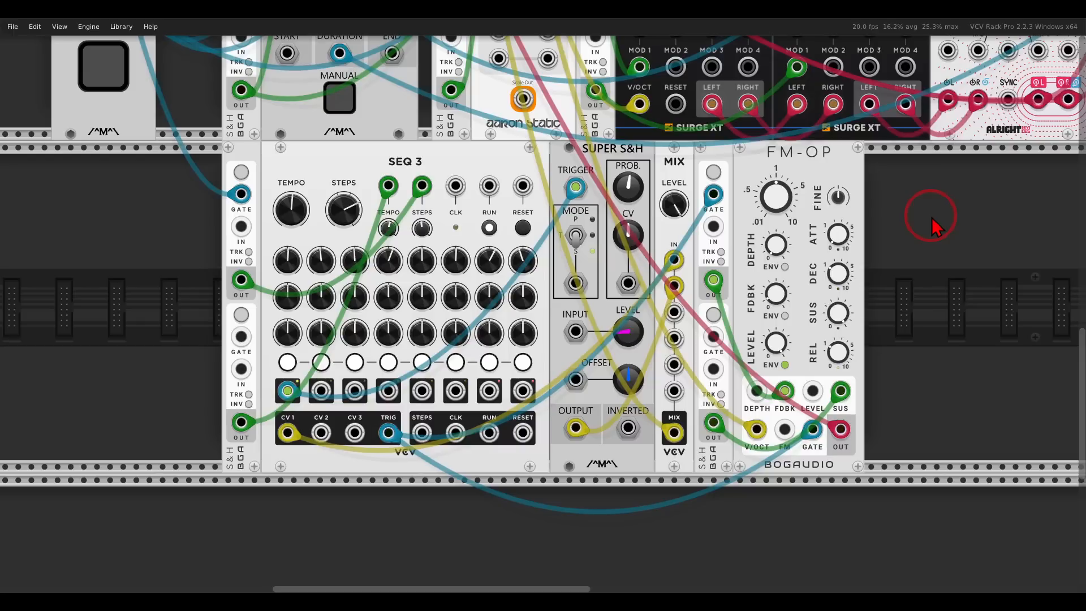
# Add a Count Modula COUNTDOWN 3 module in the same row beyond FM-OP, leaving a gap between them
pyautogui.moveTo(971, 220); pyautogui.dragTo(856, 217)
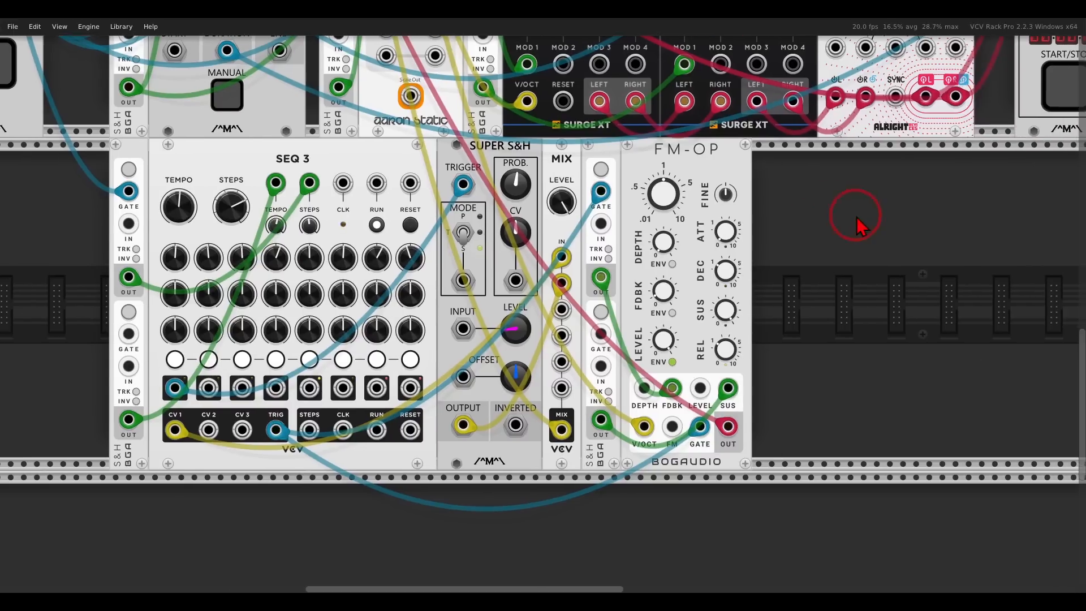
pyautogui.rightClick(857, 217)
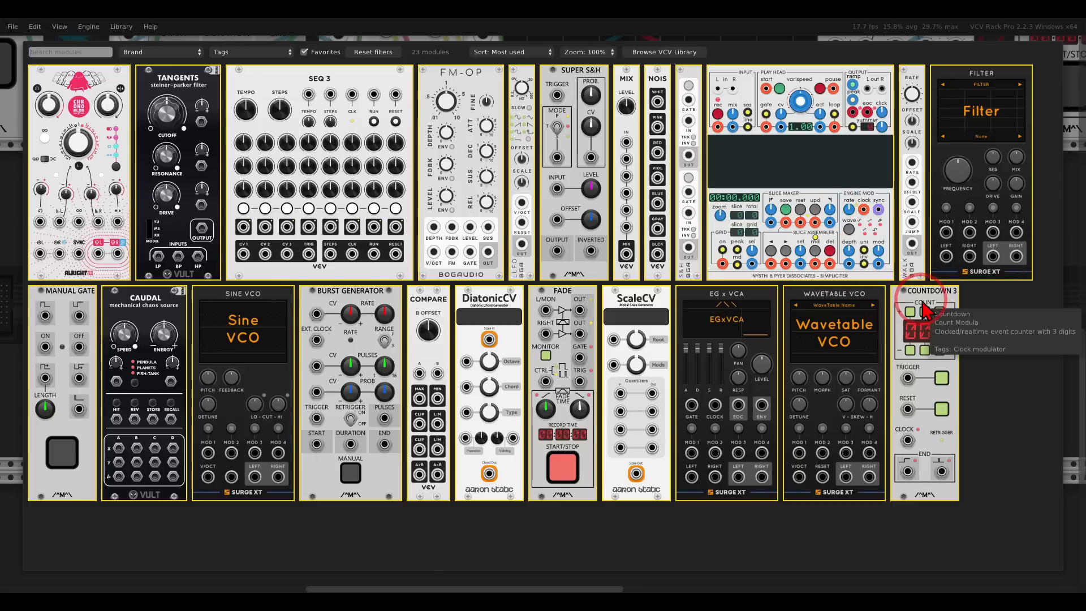
pyautogui.click(901, 290)
pyautogui.moveTo(835, 259); pyautogui.dragTo(822, 256)
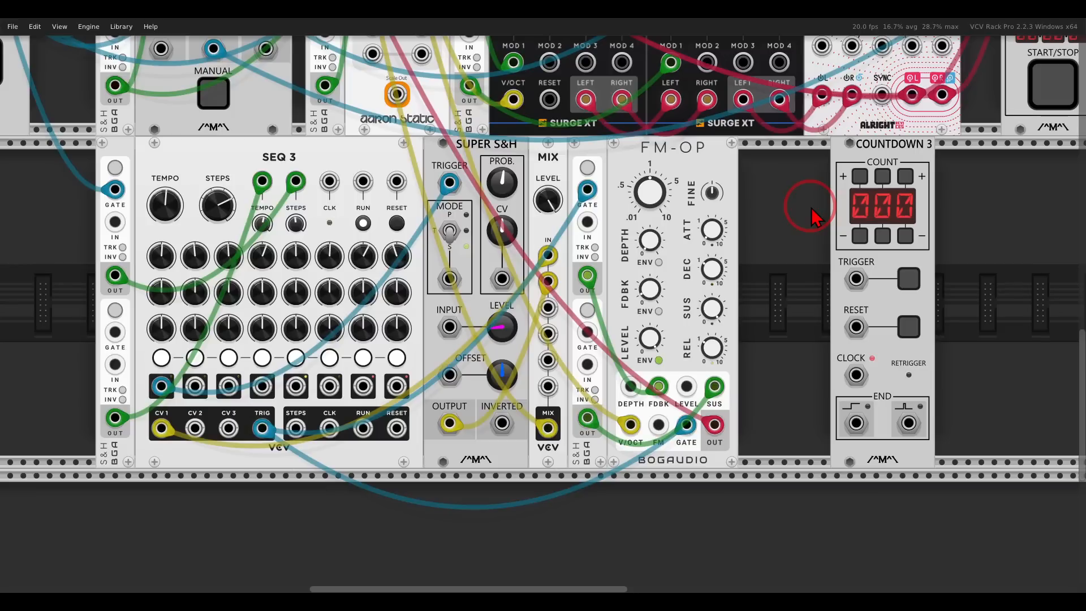
# Set COUNTDOWN 3's count to 030 and patch SEQ 3's CLK output to its CLOCK input
pyautogui.moveTo(811, 207); pyautogui.dragTo(773, 201)
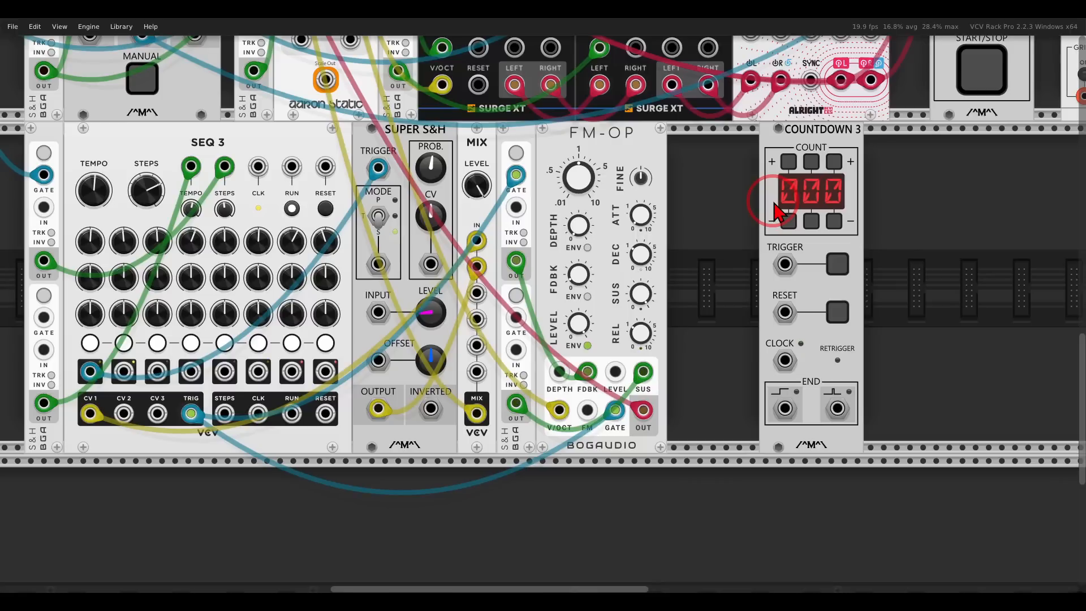
pyautogui.click(811, 162)
pyautogui.click(812, 163)
pyautogui.click(811, 163)
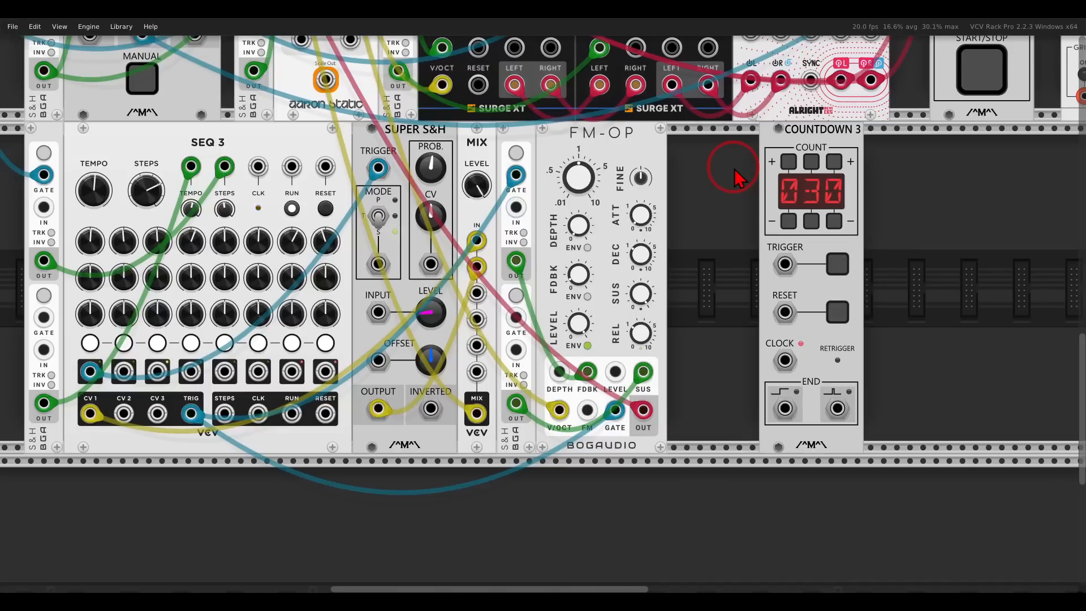
pyautogui.hscroll(-2, 707, 272)
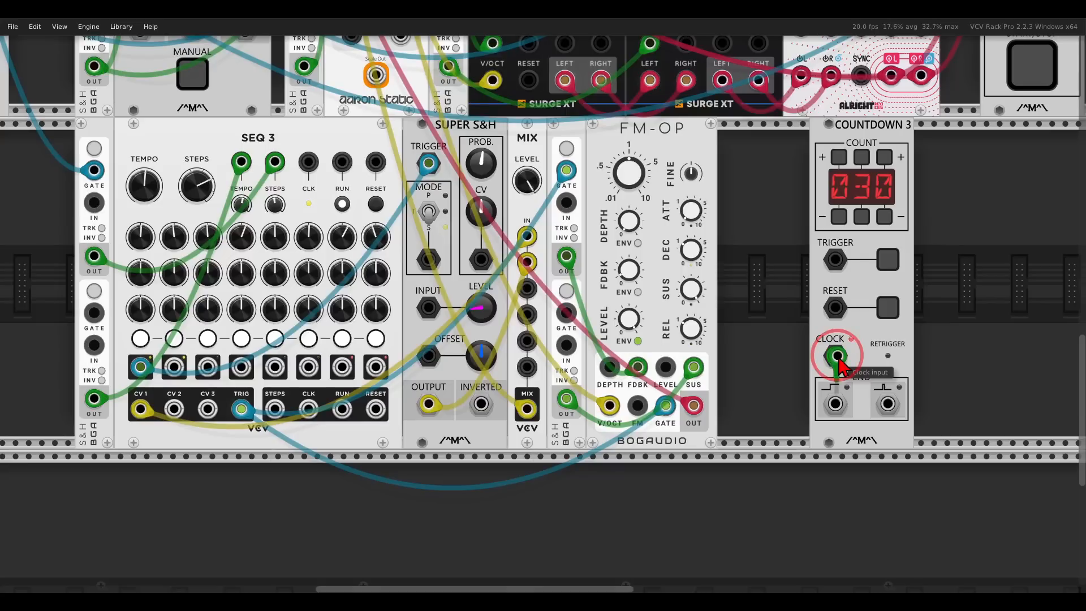
pyautogui.moveTo(786, 360); pyautogui.dragTo(310, 410)
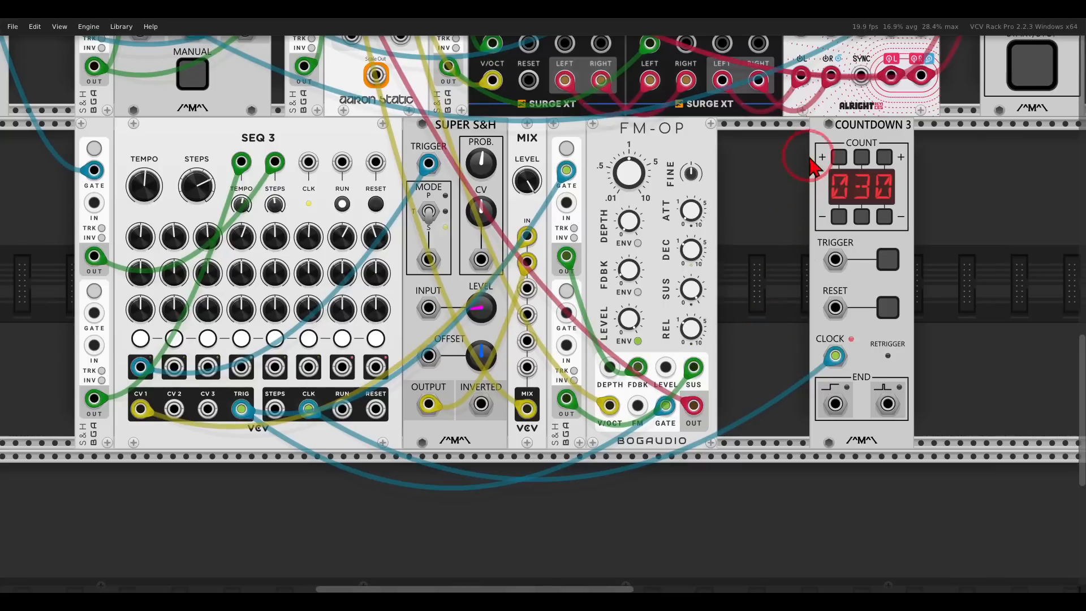
# Insert a FADE module between FM-OP and COUNTDOWN 3, routing FM-OP's OUT into L/MON and the existing audio cable from FADE's first OUT
pyautogui.moveTo(818, 138); pyautogui.dragTo(938, 153)
pyautogui.rightClick(815, 199)
pyautogui.click(552, 340)
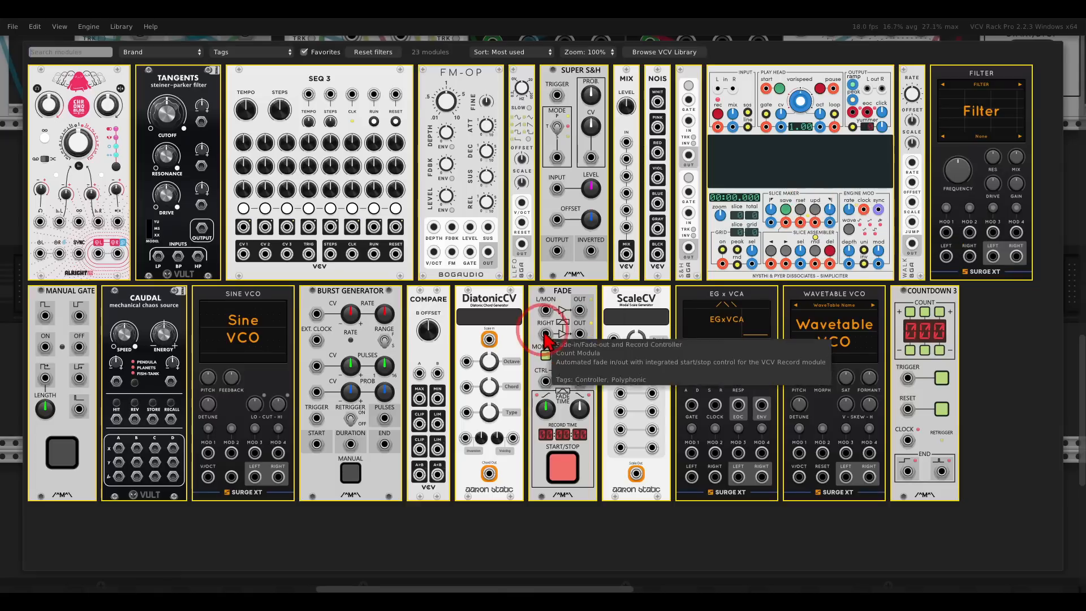
pyautogui.moveTo(695, 405)
pyautogui.mouseDown()
pyautogui.moveTo(772, 251)
pyautogui.moveTo(798, 156)
pyautogui.moveTo(740, 159)
pyautogui.moveTo(716, 419)
pyautogui.moveTo(693, 405)
pyautogui.mouseUp()
pyautogui.click(874, 277)
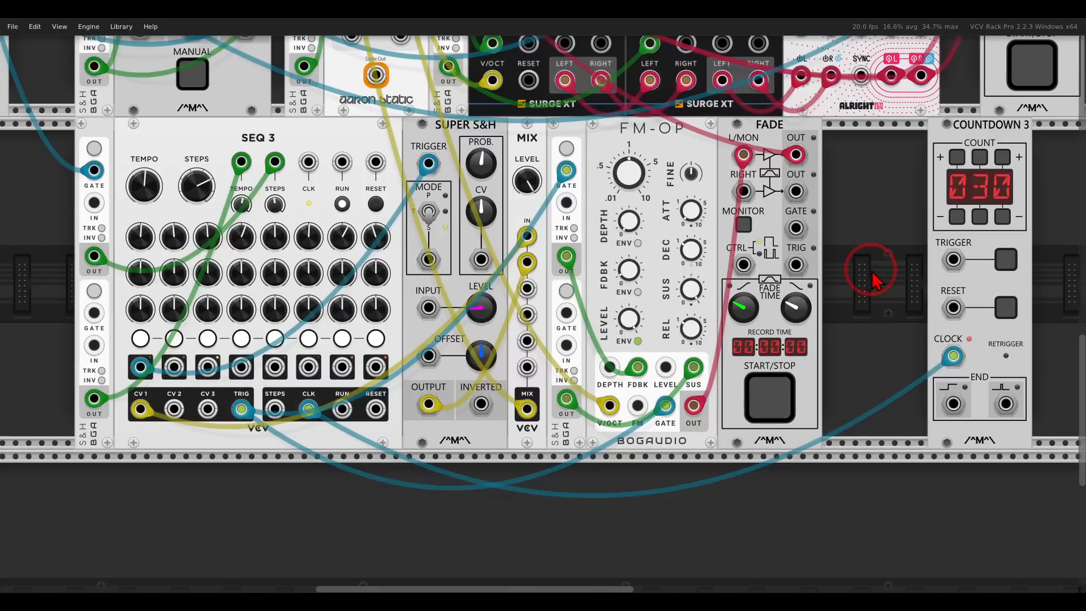
# Patch Burst Generator's END output to both FADE's CTRL input and COUNTDOWN 3's TRIGGER input
pyautogui.scroll(1, 860, 252)
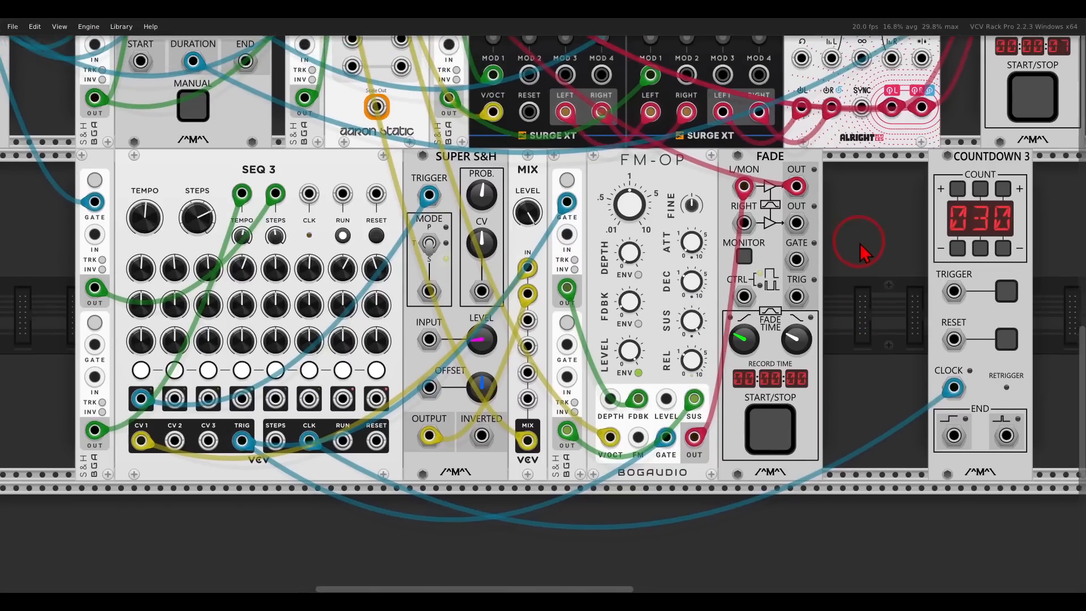
pyautogui.moveTo(864, 253); pyautogui.dragTo(881, 368)
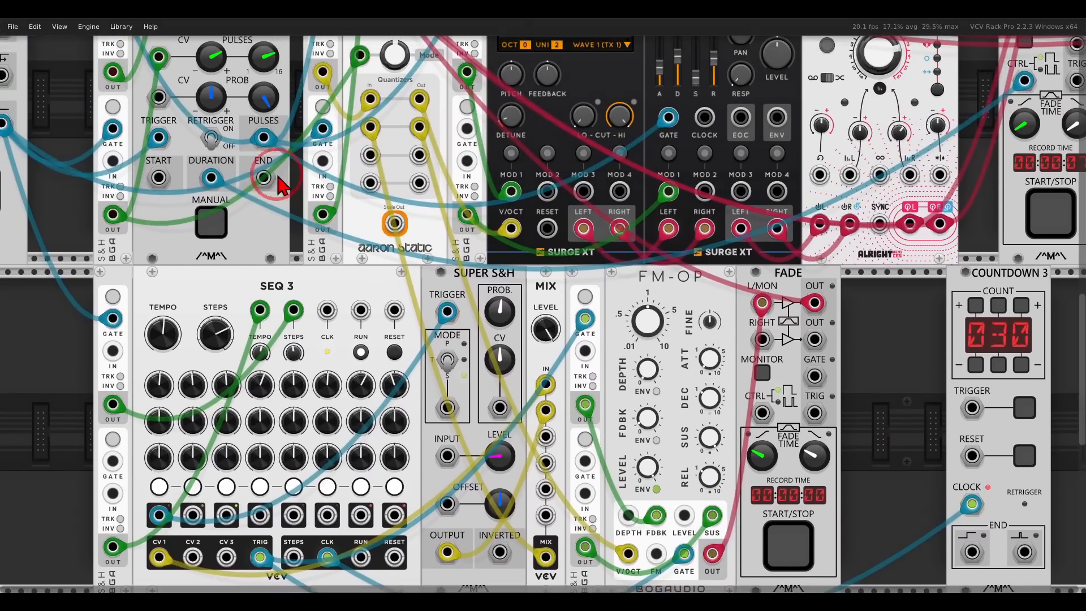
pyautogui.moveTo(286, 155)
pyautogui.mouseDown()
pyautogui.moveTo(258, 202)
pyautogui.moveTo(291, 161)
pyautogui.mouseUp()
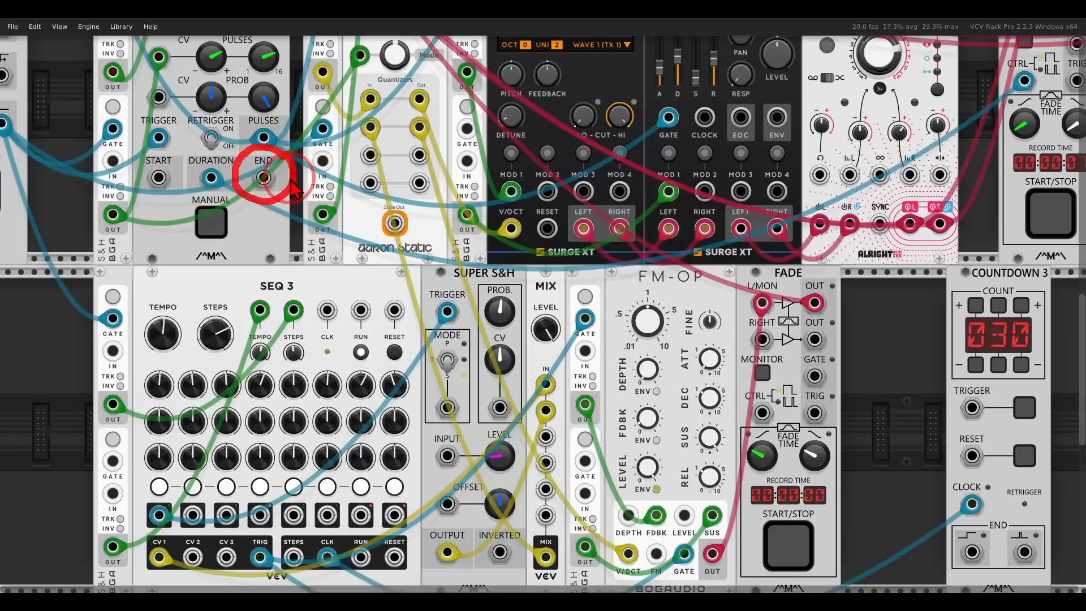
pyautogui.moveTo(271, 180); pyautogui.dragTo(764, 411)
pyautogui.moveTo(785, 375); pyautogui.dragTo(760, 310)
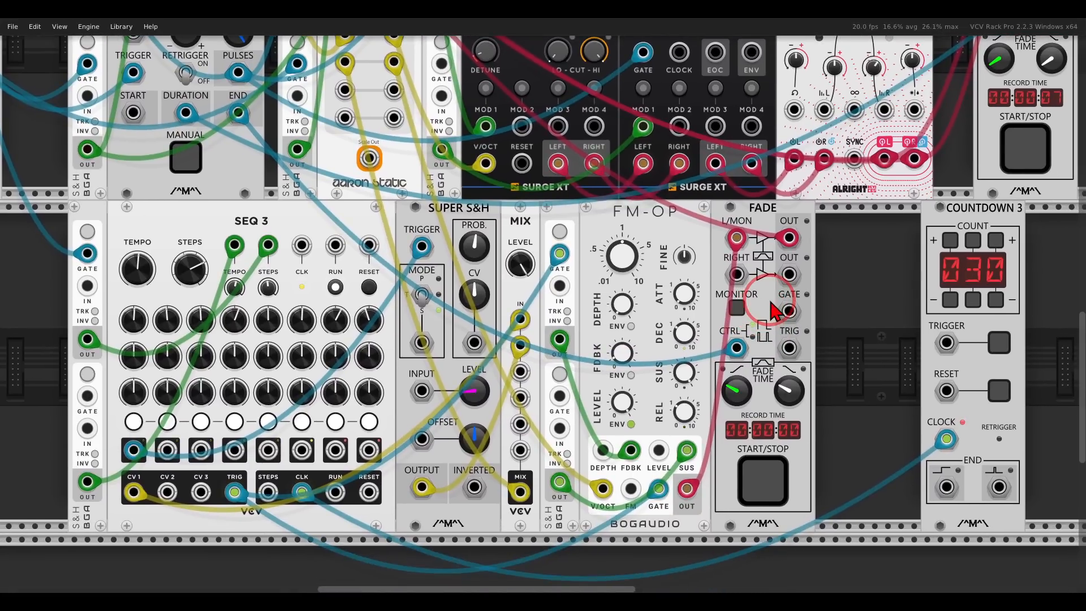
pyautogui.moveTo(737, 347); pyautogui.dragTo(947, 343)
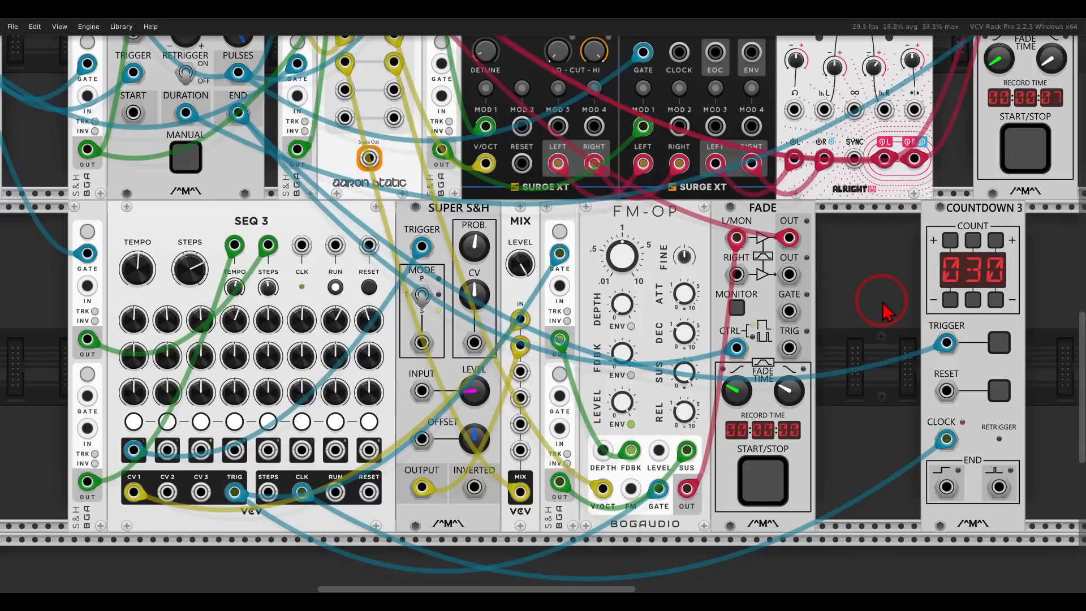
# Set the lower FADE module's control input mode to Start/Stop triggers
pyautogui.rightClick(763, 287)
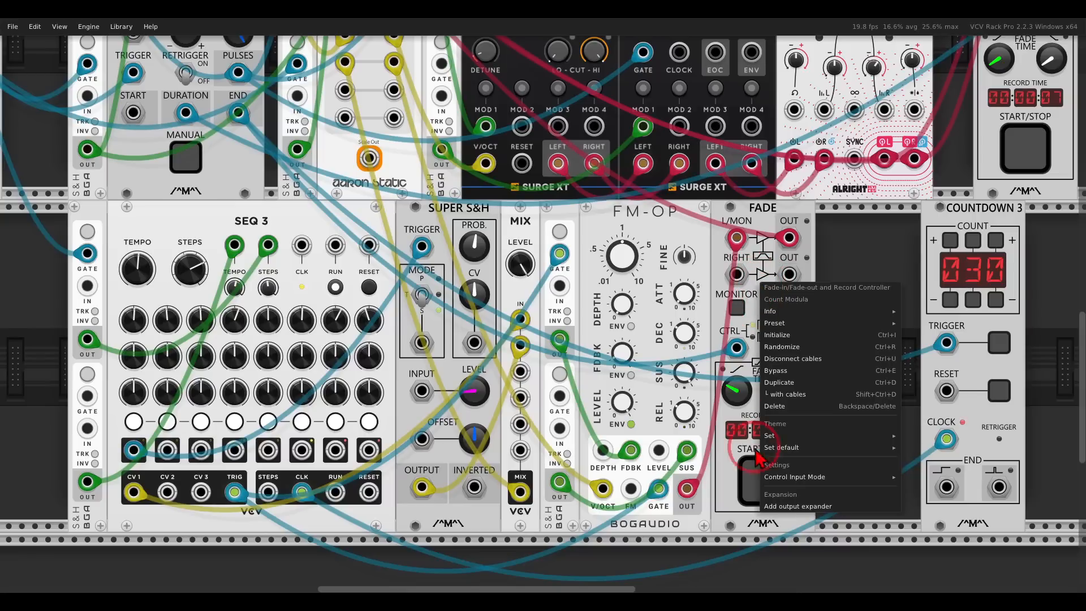
pyautogui.moveTo(771, 479)
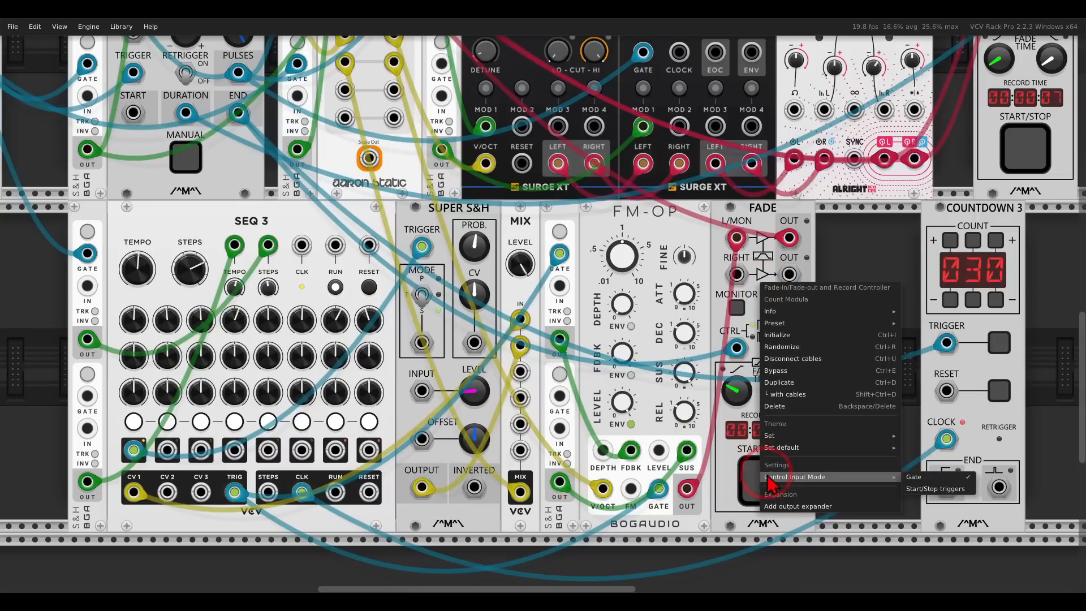
pyautogui.click(930, 490)
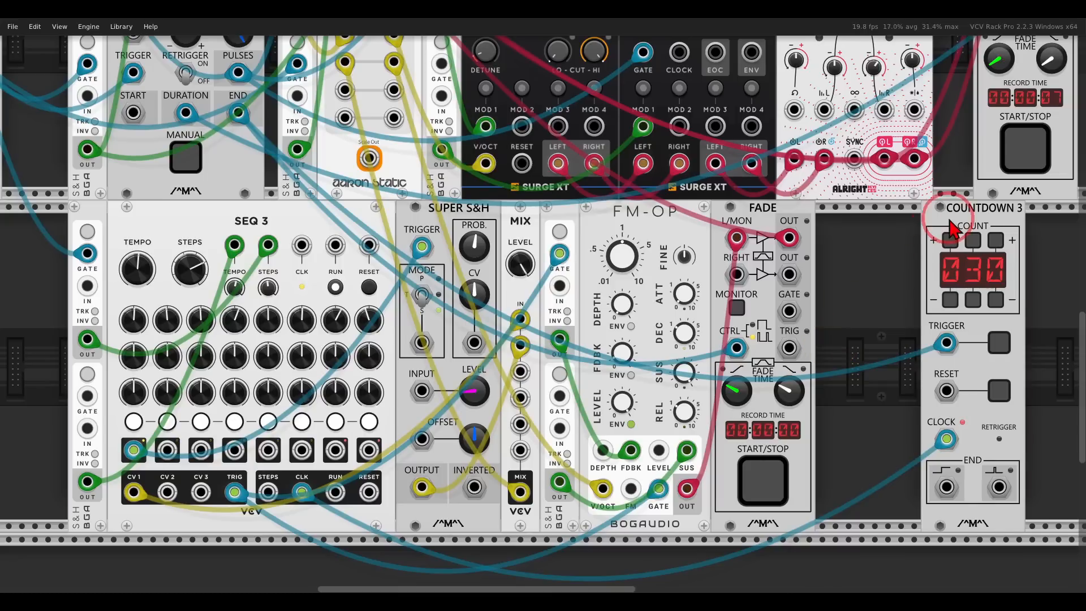
# Move the COUNTDOWN 3 module closer to the lower FADE module and add a VCV MIX module between them
pyautogui.moveTo(959, 218); pyautogui.dragTo(880, 218)
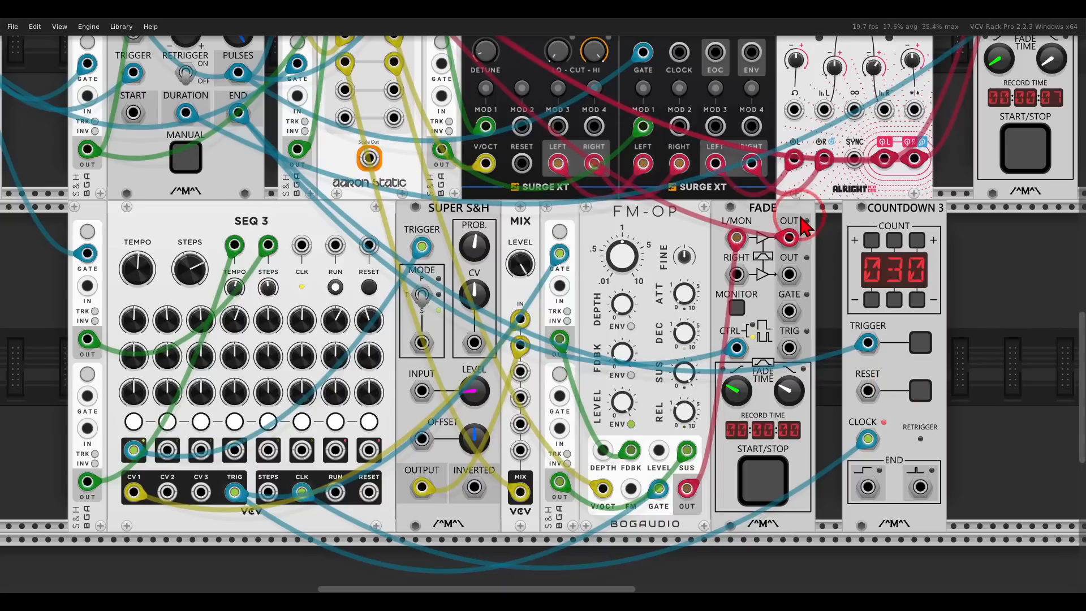
pyautogui.moveTo(850, 231); pyautogui.dragTo(876, 231)
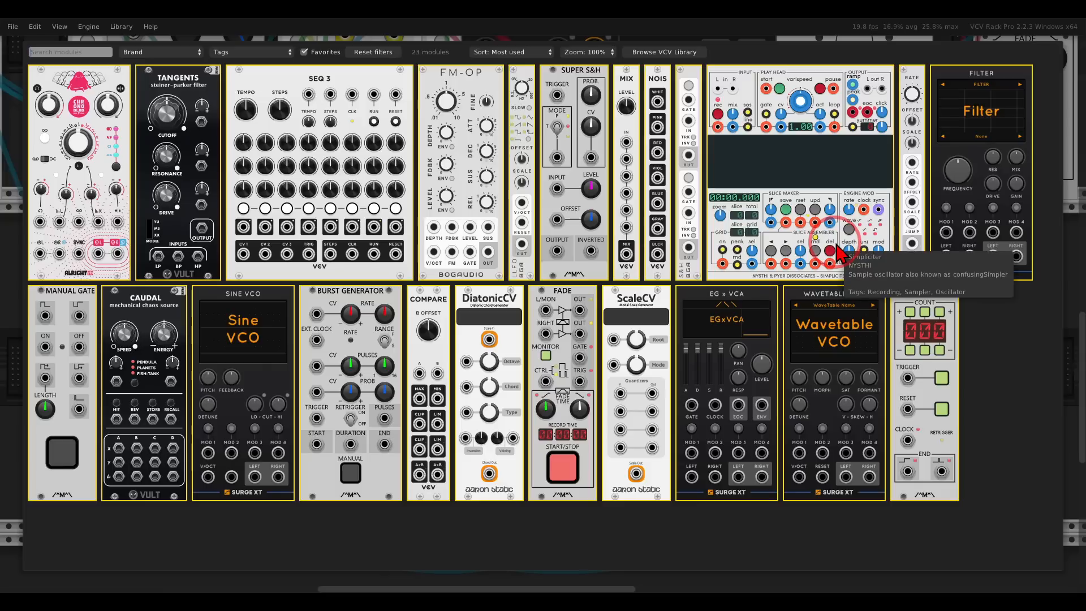
pyautogui.moveTo(635, 105); pyautogui.dragTo(770, 272)
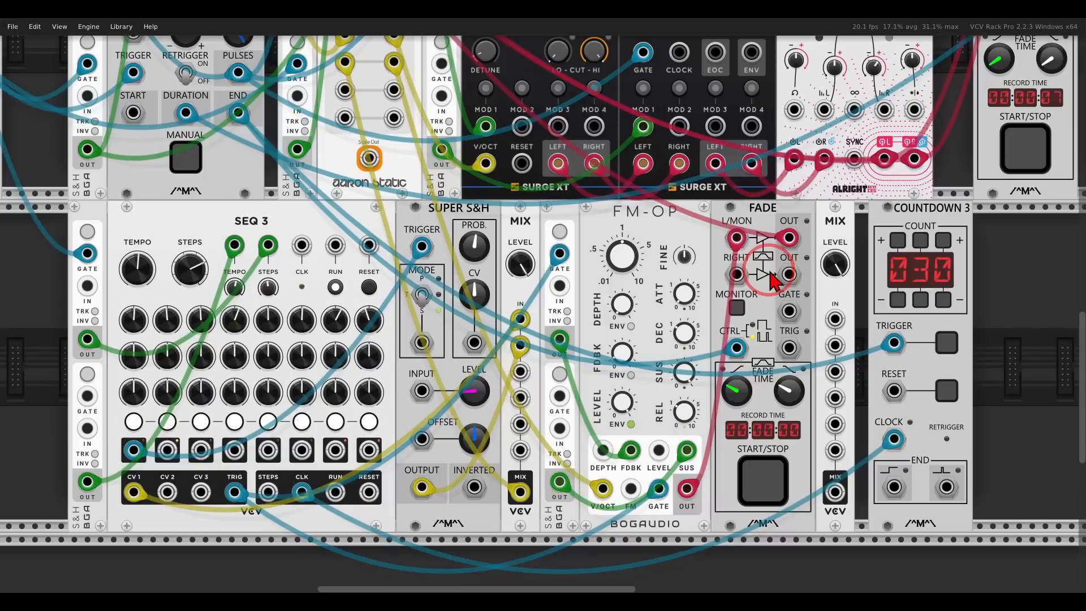
# Reroute the FADE control cable into the new MIX's first input, patch COUNTDOWN 3's end trigger into its second, and its output into FADE CTRL
pyautogui.moveTo(736, 347); pyautogui.dragTo(833, 321)
pyautogui.moveTo(836, 491); pyautogui.dragTo(736, 349)
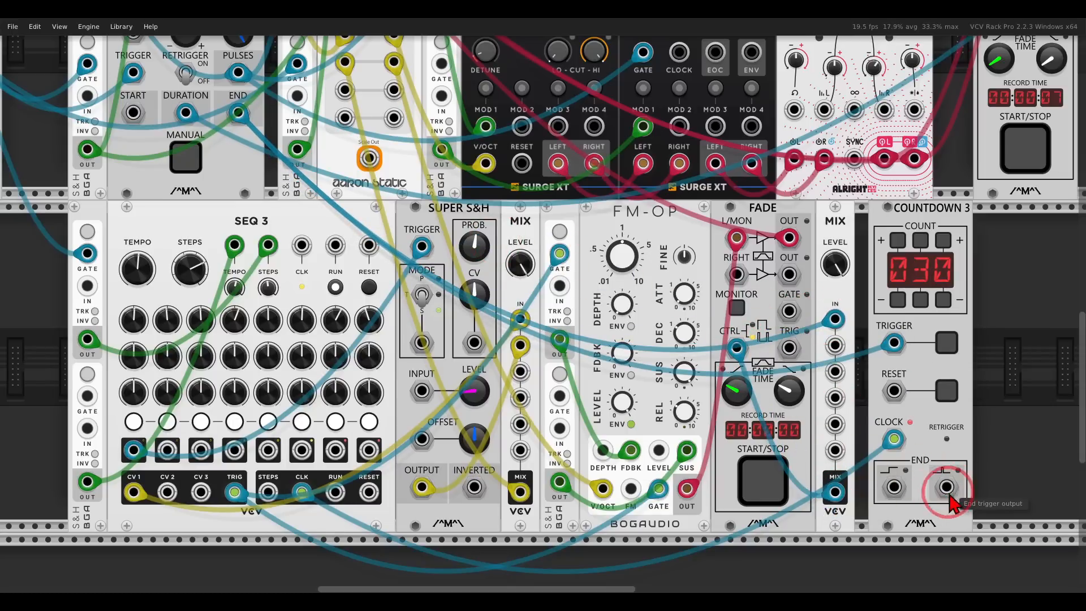
pyautogui.moveTo(949, 495); pyautogui.dragTo(835, 345)
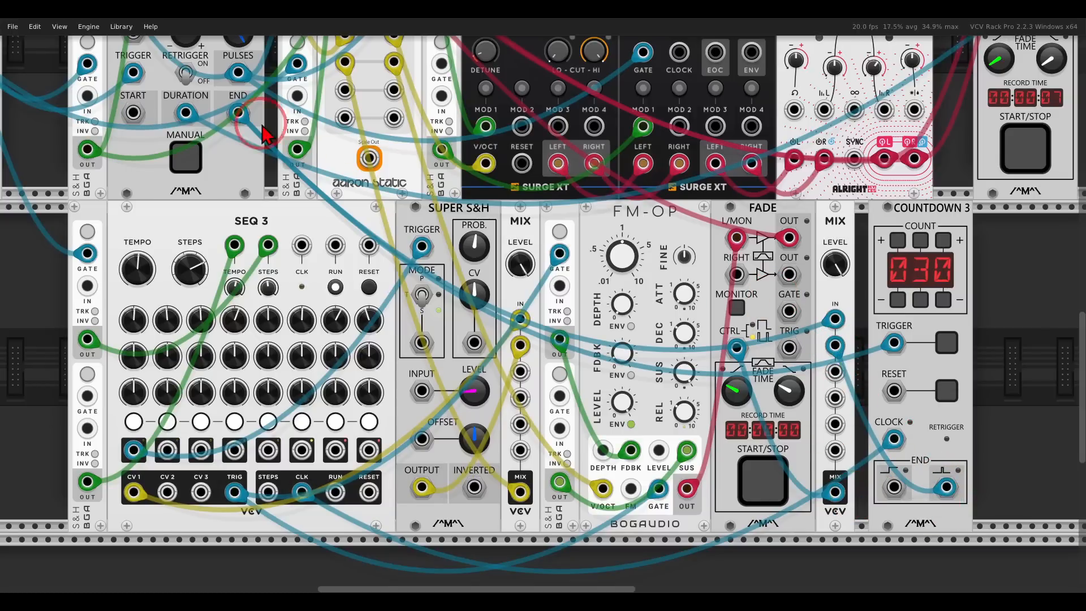
pyautogui.moveTo(262, 94)
pyautogui.mouseDown()
pyautogui.moveTo(208, 110)
pyautogui.moveTo(286, 139)
pyautogui.moveTo(526, 316)
pyautogui.moveTo(558, 227)
pyautogui.moveTo(586, 271)
pyautogui.mouseUp()
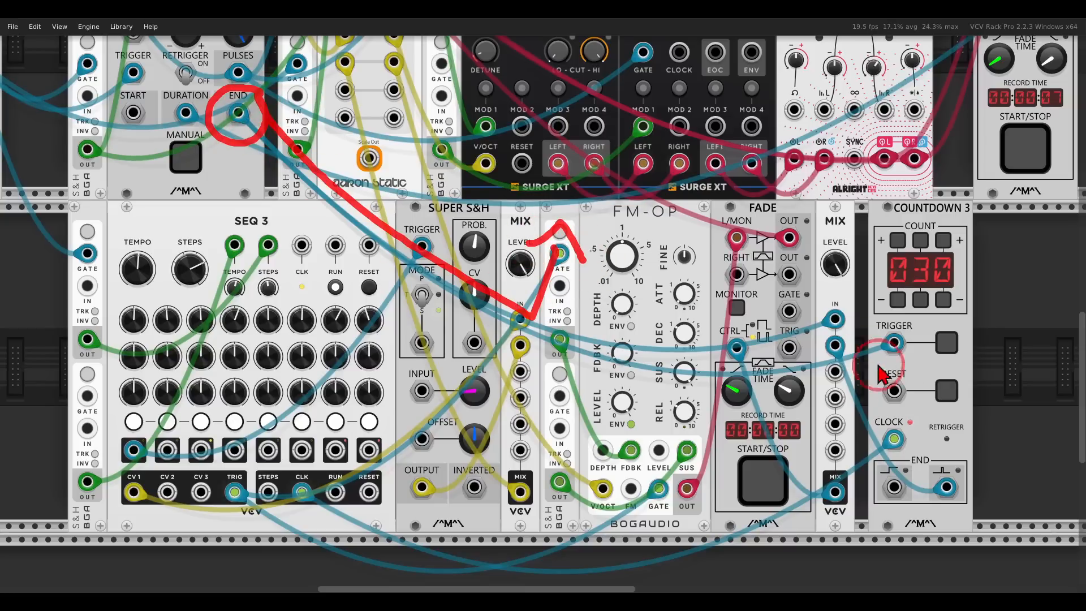
pyautogui.moveTo(942, 466)
pyautogui.mouseDown()
pyautogui.moveTo(970, 481)
pyautogui.moveTo(928, 503)
pyautogui.moveTo(876, 347)
pyautogui.moveTo(808, 273)
pyautogui.moveTo(791, 300)
pyautogui.moveTo(793, 331)
pyautogui.moveTo(824, 331)
pyautogui.mouseUp()
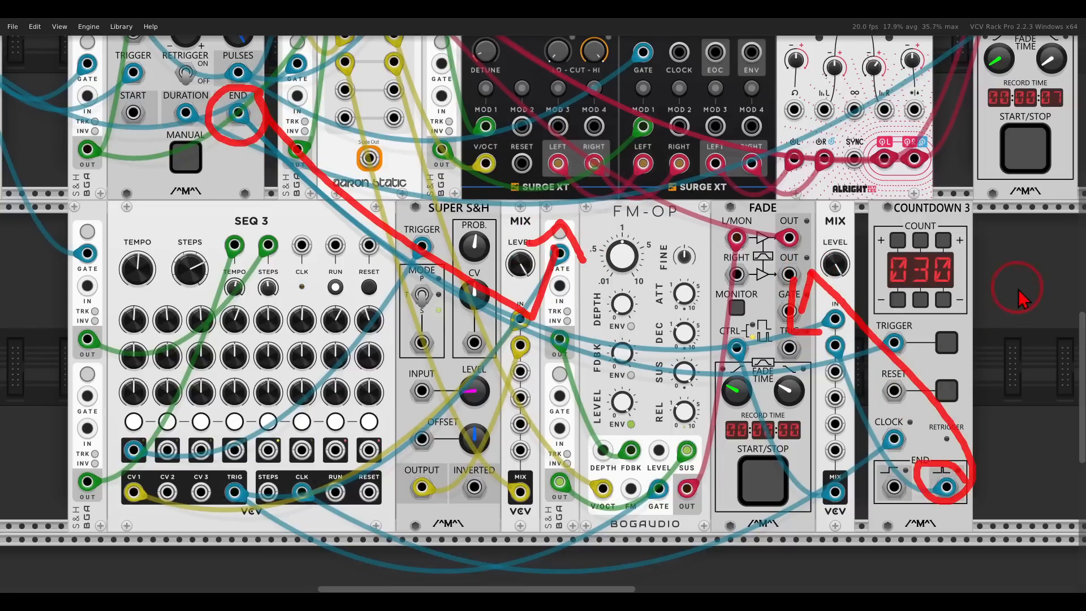
pyautogui.press('e')
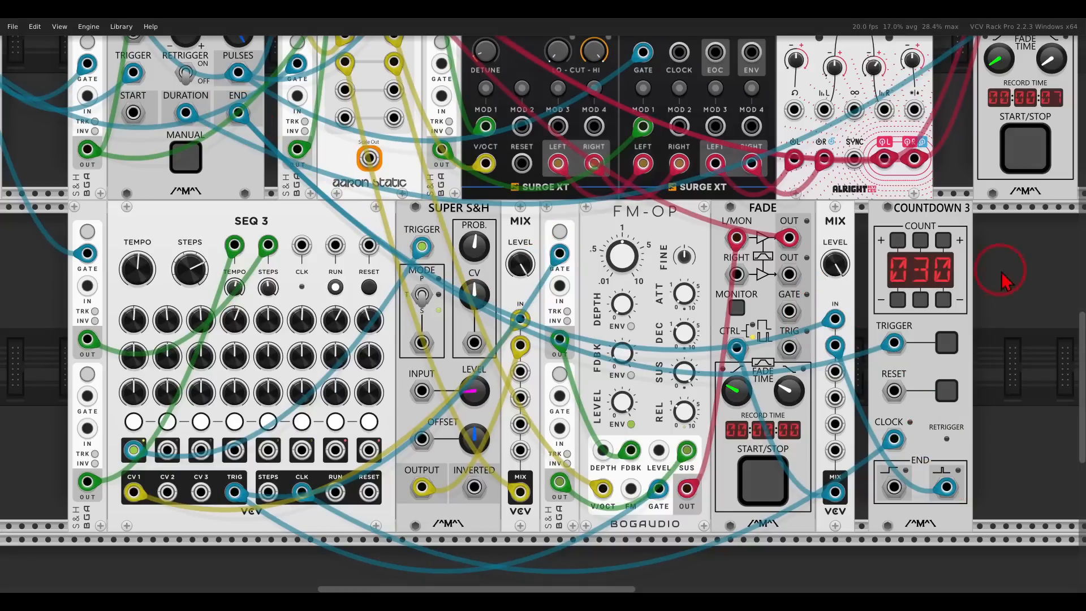
pyautogui.moveTo(962, 242)
pyautogui.mouseDown()
pyautogui.moveTo(852, 264)
pyautogui.moveTo(984, 312)
pyautogui.moveTo(967, 246)
pyautogui.mouseUp()
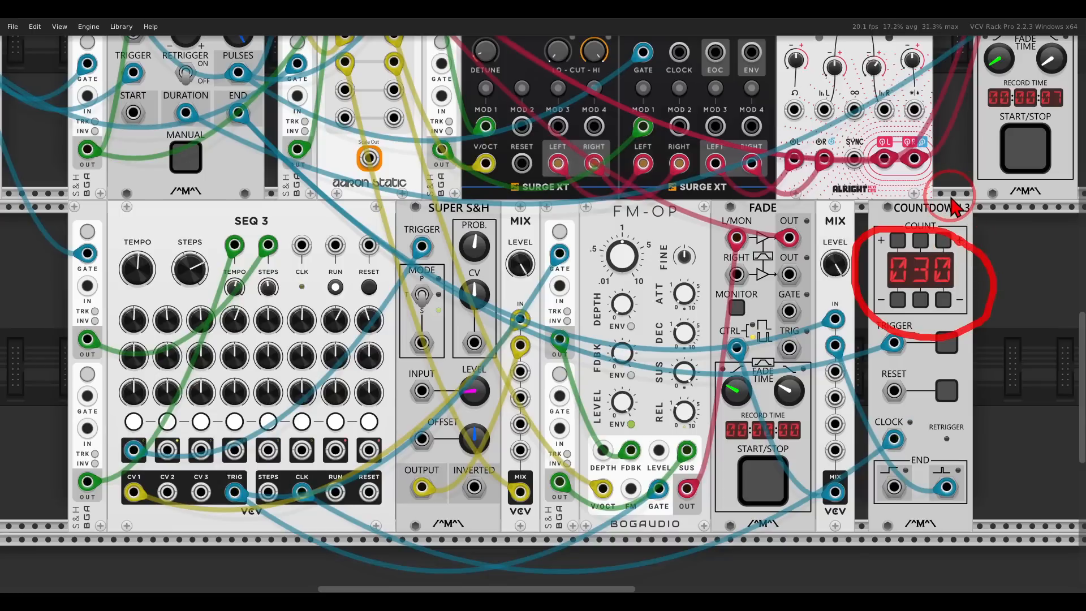
pyautogui.press('e')
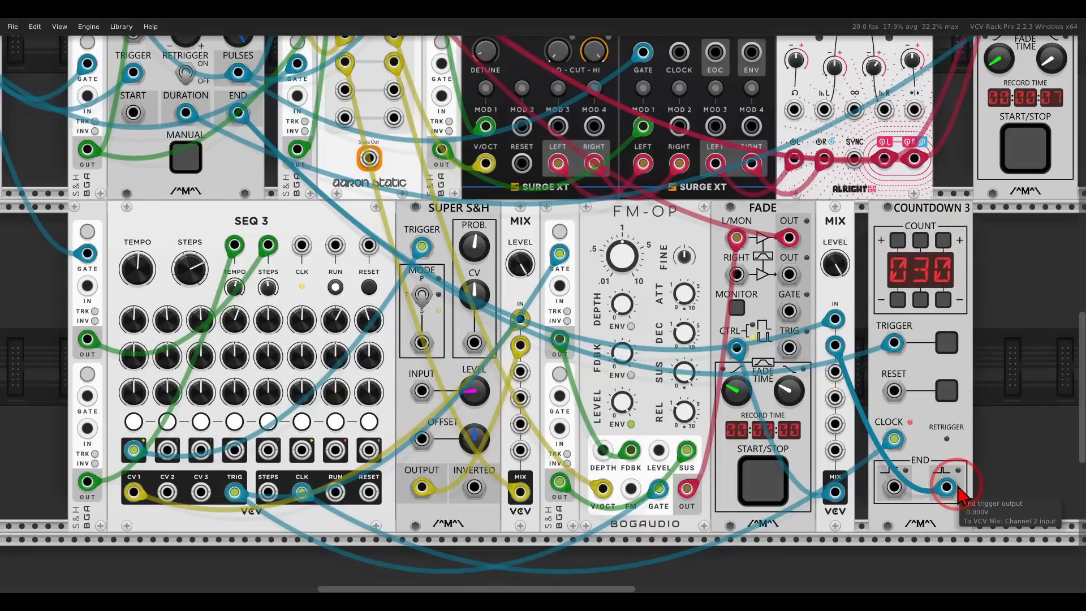
# Patch a second cable from COUNTDOWN 3's end trigger output to its own reset input
pyautogui.moveTo(956, 489); pyautogui.dragTo(896, 391)
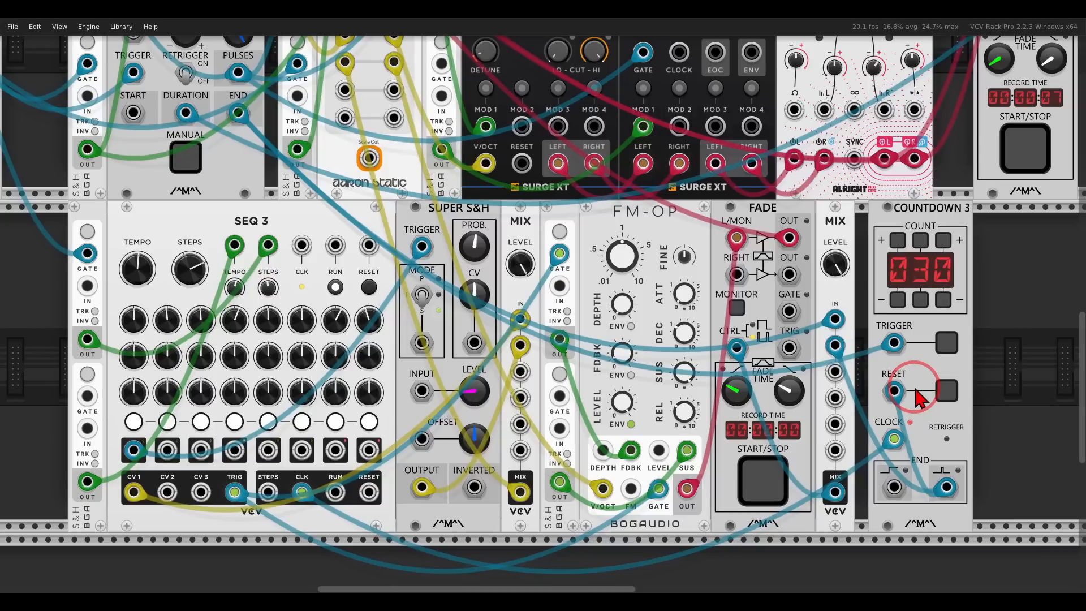
pyautogui.scroll(-3, 685, 296)
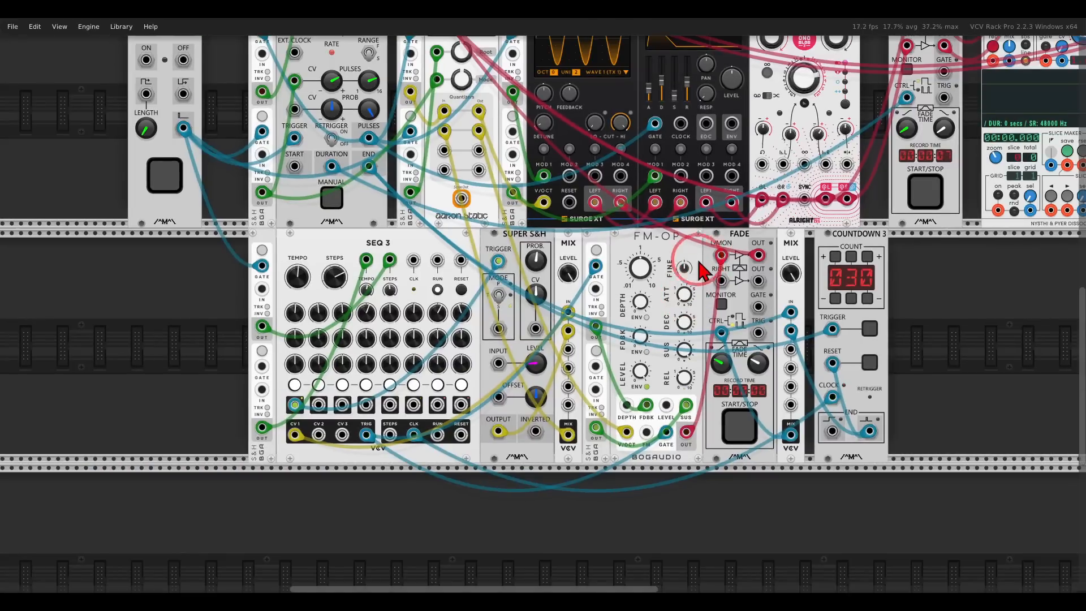
pyautogui.scroll(2, 539, 343)
pyautogui.moveTo(559, 329); pyautogui.dragTo(551, 319)
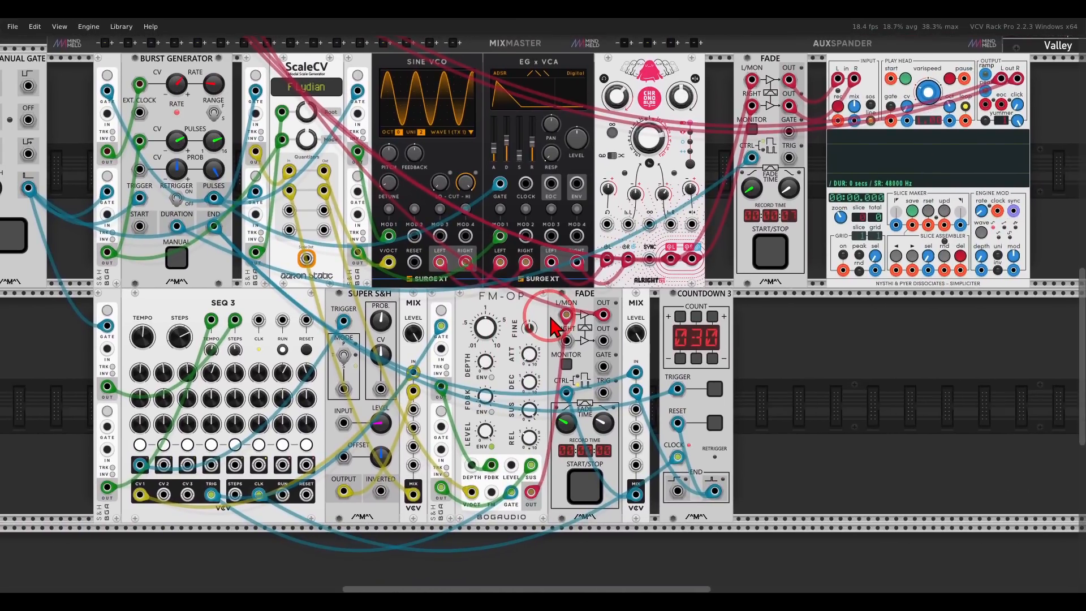
pyautogui.moveTo(425, 88)
pyautogui.mouseDown()
pyautogui.moveTo(340, 59)
pyautogui.moveTo(486, 244)
pyautogui.moveTo(428, 101)
pyautogui.mouseUp()
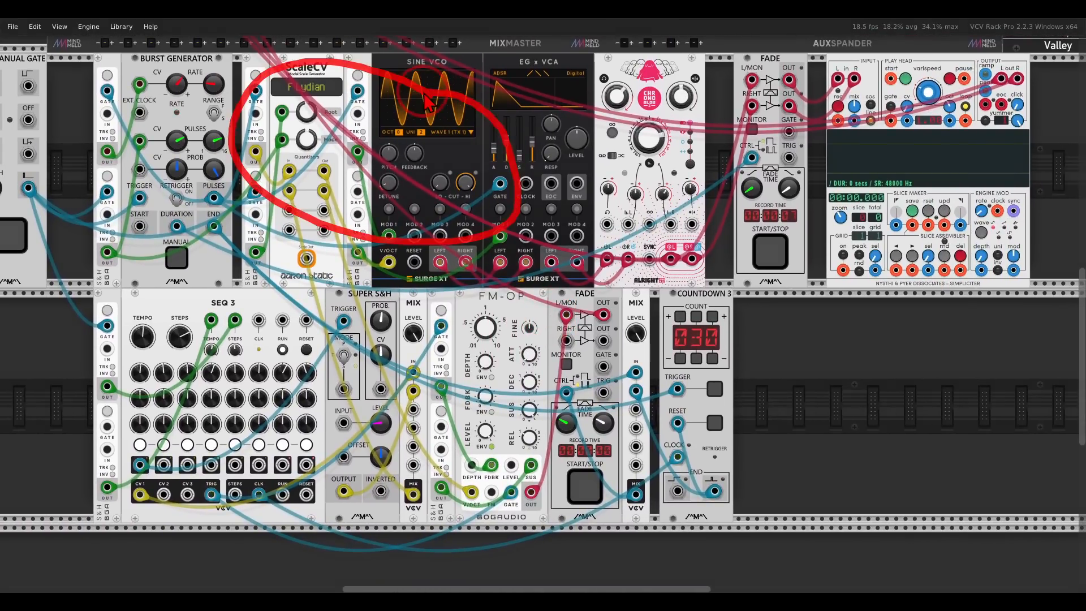
pyautogui.moveTo(999, 76)
pyautogui.mouseDown()
pyautogui.moveTo(866, 62)
pyautogui.moveTo(928, 180)
pyautogui.moveTo(1005, 107)
pyautogui.mouseUp()
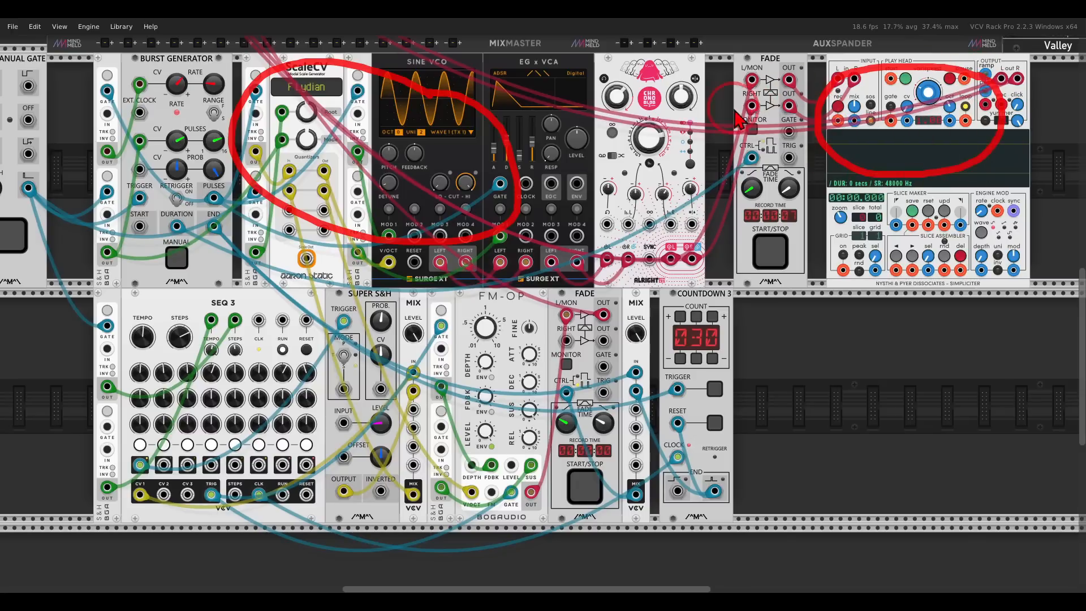
pyautogui.moveTo(735, 119); pyautogui.dragTo(722, 120)
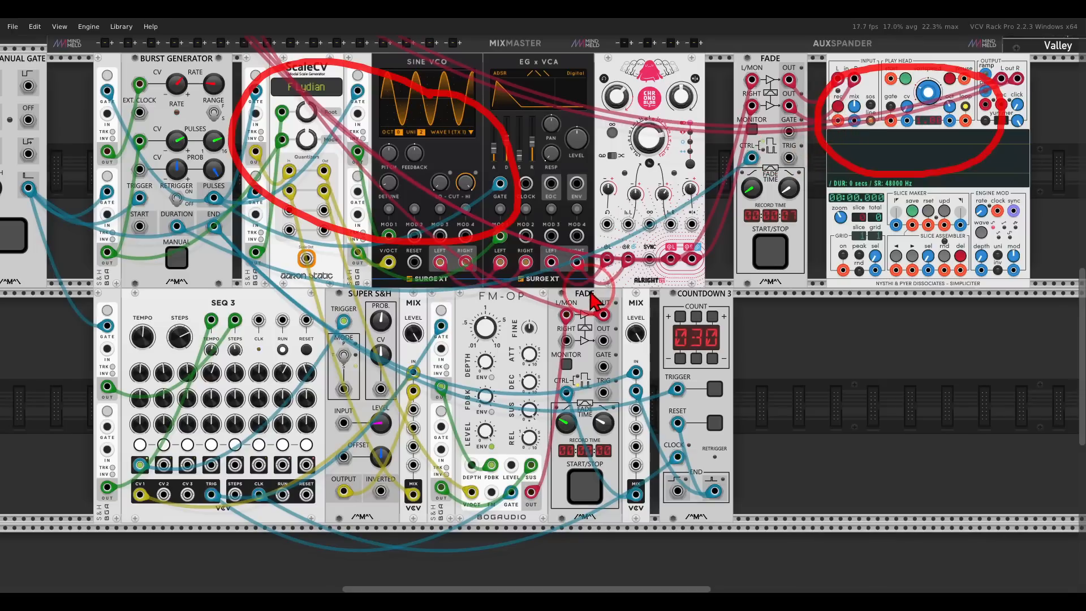
pyautogui.moveTo(750, 320)
pyautogui.mouseDown()
pyautogui.moveTo(469, 327)
pyautogui.moveTo(742, 303)
pyautogui.mouseUp()
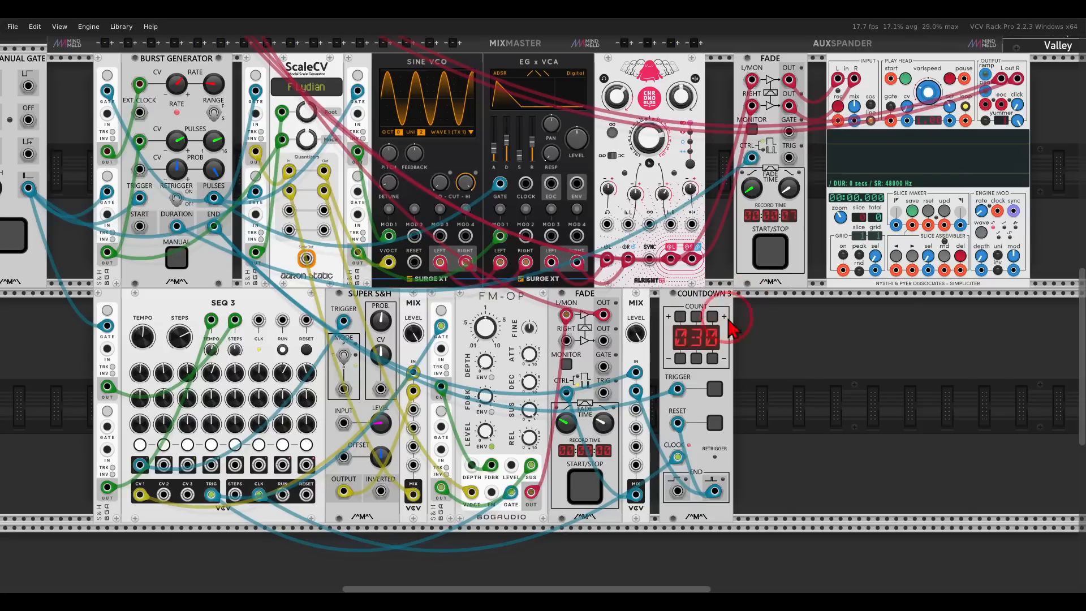
# Fire the MANUAL GATE to run the patch, and lengthen the lower FADE module's fade-in and fade-out times
pyautogui.moveTo(401, 279); pyautogui.dragTo(454, 280)
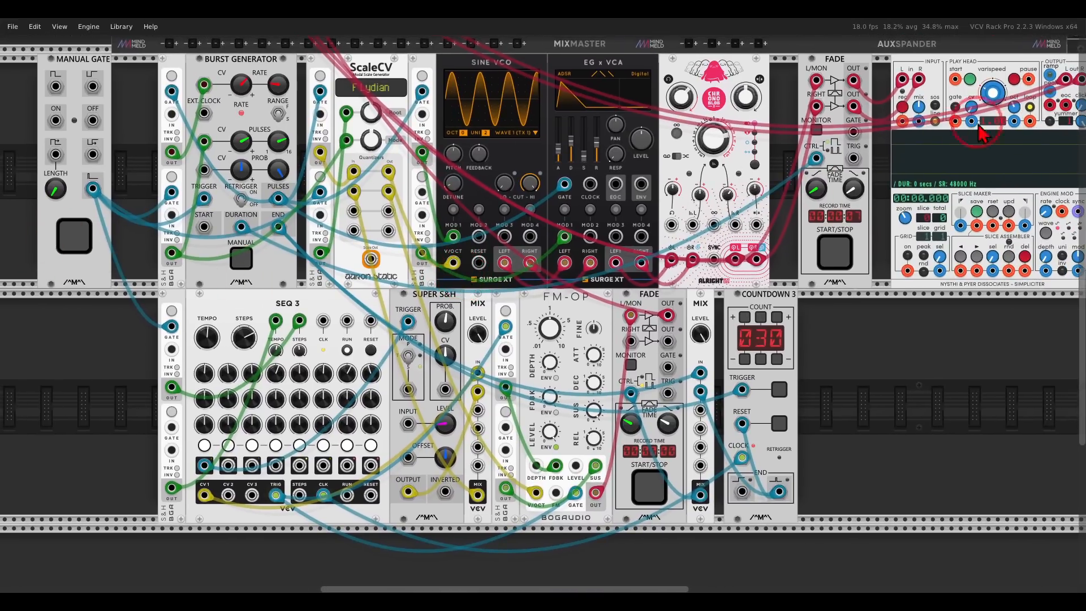
pyautogui.click(74, 238)
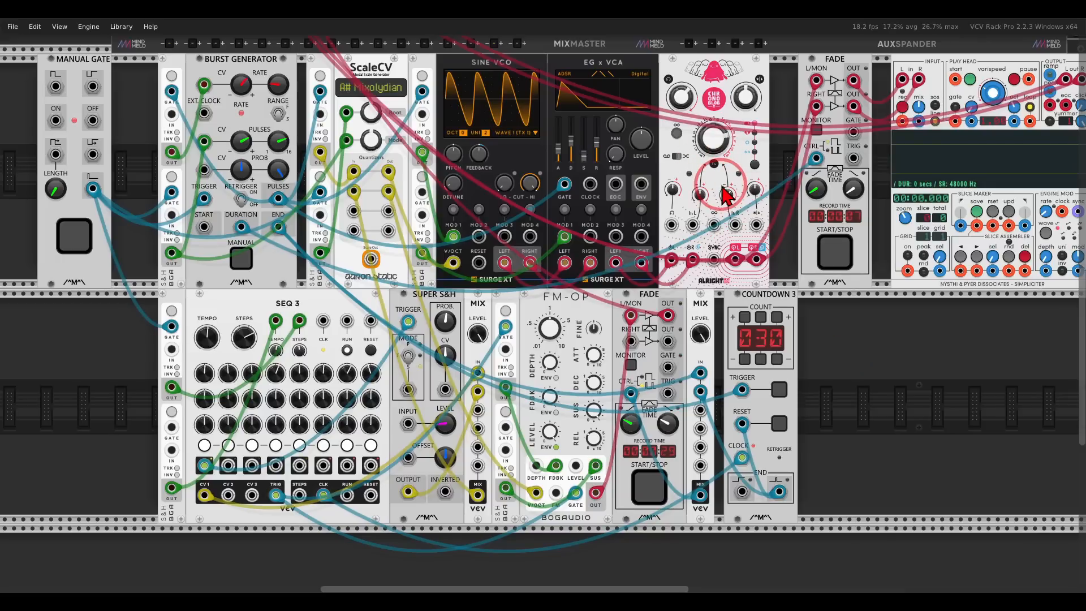
pyautogui.moveTo(628, 419); pyautogui.dragTo(620, 390)
pyautogui.moveTo(666, 417); pyautogui.dragTo(662, 390)
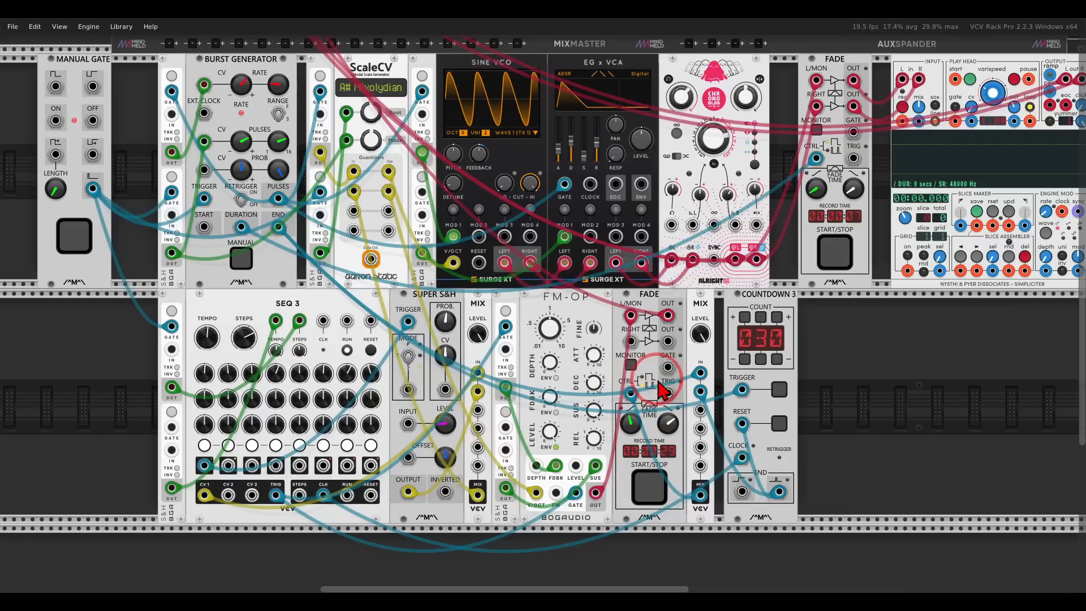
# Shift COUNTDOWN 3 away from the newer MIX module and add a Bogaudio LLFO module beside that MIX
pyautogui.moveTo(587, 316); pyautogui.dragTo(600, 295)
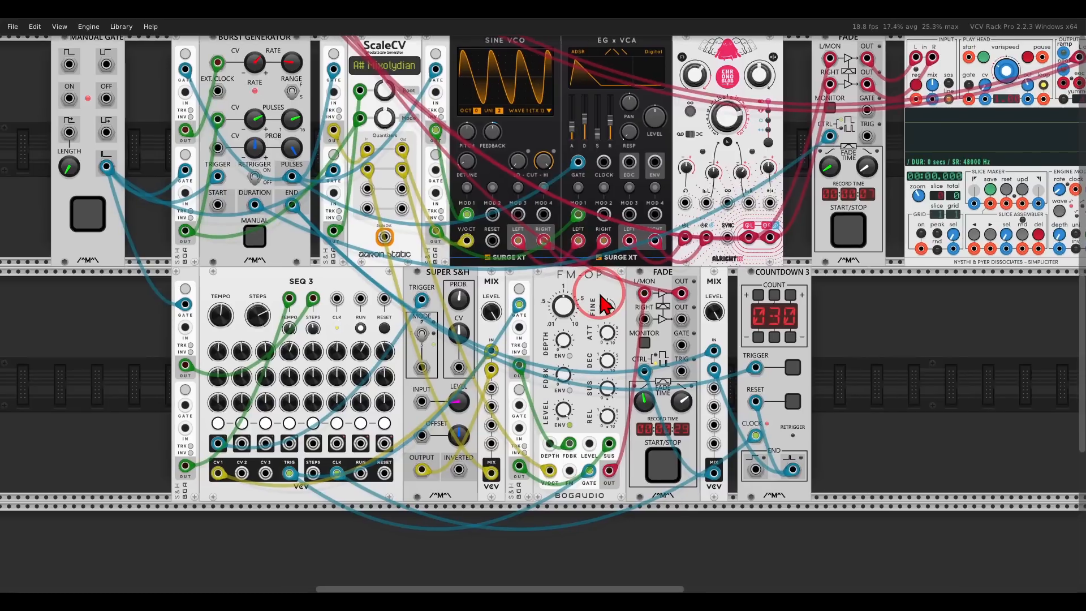
pyautogui.moveTo(747, 279); pyautogui.dragTo(793, 278)
pyautogui.rightClick(757, 292)
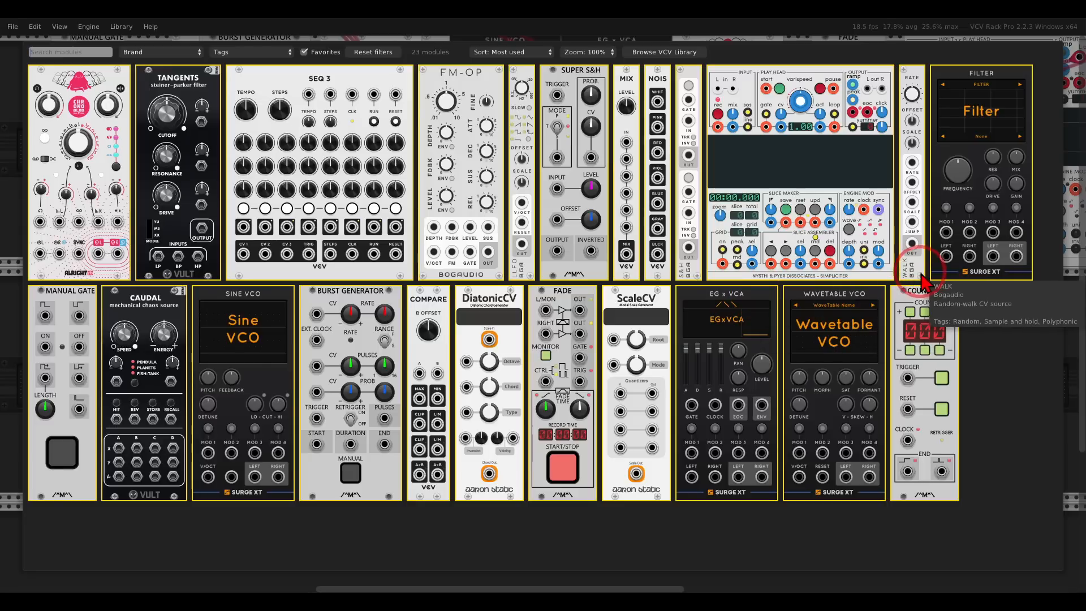
pyautogui.click(516, 237)
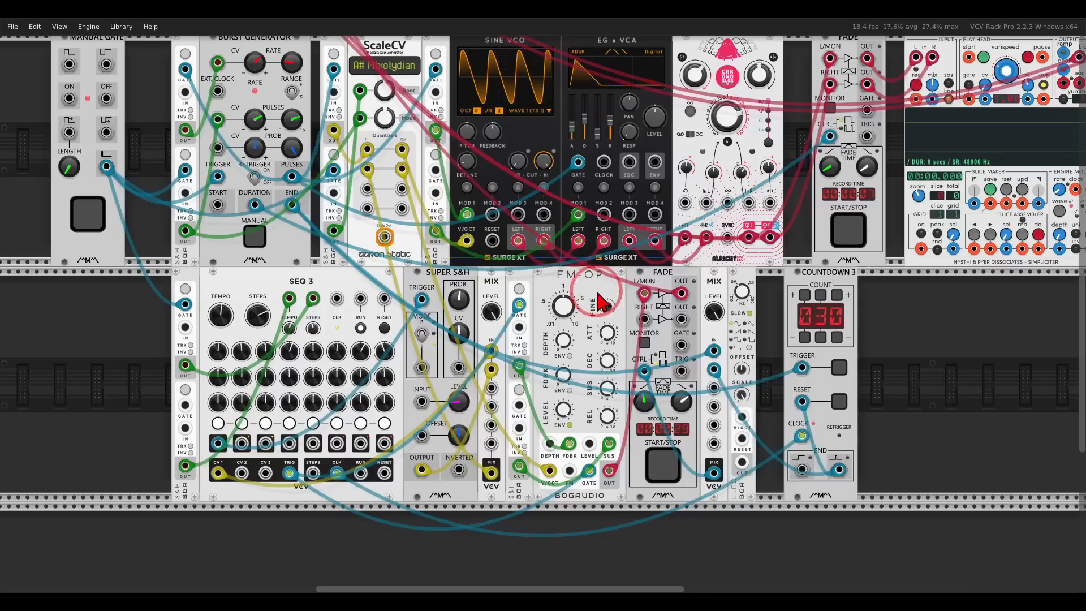
# Patch the LLFO output to the channel 3 pan CV input on the MixMaster
pyautogui.moveTo(742, 462); pyautogui.dragTo(252, 160)
pyautogui.scroll(5, 729, 431)
pyautogui.scroll(-5, 679, 350)
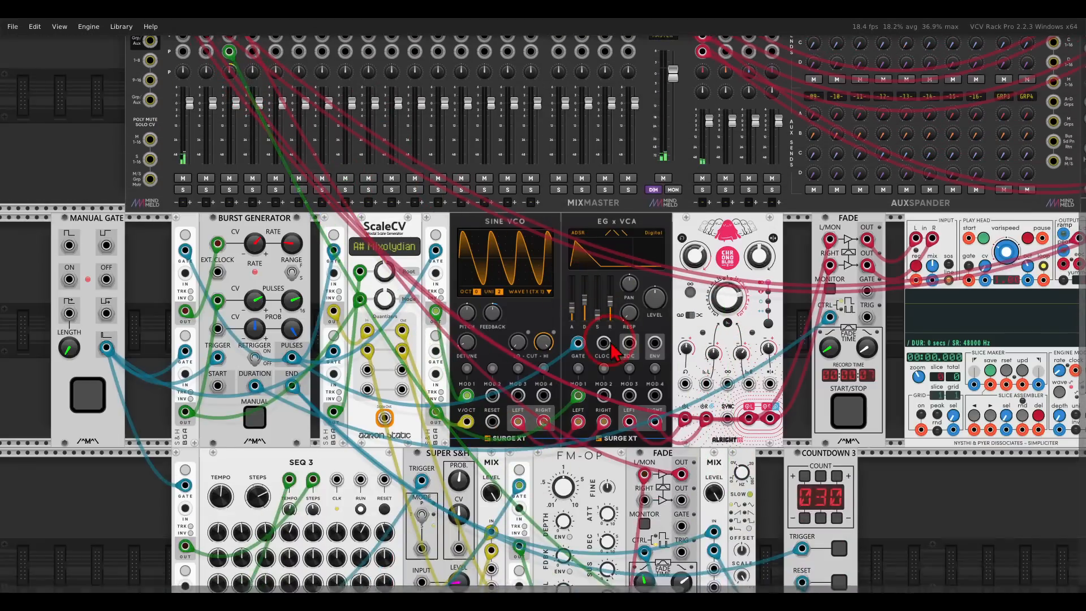
pyautogui.scroll(-2, 679, 351)
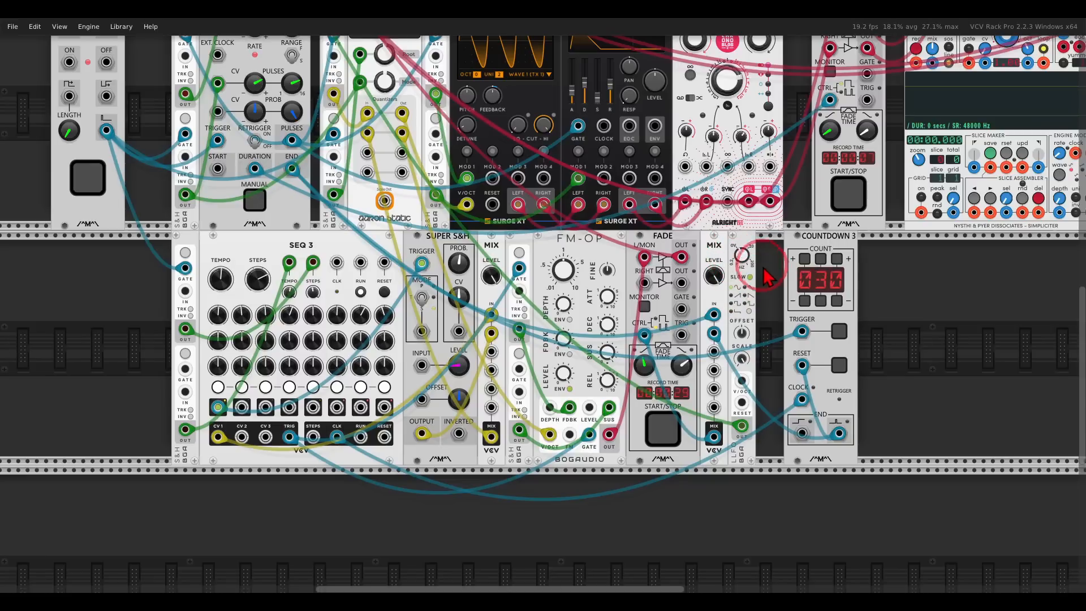
# Move COUNTDOWN 3 up against the LLFO and add a Chronoblob delay module on its other side
pyautogui.moveTo(792, 243); pyautogui.dragTo(765, 243)
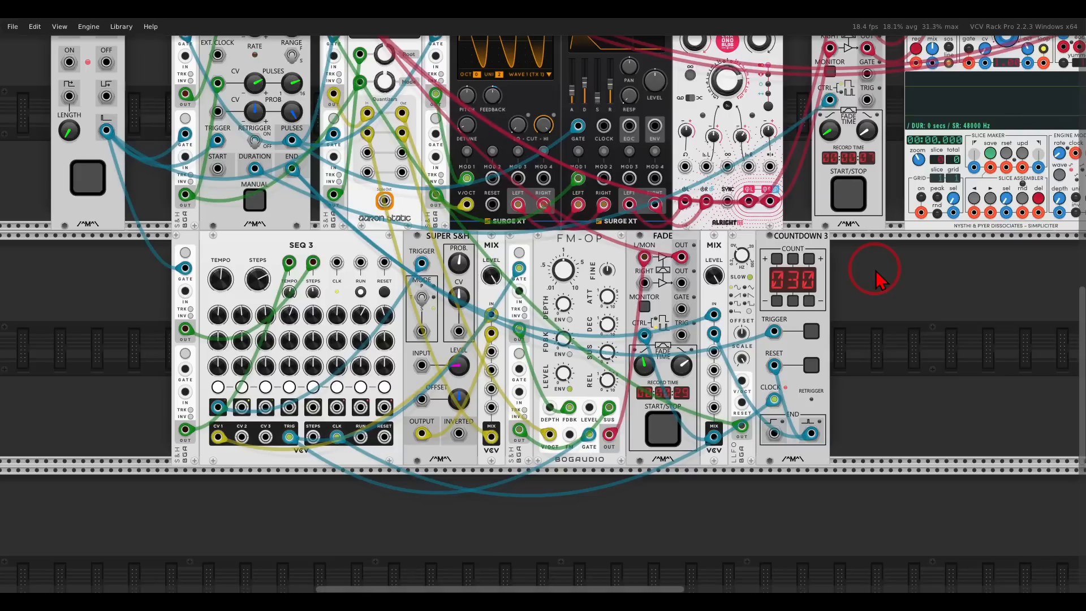
pyautogui.rightClick(914, 339)
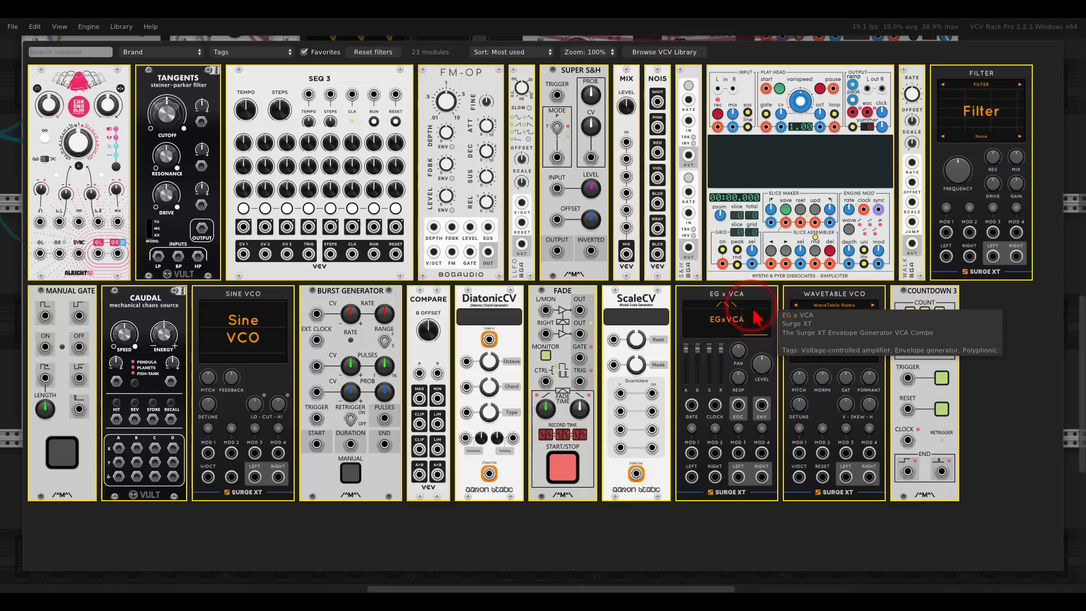
pyautogui.click(93, 122)
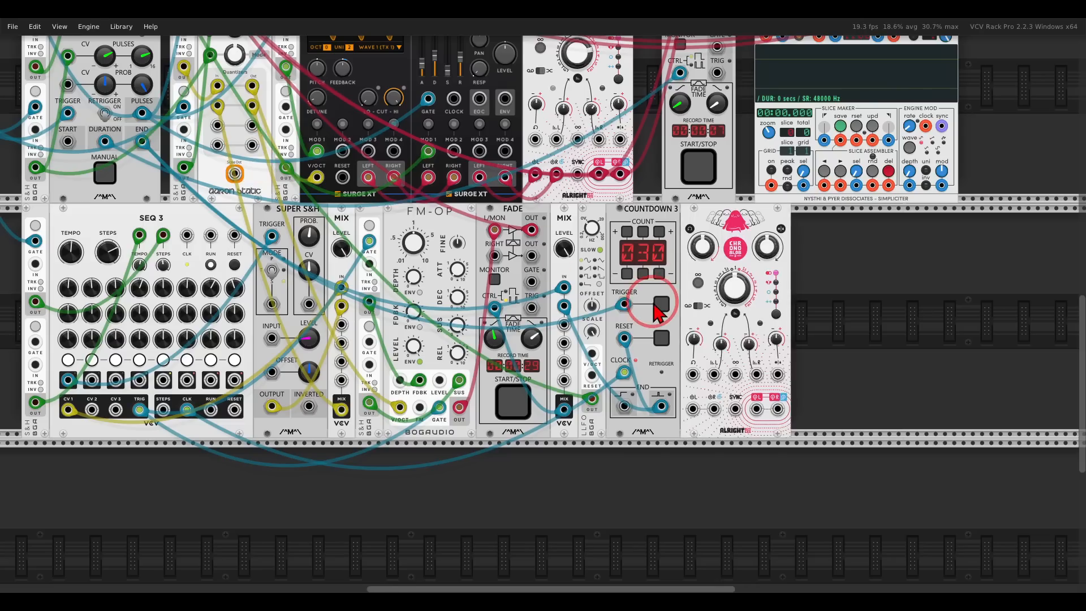
# Patch the lower FADE module's left output into the new Chronoblob's left input
pyautogui.scroll(2, 668, 392)
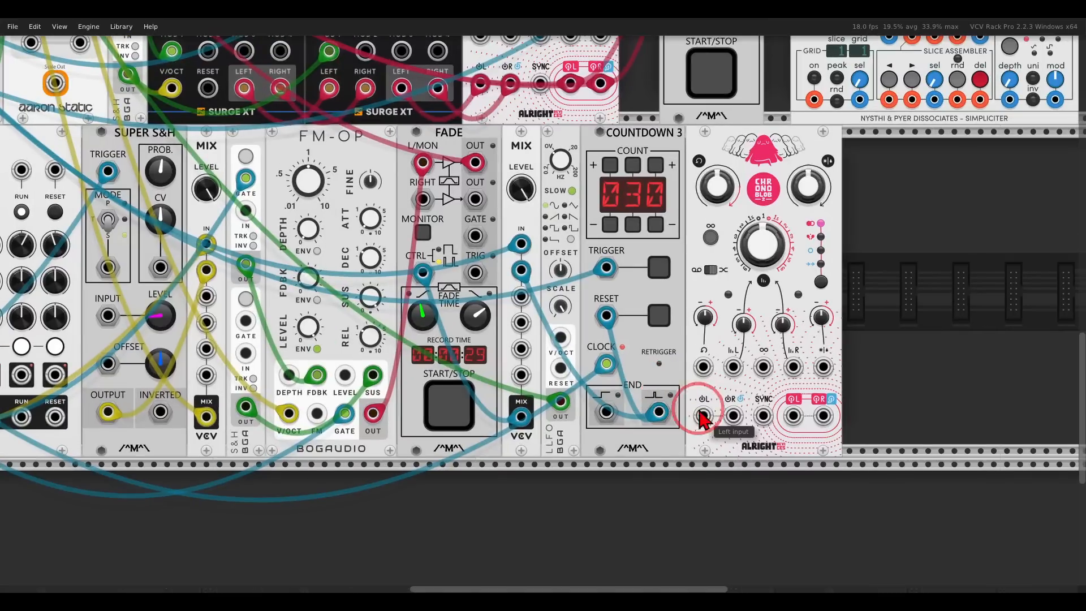
pyautogui.moveTo(703, 415); pyautogui.dragTo(475, 164)
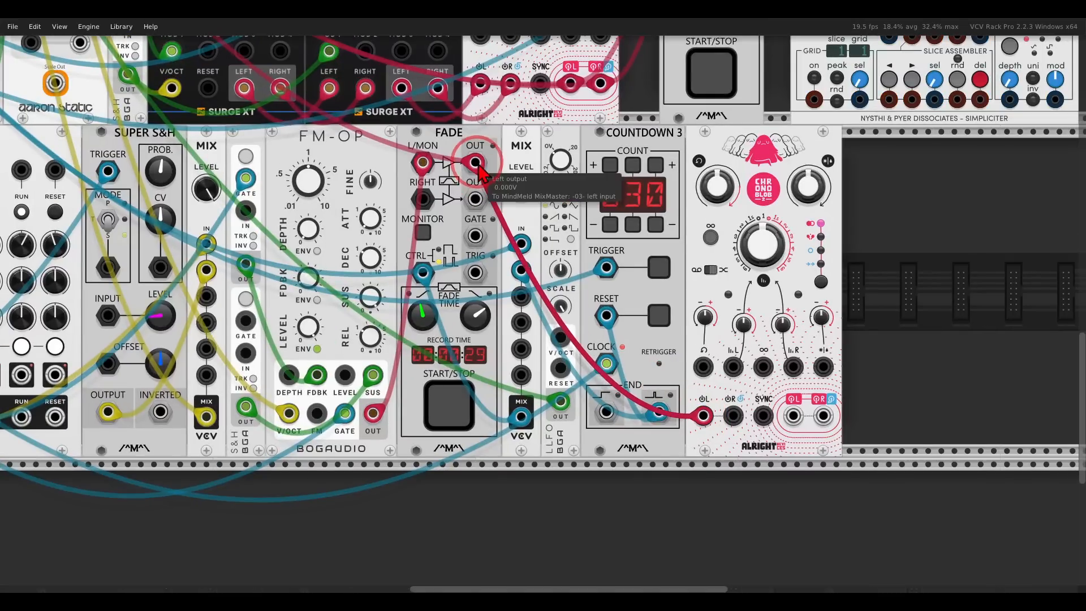
pyautogui.moveTo(757, 266); pyautogui.dragTo(756, 266)
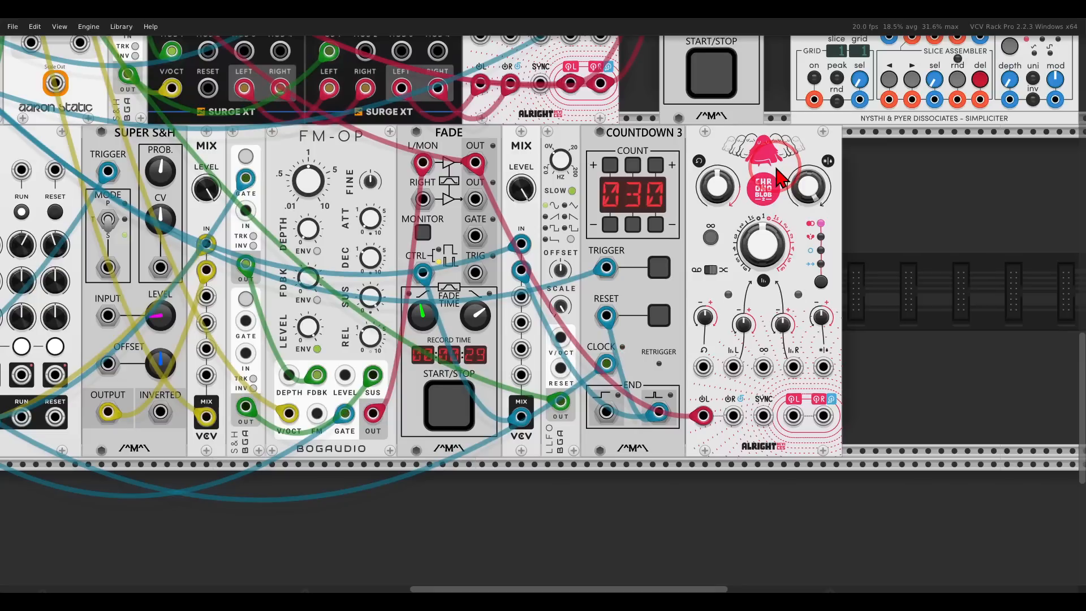
pyautogui.moveTo(717, 188)
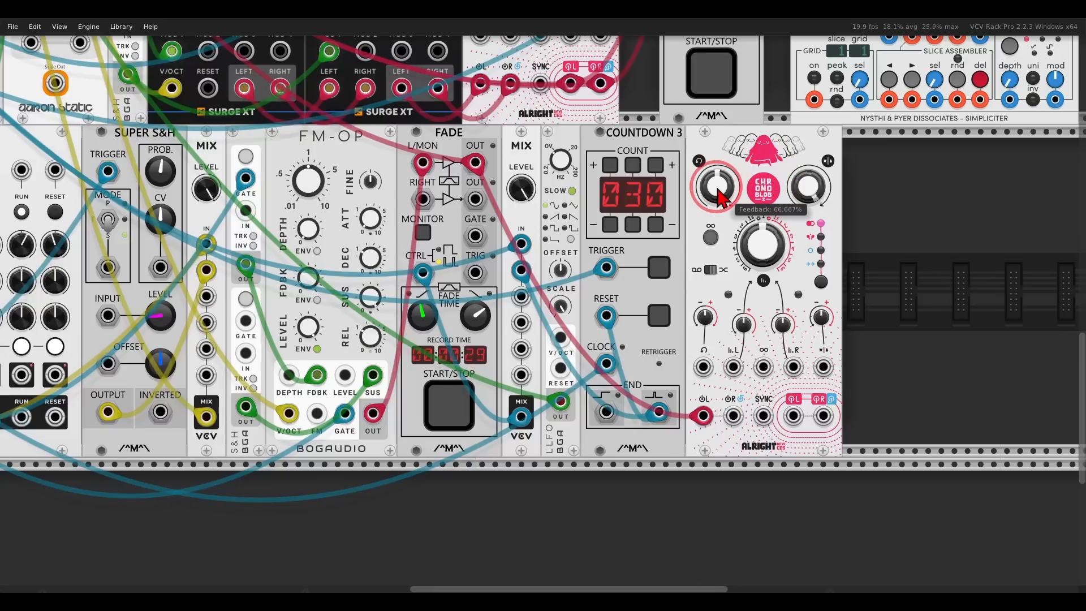
# Patch SEQ 3's CLK output into the new Chronoblob's sync input and adjust that delay's feedback and delay time
pyautogui.moveTo(718, 195); pyautogui.dragTo(816, 136)
pyautogui.scroll(-1, 700, 150)
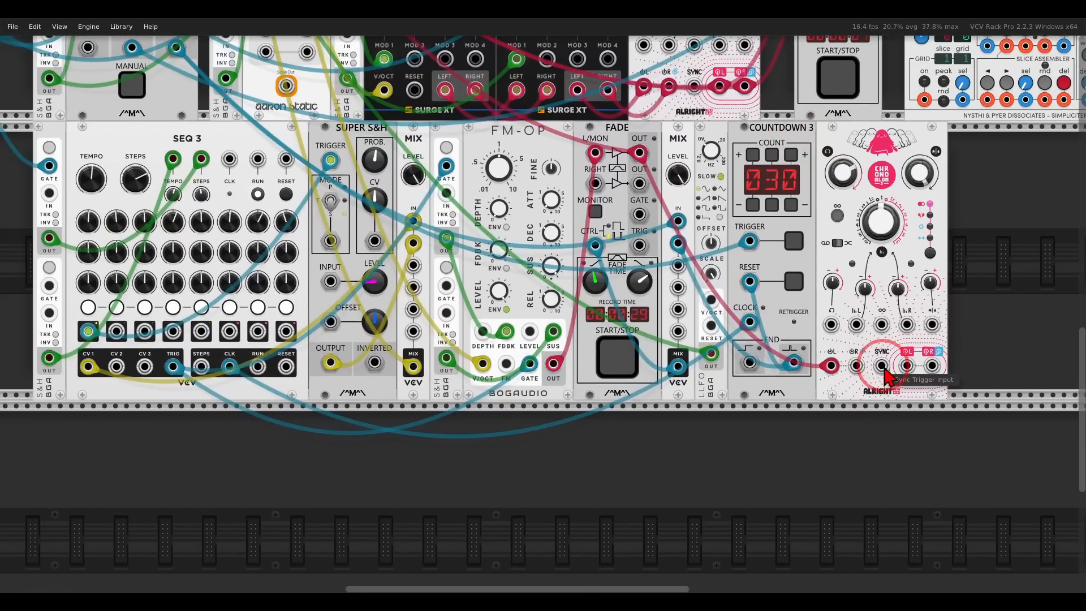
pyautogui.moveTo(887, 377); pyautogui.dragTo(320, 391)
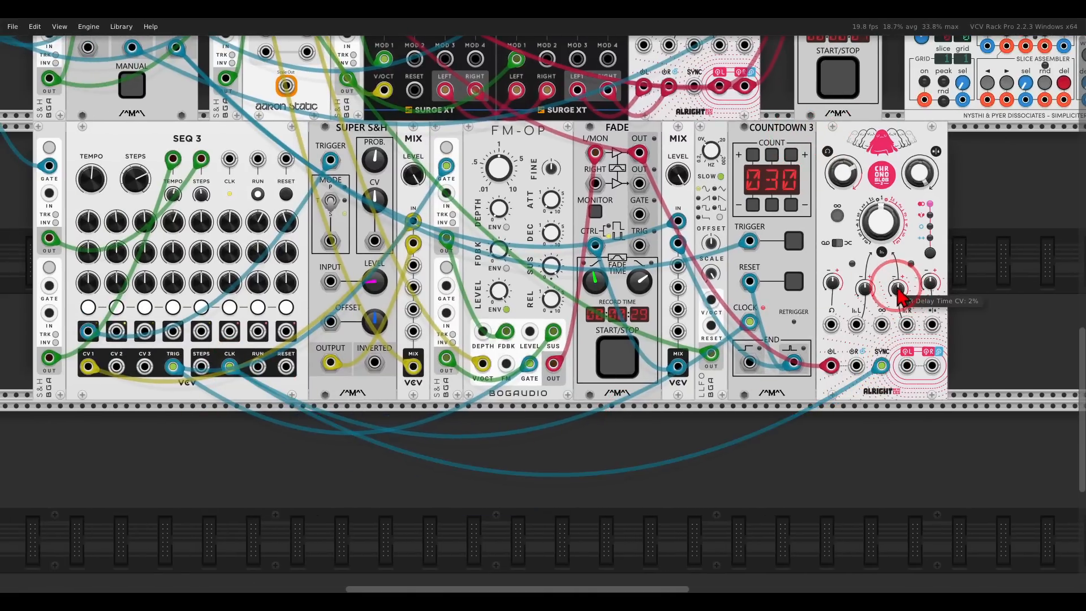
pyautogui.moveTo(900, 294); pyautogui.dragTo(887, 277)
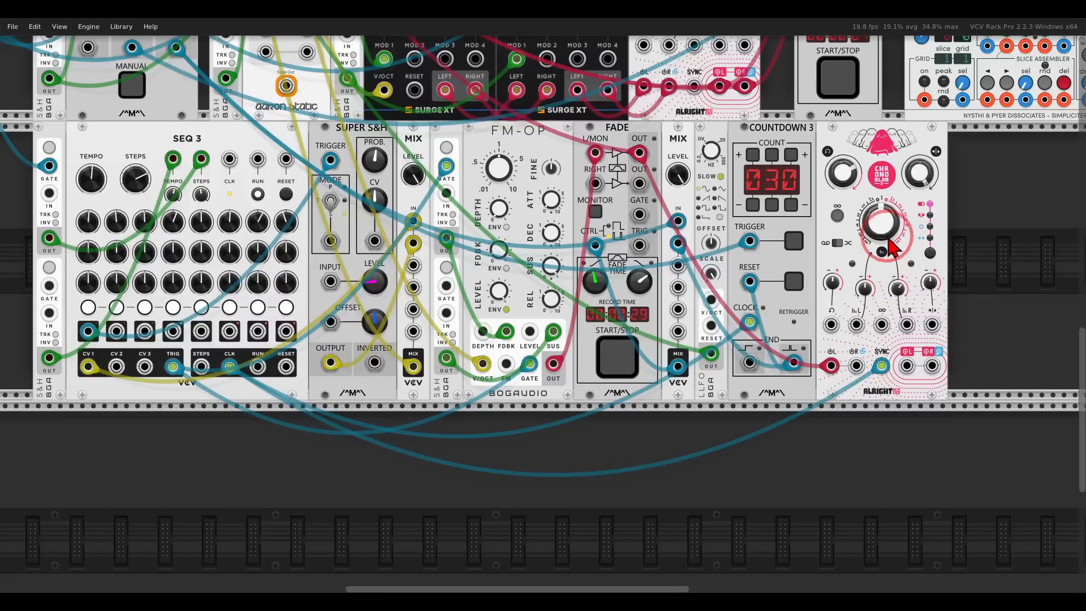
pyautogui.moveTo(888, 230); pyautogui.dragTo(877, 262)
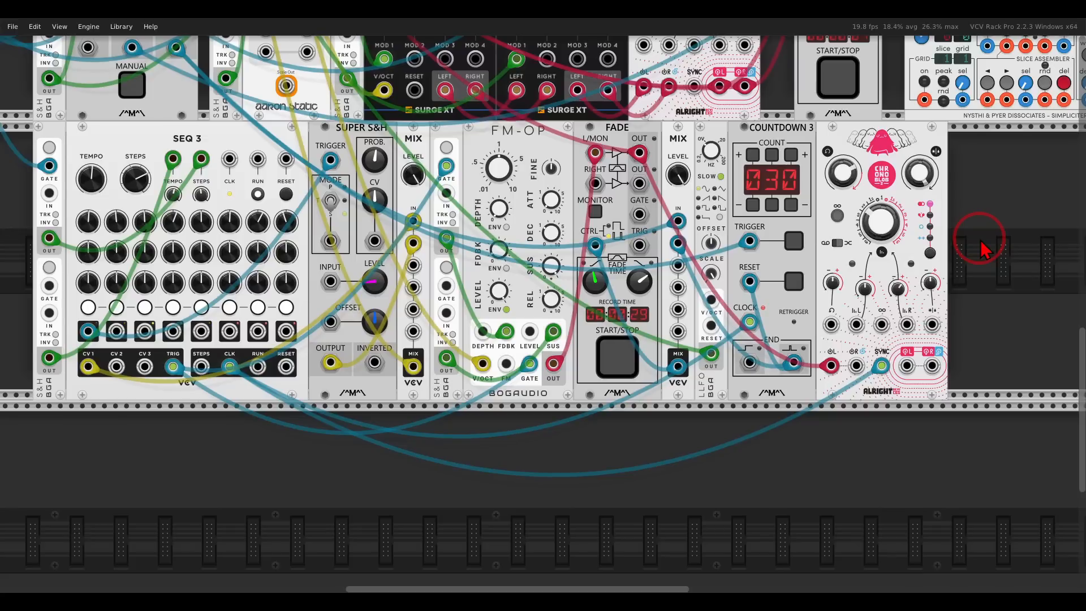
# Add two Vult Tangents filters beside the Chronoblob and patch its left and right outputs into their LP inputs
pyautogui.moveTo(981, 240); pyautogui.dragTo(704, 254)
pyautogui.rightClick(704, 254)
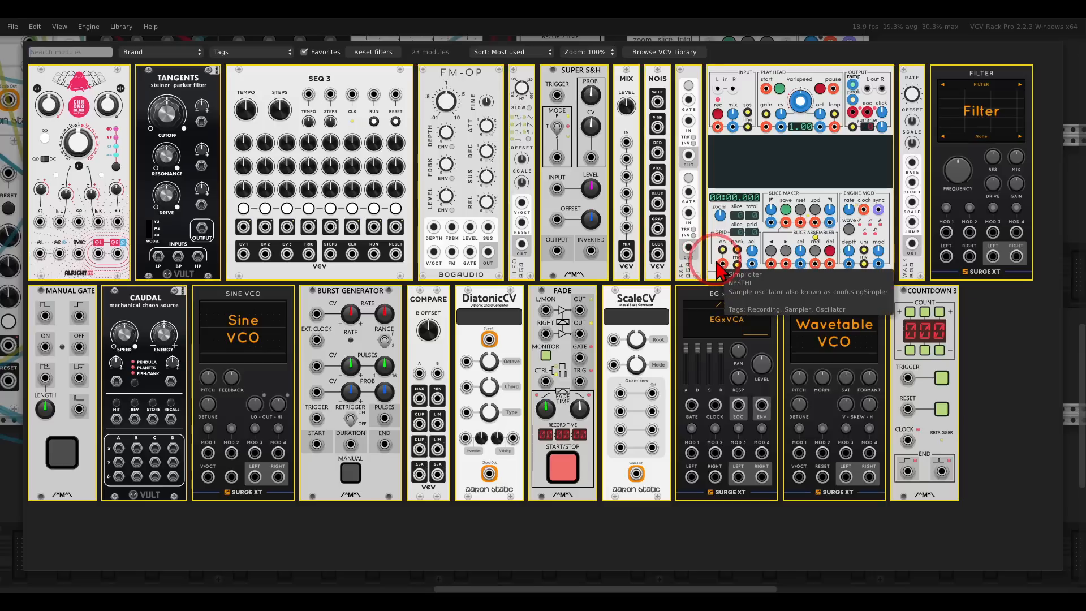
pyautogui.click(187, 121)
pyautogui.moveTo(629, 381); pyautogui.dragTo(811, 384)
pyautogui.hotkey('ctrl', 'd')
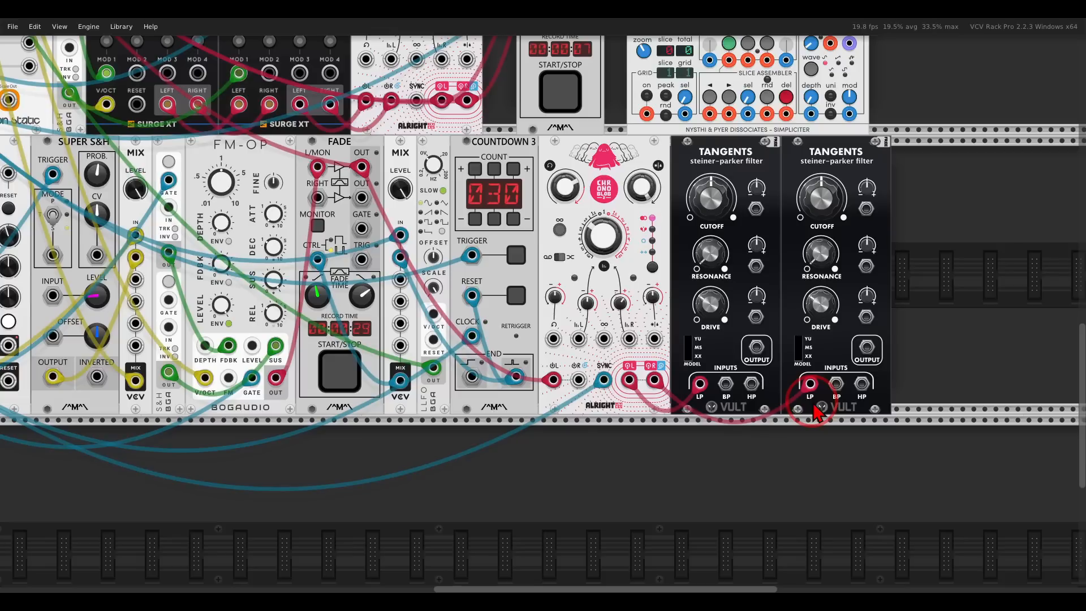
# Add a Bogaudio S&H module beside the second Tangents filter and set its normal range to +/-5V
pyautogui.rightClick(909, 296)
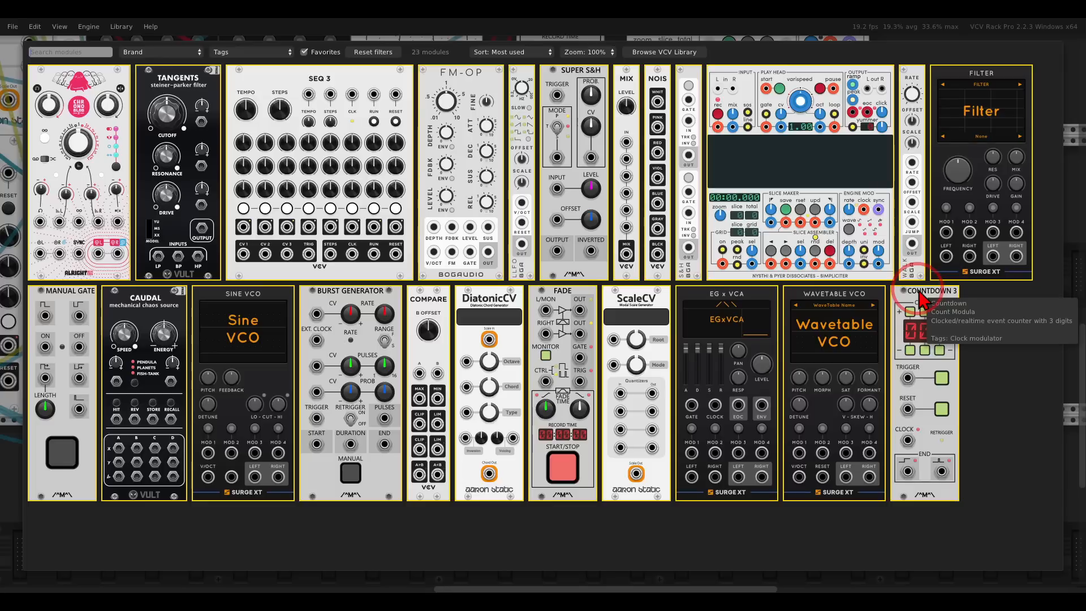
pyautogui.click(700, 124)
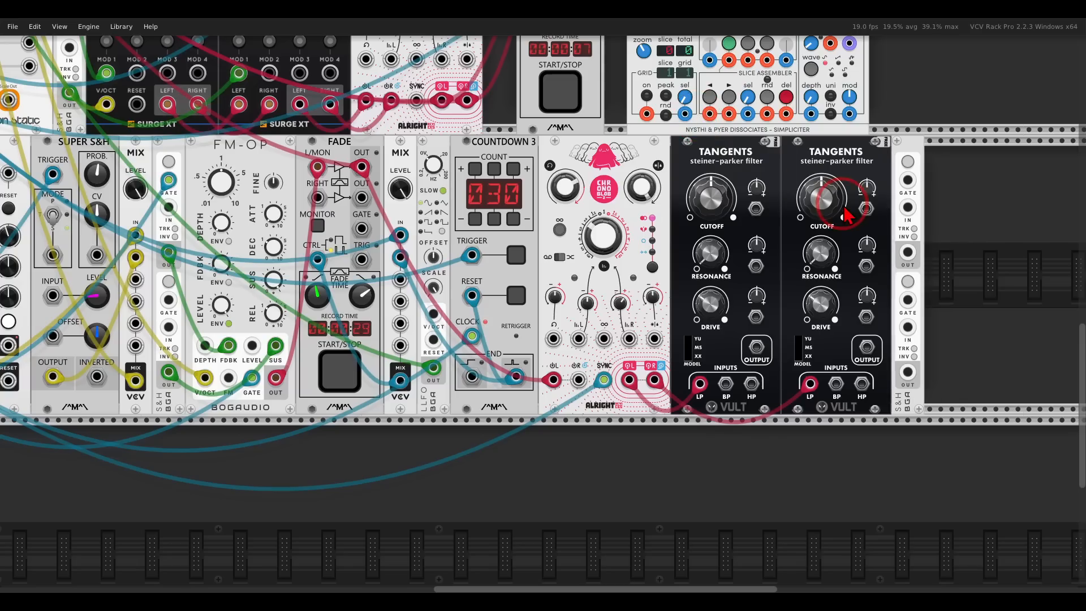
pyautogui.rightClick(909, 150)
pyautogui.moveTo(962, 332)
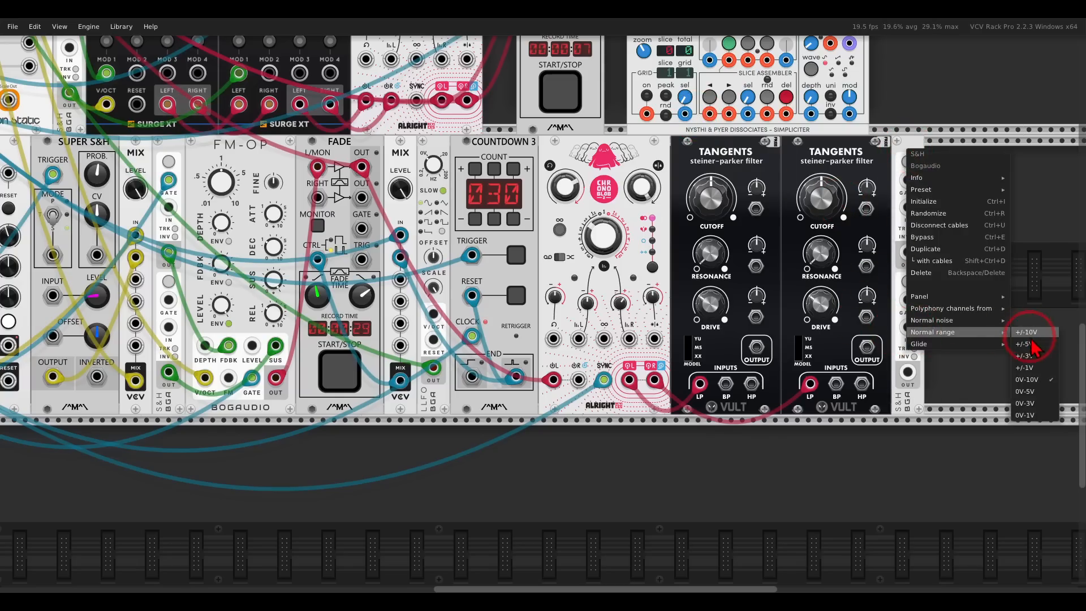
pyautogui.click(1030, 349)
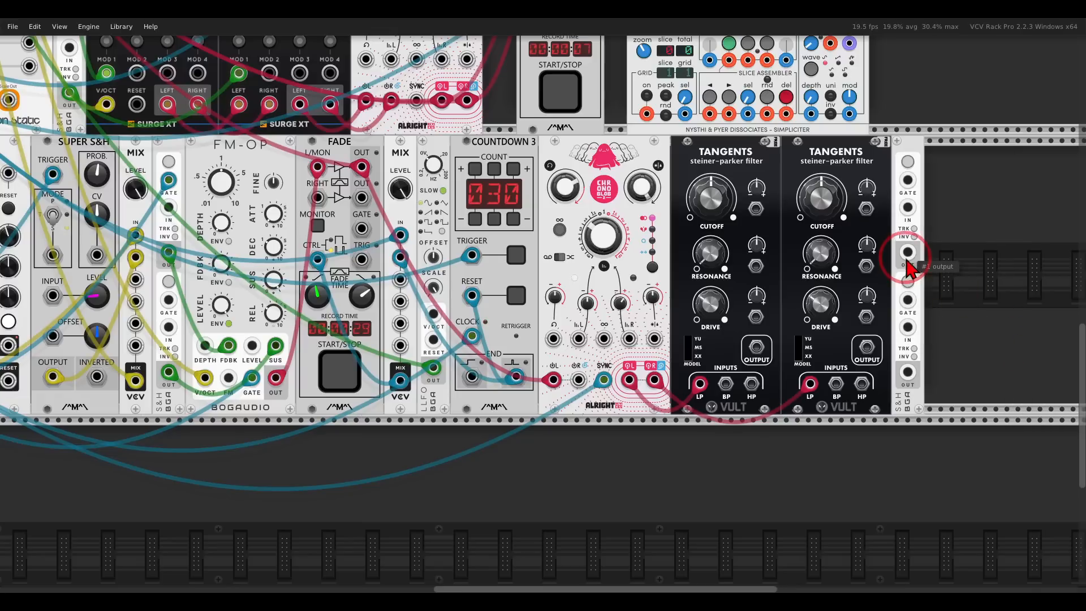
# Patch the two new S&H outputs to the cutoff inputs of the two Tangents filters and adjust the filters' cutoff modulation
pyautogui.moveTo(907, 252); pyautogui.dragTo(756, 209)
pyautogui.moveTo(908, 372); pyautogui.dragTo(838, 42)
pyautogui.moveTo(758, 192); pyautogui.dragTo(802, 387)
pyautogui.moveTo(712, 218); pyautogui.dragTo(706, 180)
pyautogui.moveTo(815, 209); pyautogui.dragTo(802, 183)
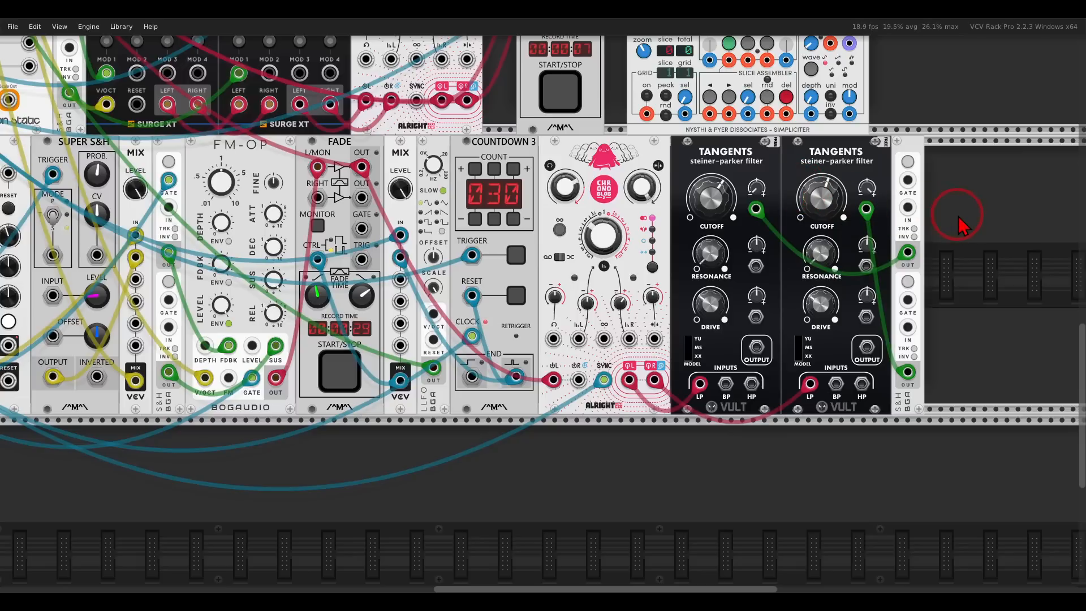
# Patch SEQ 3's step 1 trigger output to the first gate input of the S&H beside the Tangents filters
pyautogui.scroll(-3, 960, 226)
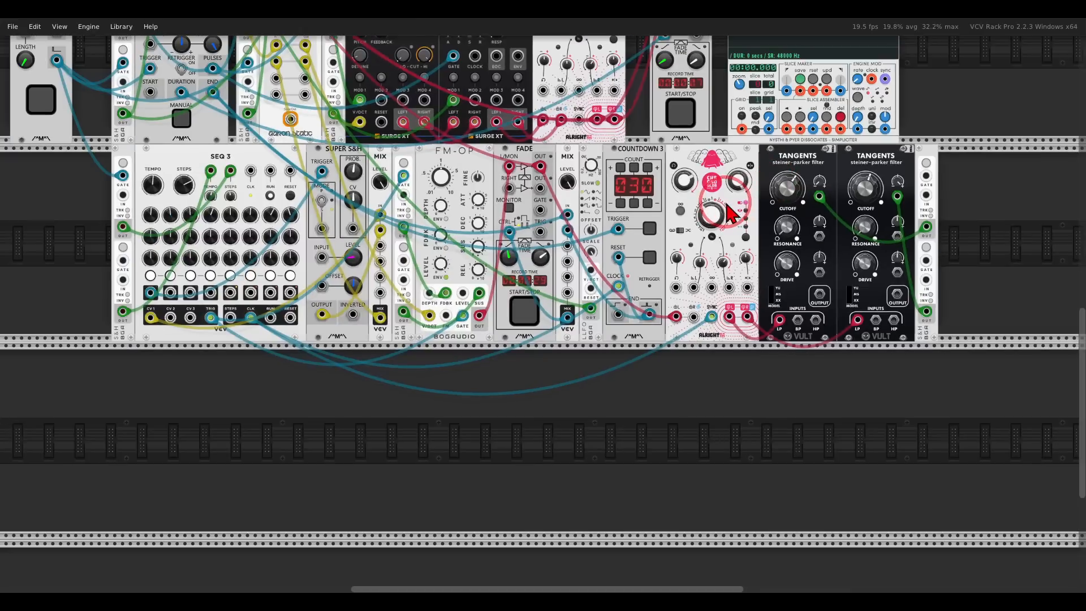
pyautogui.moveTo(727, 204); pyautogui.dragTo(774, 204)
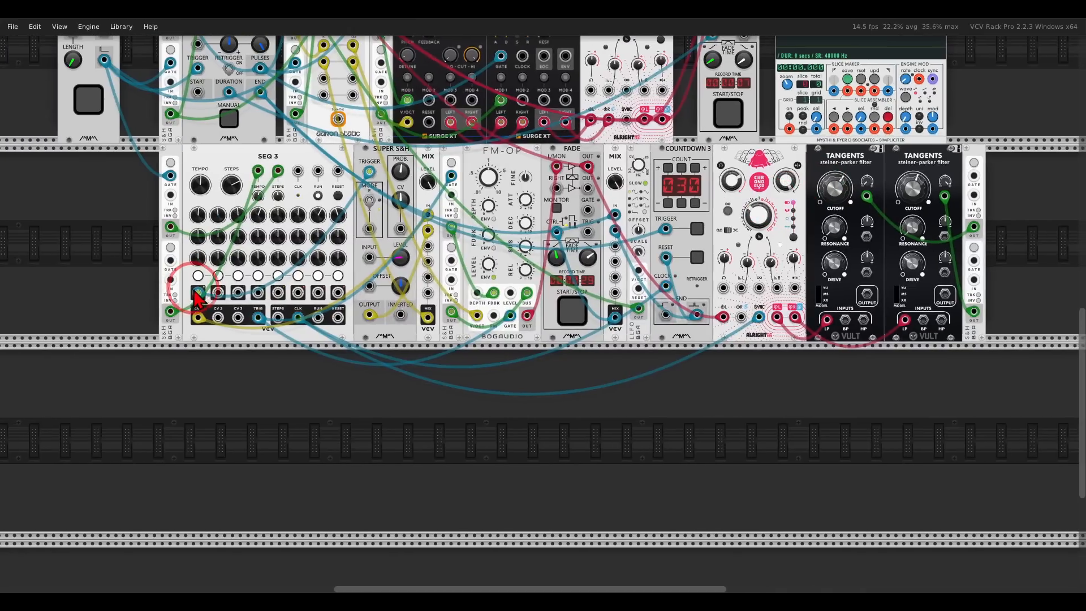
pyautogui.moveTo(198, 293); pyautogui.dragTo(975, 179)
pyautogui.moveTo(994, 216); pyautogui.dragTo(896, 218)
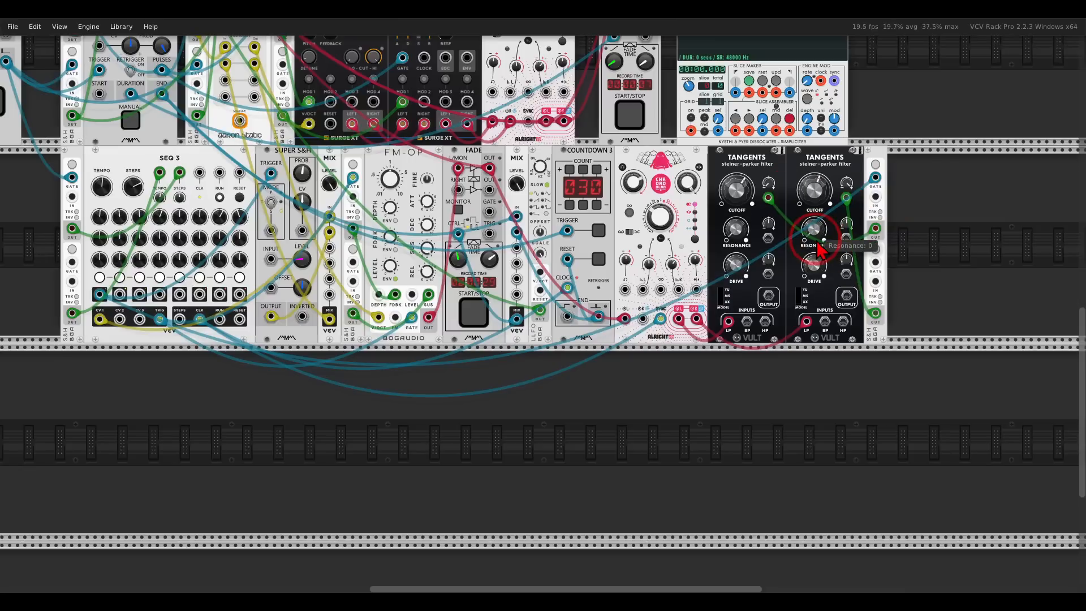
# Increase the glide smoothing of the S&H module that modulates the Tangents filters
pyautogui.scroll(5, 819, 249)
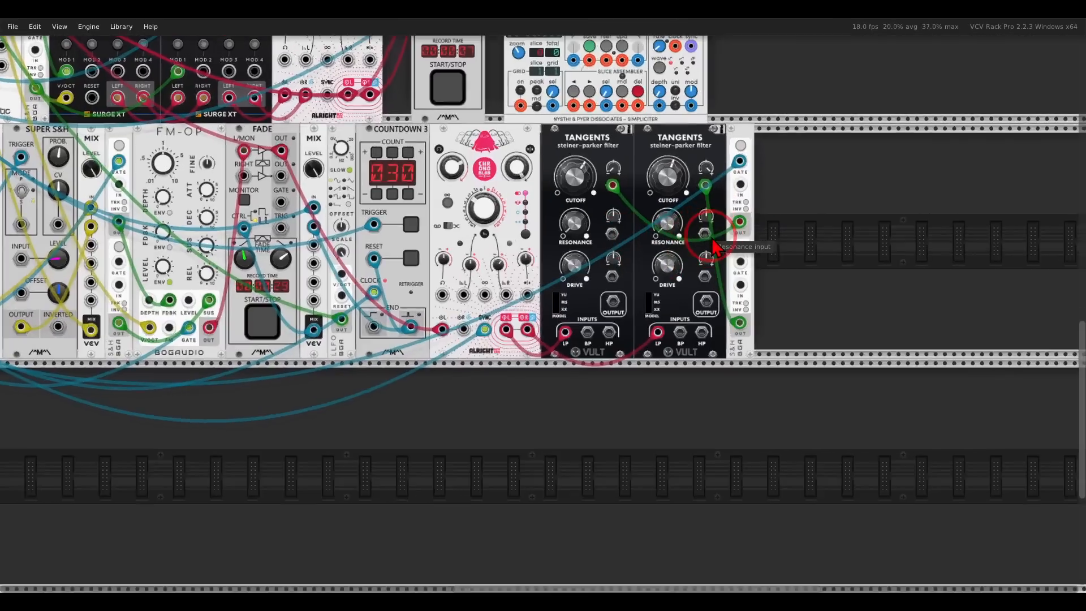
pyautogui.scroll(2, 714, 248)
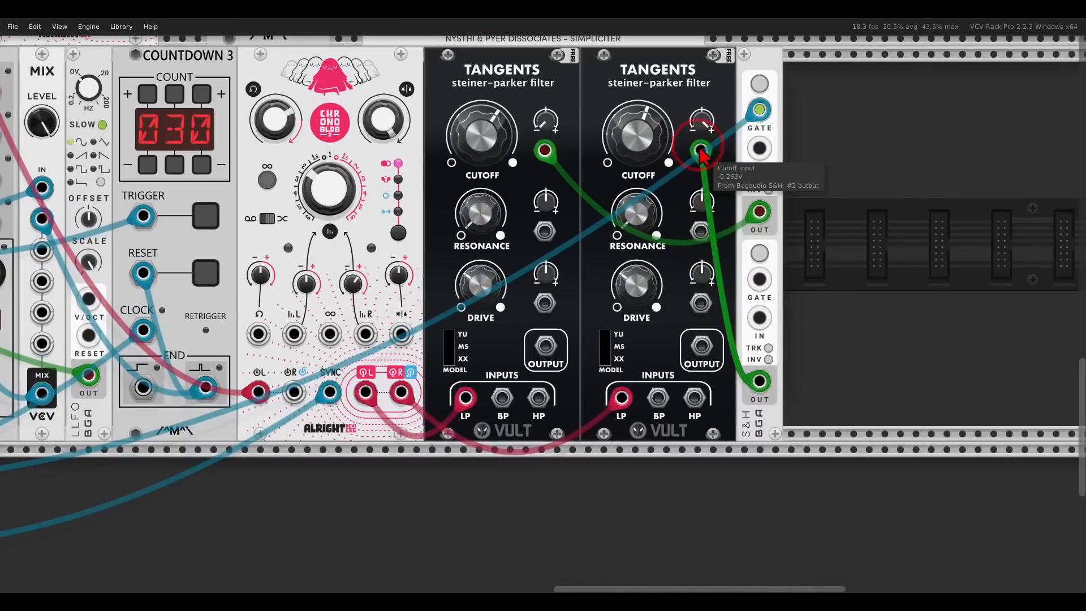
pyautogui.moveTo(643, 216); pyautogui.dragTo(614, 236)
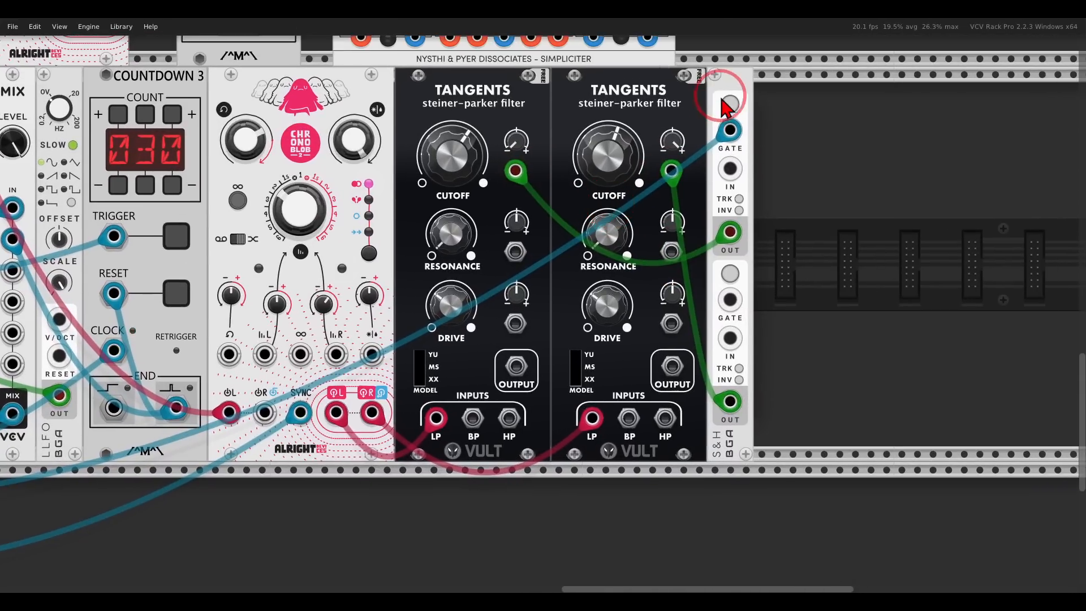
pyautogui.rightClick(721, 95)
pyautogui.click(745, 291)
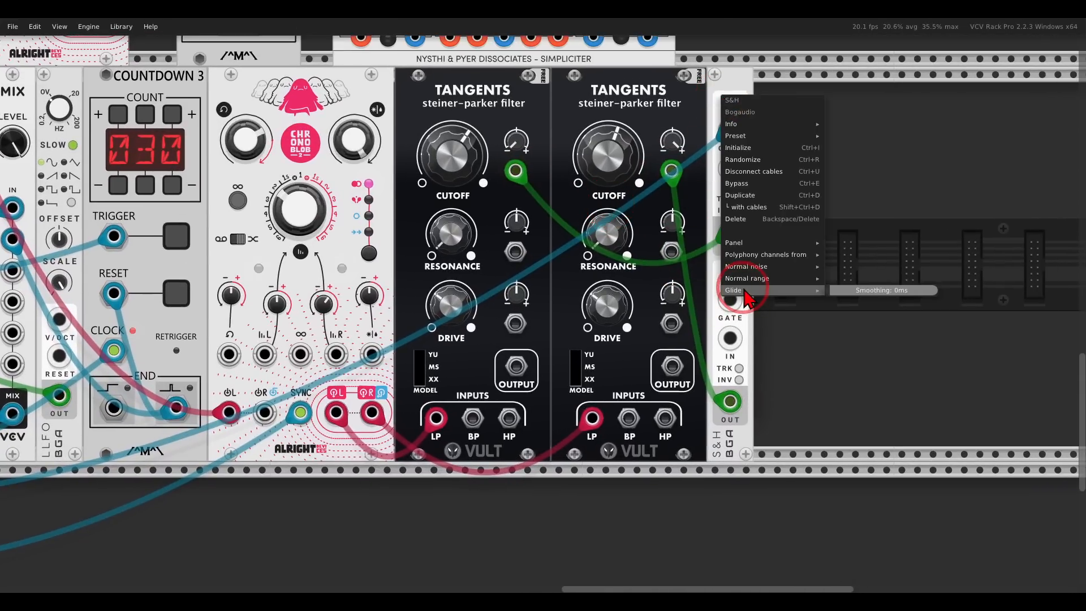
pyautogui.moveTo(807, 291); pyautogui.dragTo(1031, 283)
pyautogui.click(881, 186)
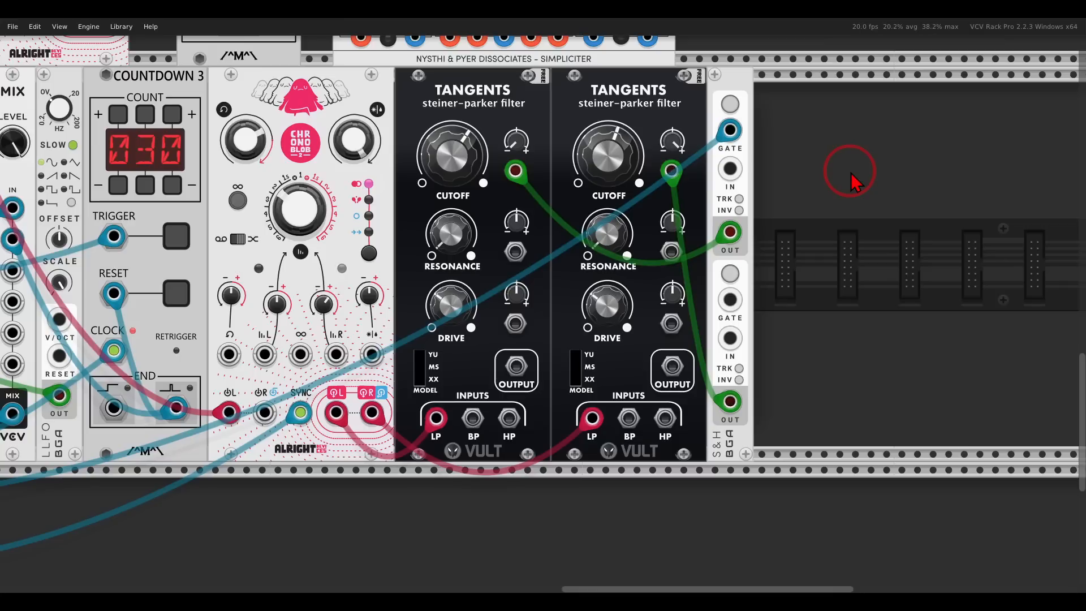
# Add a FADE module beside that S&H and patch the two Tangents outputs into its L/MON and right inputs
pyautogui.rightClick(851, 173)
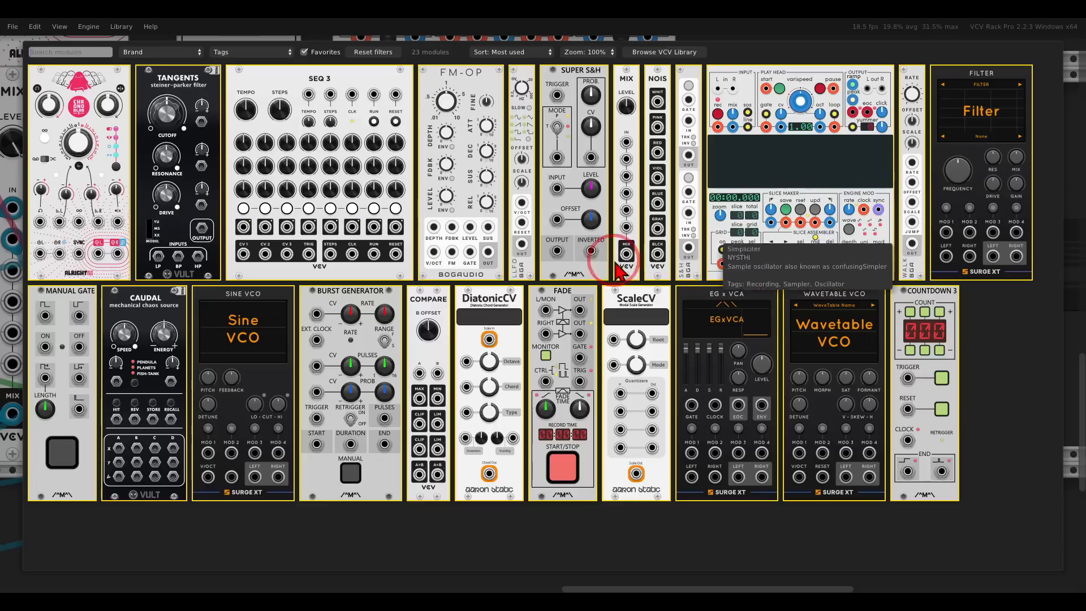
pyautogui.moveTo(578, 300); pyautogui.dragTo(678, 290)
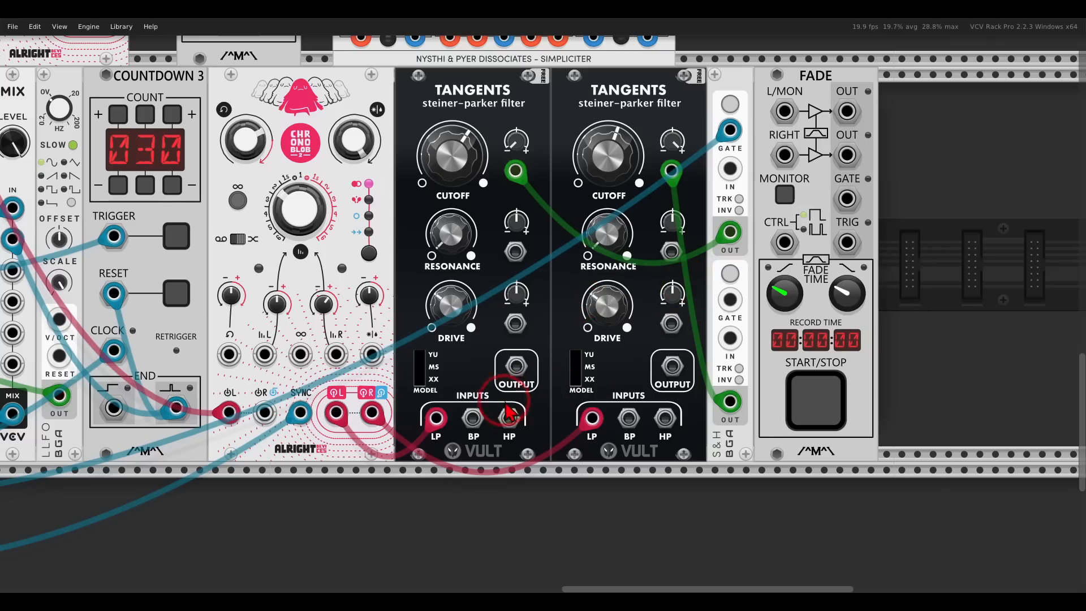
pyautogui.moveTo(516, 367); pyautogui.dragTo(784, 112)
pyautogui.moveTo(784, 154); pyautogui.dragTo(672, 361)
# Patch the new FADE module's two outputs to the left and right inputs of MixMaster channel 4
pyautogui.scroll(-3, 610, 295)
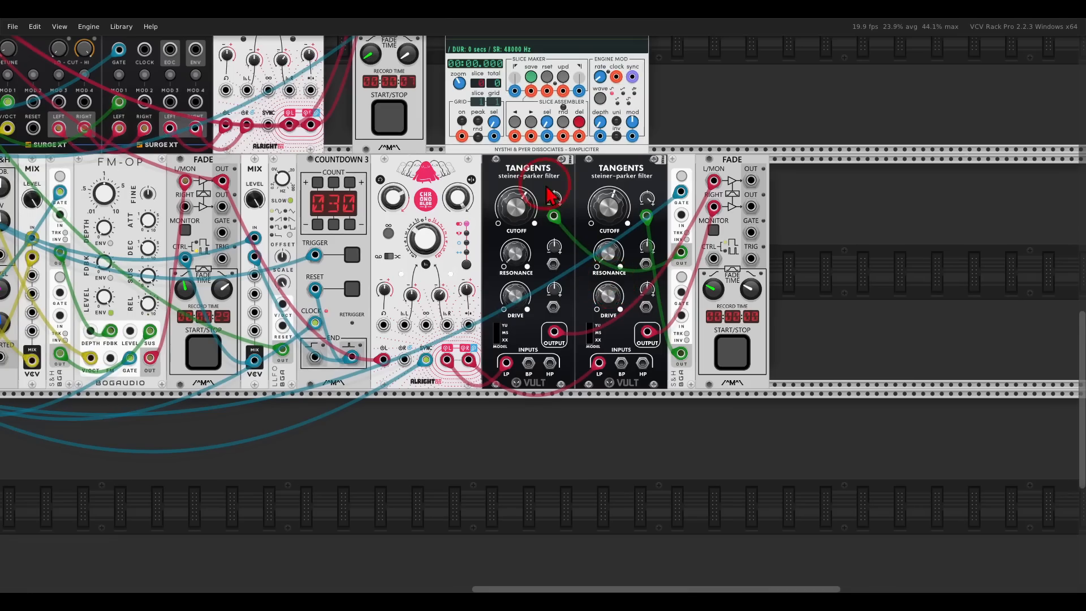
pyautogui.moveTo(555, 203); pyautogui.dragTo(765, 279)
pyautogui.press('Up')
pyautogui.press('Left')
pyautogui.moveTo(949, 261); pyautogui.dragTo(933, 377)
pyautogui.press('Right')
pyautogui.press('Down')
pyautogui.press('Up')
pyautogui.press('Left')
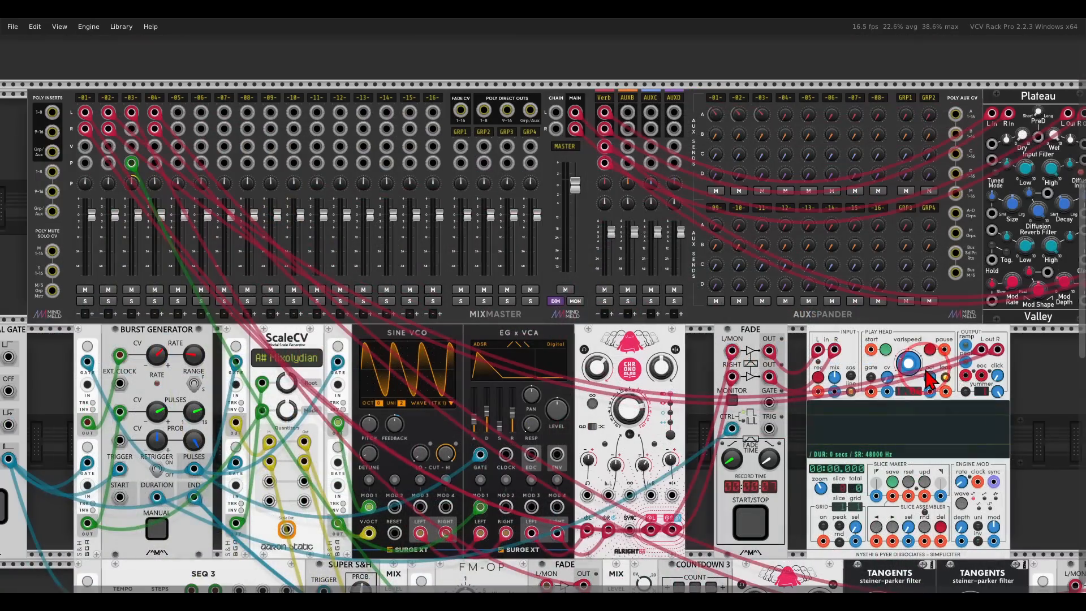
pyautogui.press('Down')
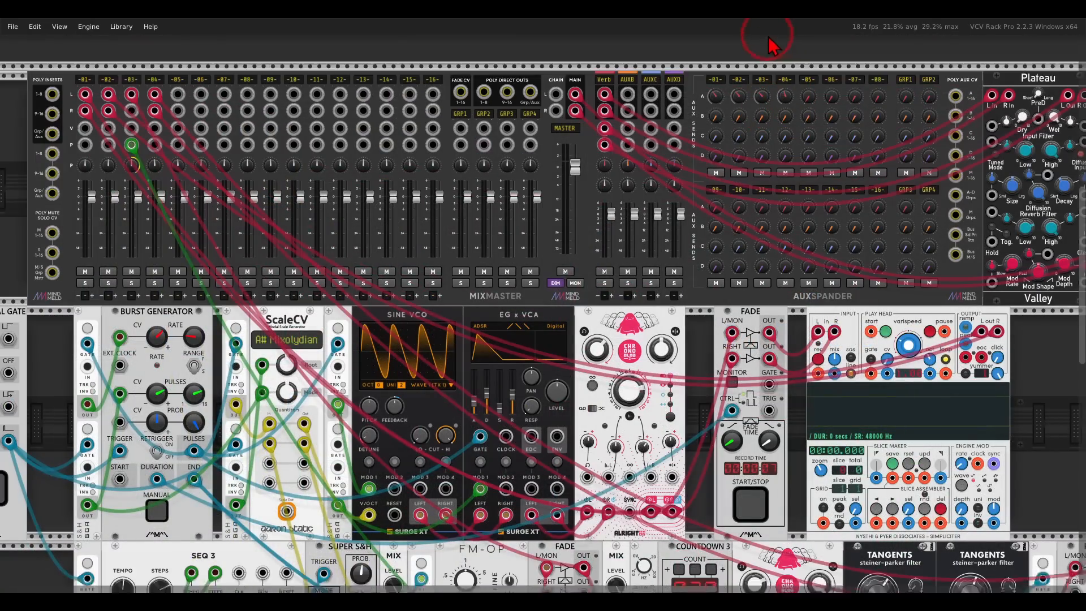
pyautogui.press('Right')
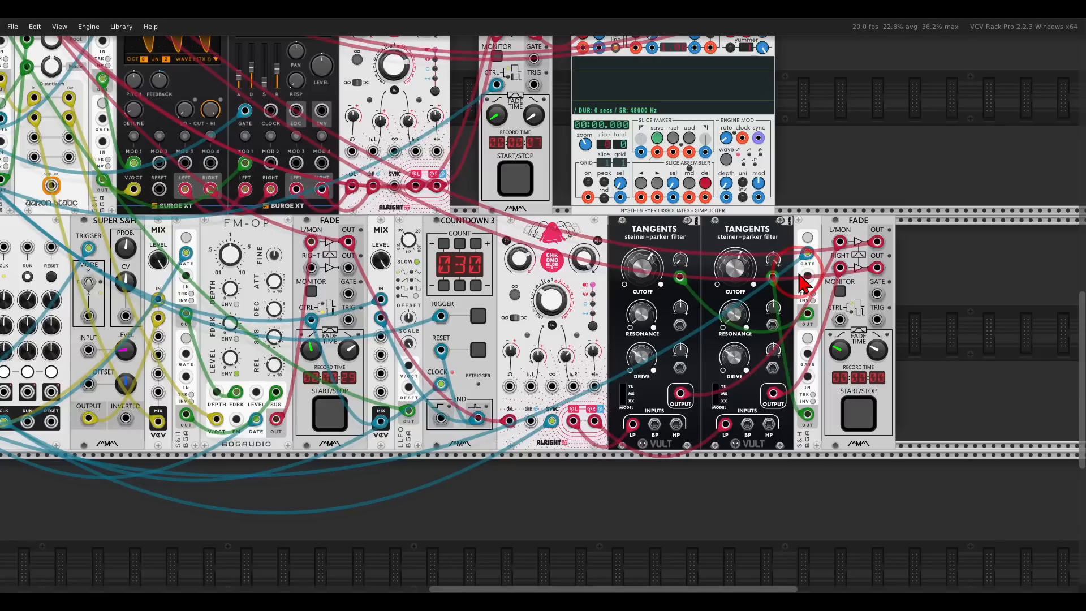
# Patch COUNTDOWN 3's end trigger output to the control input of the FADE module after the Tangents filters
pyautogui.moveTo(771, 354); pyautogui.dragTo(696, 269)
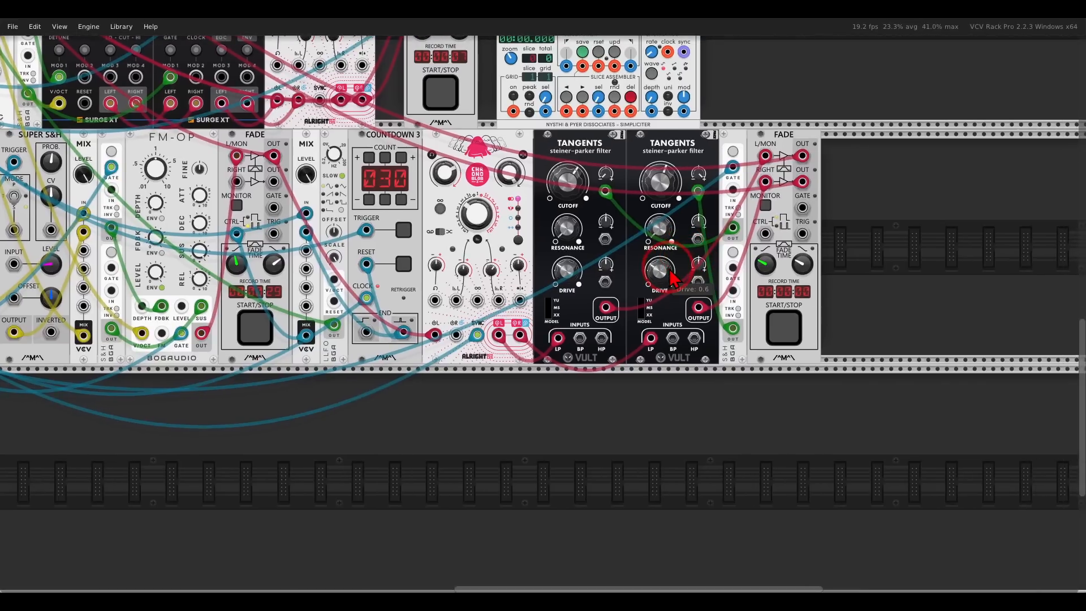
pyautogui.scroll(2, 669, 270)
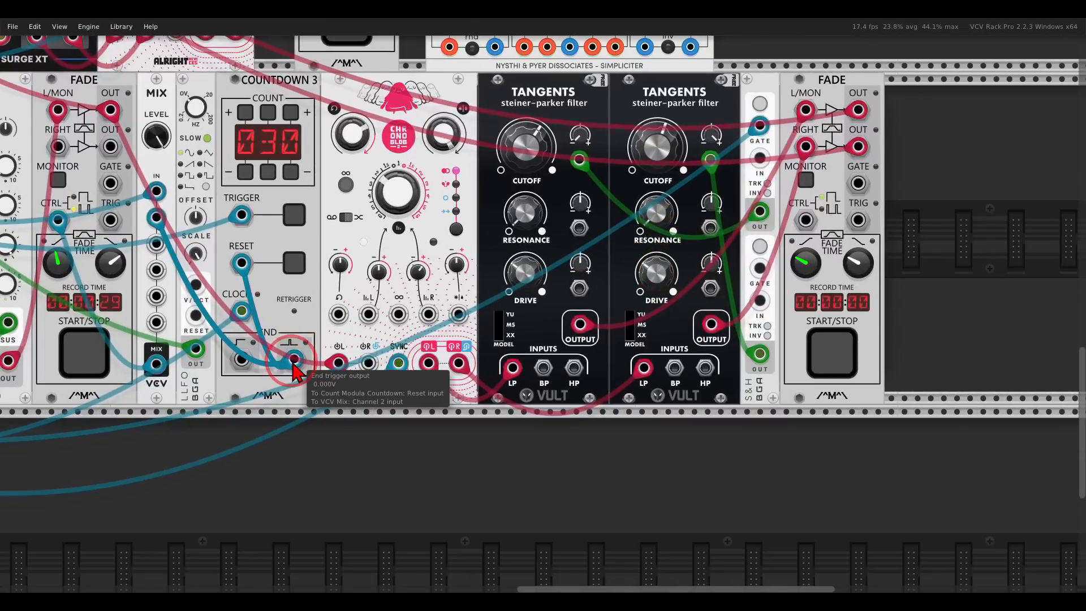
pyautogui.moveTo(295, 359); pyautogui.dragTo(517, 375)
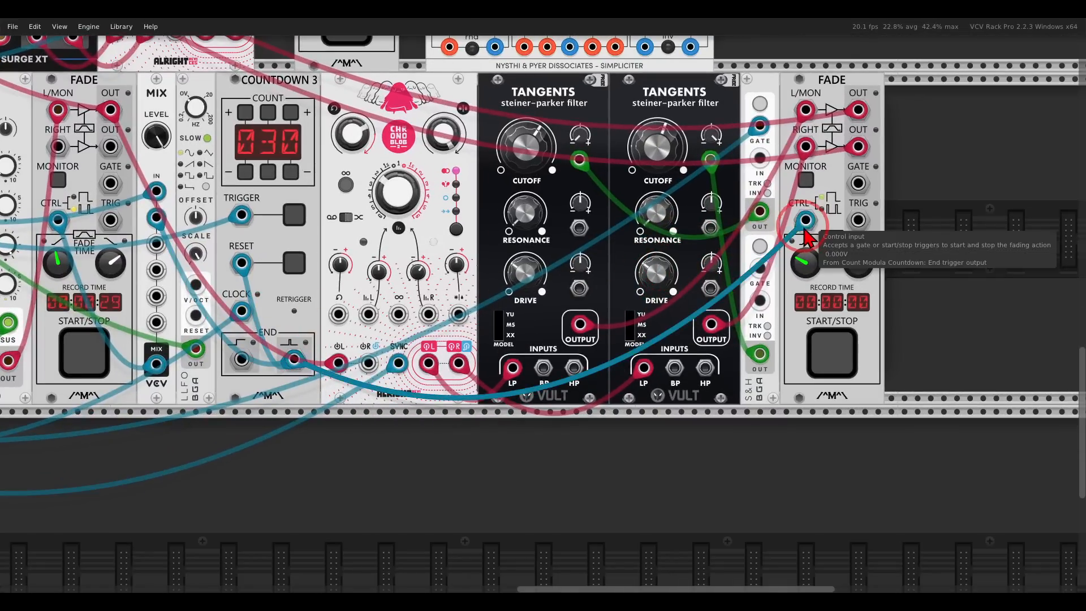
# Set the new FADE module's control input mode to Start/Stop triggers and increase its fade-in time
pyautogui.rightClick(836, 200)
pyautogui.moveTo(866, 394)
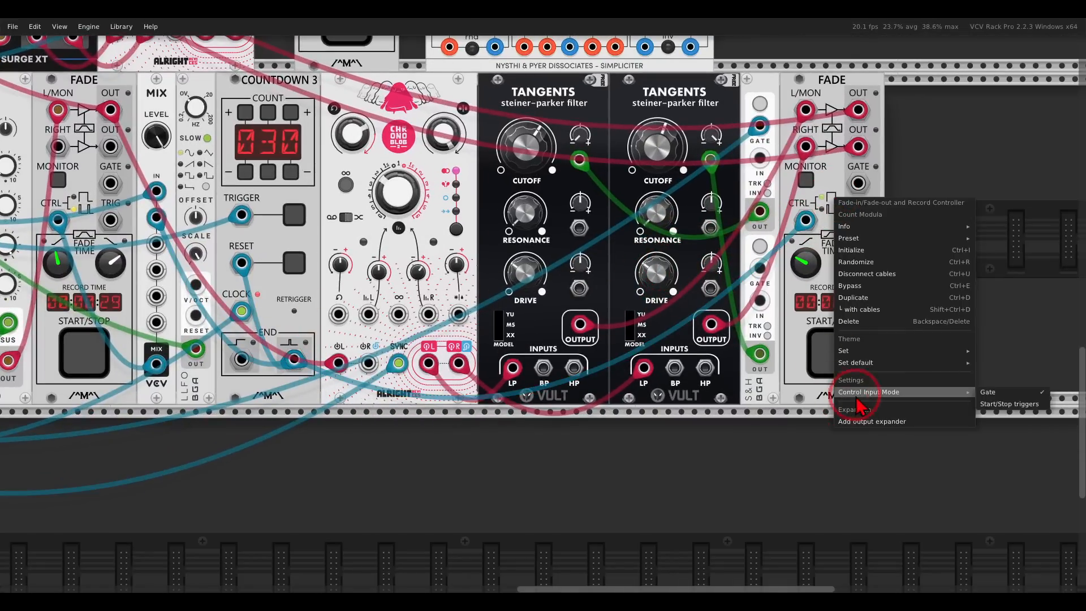
pyautogui.click(1009, 404)
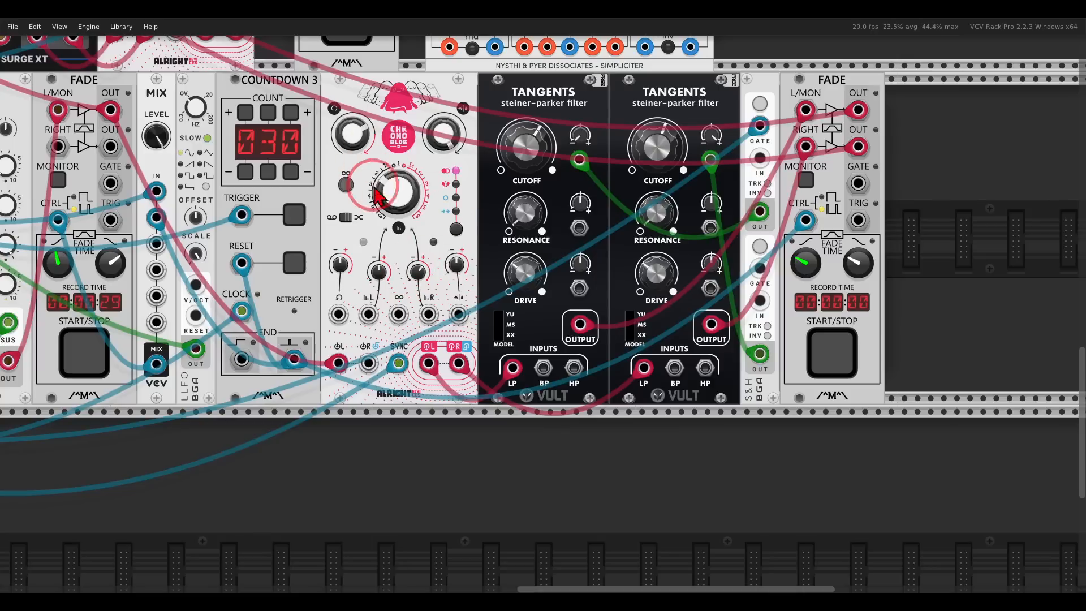
pyautogui.moveTo(384, 194)
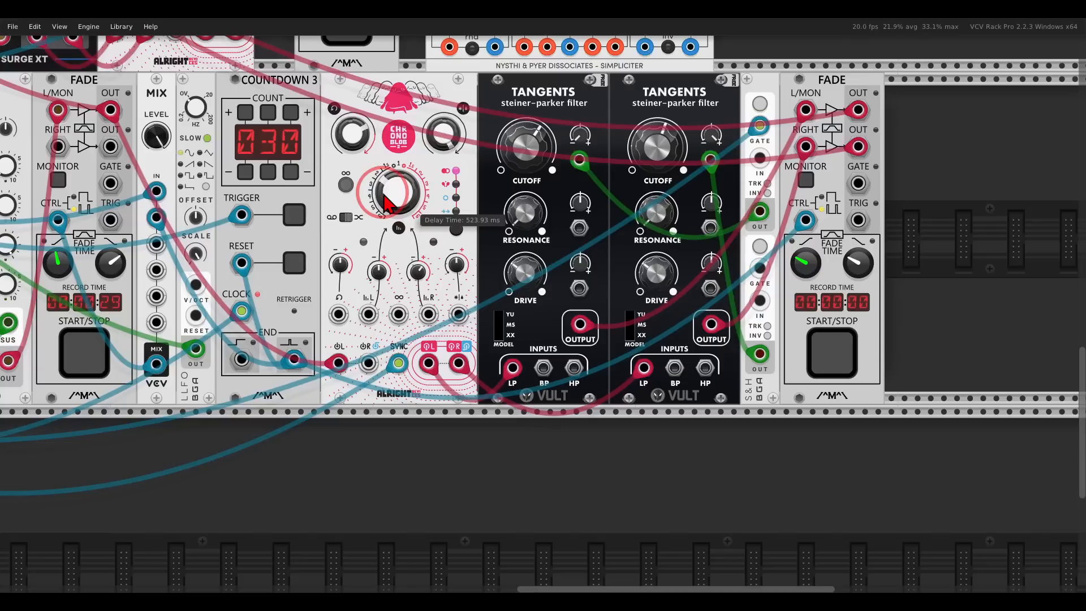
pyautogui.moveTo(804, 277); pyautogui.dragTo(765, 85)
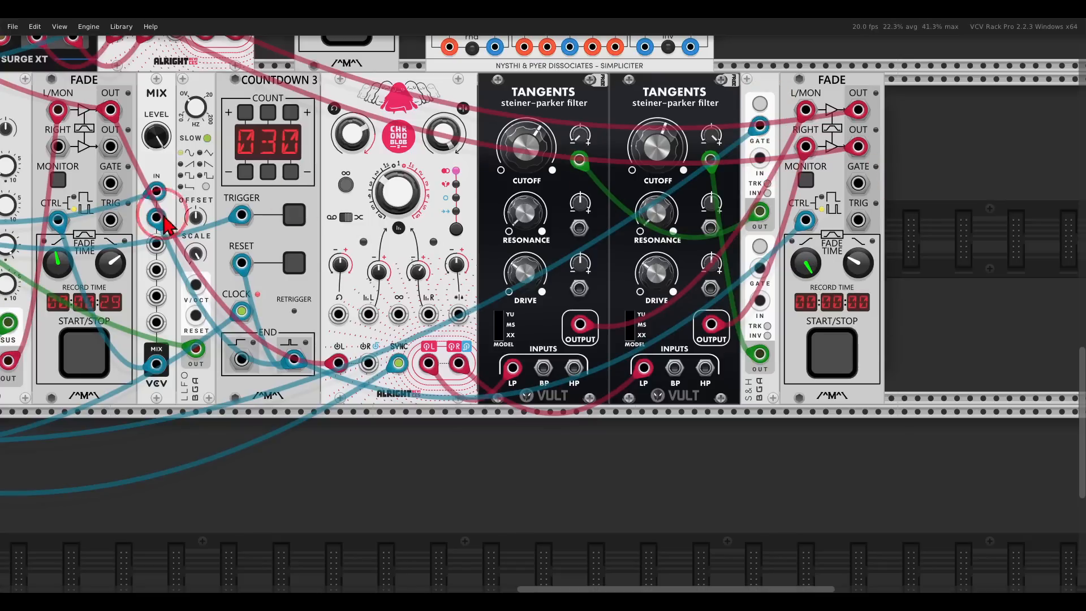
# Set the HPF cutoff of MixMaster channel 4 to 211 Hz
pyautogui.moveTo(93, 112); pyautogui.dragTo(772, 424)
pyautogui.moveTo(452, 154); pyautogui.dragTo(531, 481)
pyautogui.click(292, 104)
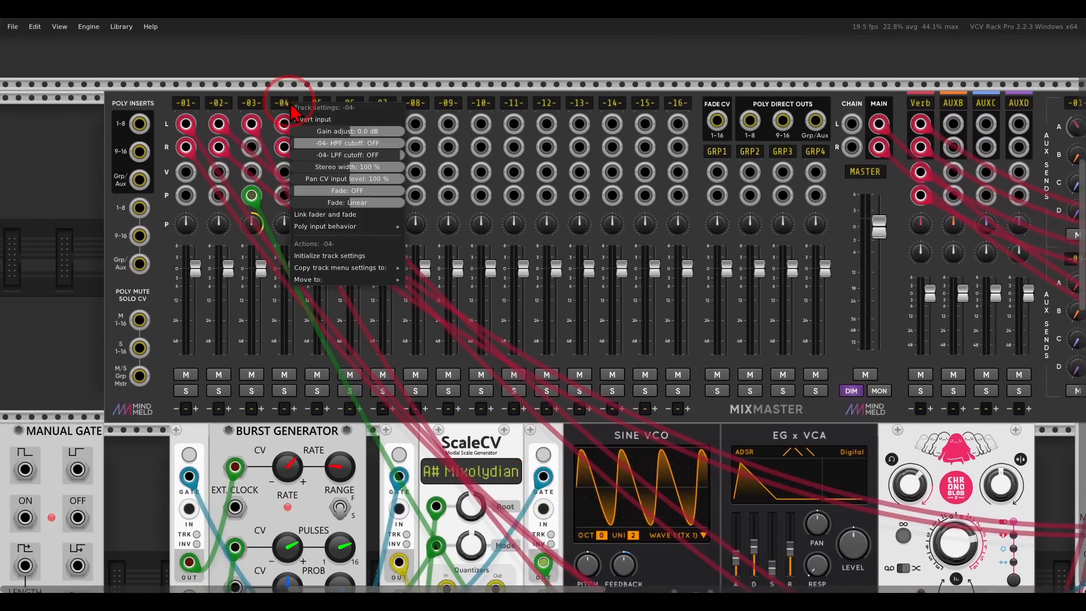
pyautogui.moveTo(309, 152); pyautogui.dragTo(403, 85)
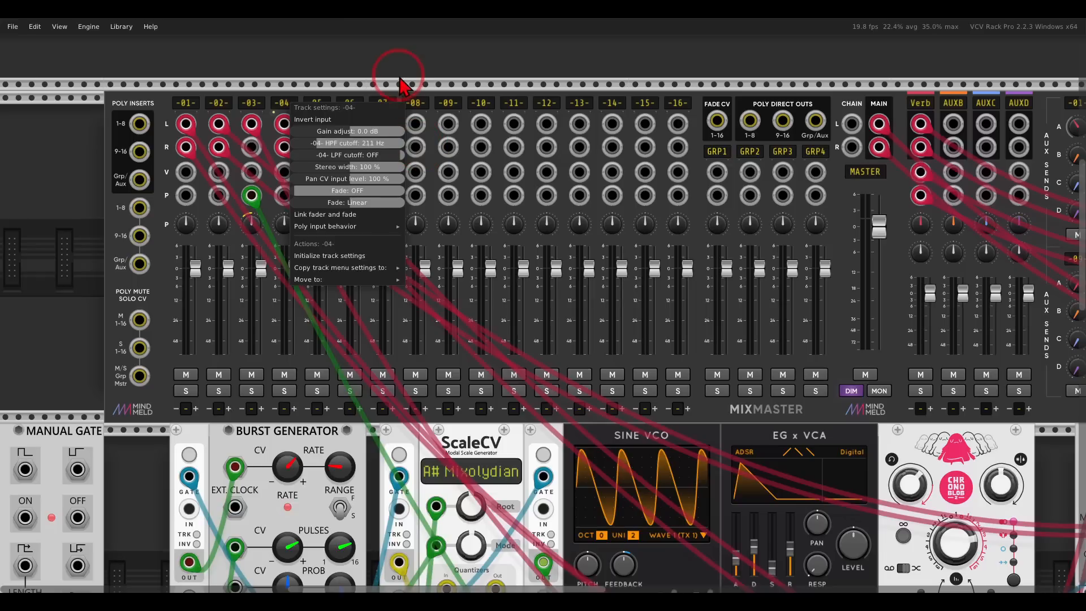
pyautogui.click(403, 84)
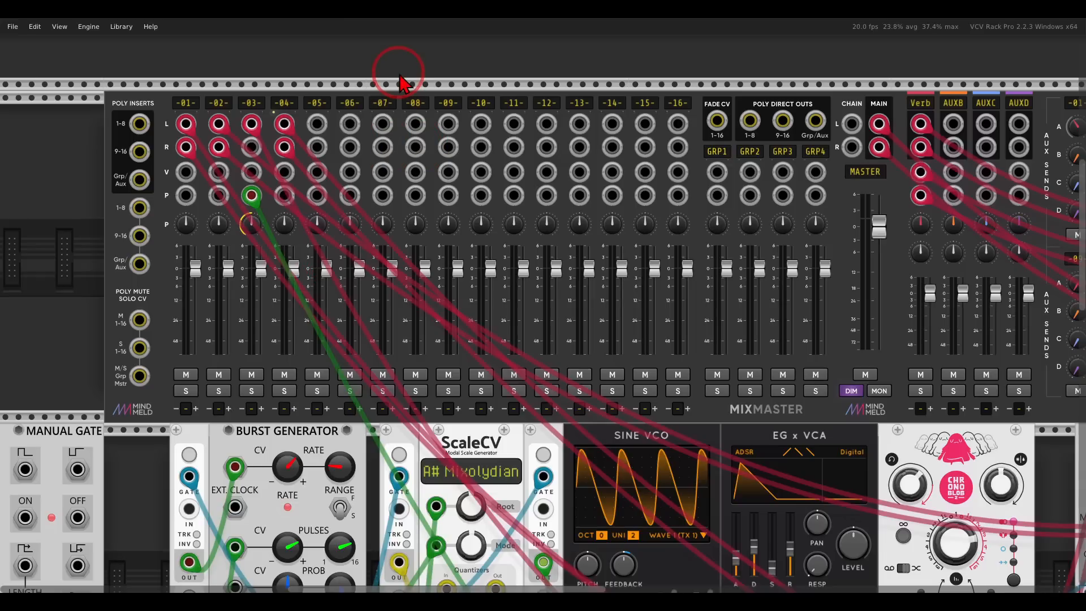
# Trigger the MANUAL GATE module to run the generative patch and listen to the result
pyautogui.scroll(-5, 495, 356)
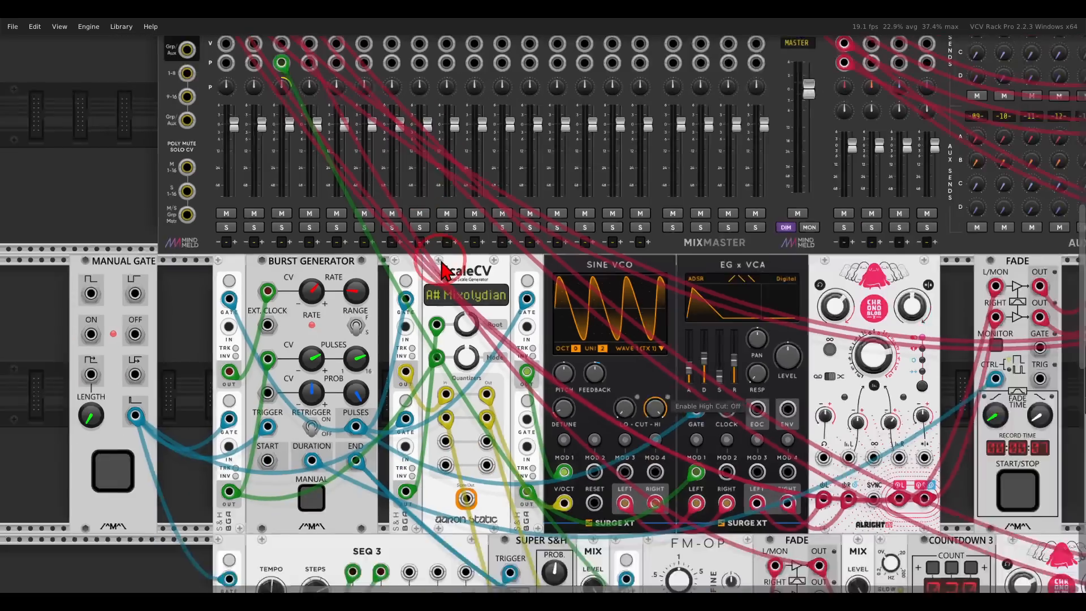
pyautogui.scroll(-5, 495, 356)
pyautogui.hscroll(2, 495, 355)
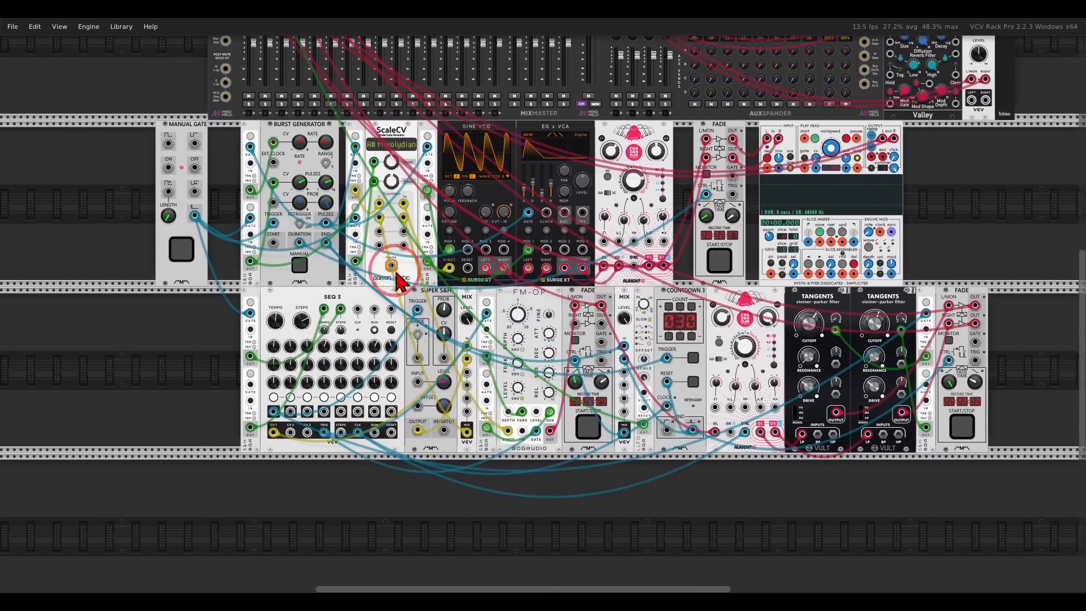
pyautogui.scroll(2, 403, 276)
pyautogui.scroll(3, 413, 260)
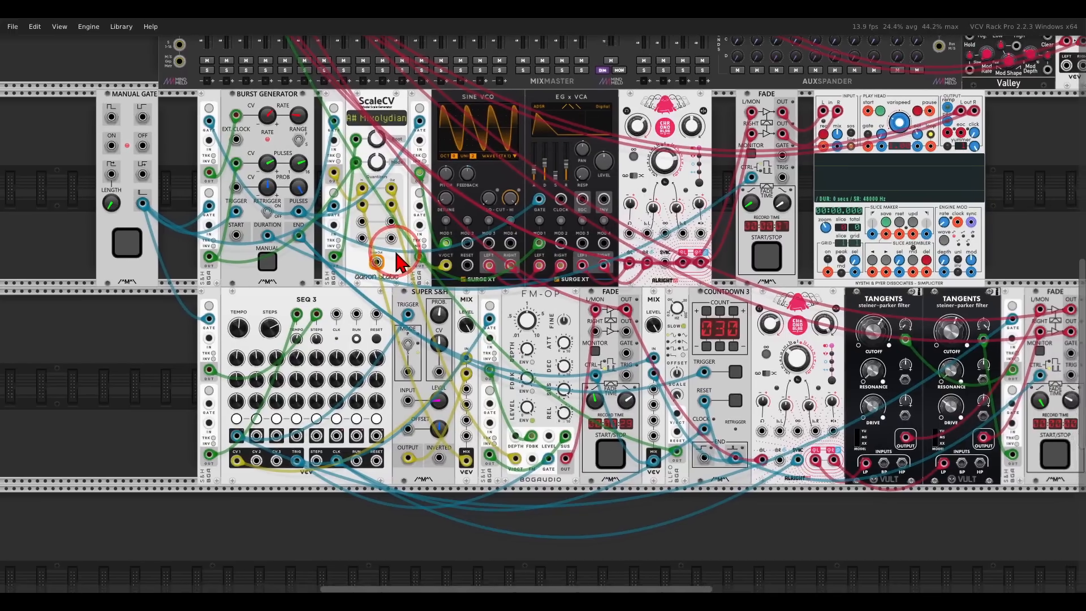
pyautogui.moveTo(371, 247); pyautogui.dragTo(368, 251)
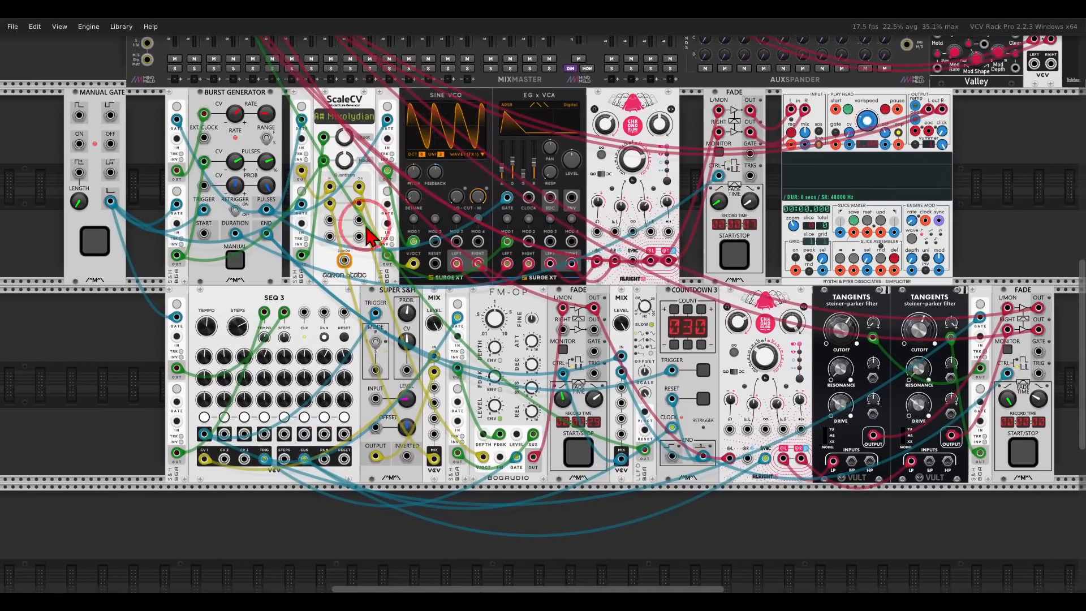
pyautogui.click(324, 336)
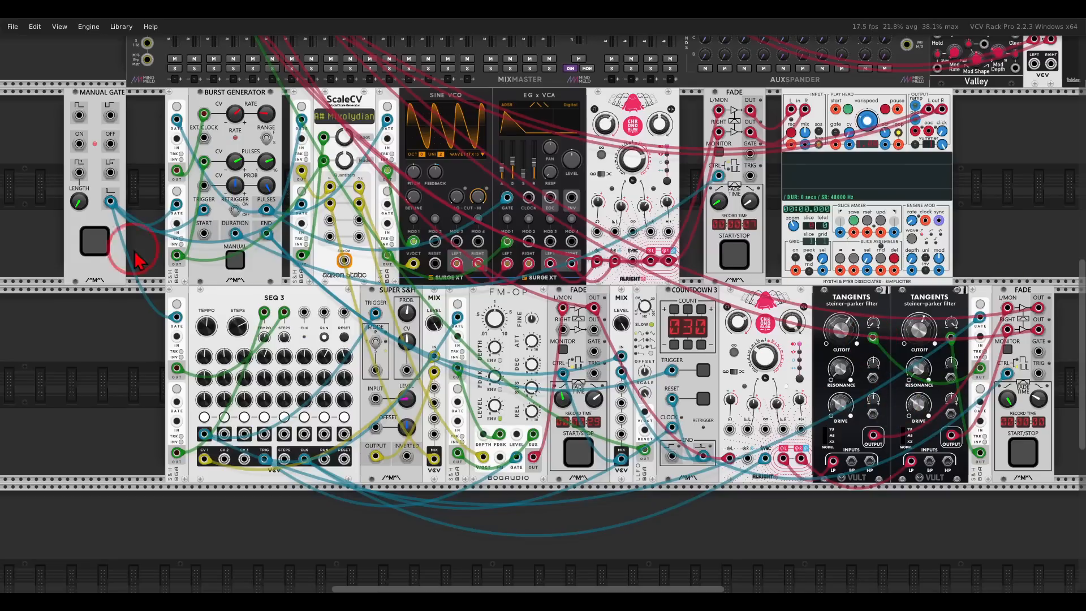
pyautogui.click(97, 248)
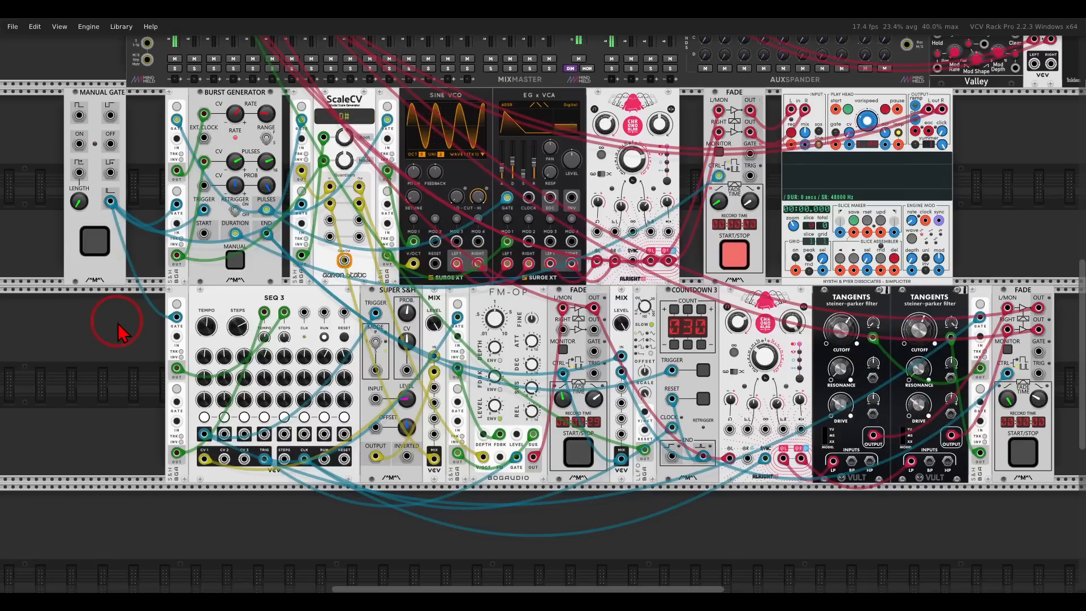
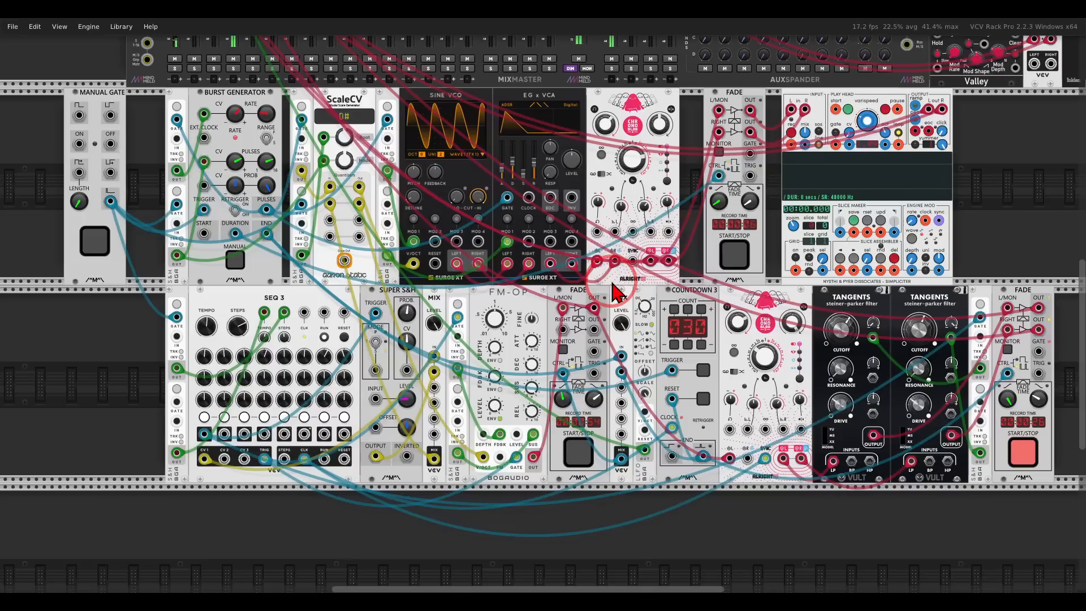
pyautogui.moveTo(203, 332)
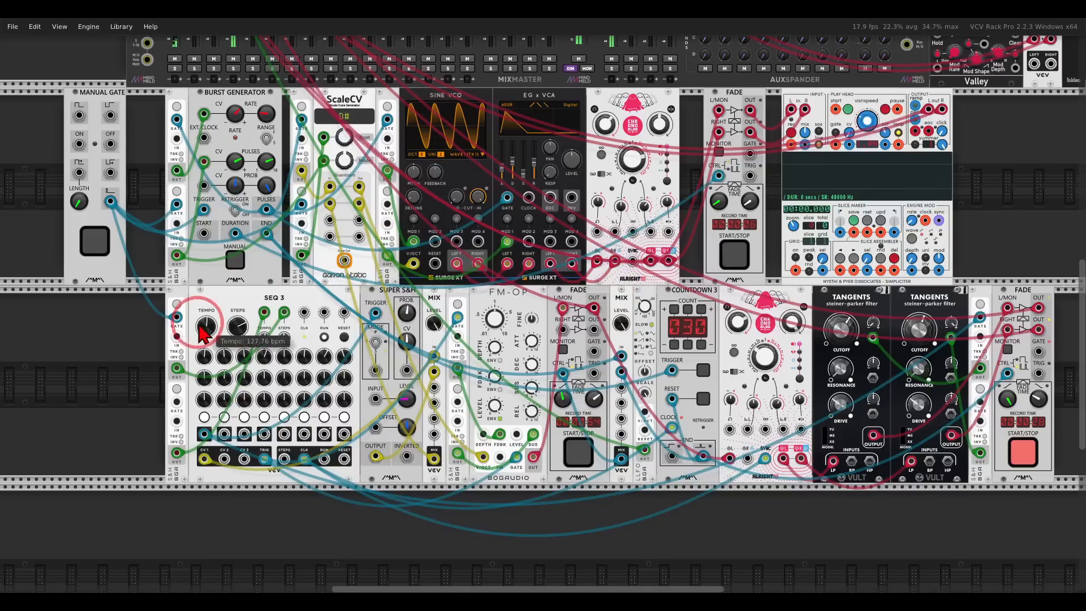
pyautogui.moveTo(202, 331); pyautogui.dragTo(194, 320)
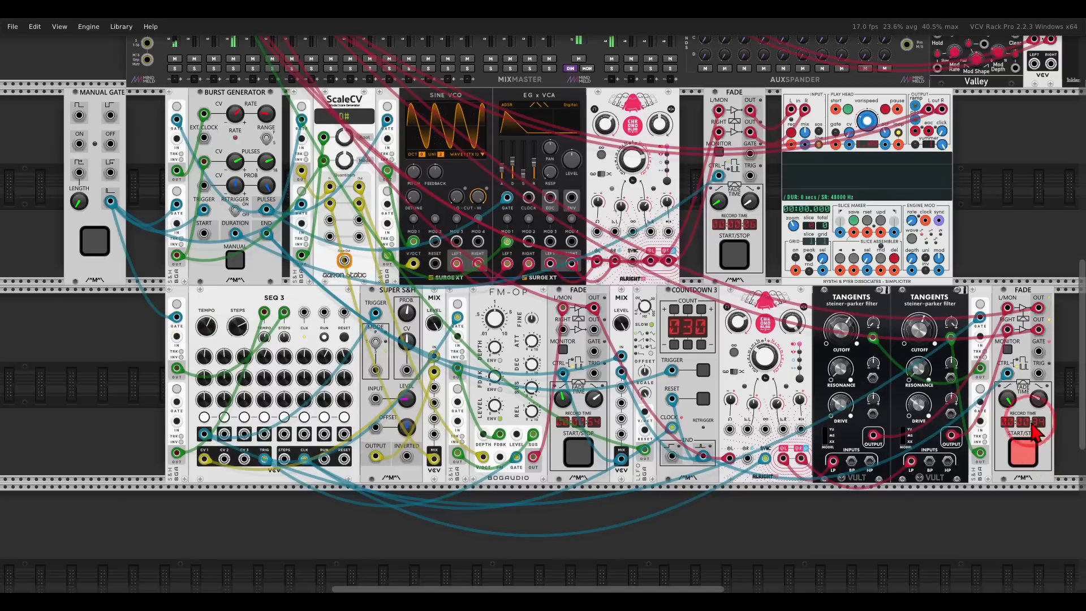
pyautogui.moveTo(1008, 374)
pyautogui.mouseDown()
pyautogui.moveTo(993, 447)
pyautogui.moveTo(1008, 374)
pyautogui.mouseUp()
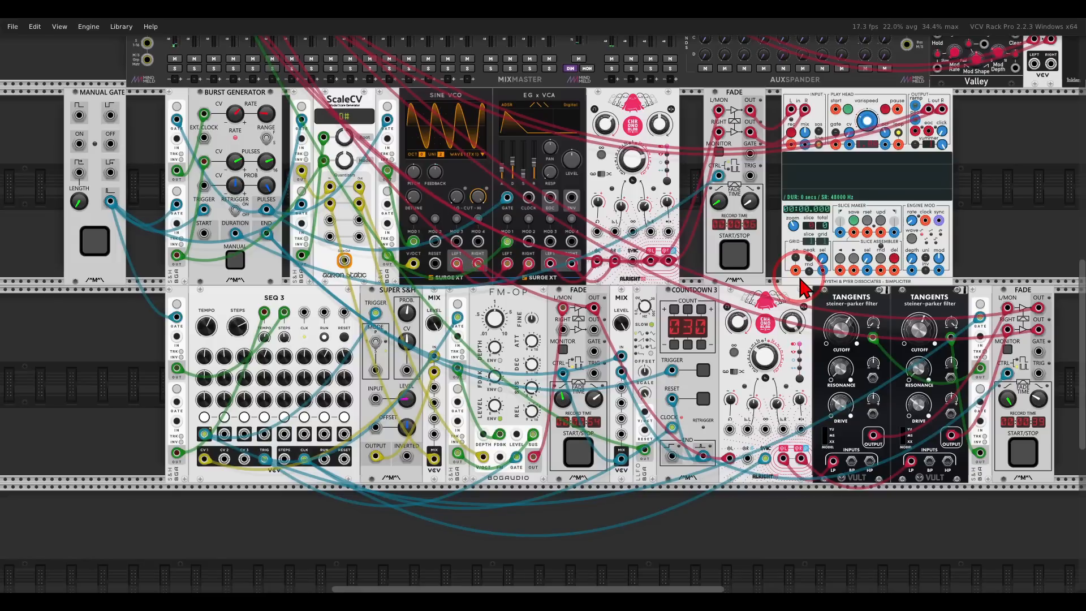
# Add a DiatonicCV module in the empty rack row below SEQ 3
pyautogui.scroll(-4, 514, 436)
pyautogui.hscroll(-5, 553, 373)
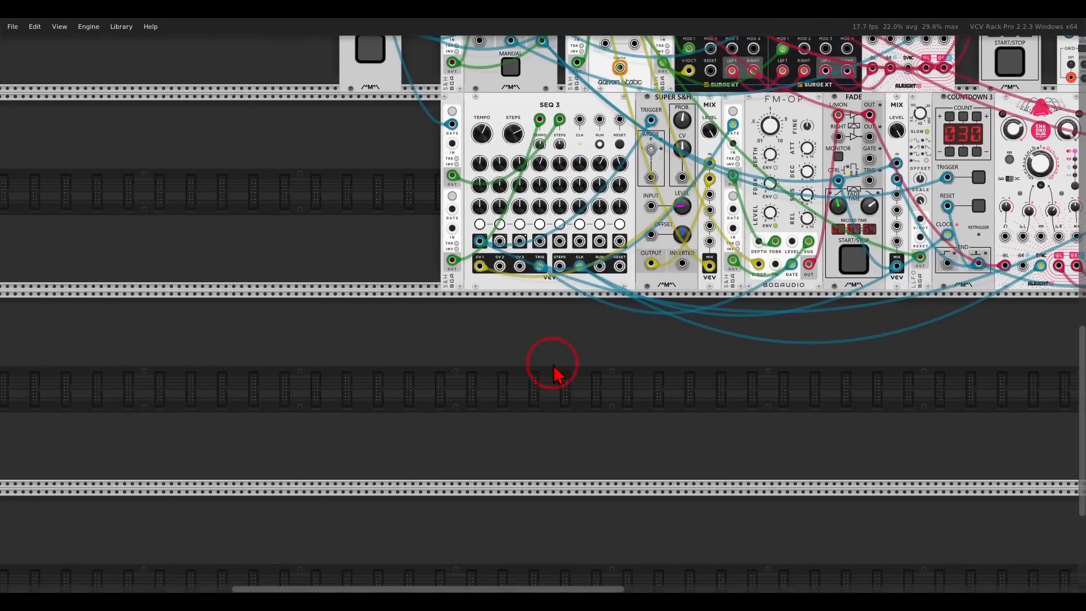
pyautogui.scroll(2, 553, 373)
pyautogui.rightClick(522, 384)
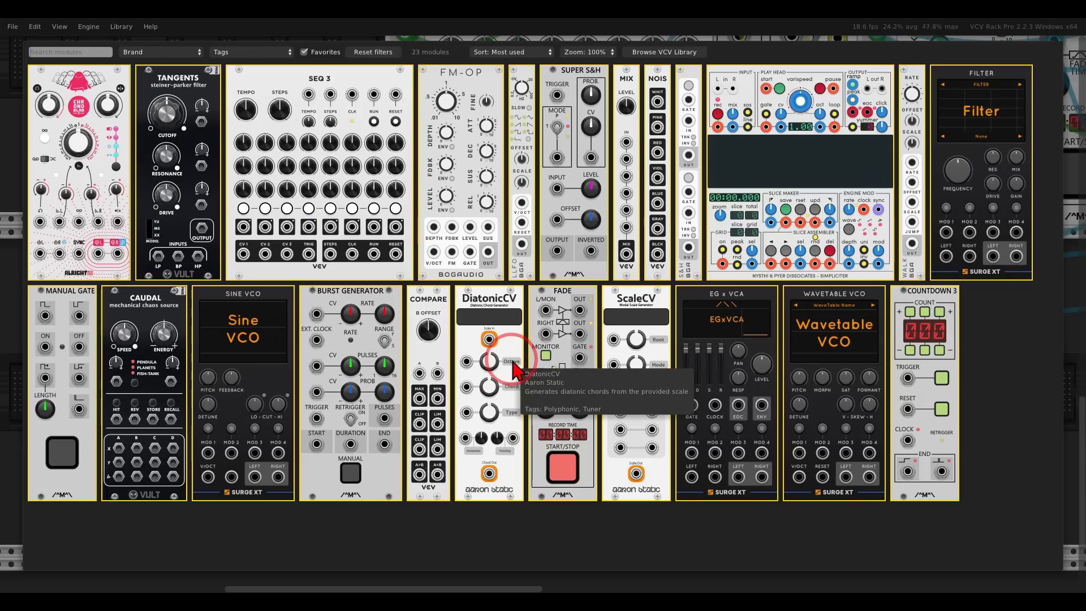
pyautogui.click(515, 371)
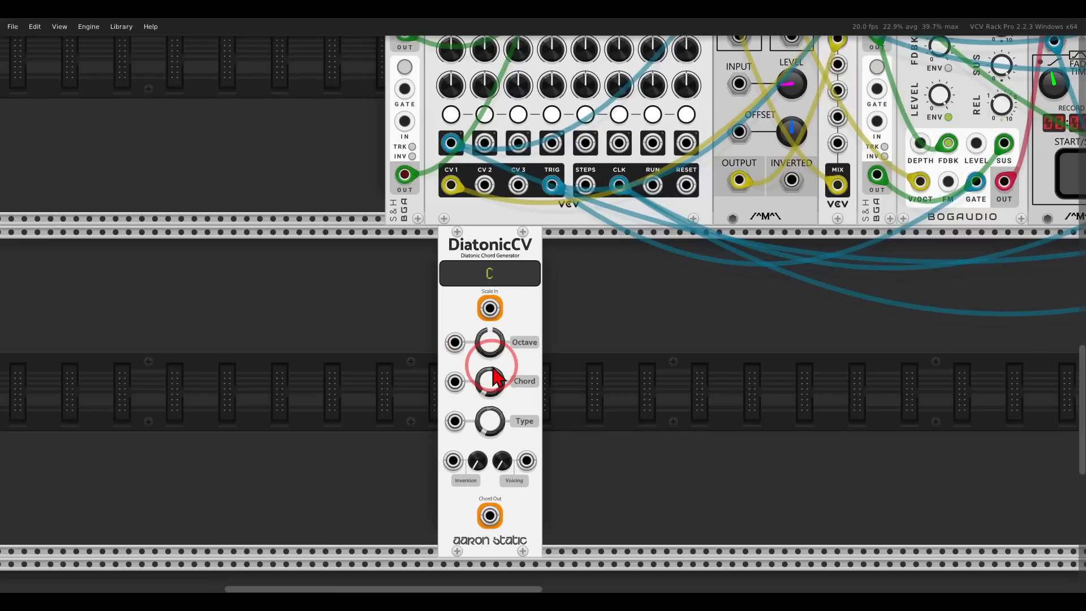
# Patch ScaleCV's polyphonic scale output to the scale input of DiatonicCV
pyautogui.scroll(5, 509, 368)
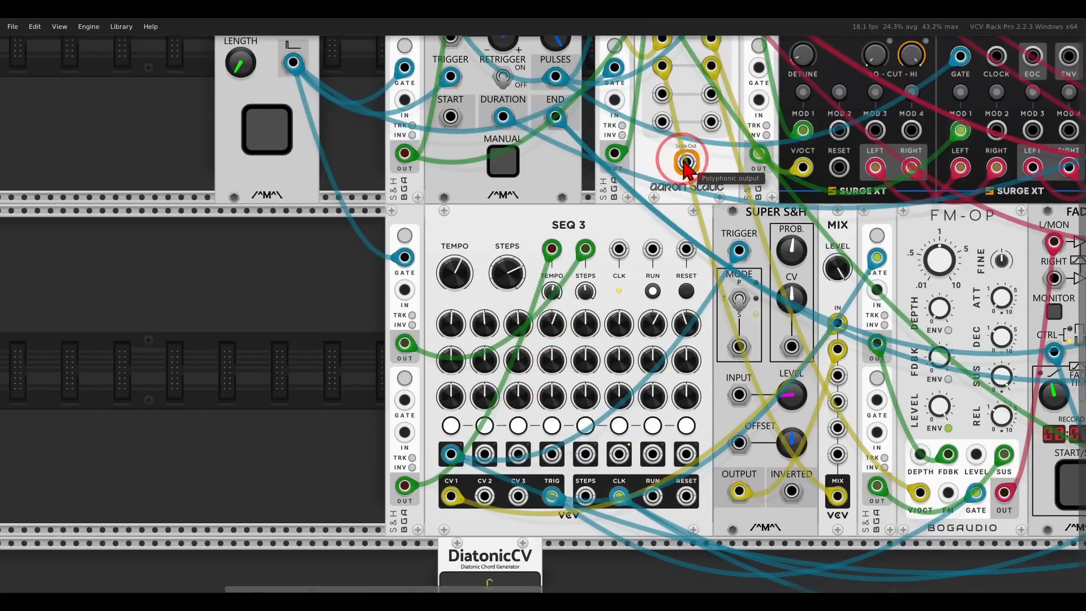
pyautogui.scroll(3, 689, 198)
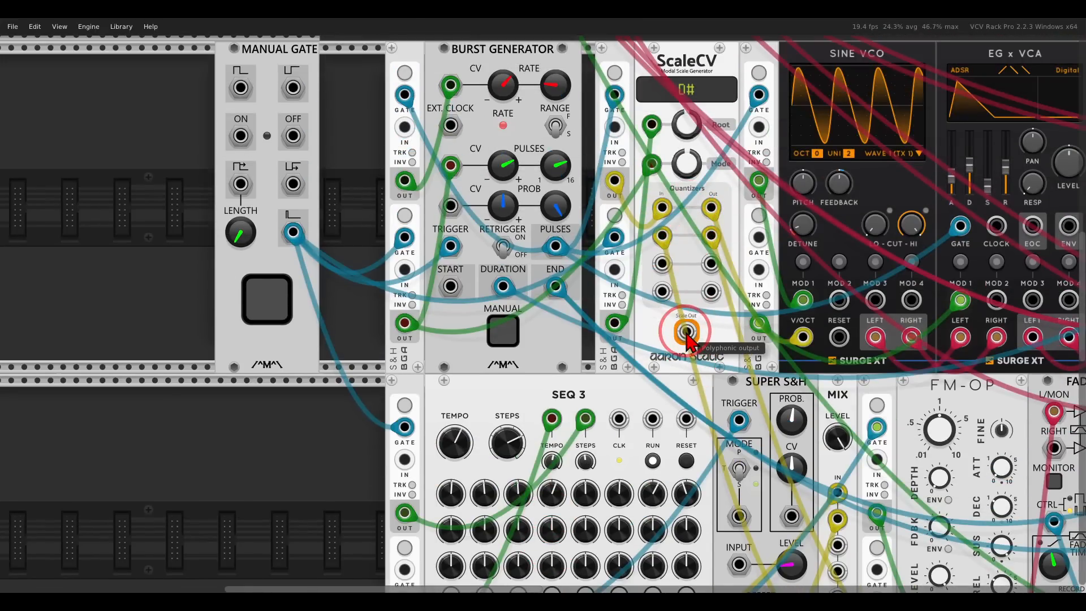
pyautogui.moveTo(687, 334); pyautogui.dragTo(491, 339)
pyautogui.scroll(-4, 688, 342)
pyautogui.scroll(-3, 687, 345)
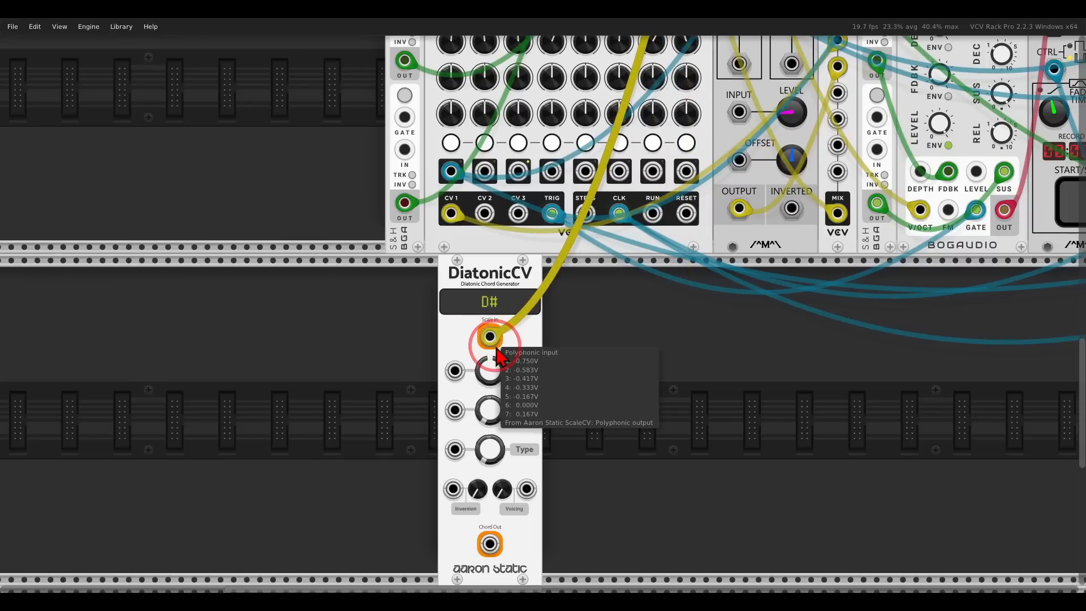
pyautogui.scroll(-1, 497, 351)
pyautogui.scroll(3, 568, 296)
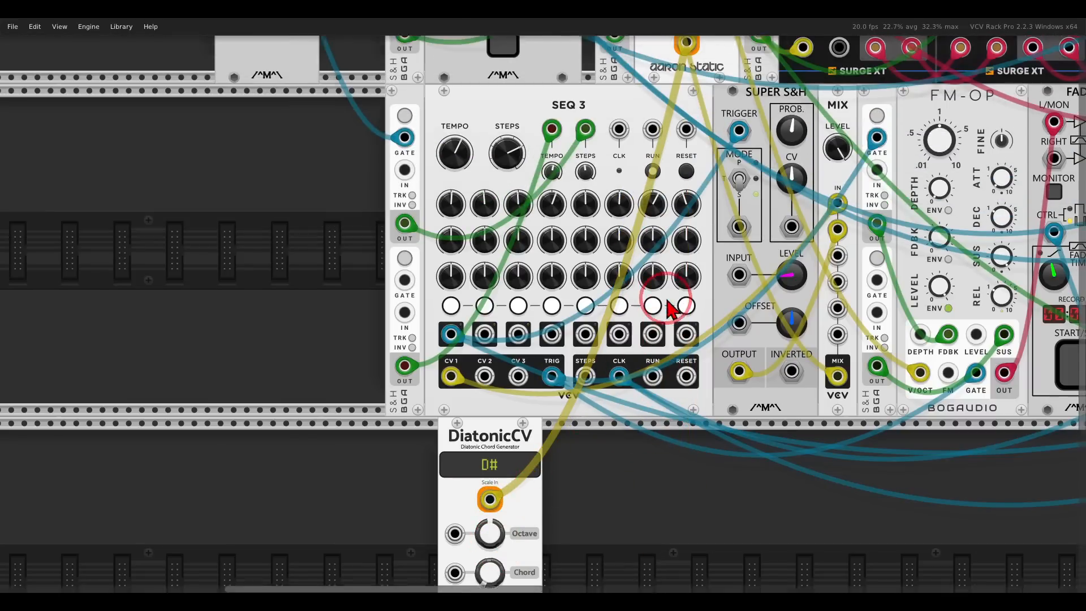
pyautogui.scroll(5, 671, 308)
pyautogui.scroll(-4, 573, 261)
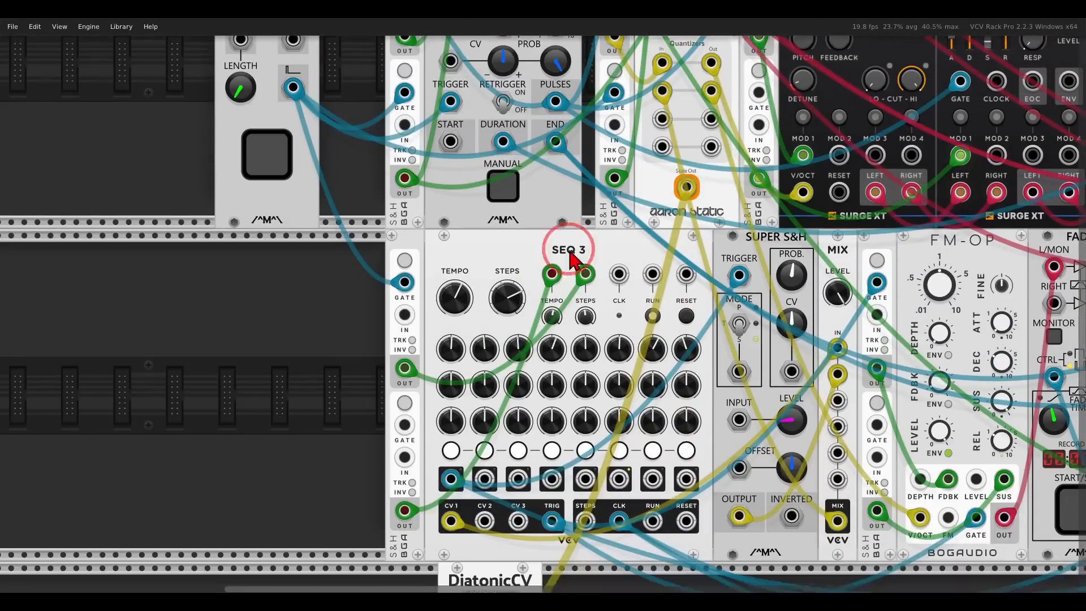
pyautogui.scroll(-5, 537, 340)
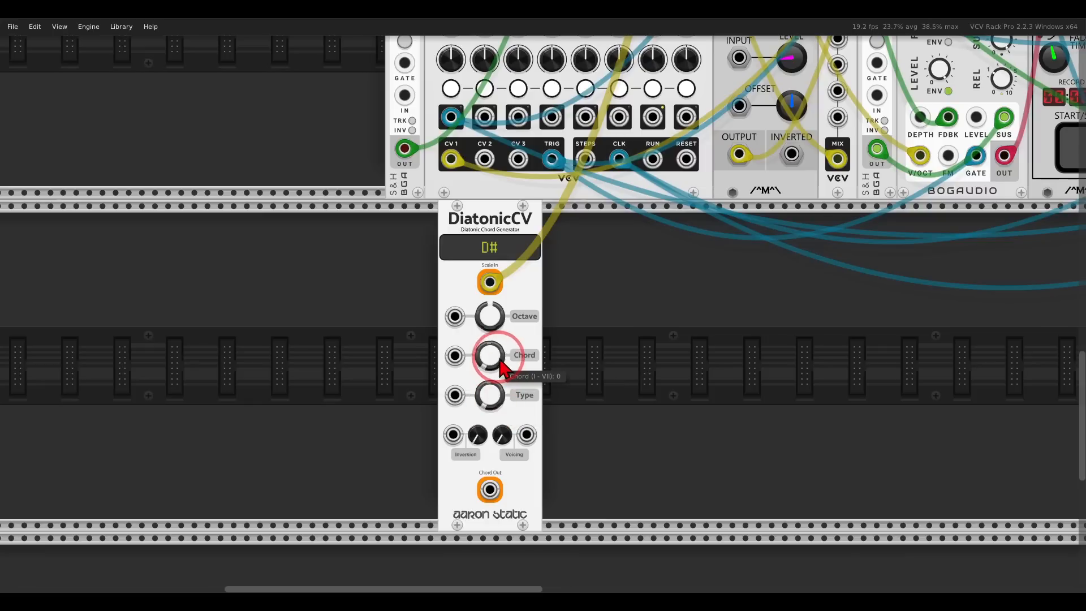
# Add a Surge XT Wavetable VCO directly beside DiatonicCV and patch DiatonicCV's chord output to its V/OCT input
pyautogui.moveTo(492, 360); pyautogui.dragTo(516, 375)
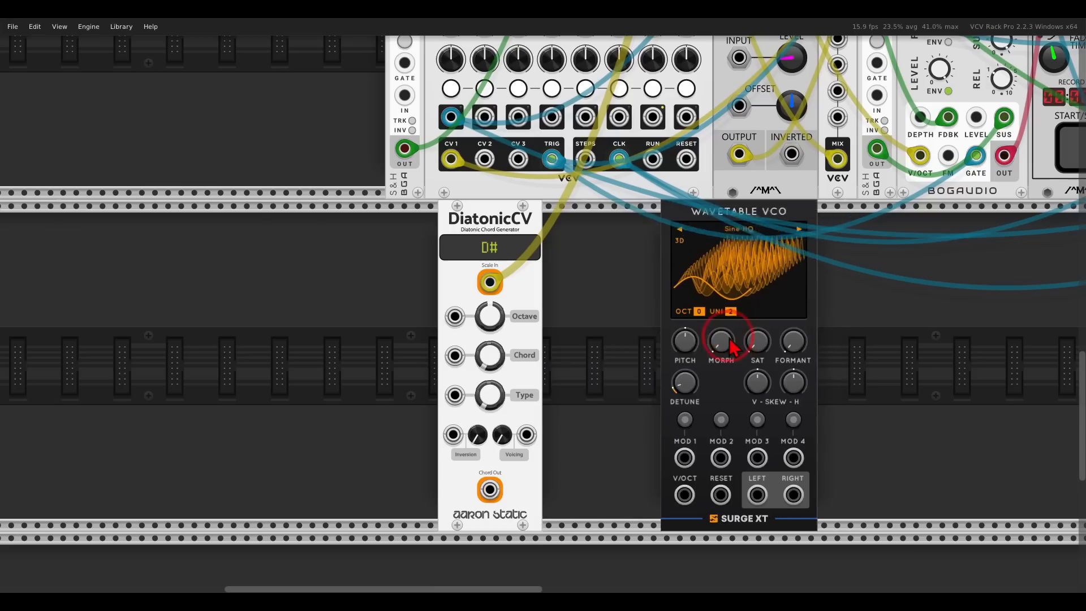
pyautogui.moveTo(730, 348); pyautogui.dragTo(602, 346)
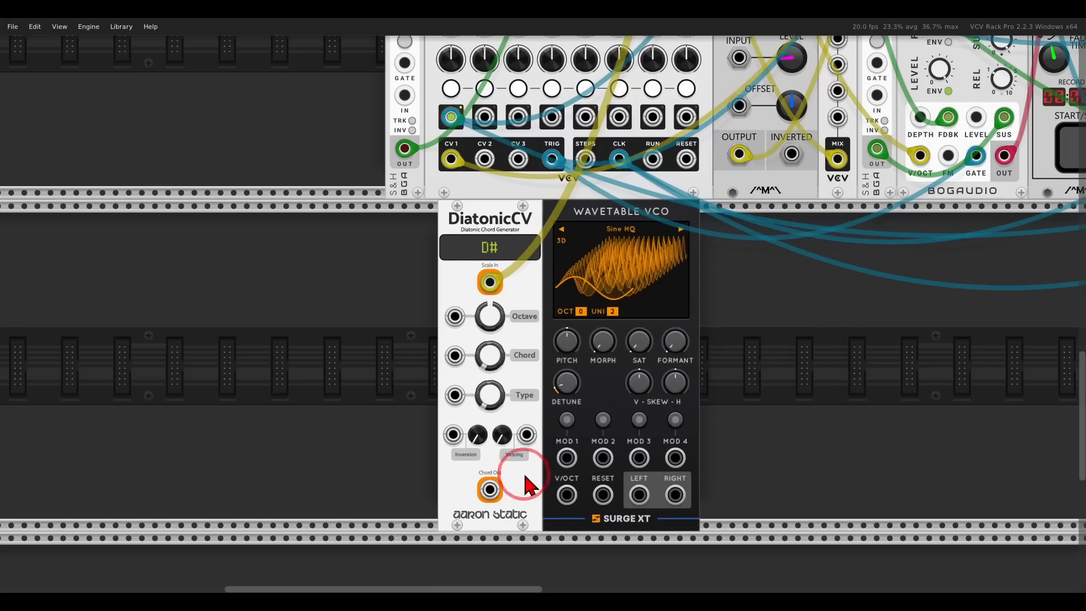
pyautogui.moveTo(490, 490); pyautogui.dragTo(567, 495)
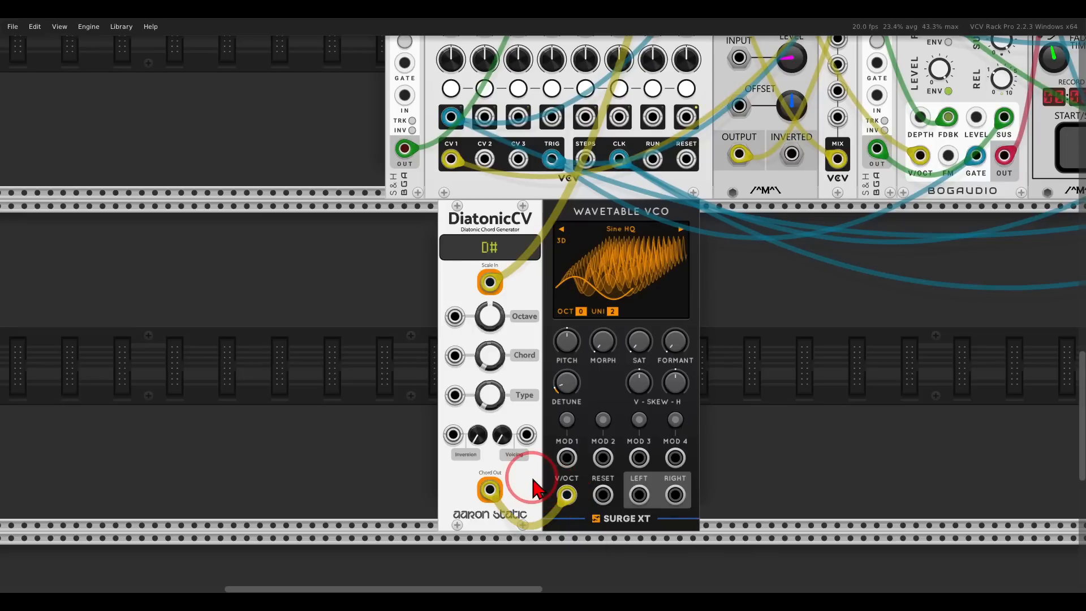
# Load the Waldorf B3Waves wavetable into the Wavetable VCO
pyautogui.click(654, 237)
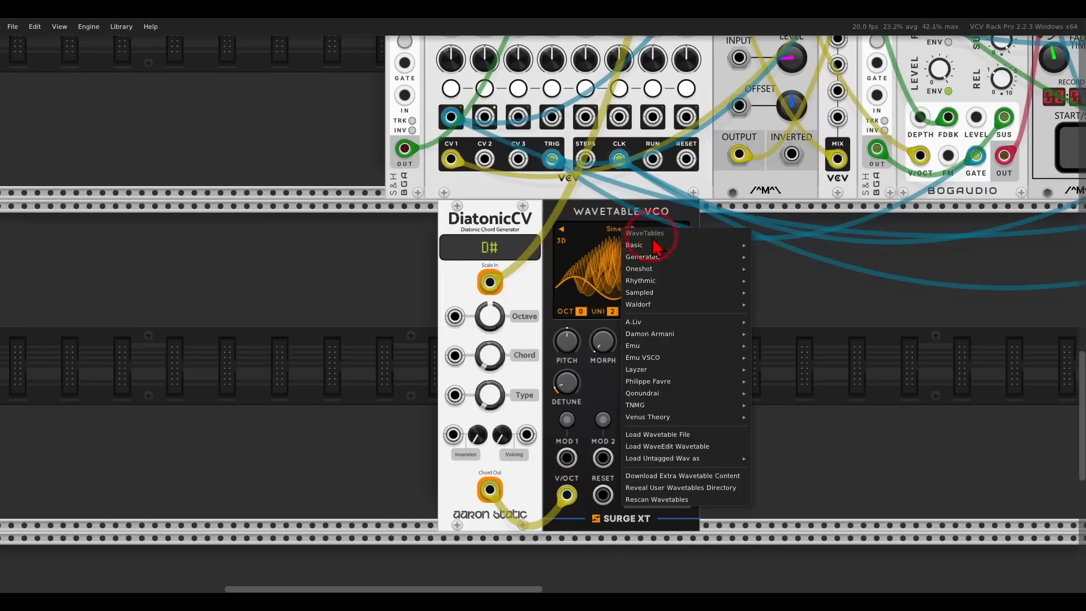
pyautogui.moveTo(677, 306)
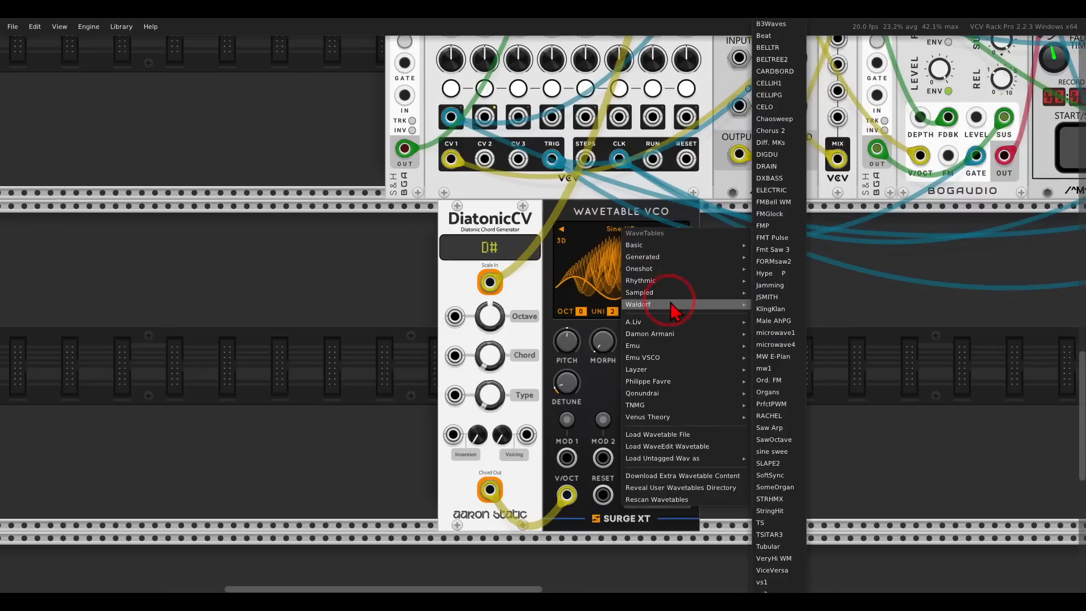
pyautogui.click(771, 23)
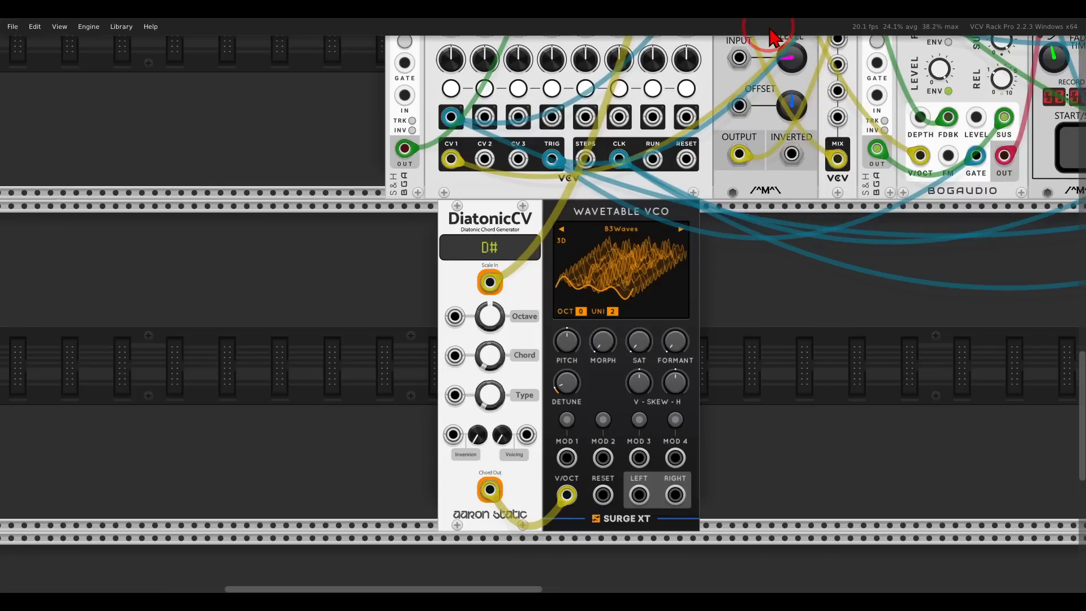
# Add a Surge XT Filter after the Wavetable VCO and patch the VCO's left and right outputs to the Filter's inputs
pyautogui.rightClick(754, 328)
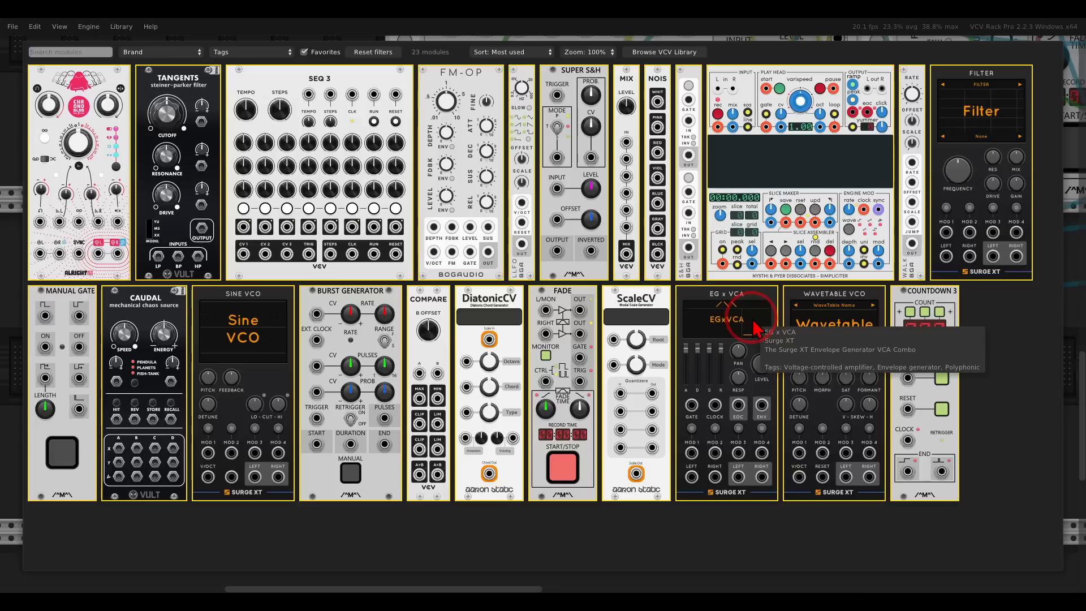
pyautogui.click(941, 165)
pyautogui.moveTo(639, 495); pyautogui.dragTo(725, 495)
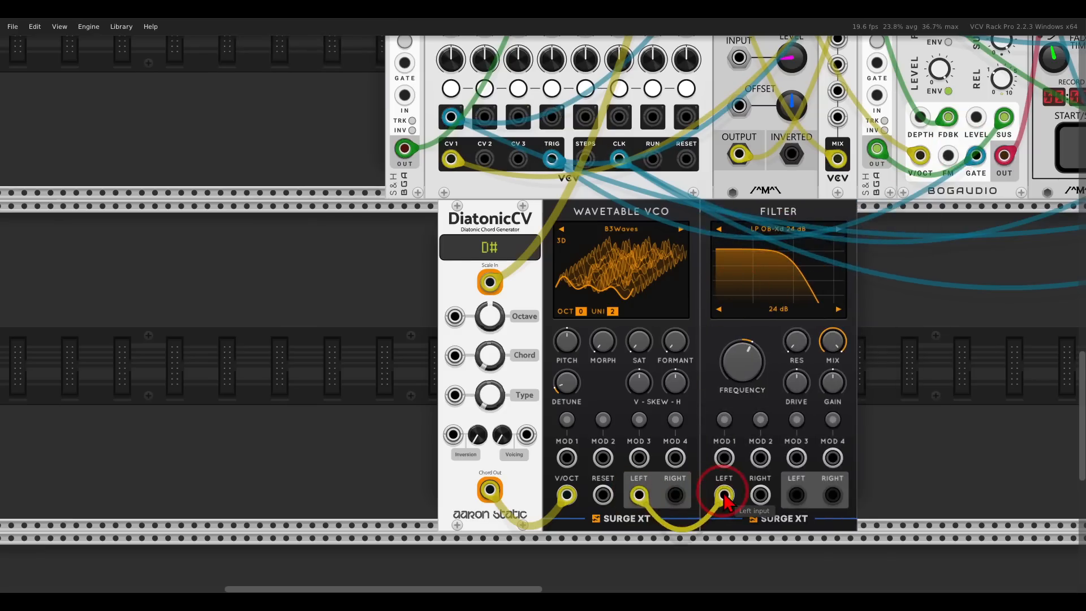
pyautogui.moveTo(725, 495); pyautogui.dragTo(770, 546)
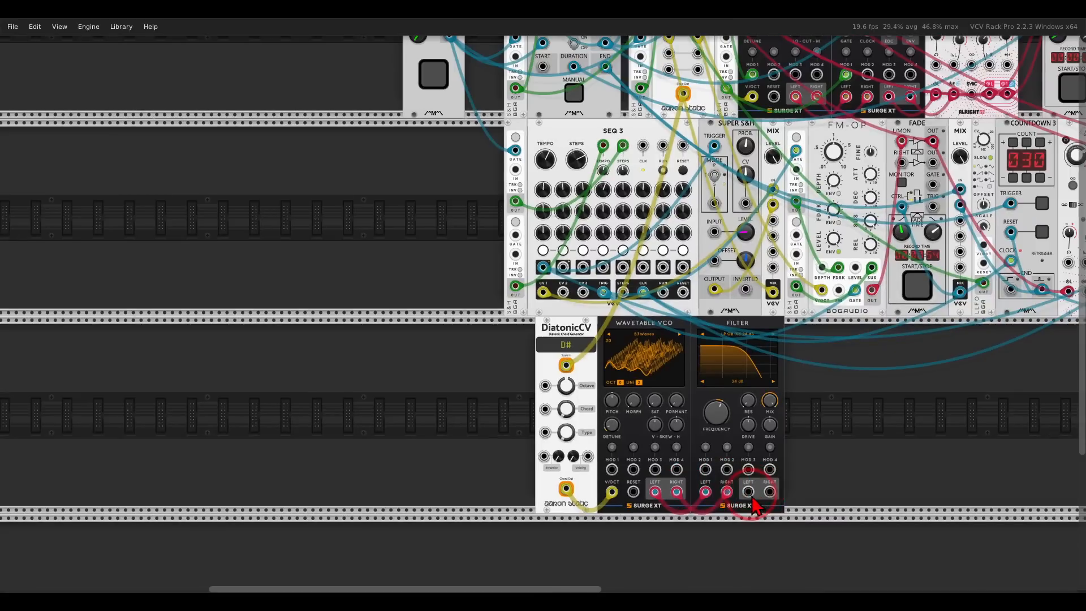
# Patch the Filter's left and right outputs to MixMaster channel 5 and raise that channel's Verb send on AuxSpander
pyautogui.scroll(13, 751, 496)
pyautogui.scroll(-12, 707, 436)
pyautogui.scroll(10, 770, 549)
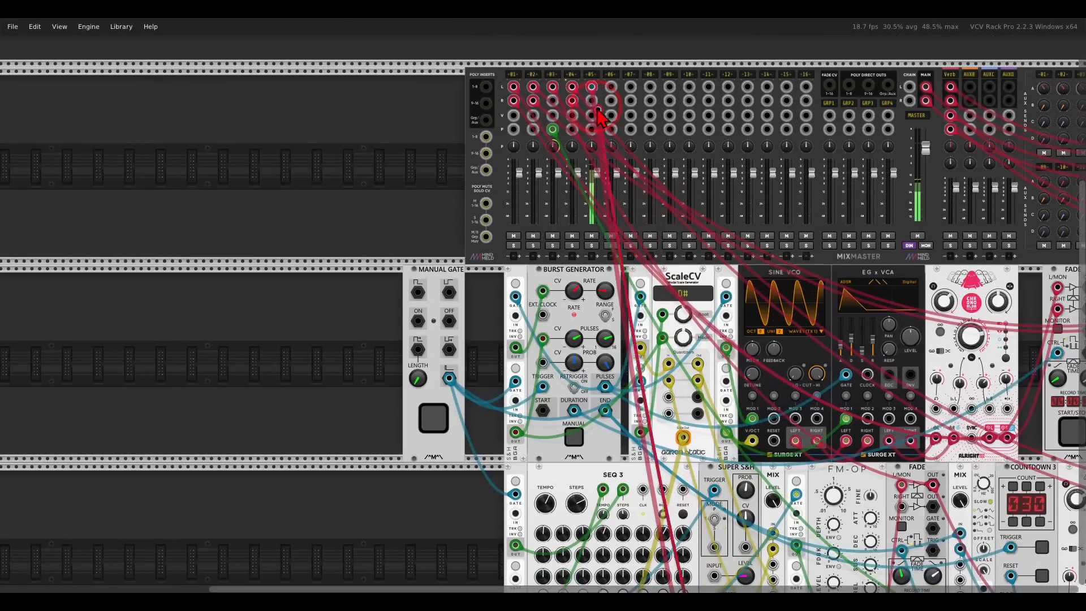
pyautogui.moveTo(598, 109); pyautogui.dragTo(593, 103)
pyautogui.hscroll(7, 594, 104)
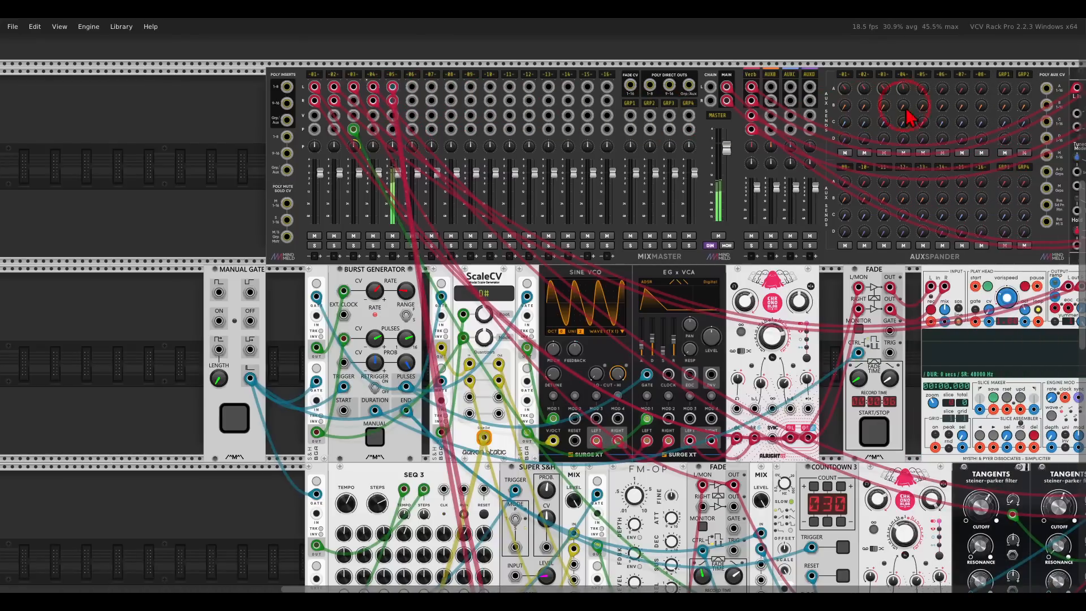
pyautogui.moveTo(923, 89); pyautogui.dragTo(899, 22)
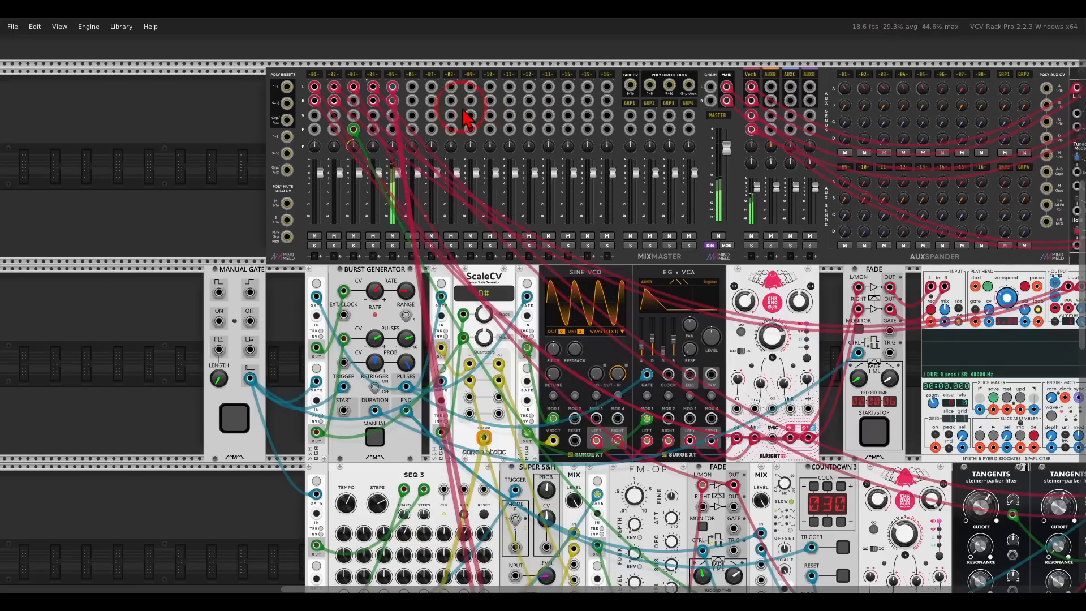
# Lower the gain of the Filter after the Wavetable VCO and set its cutoff frequency to about 254 Hz
pyautogui.scroll(-6, 569, 351)
pyautogui.scroll(-9, 563, 343)
pyautogui.hscroll(-3, 589, 362)
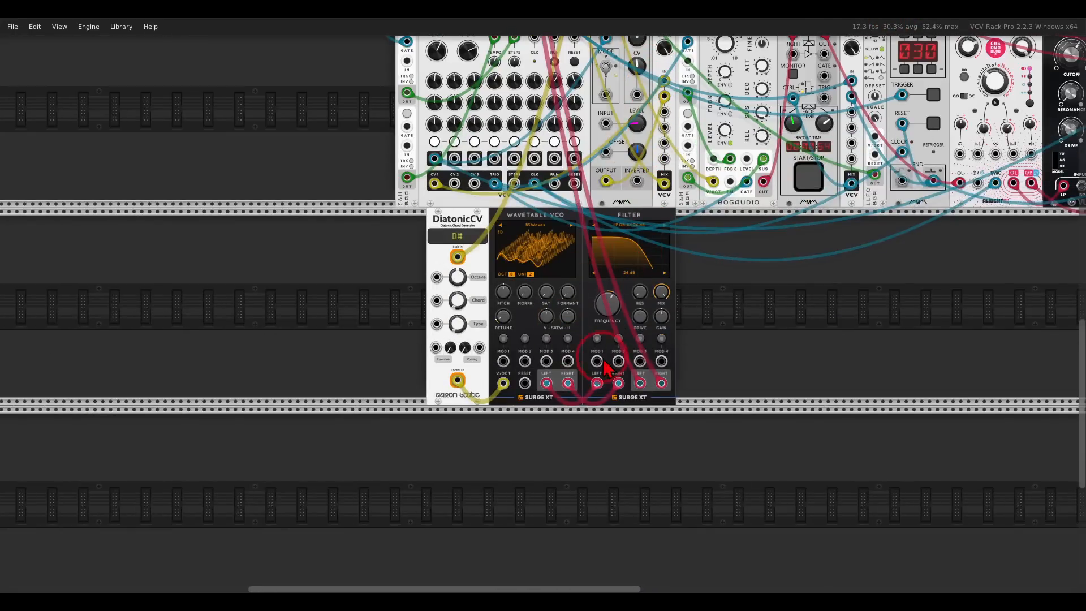
pyautogui.scroll(2, 598, 381)
pyautogui.scroll(1, 598, 384)
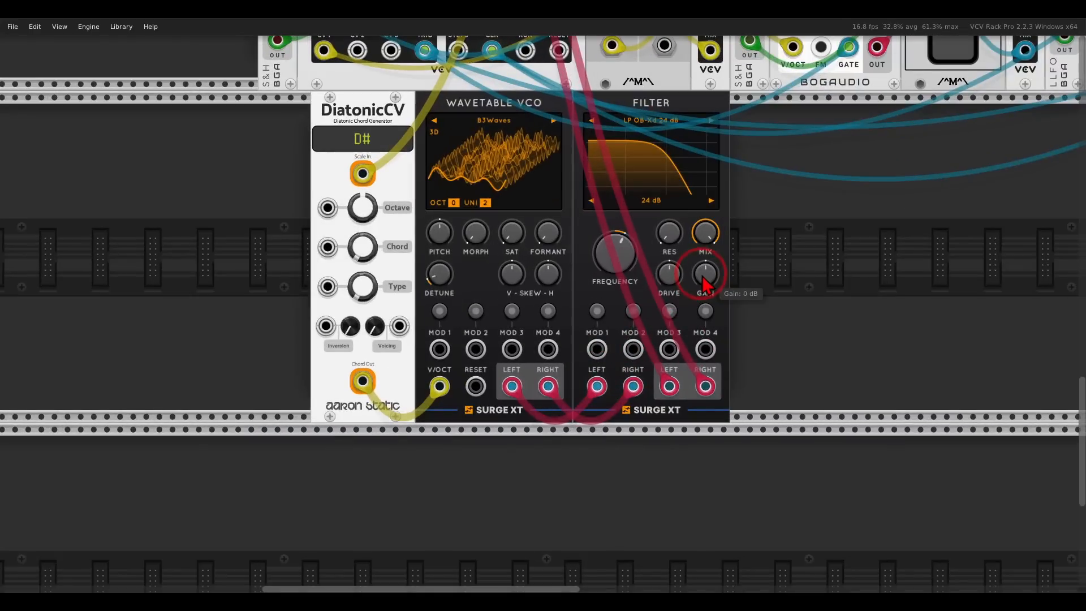
pyautogui.moveTo(703, 283); pyautogui.dragTo(703, 308)
pyautogui.moveTo(621, 249); pyautogui.dragTo(627, 281)
pyautogui.scroll(1, 614, 193)
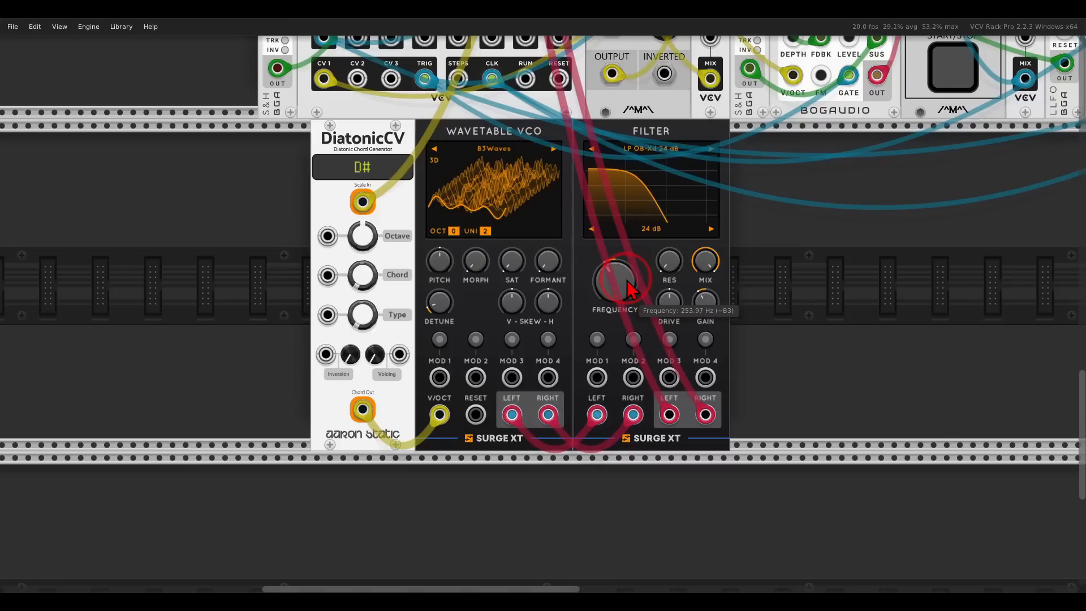
# Add a Vult Caudal after the Filter and patch its A X output to the Wavetable VCO's Mod 1 input
pyautogui.rightClick(785, 300)
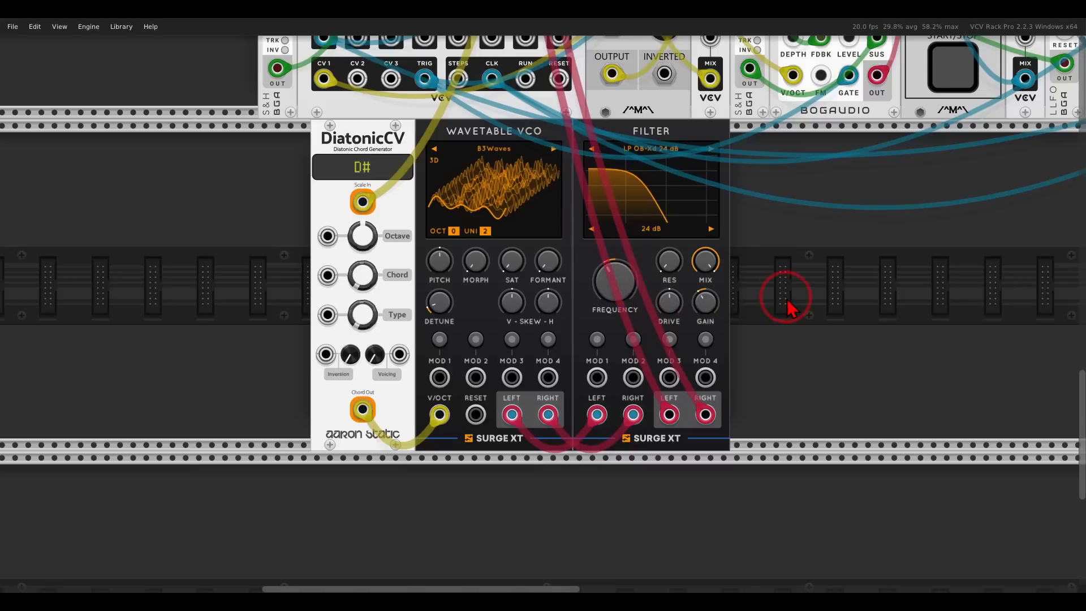
pyautogui.click(165, 304)
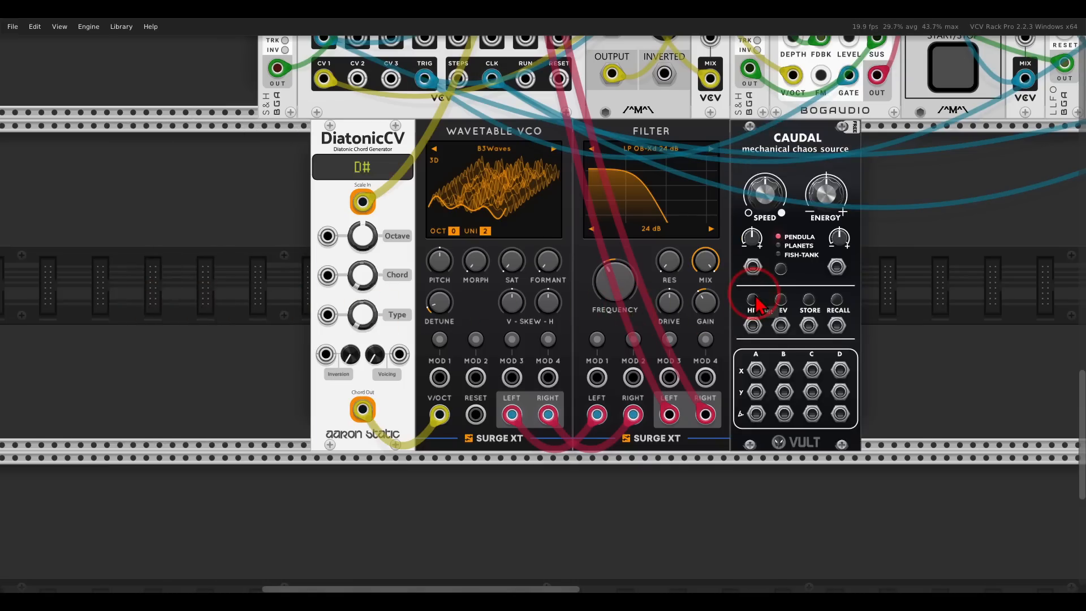
pyautogui.moveTo(756, 370); pyautogui.dragTo(441, 376)
# Raise the Filter's cutoff frequency and the Wavetable VCO's Morph, and assign Mod 1 to modulate Morph
pyautogui.moveTo(620, 284); pyautogui.dragTo(613, 235)
pyautogui.moveTo(482, 260)
pyautogui.mouseDown()
pyautogui.moveTo(476, 232)
pyautogui.moveTo(476, 244)
pyautogui.mouseUp()
pyautogui.click(440, 340)
pyautogui.click(440, 340)
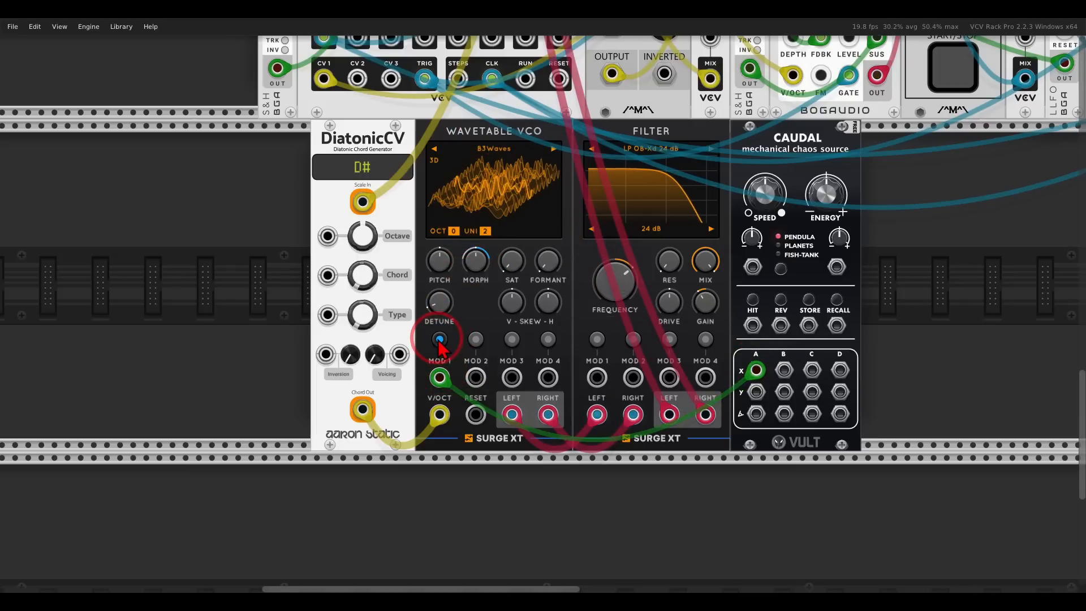
pyautogui.click(440, 339)
# Patch Caudal's B X output to the VCO's Mod 2, modulating Saturate by about +43, and set Saturate to about 19%
pyautogui.moveTo(476, 377); pyautogui.dragTo(784, 370)
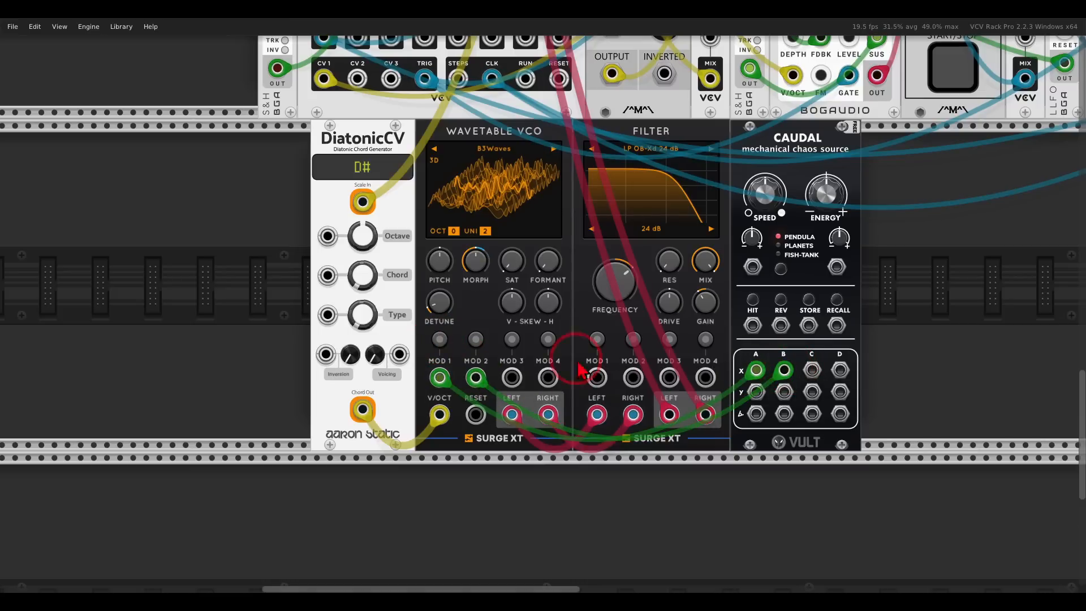
pyautogui.click(476, 339)
pyautogui.moveTo(512, 261); pyautogui.dragTo(509, 232)
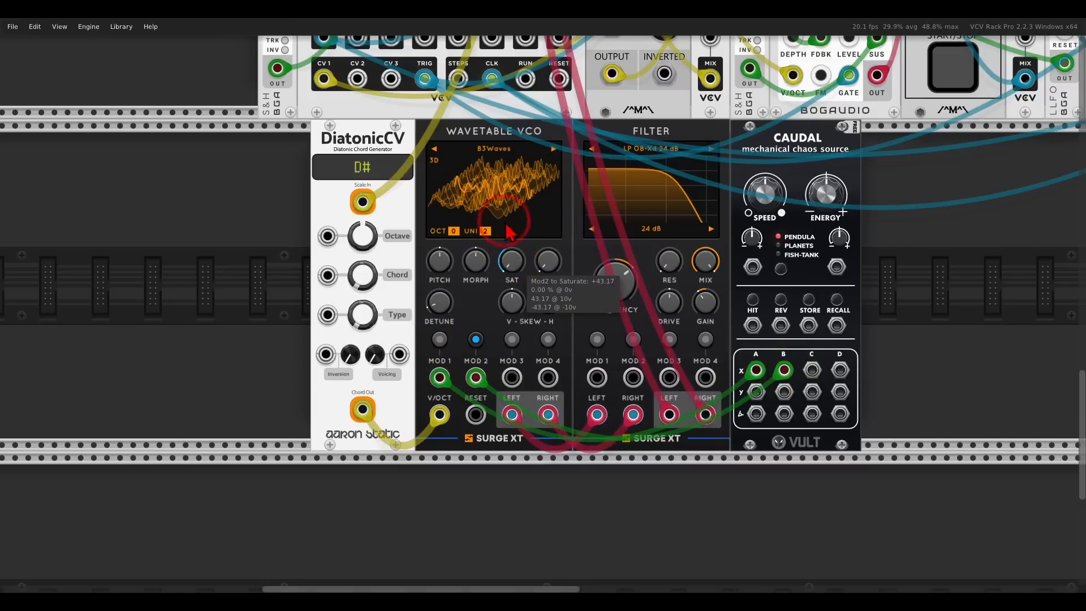
pyautogui.click(476, 339)
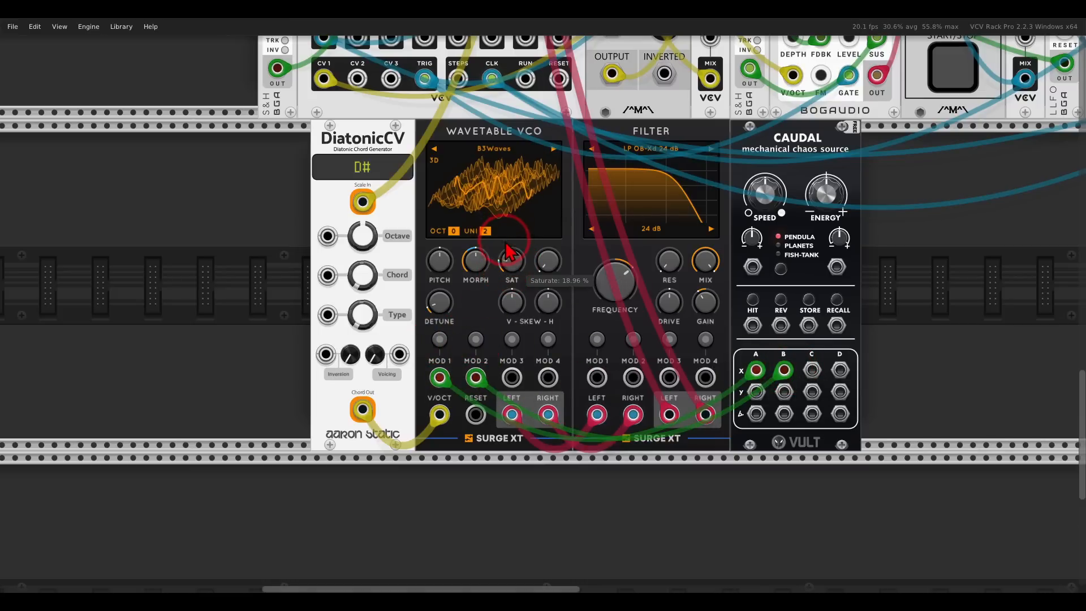
# Patch Caudal's C X and D X outputs to the VCO's Mod 3 and Mod 4, modulating vertical skew and horizontal skew, the latter by about +44
pyautogui.moveTo(812, 370); pyautogui.dragTo(840, 370)
pyautogui.click(512, 340)
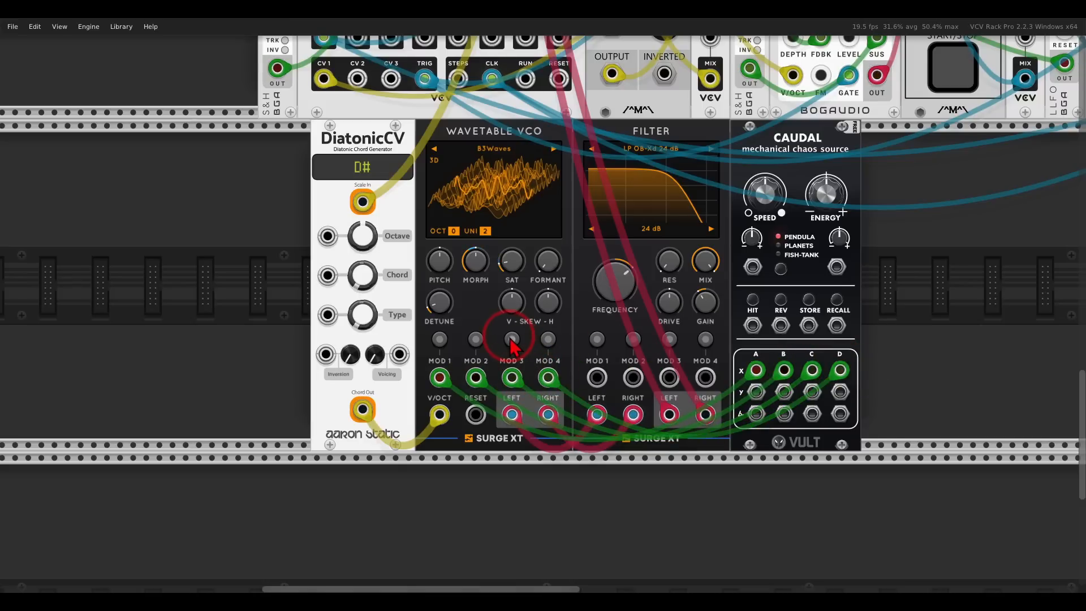
pyautogui.moveTo(514, 307); pyautogui.dragTo(543, 285)
pyautogui.click(549, 340)
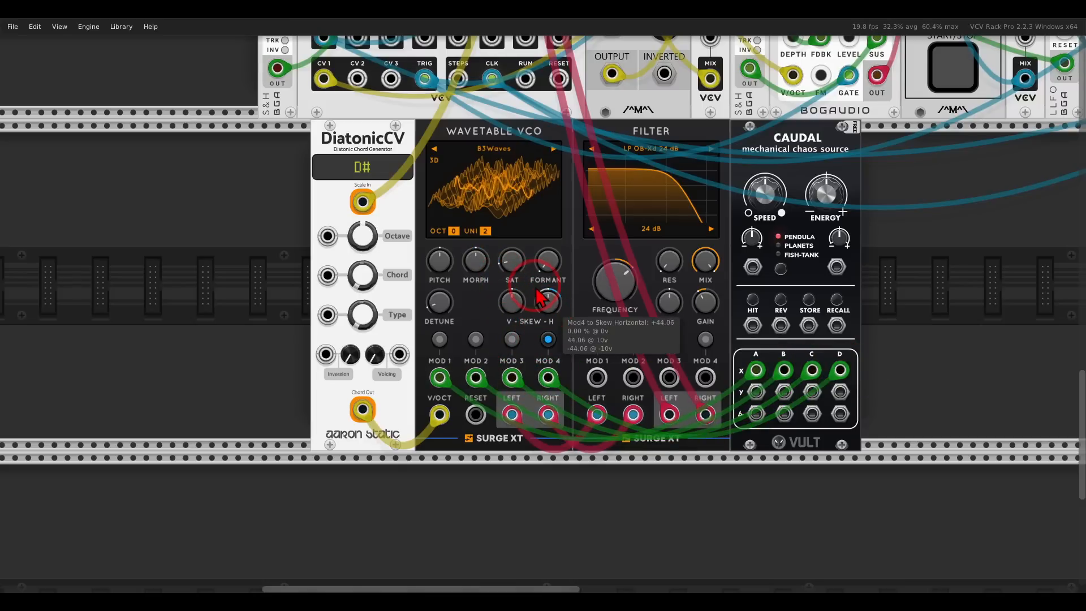
pyautogui.click(549, 340)
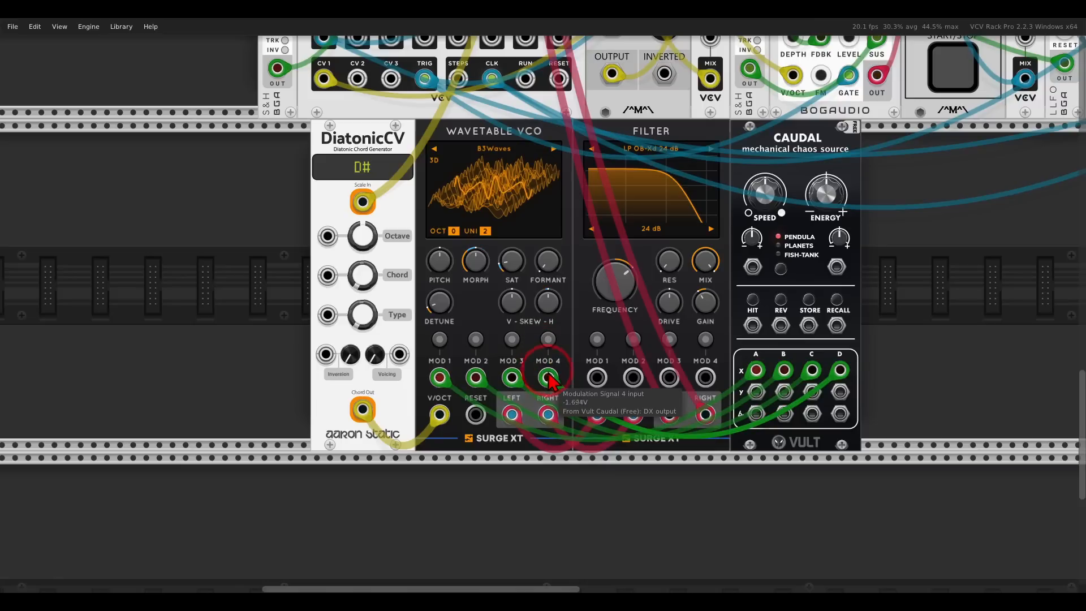
# Patch Caudal's A Y output to the Filter's Mod 1 to modulate the cutoff slightly, and set the cutoff frequency to about 1004 Hz
pyautogui.moveTo(597, 377); pyautogui.dragTo(758, 399)
pyautogui.click(597, 339)
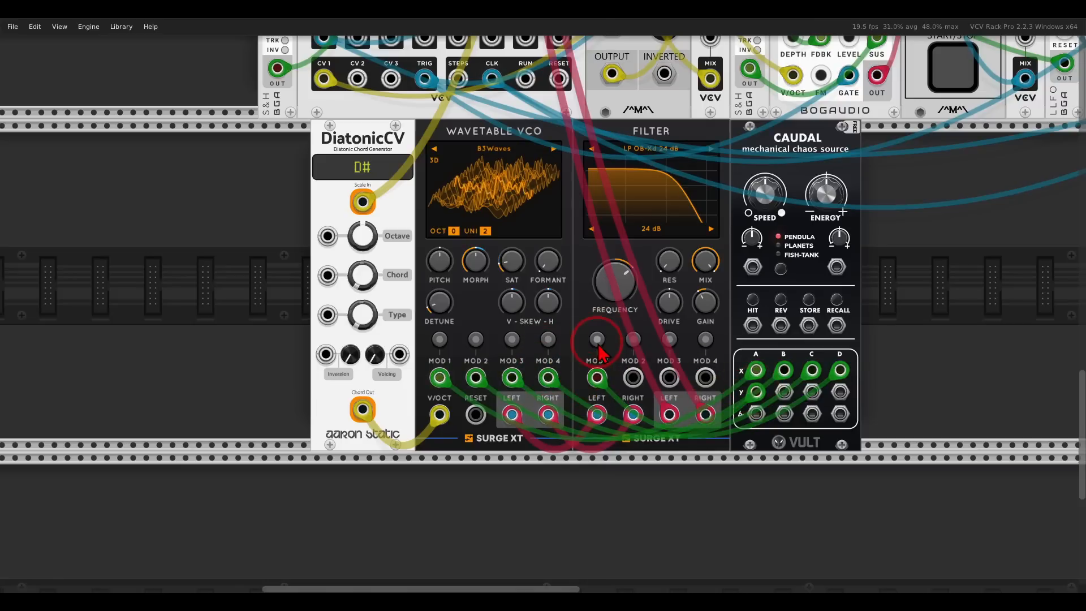
pyautogui.moveTo(603, 306); pyautogui.dragTo(596, 274)
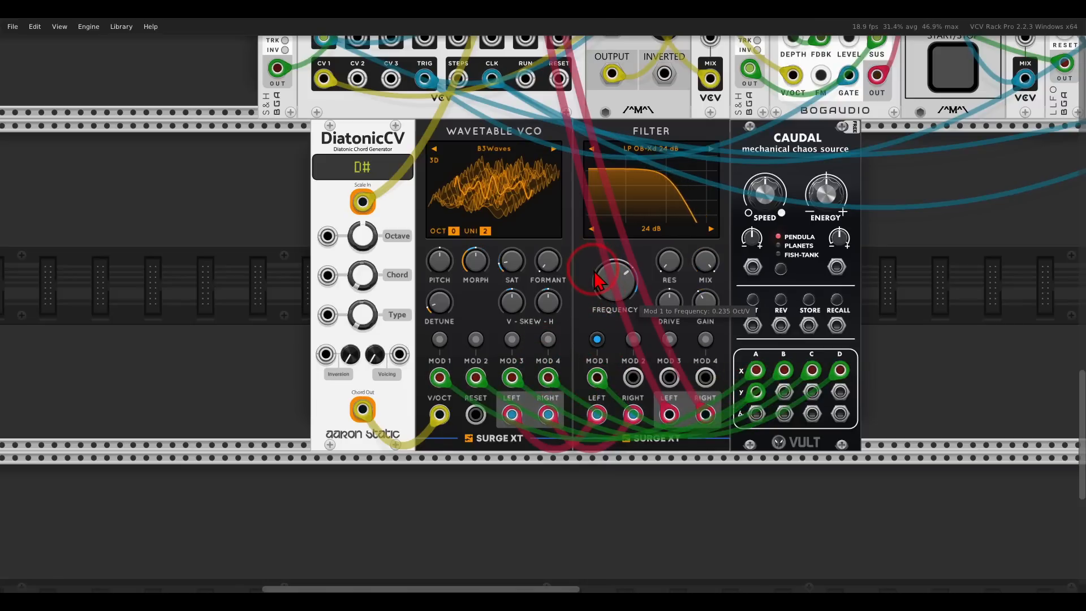
pyautogui.click(597, 339)
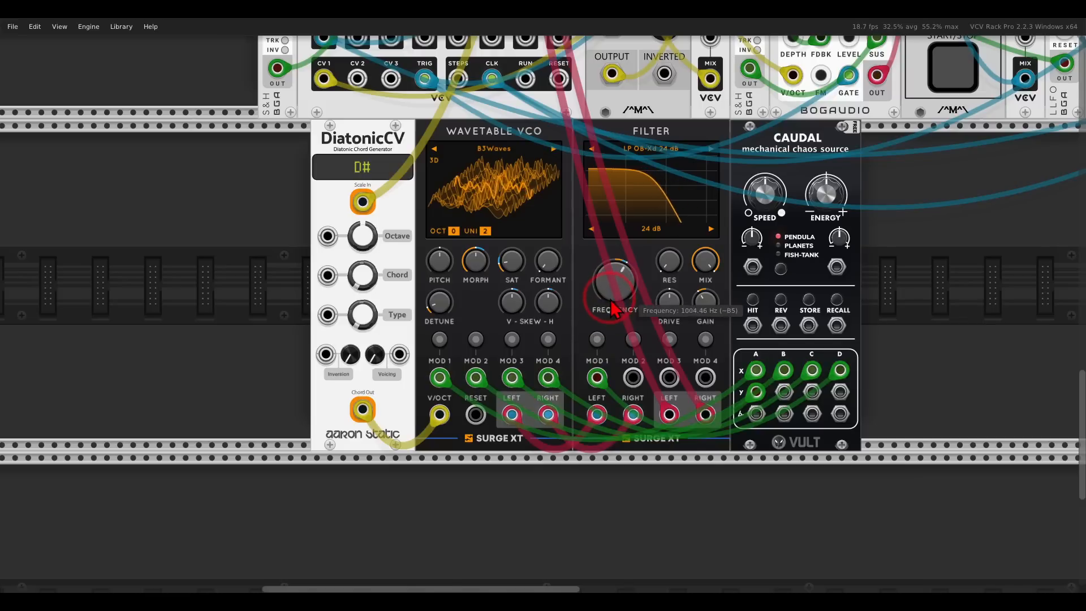
pyautogui.click(597, 339)
pyautogui.moveTo(610, 301); pyautogui.dragTo(608, 295)
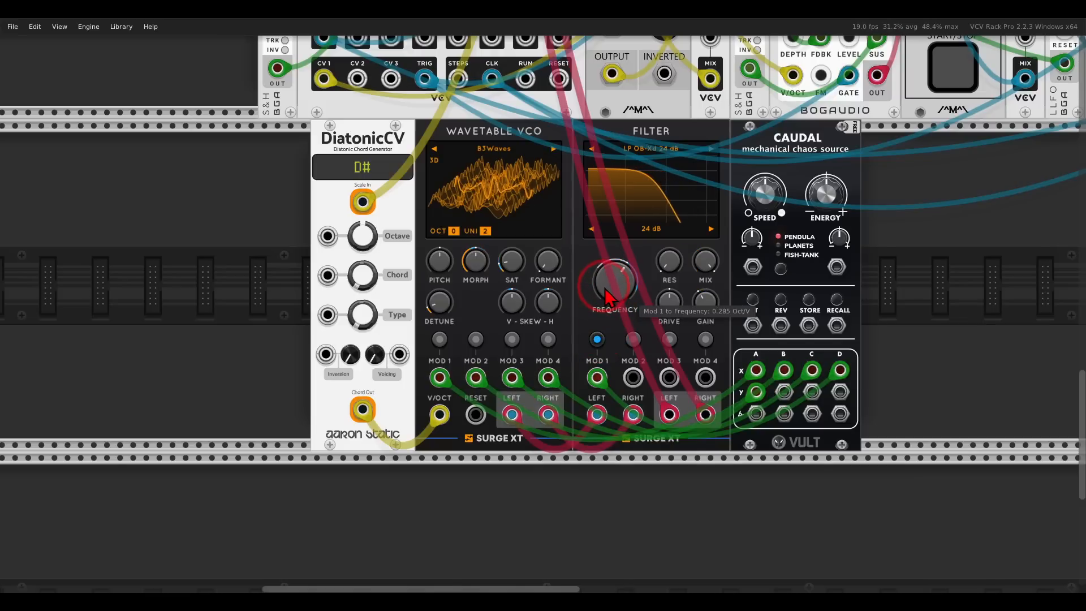
pyautogui.click(597, 340)
# Lower Caudal's speed and patch its A Y output to input A of a new VCV Compare module placed beside it
pyautogui.moveTo(751, 217); pyautogui.dragTo(760, 244)
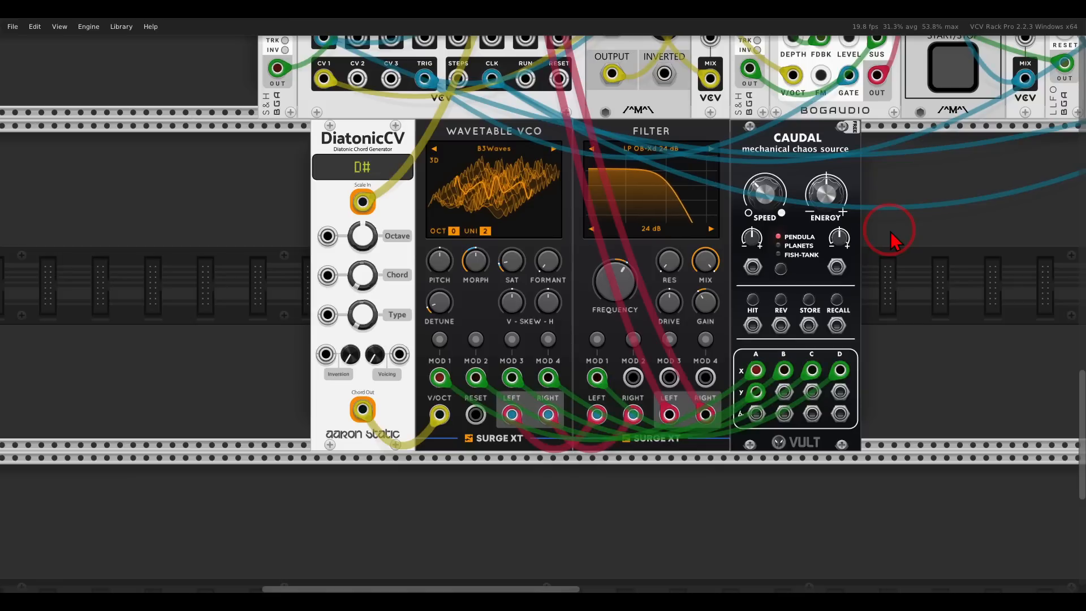
pyautogui.moveTo(891, 231); pyautogui.dragTo(831, 235)
pyautogui.rightClick(850, 247)
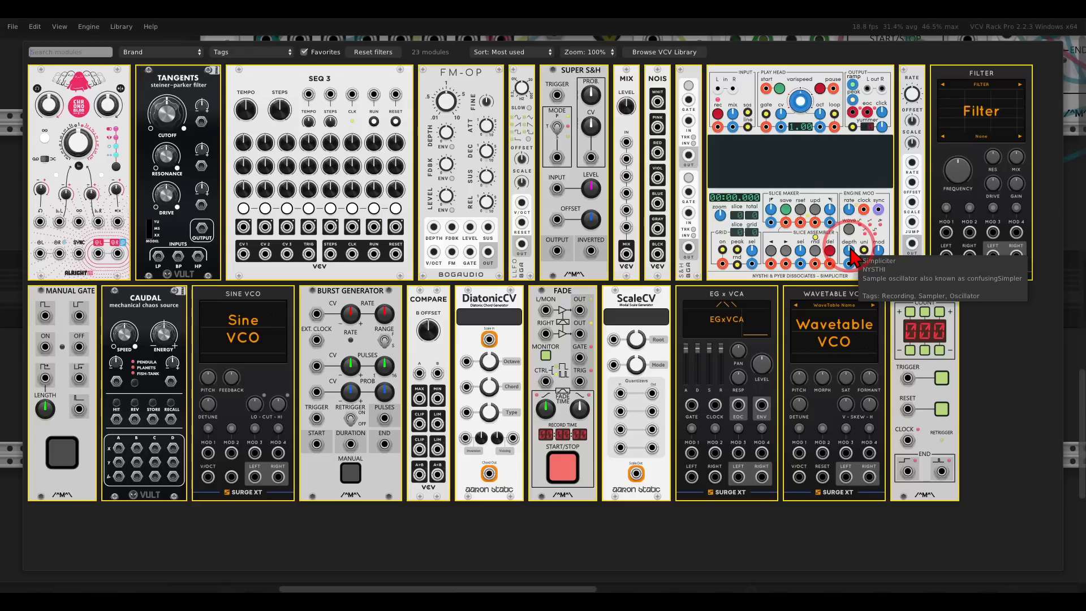
pyautogui.moveTo(433, 309); pyautogui.dragTo(709, 306)
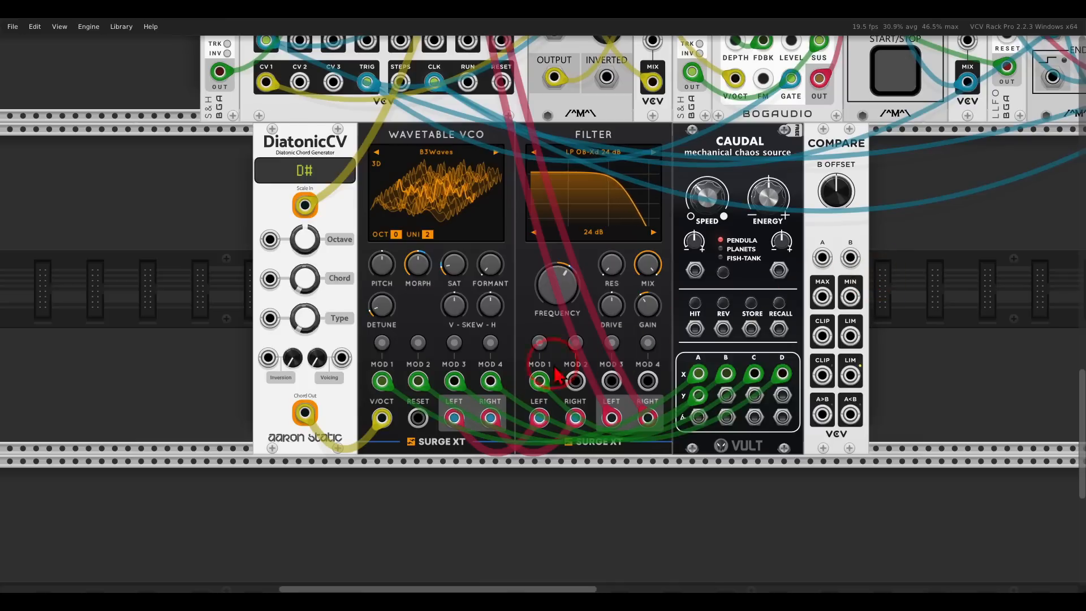
pyautogui.moveTo(543, 382); pyautogui.dragTo(824, 263)
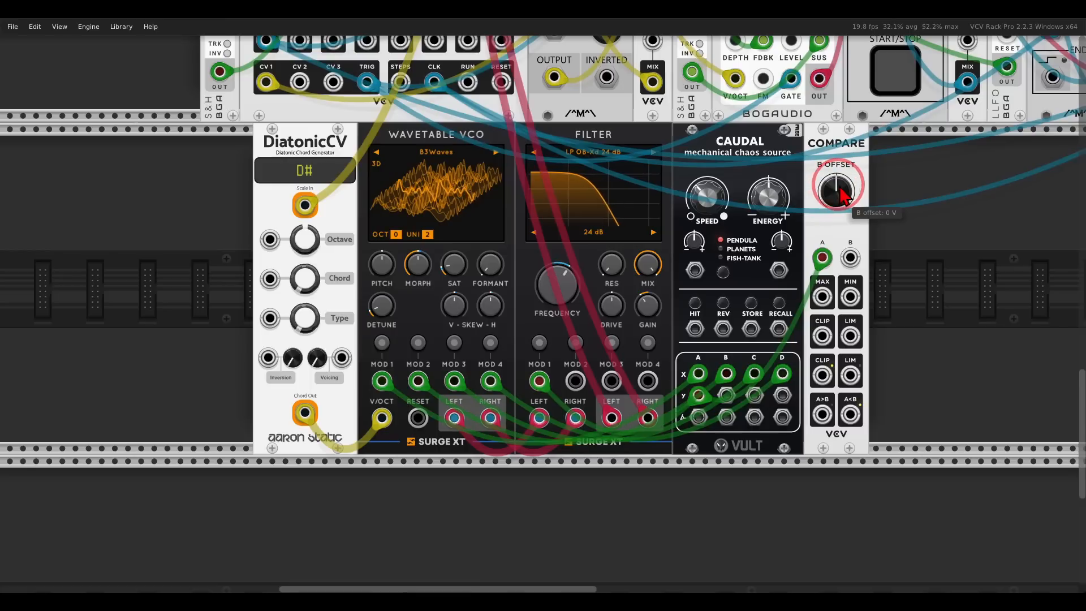
# Set Compare's B offset to about -3.37 V
pyautogui.moveTo(839, 190); pyautogui.dragTo(841, 200)
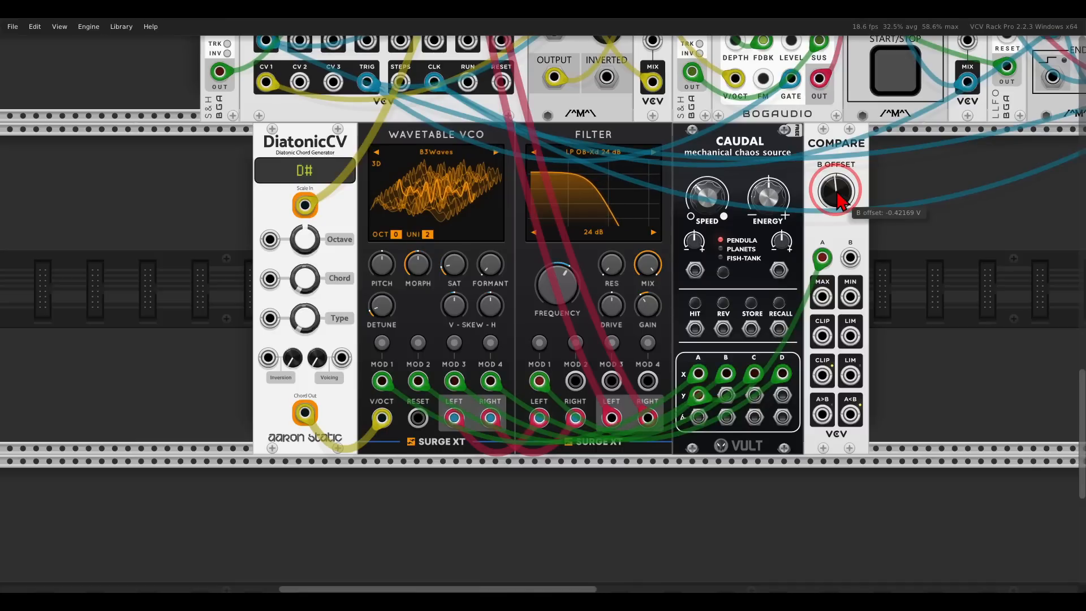
pyautogui.moveTo(837, 192)
pyautogui.mouseDown()
pyautogui.moveTo(838, 212)
pyautogui.moveTo(833, 194)
pyautogui.mouseUp()
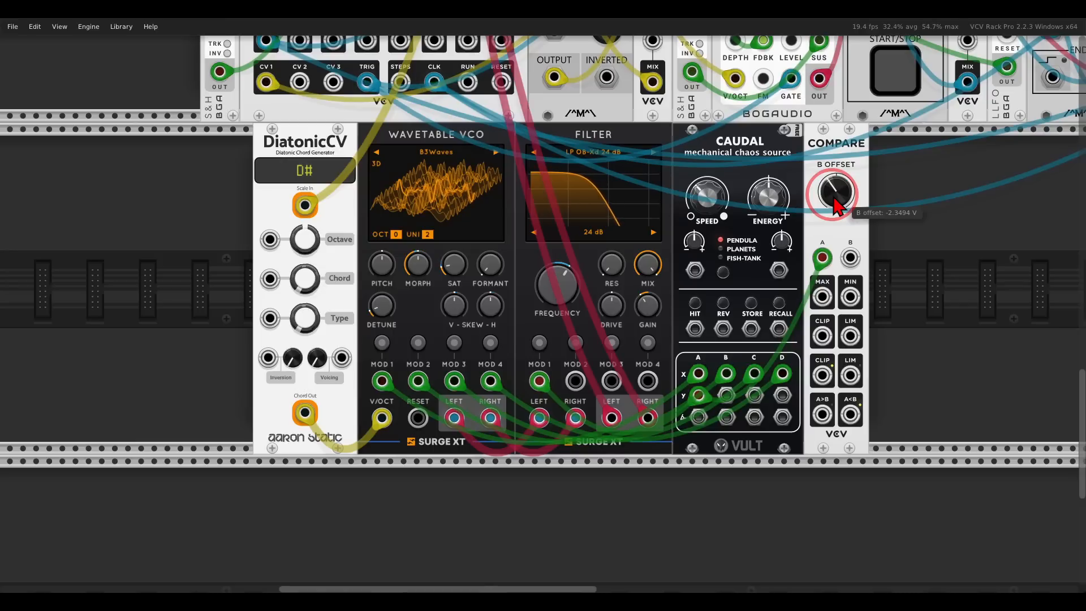
pyautogui.moveTo(835, 199); pyautogui.dragTo(835, 212)
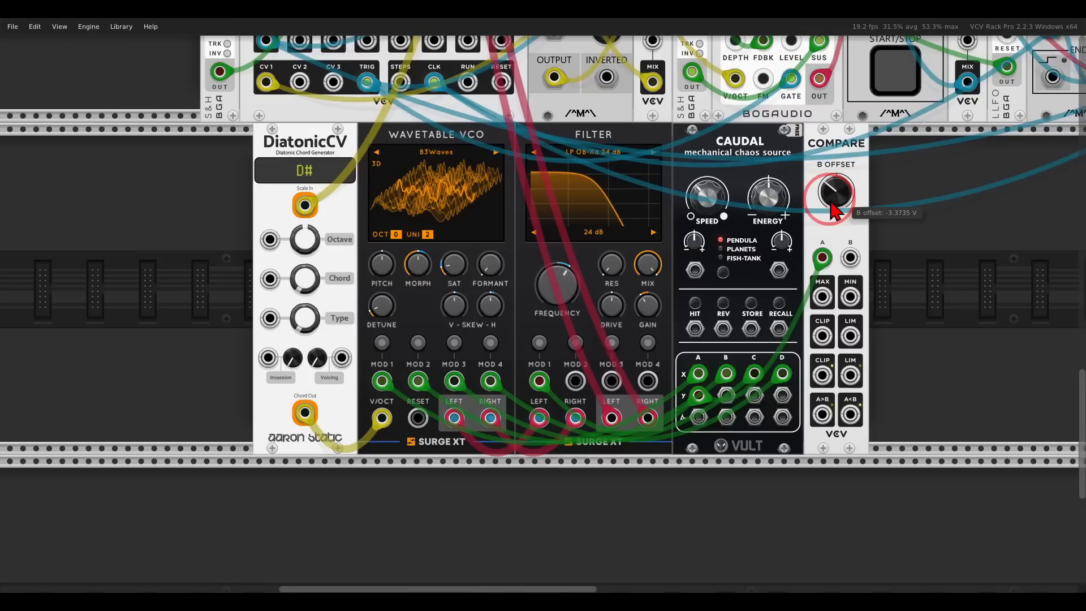
# Add a Bogaudio S&H before DiatonicCV, gated by Compare's A<B output, with its two outputs feeding DiatonicCV's Chord and Type inputs
pyautogui.rightClick(224, 233)
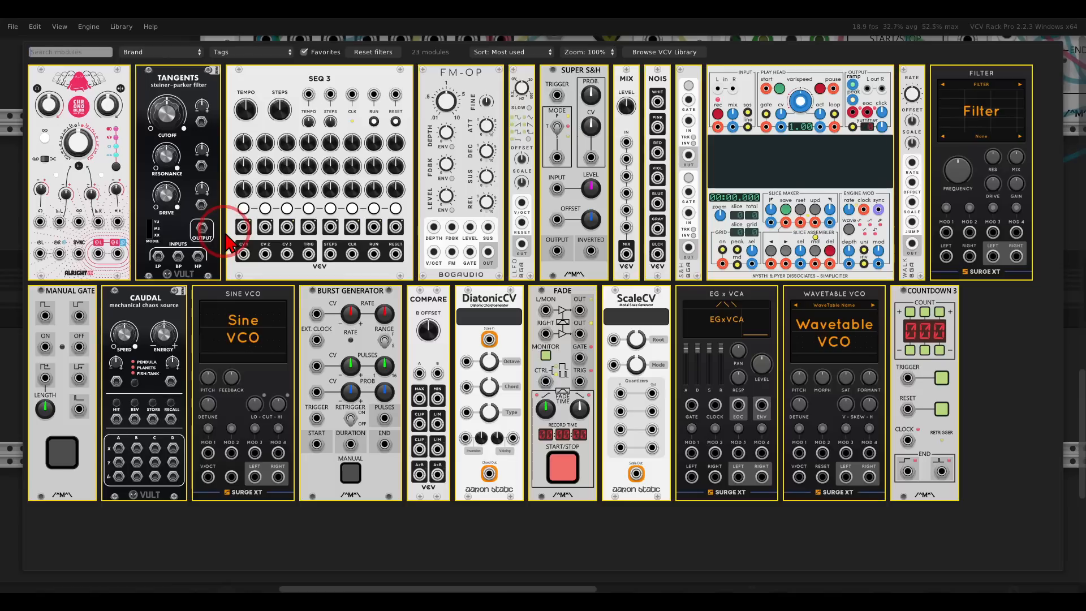
pyautogui.click(692, 92)
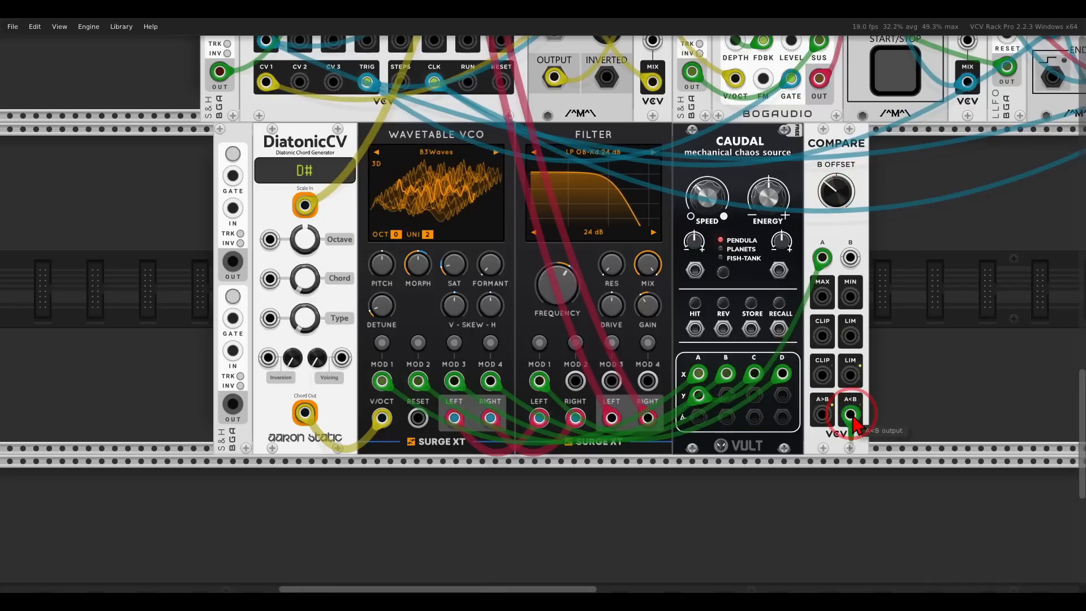
pyautogui.moveTo(850, 414); pyautogui.dragTo(232, 176)
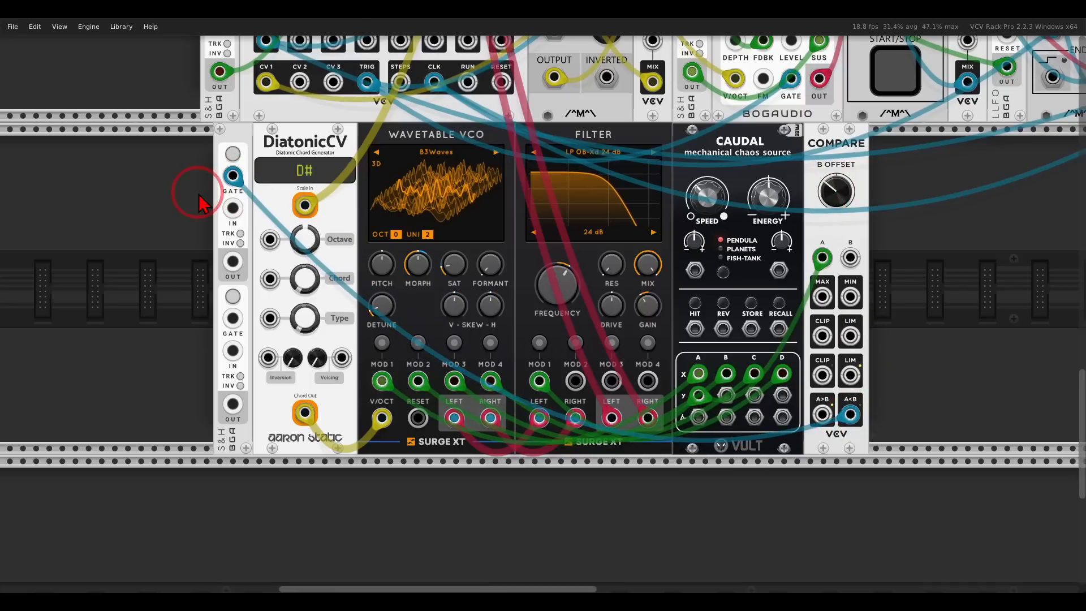
pyautogui.moveTo(233, 262); pyautogui.dragTo(270, 278)
pyautogui.moveTo(233, 404); pyautogui.dragTo(270, 318)
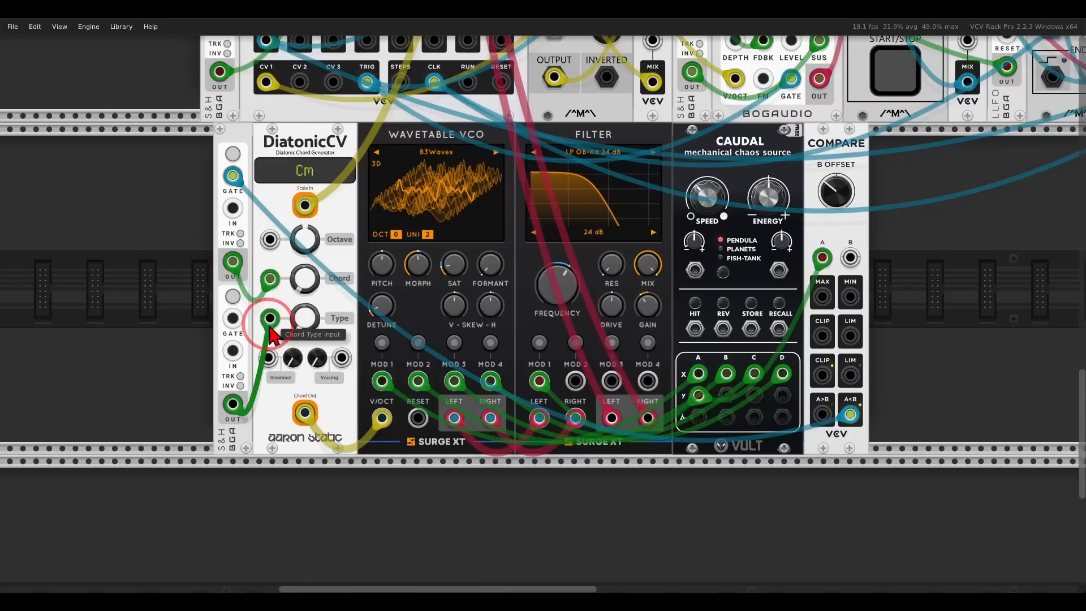
# Turn up DiatonicCV's Chord and Type knobs and readjust Compare's B offset slightly
pyautogui.moveTo(309, 275); pyautogui.dragTo(301, 202)
pyautogui.moveTo(304, 316); pyautogui.dragTo(297, 209)
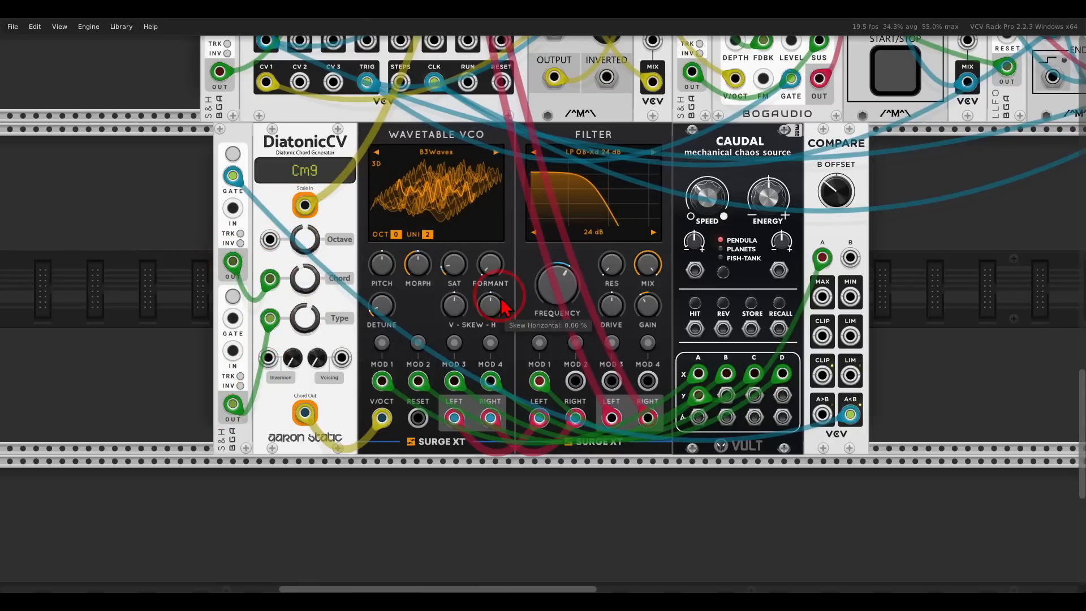
pyautogui.moveTo(835, 193); pyautogui.dragTo(843, 212)
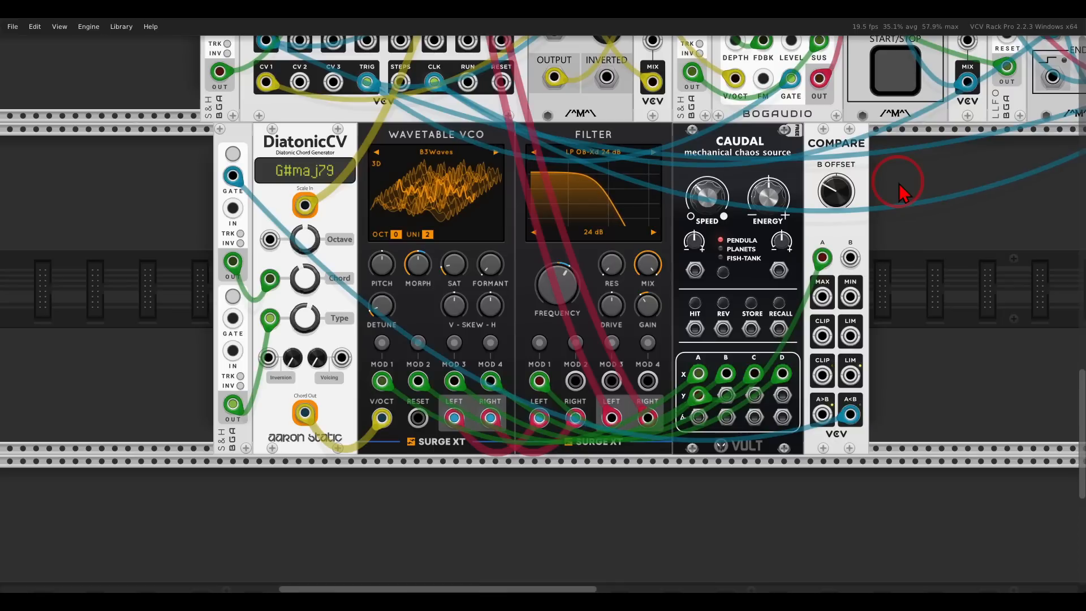
# Add a Fade module after Compare and route the Filter's left and right outputs through it to the mixer
pyautogui.rightClick(880, 235)
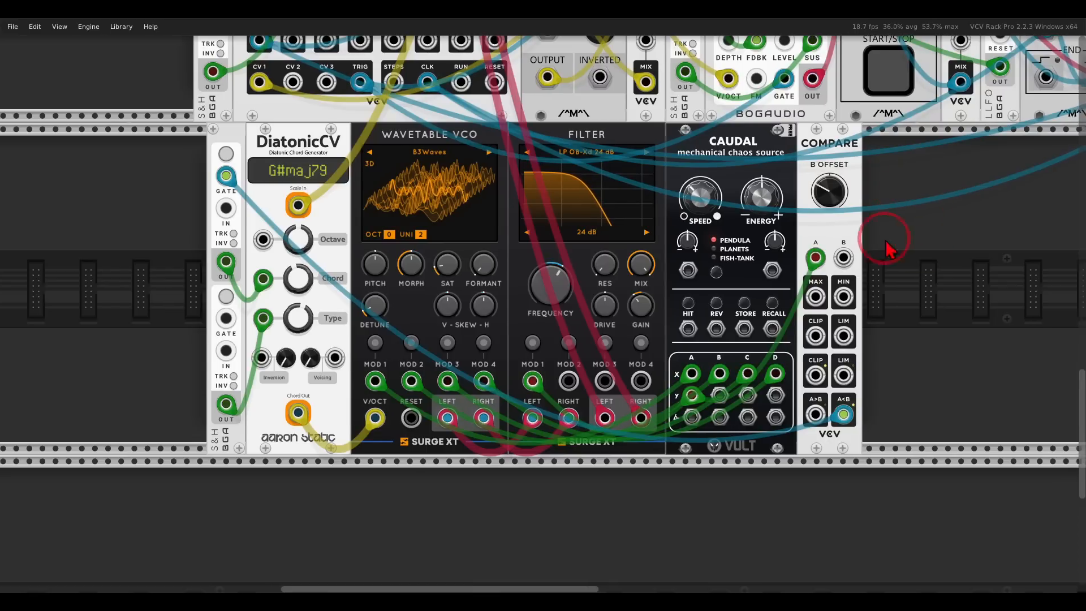
pyautogui.click(554, 312)
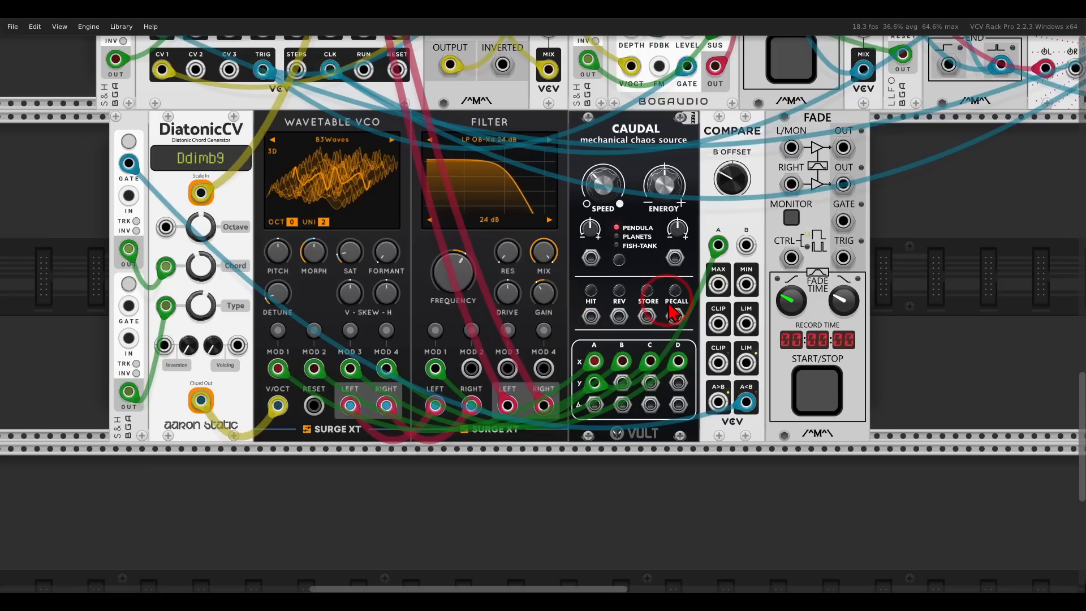
pyautogui.moveTo(508, 405); pyautogui.dragTo(844, 147)
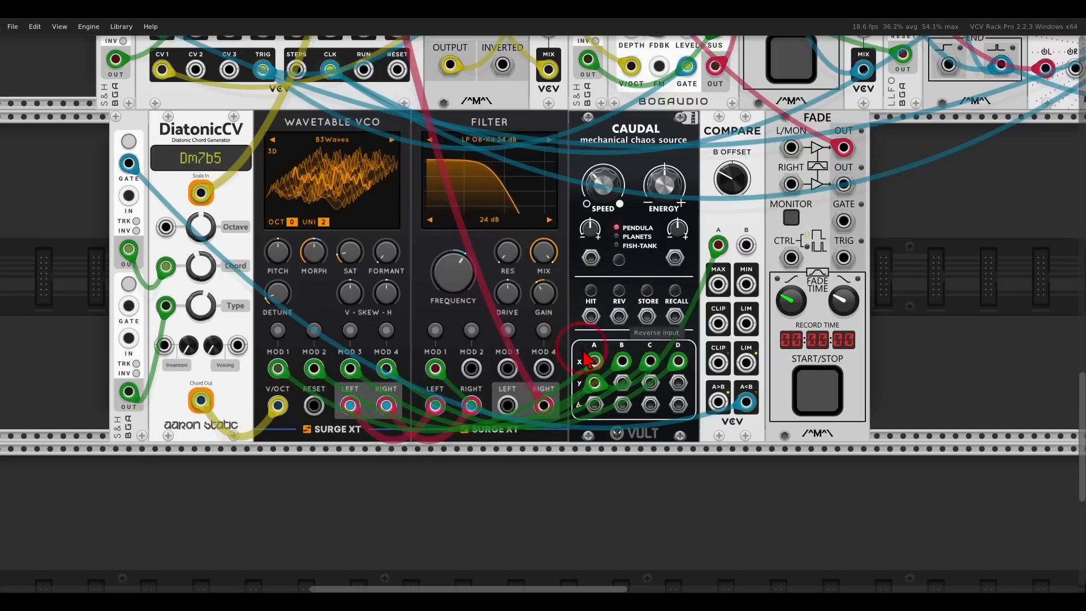
pyautogui.moveTo(543, 406); pyautogui.dragTo(843, 184)
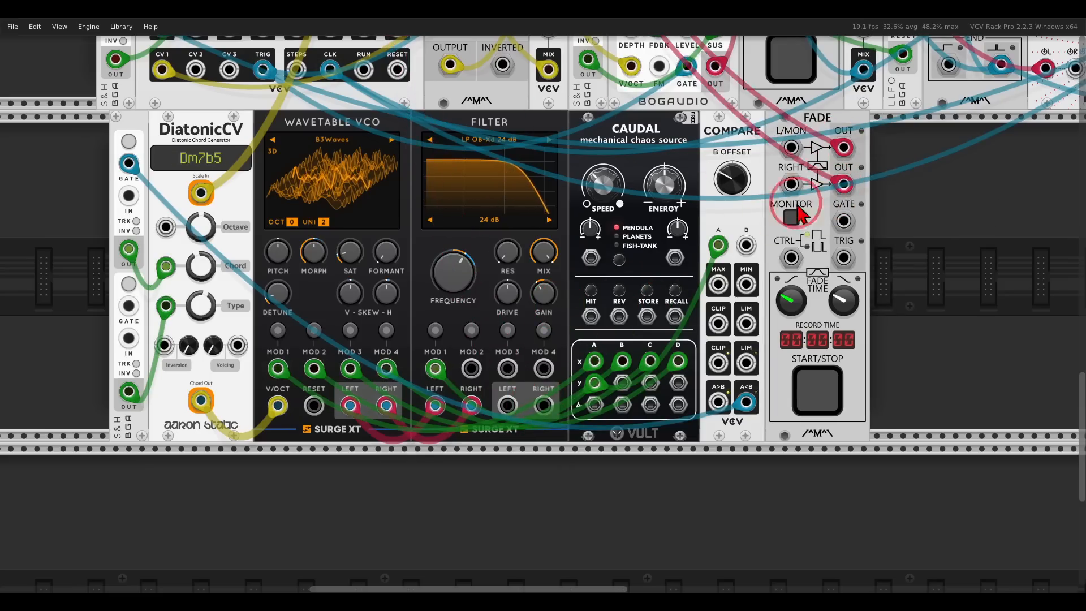
pyautogui.moveTo(507, 406); pyautogui.dragTo(791, 148)
pyautogui.moveTo(543, 406); pyautogui.dragTo(791, 184)
pyautogui.moveTo(584, 392); pyautogui.dragTo(542, 407)
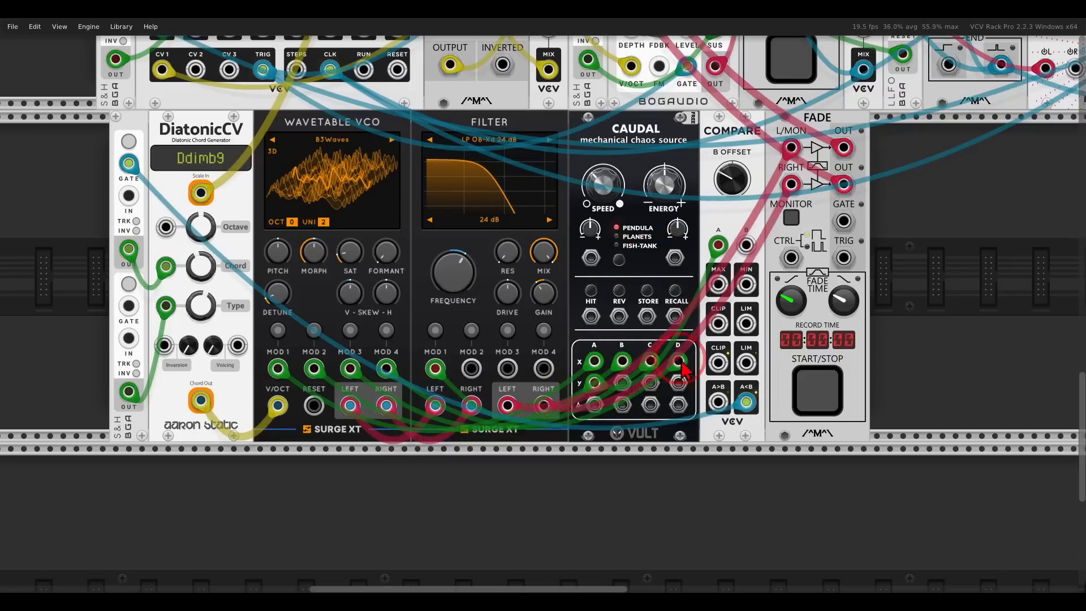
# Add a Countdown 3 module after Fade and set its count to 015
pyautogui.moveTo(736, 334); pyautogui.dragTo(610, 333)
pyautogui.press('Return')
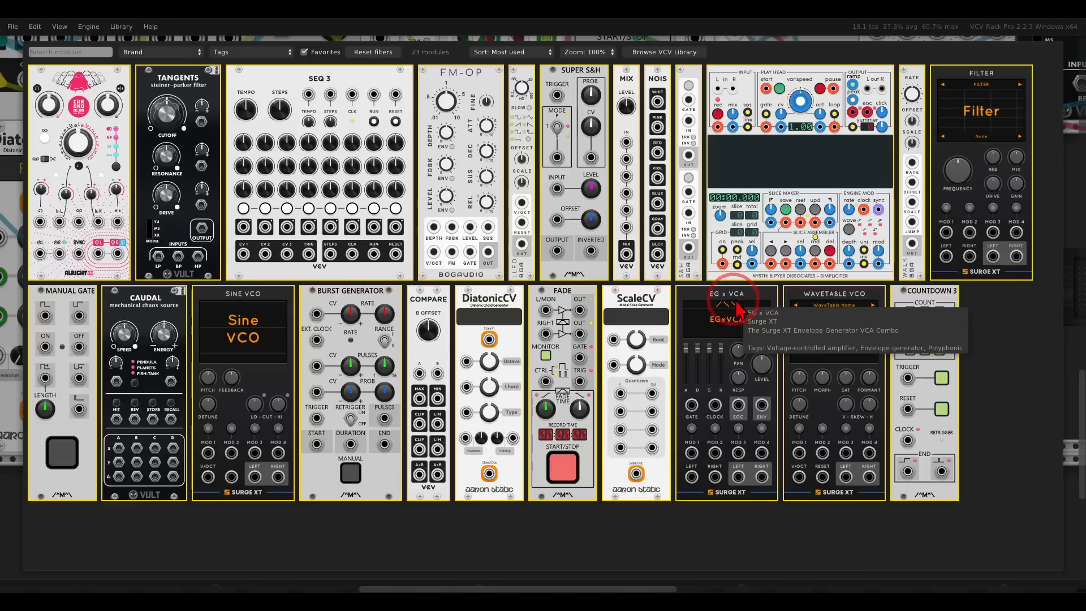
pyautogui.moveTo(900, 323); pyautogui.dragTo(748, 306)
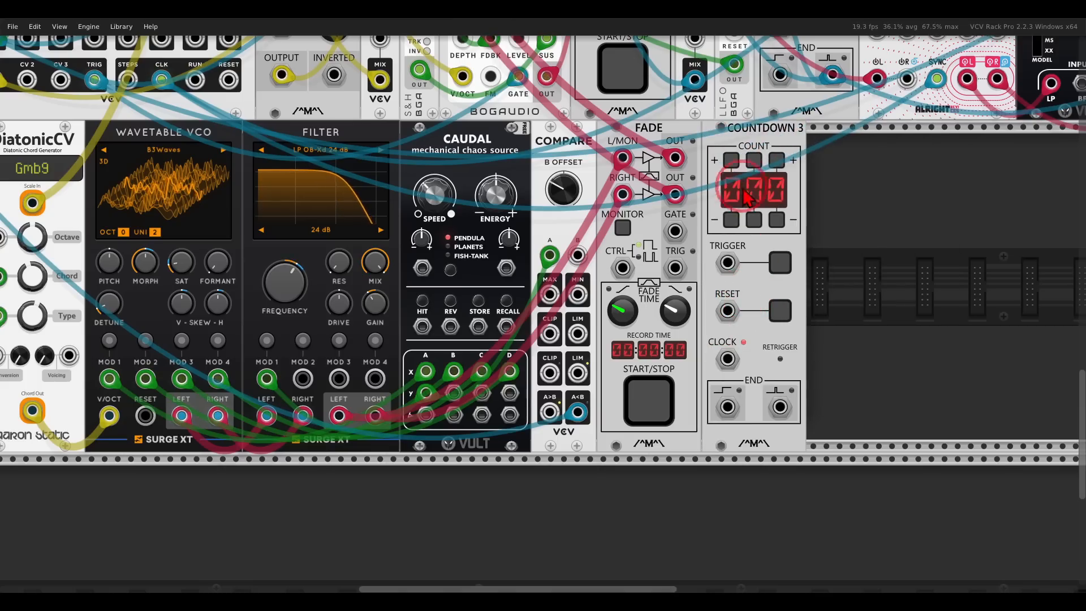
pyautogui.click(754, 161)
pyautogui.click(777, 160)
pyautogui.click(777, 160)
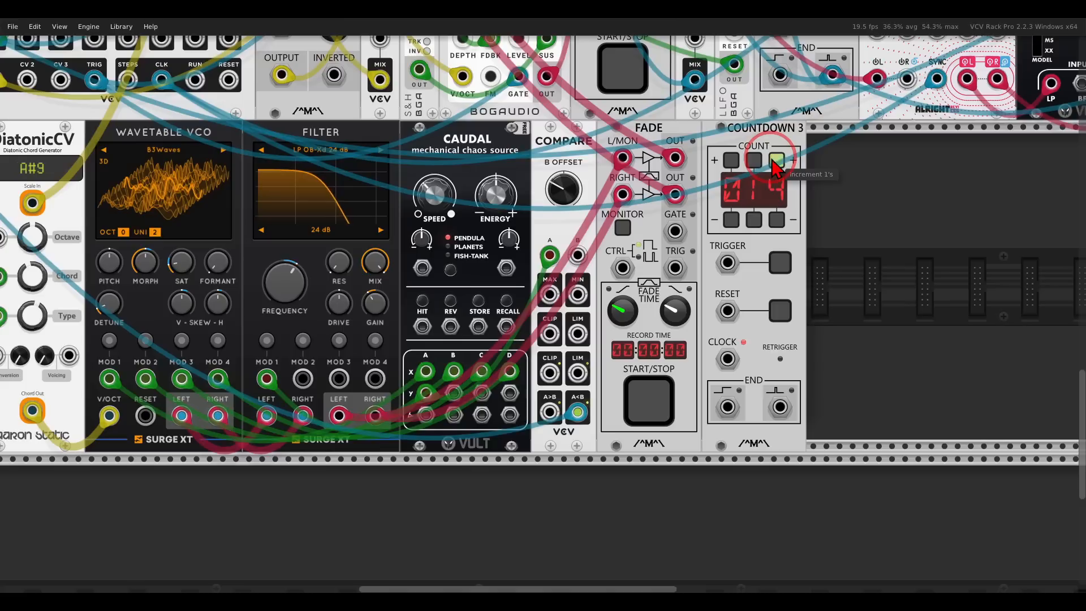
pyautogui.click(777, 161)
pyautogui.click(777, 160)
pyautogui.click(777, 160)
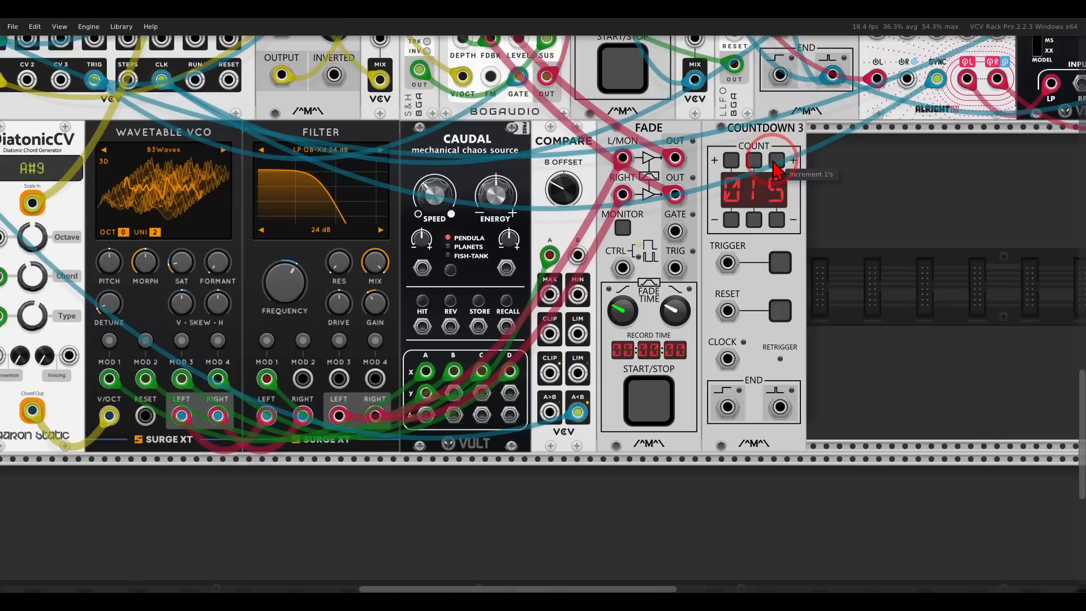
# Add a VCV Mix after Countdown 3, feed it both Countdowns' end triggers, and patch its mix output into the lower Fade's CTRL input
pyautogui.rightClick(826, 187)
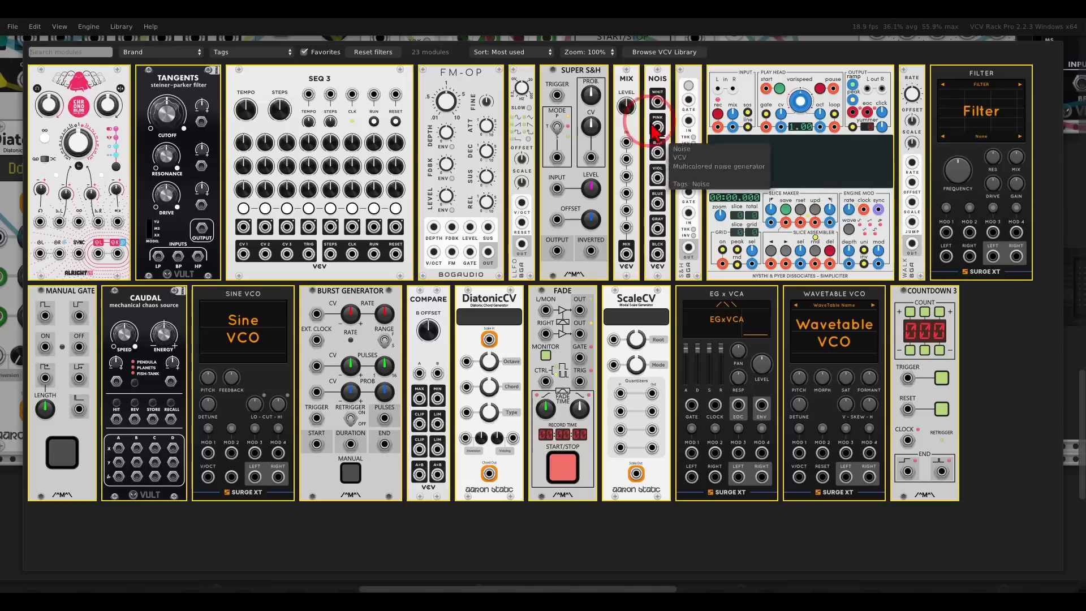
pyautogui.click(628, 92)
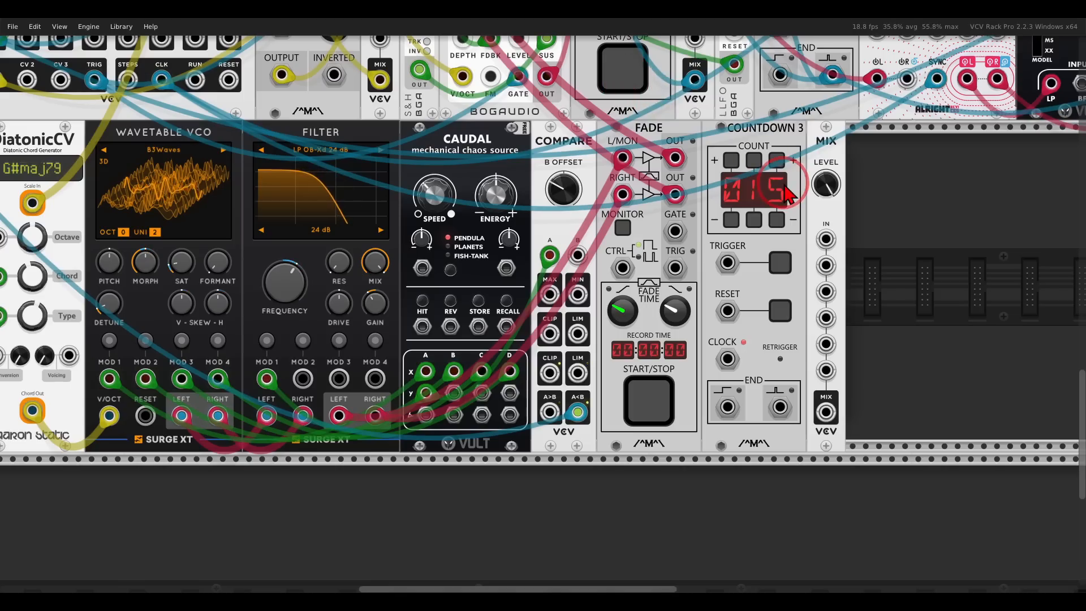
pyautogui.scroll(-3, 790, 195)
pyautogui.moveTo(720, 223); pyautogui.dragTo(573, 317)
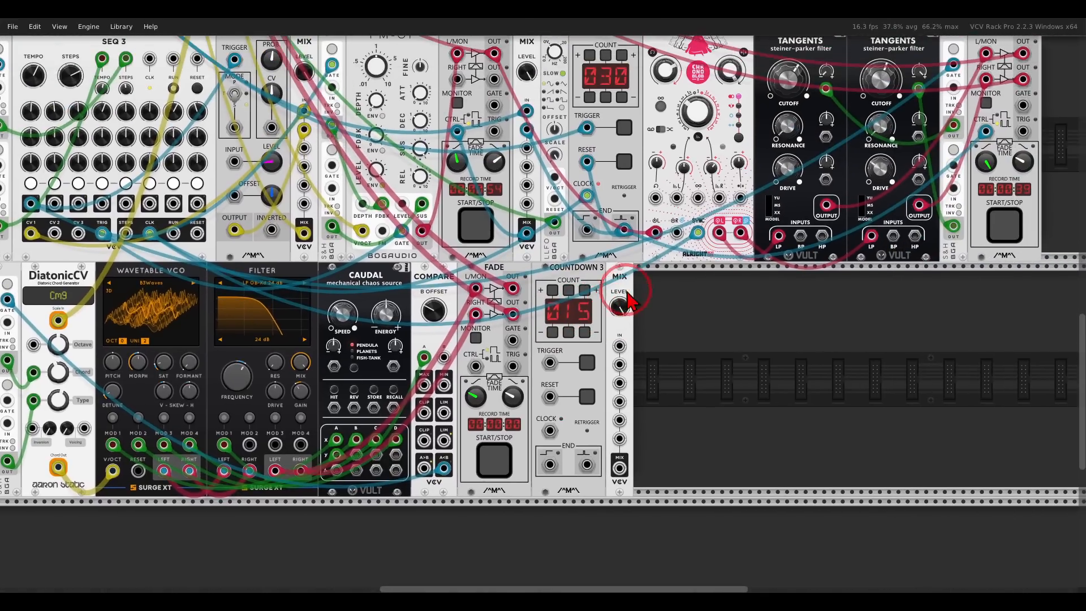
pyautogui.moveTo(624, 230); pyautogui.dragTo(624, 346)
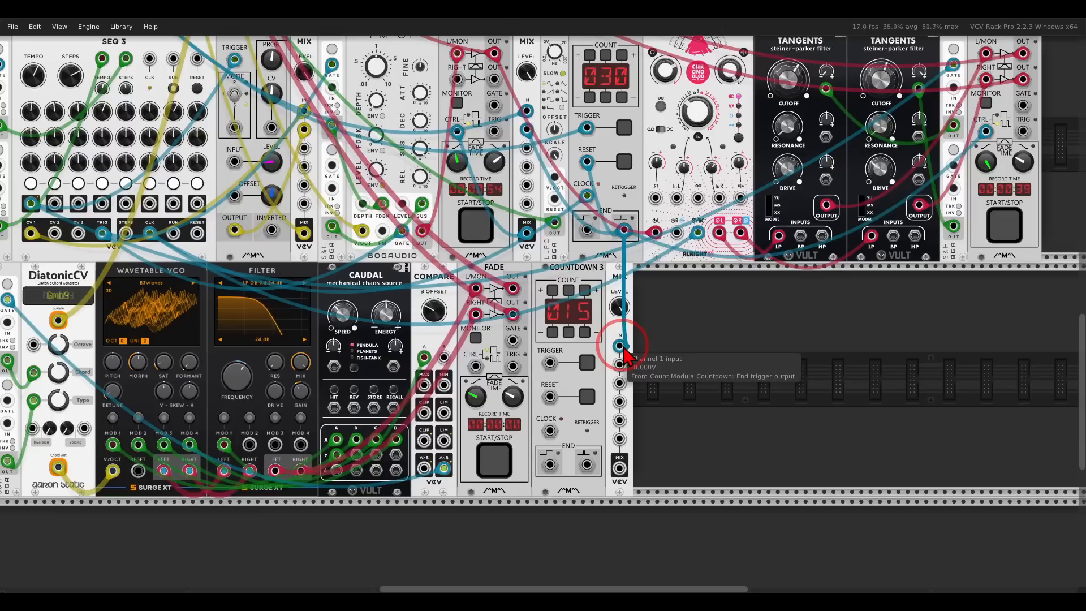
pyautogui.moveTo(589, 465); pyautogui.dragTo(620, 365)
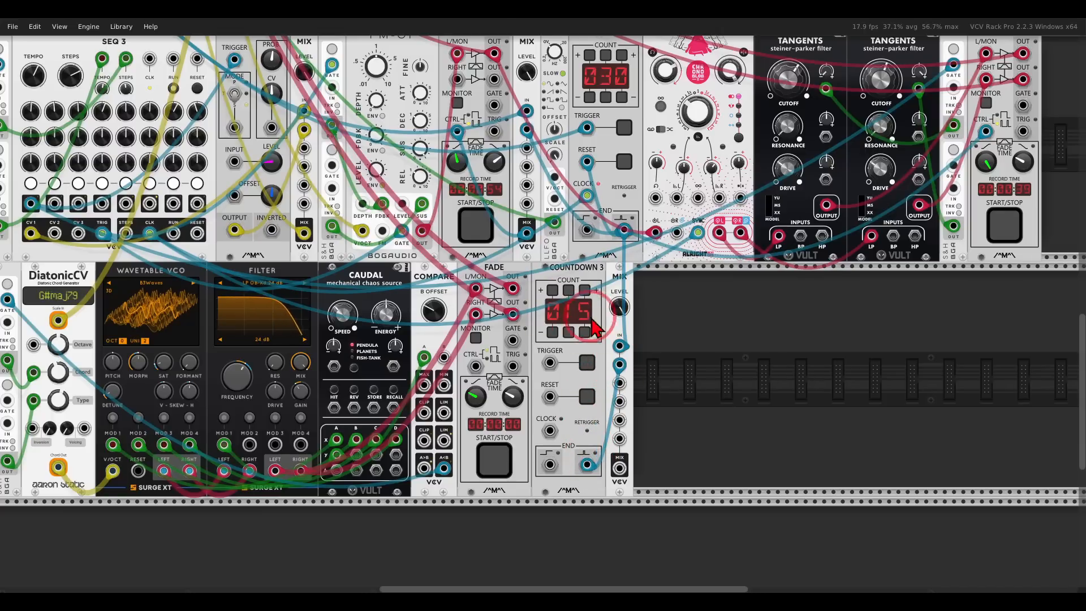
pyautogui.moveTo(620, 467); pyautogui.dragTo(476, 367)
# Switch the lower Fade's control input to trigger mode and lengthen its fade-in and fade-out times
pyautogui.rightClick(491, 345)
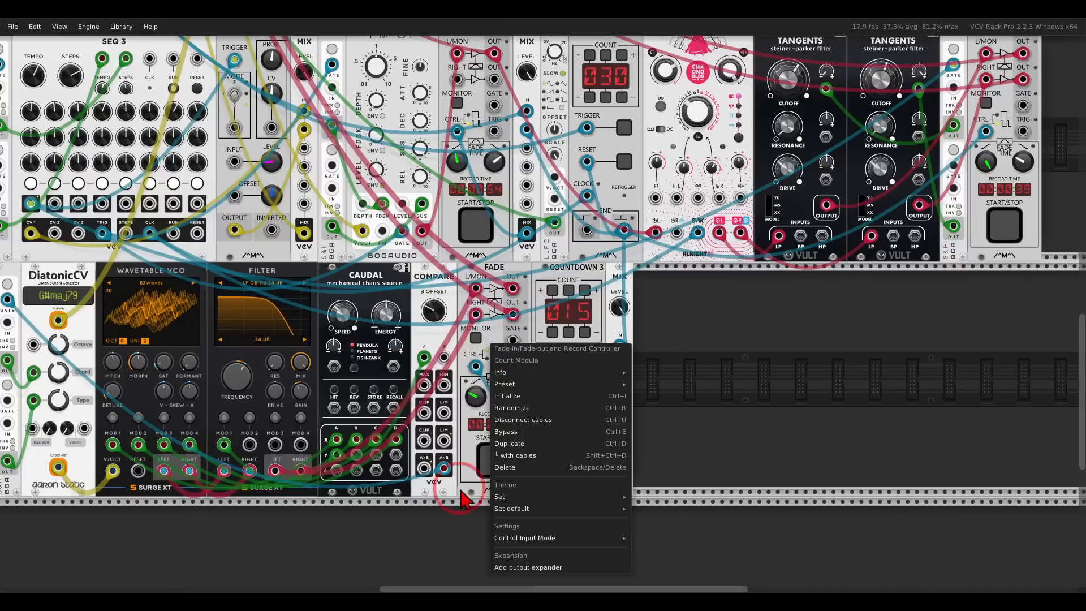
pyautogui.moveTo(504, 538)
pyautogui.click(667, 550)
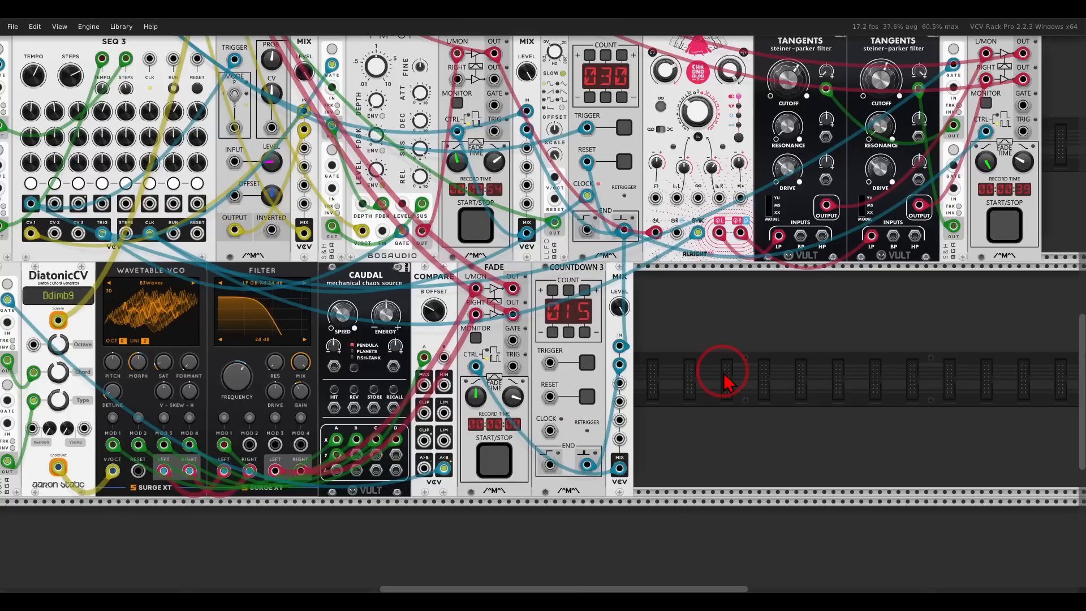
# Add Bogaudio LLFO and Walk modules beyond the Mix, and patch Walk's output into LLFO's V/Oct input
pyautogui.scroll(4, 710, 412)
pyautogui.rightClick(697, 405)
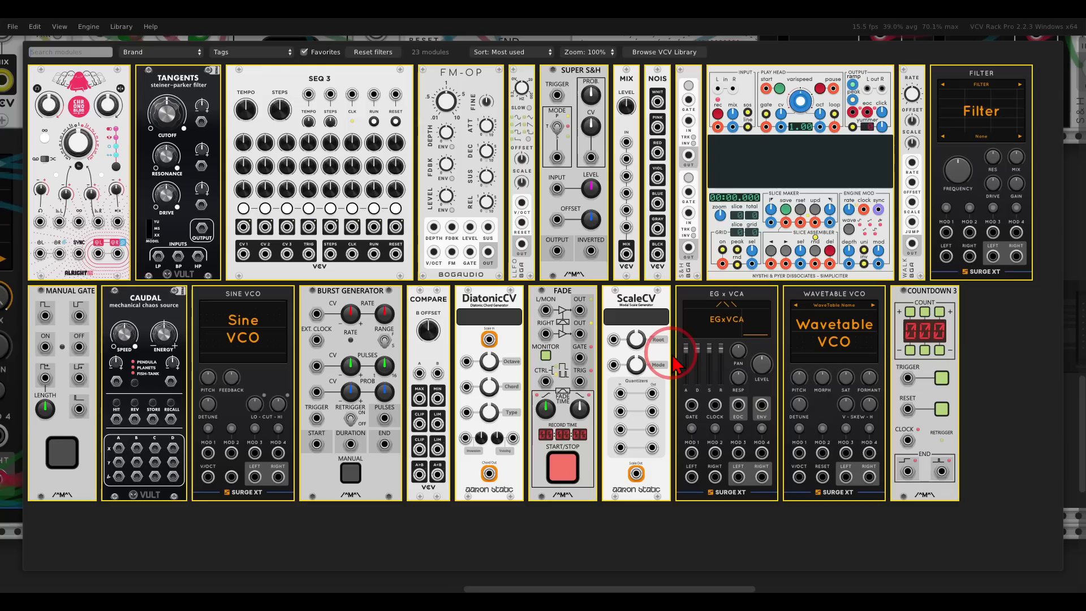
pyautogui.moveTo(524, 262); pyautogui.dragTo(610, 326)
pyautogui.rightClick(660, 305)
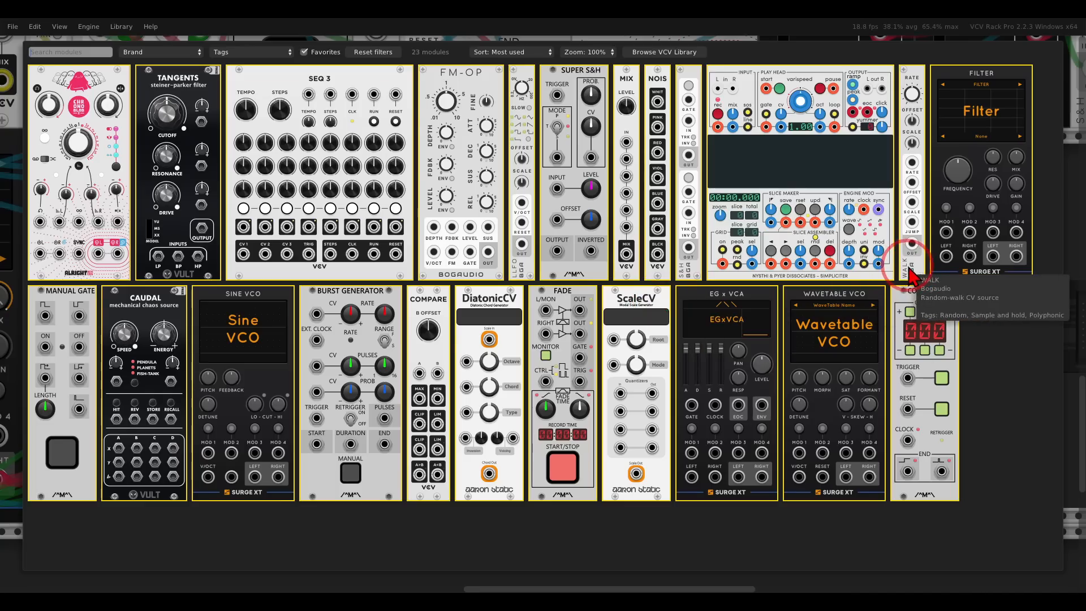
pyautogui.moveTo(910, 265); pyautogui.dragTo(707, 287)
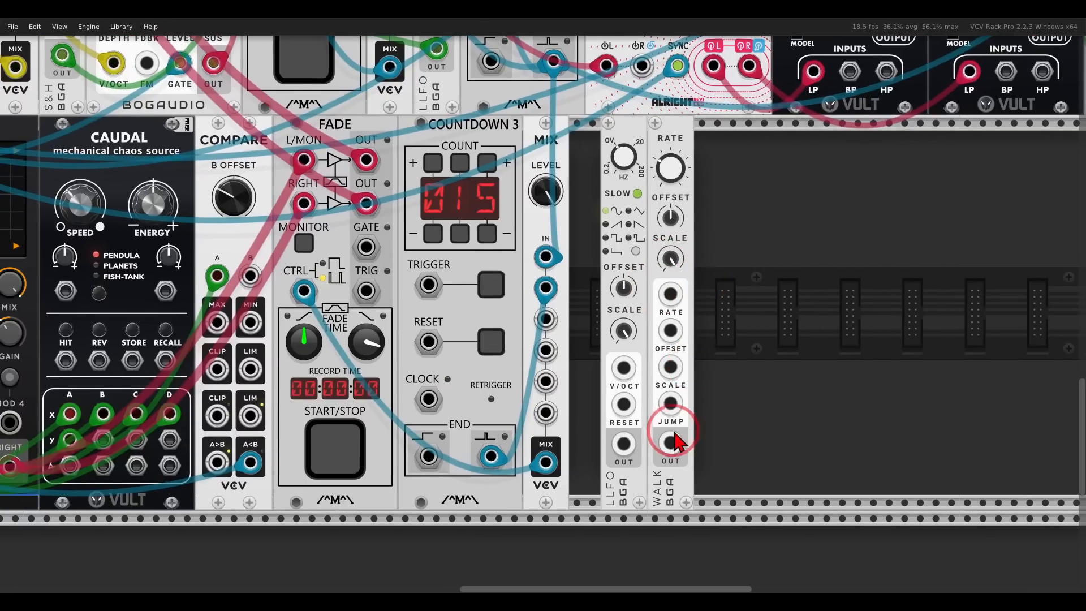
pyautogui.moveTo(674, 444); pyautogui.dragTo(627, 371)
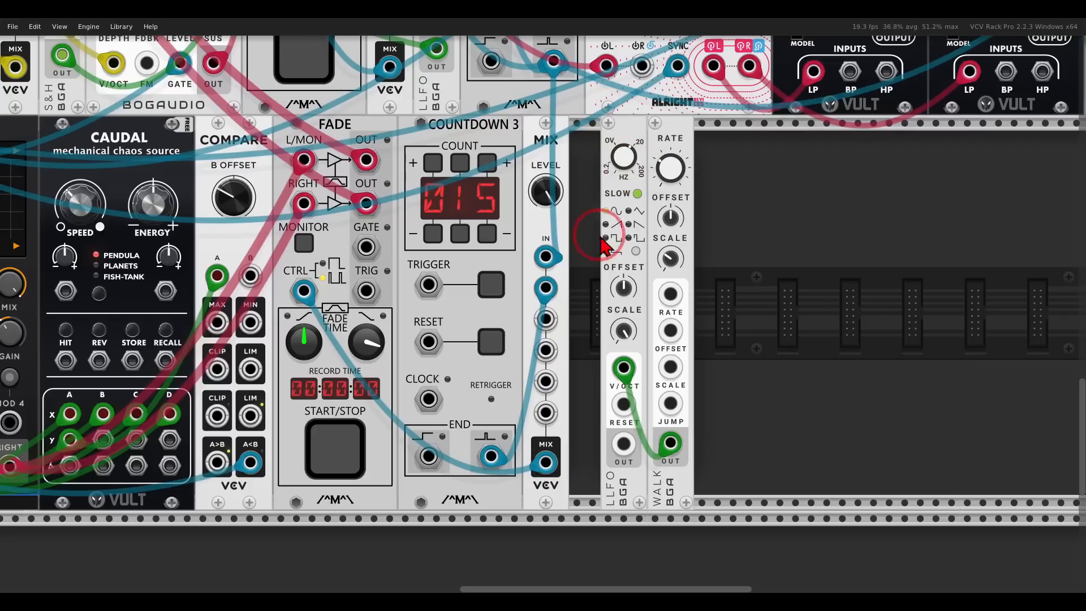
# Set the new LLFO to a square wave and patch its output into the lower Countdown 3's clock input
pyautogui.moveTo(621, 164); pyautogui.dragTo(627, 167)
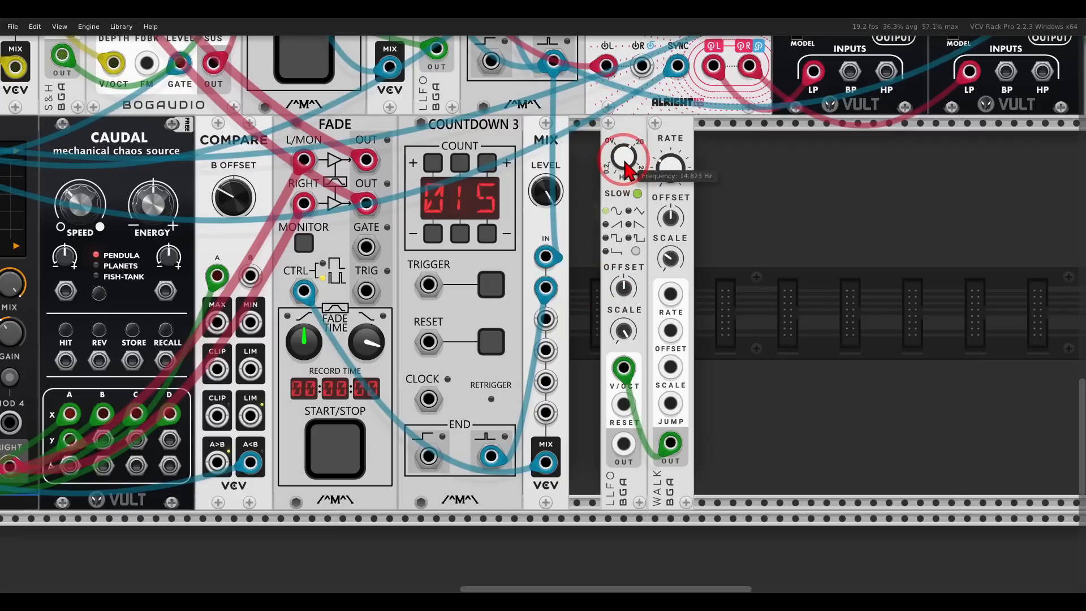
pyautogui.click(637, 252)
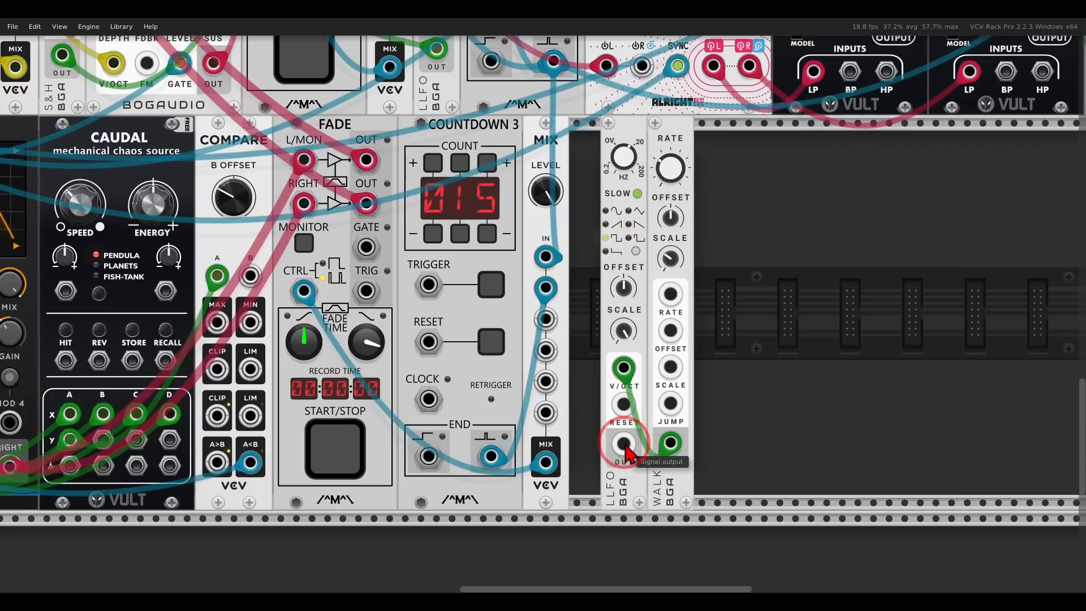
pyautogui.moveTo(624, 444); pyautogui.dragTo(429, 400)
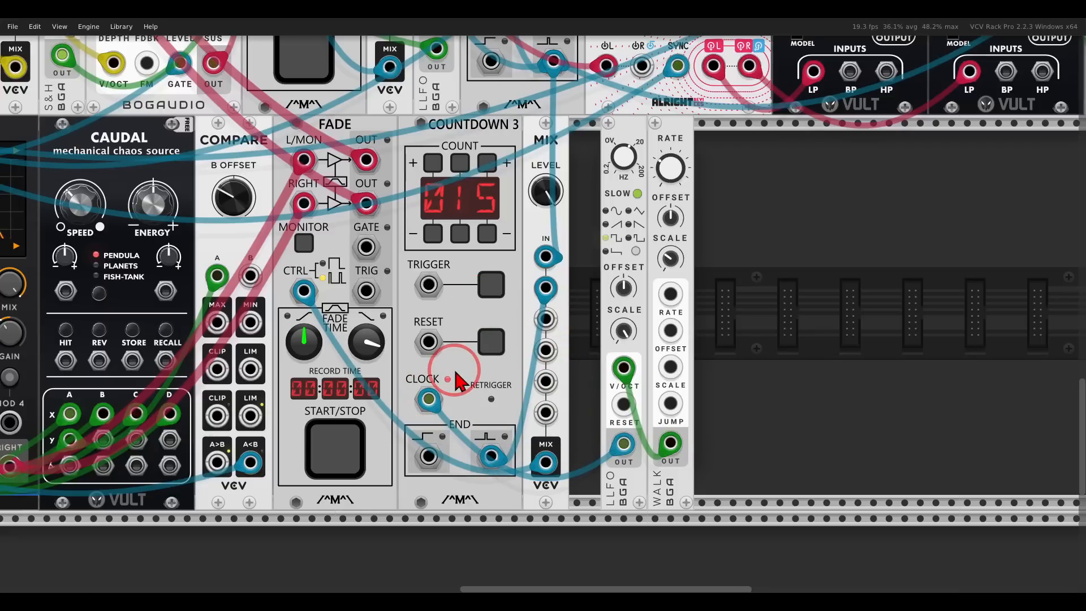
# Patch the lower Countdown's end trigger into its own reset input and the upper Countdown's end trigger into its trigger input
pyautogui.moveTo(497, 457); pyautogui.dragTo(429, 341)
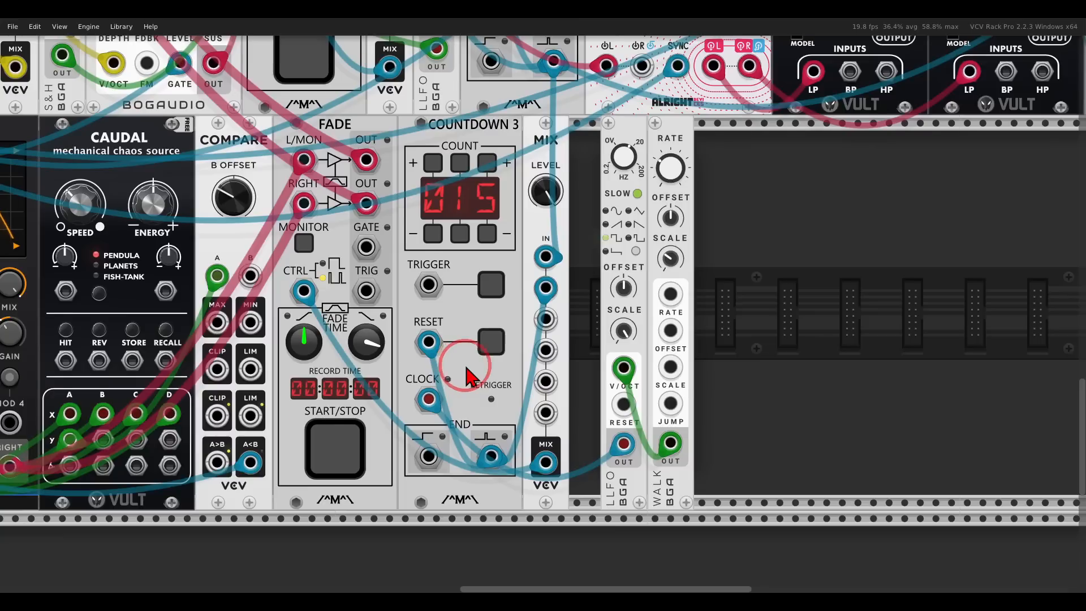
pyautogui.scroll(3, 461, 377)
pyautogui.moveTo(554, 146); pyautogui.dragTo(429, 369)
pyautogui.scroll(-2, 467, 415)
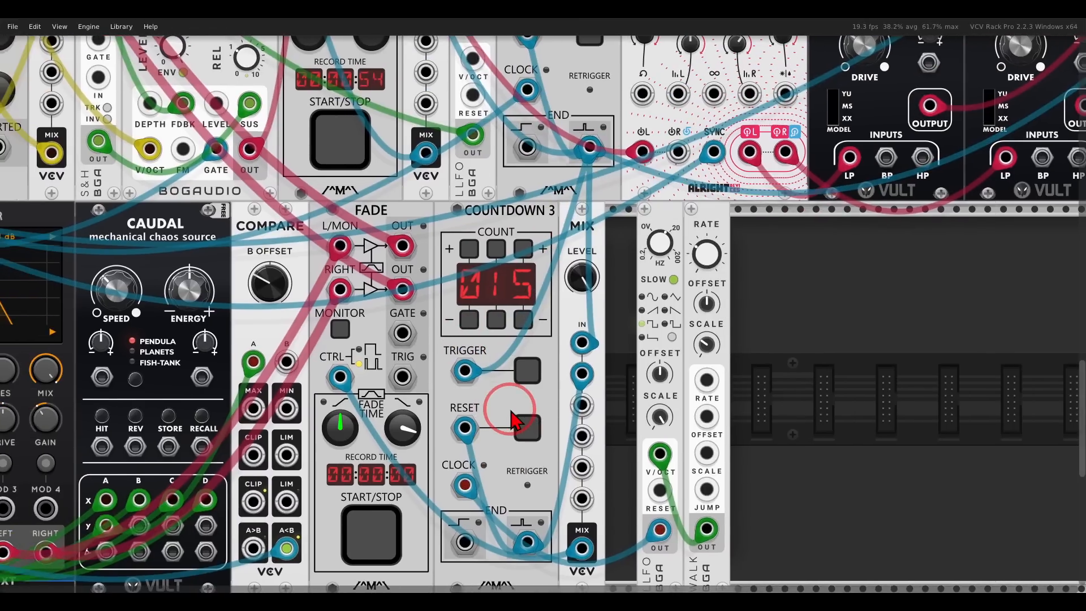
# Fire the Manual Gate to start the patch and listen to the voices play
pyautogui.scroll(-2, 512, 422)
pyautogui.scroll(1, 557, 206)
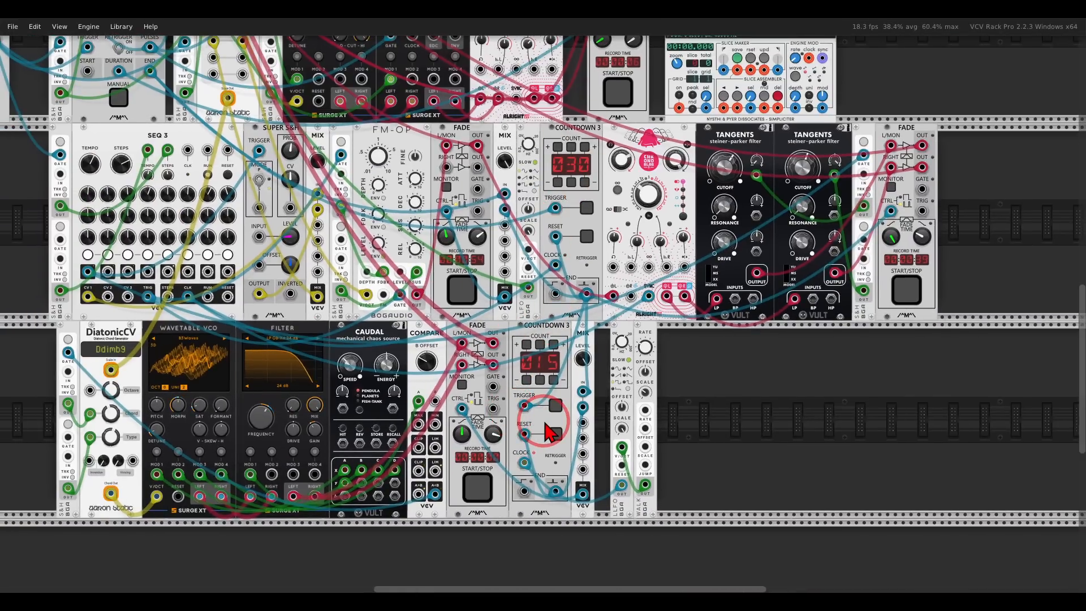
pyautogui.scroll(-3, 541, 416)
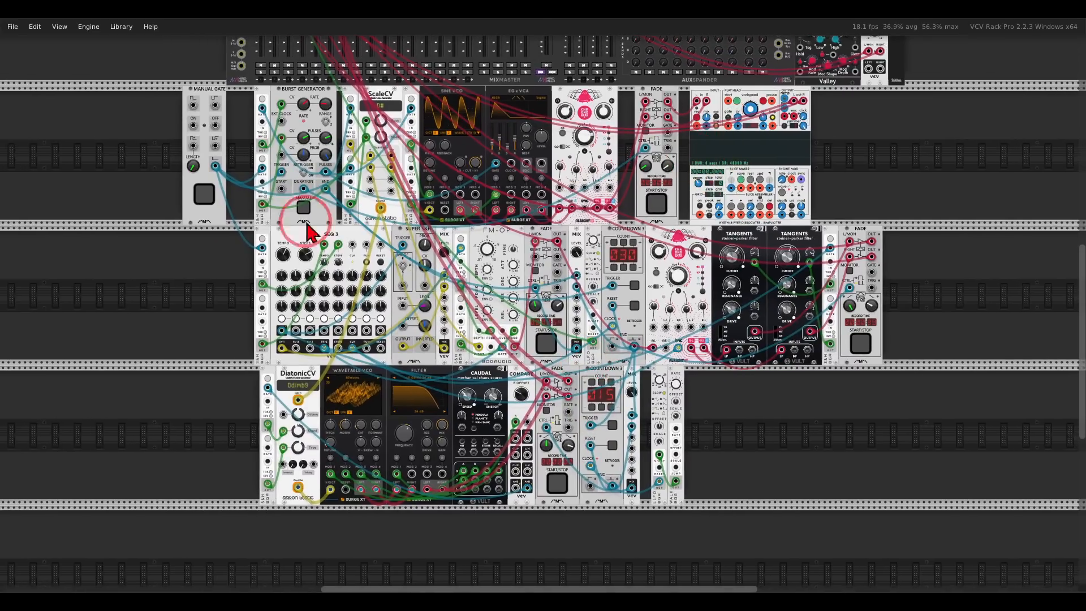
pyautogui.click(204, 197)
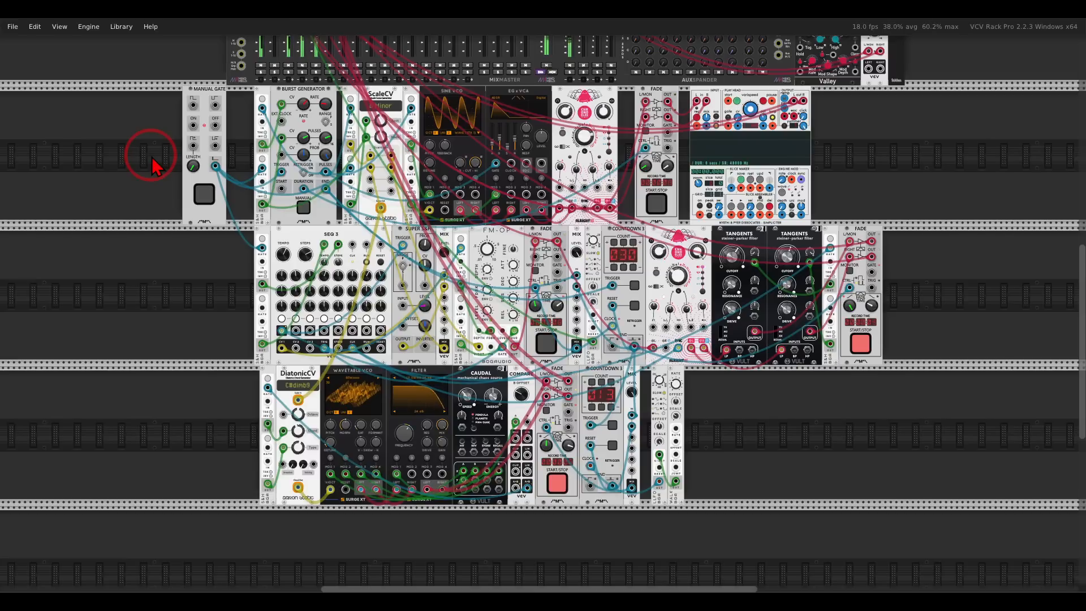
pyautogui.moveTo(286, 271)
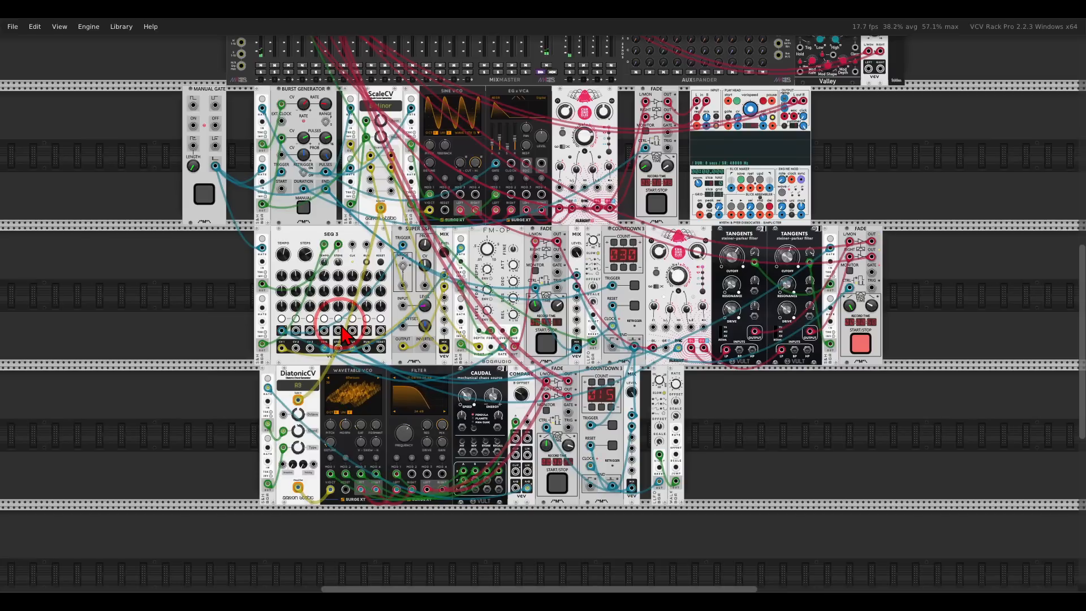
# Move the LLFO and Walk modules together so they sit directly against the Mix module
pyautogui.scroll(5, 685, 379)
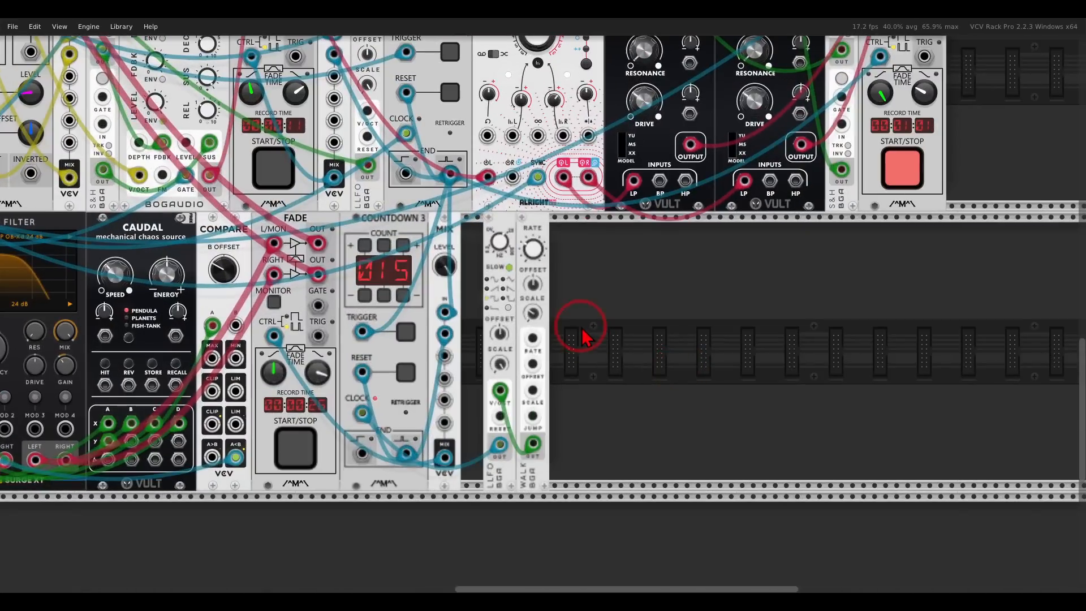
pyautogui.moveTo(582, 329); pyautogui.dragTo(512, 312)
pyautogui.moveTo(505, 228); pyautogui.dragTo(476, 226)
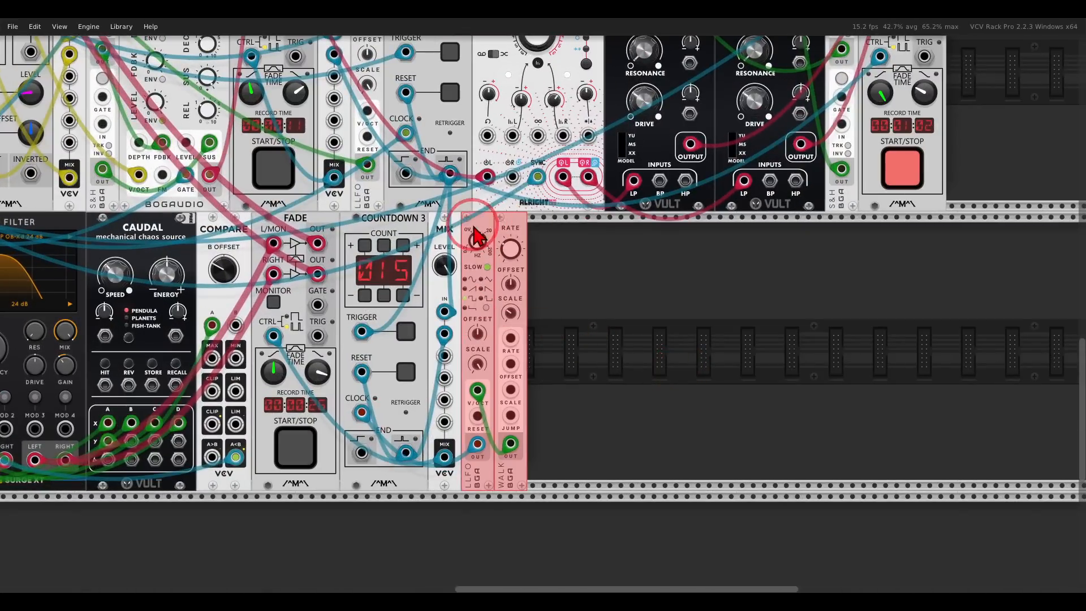
# Add a Noise module and a Tangents filter, patch white noise into the filter's HP input, and raise its cutoff
pyautogui.rightClick(655, 271)
pyautogui.click(655, 271)
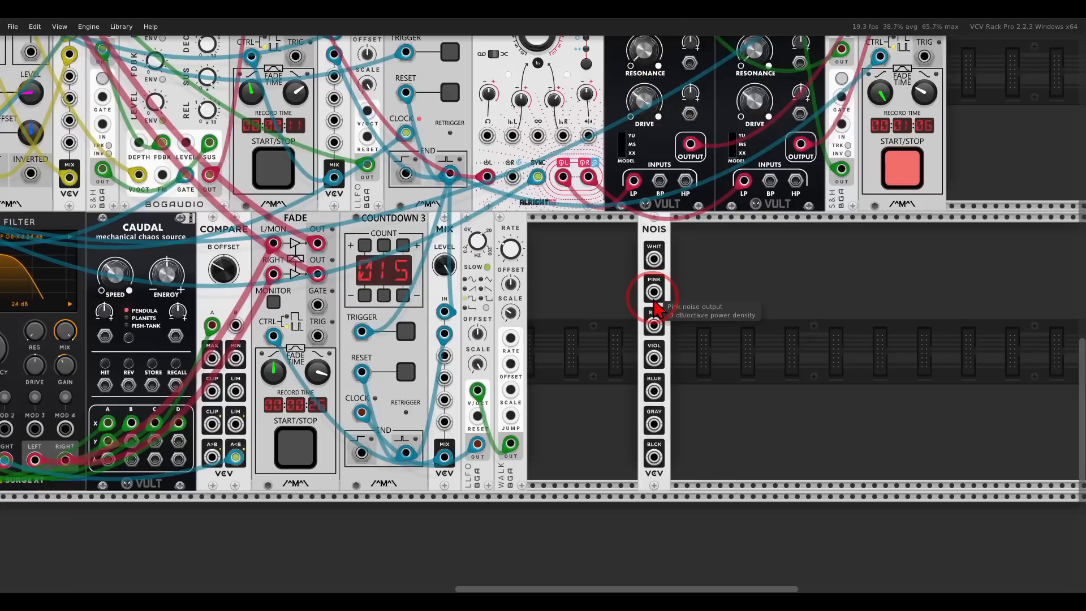
pyautogui.hscroll(2, 674, 322)
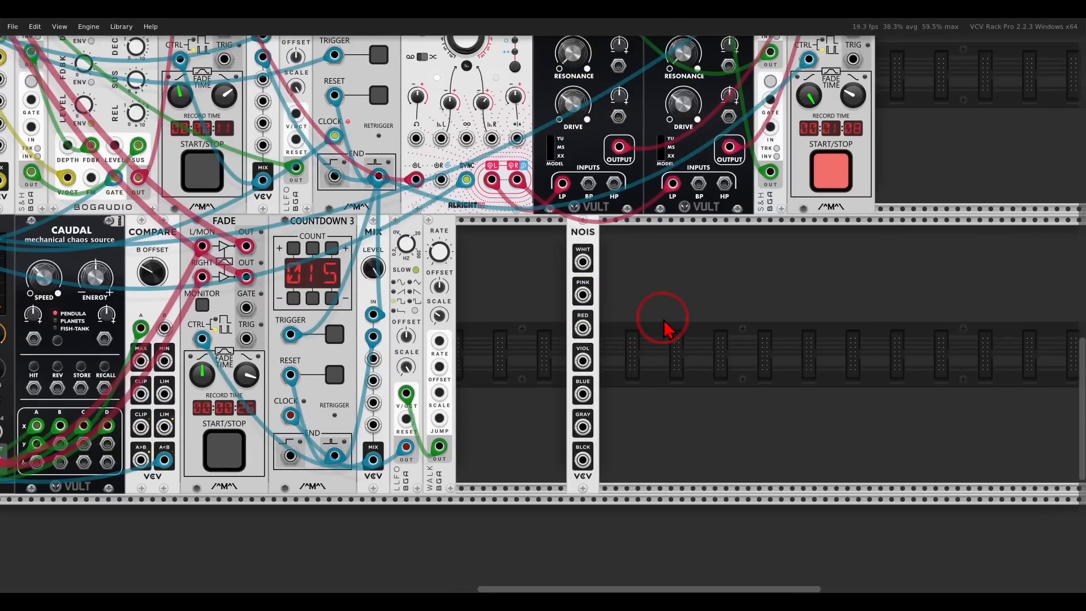
pyautogui.rightClick(667, 324)
pyautogui.click(184, 118)
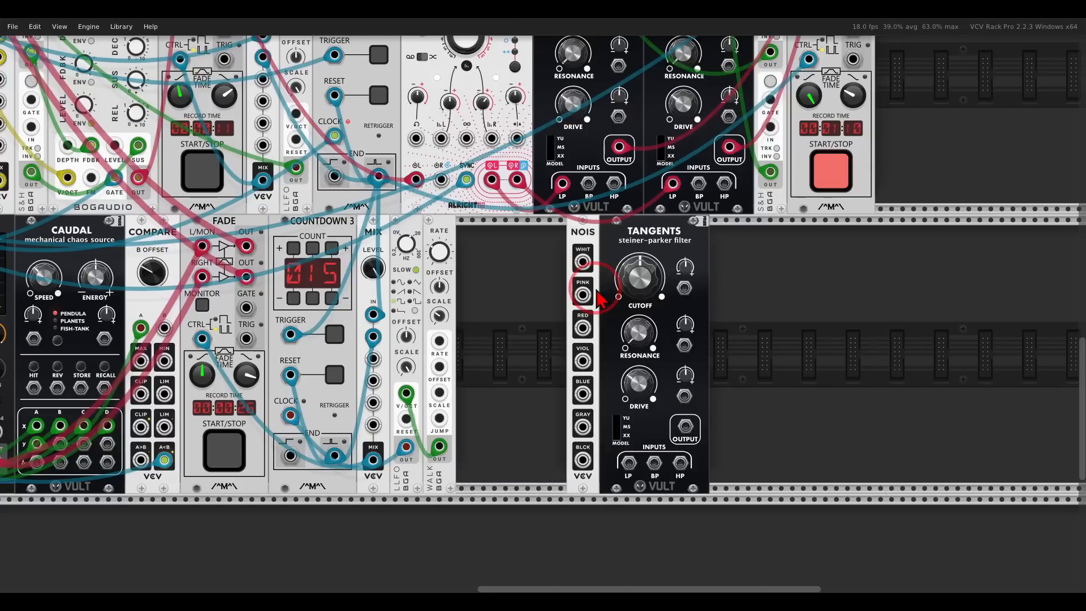
pyautogui.moveTo(583, 261); pyautogui.dragTo(680, 463)
pyautogui.moveTo(651, 294); pyautogui.dragTo(620, 223)
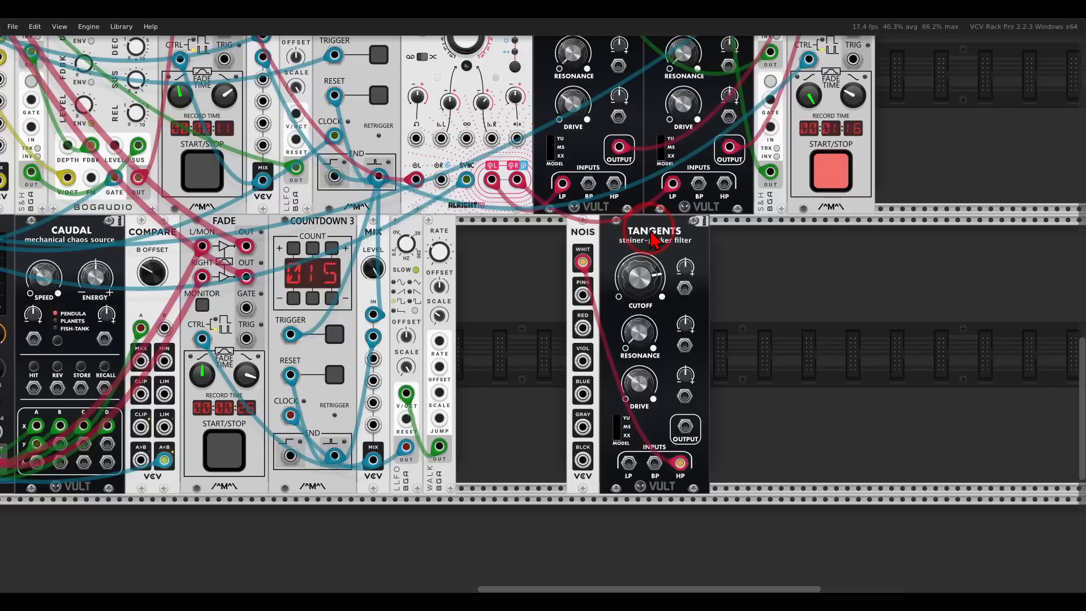
# Add a second Tangents filter, feed its LP input from the first filter's output, and lower its cutoff slightly
pyautogui.rightClick(751, 296)
pyautogui.click(206, 95)
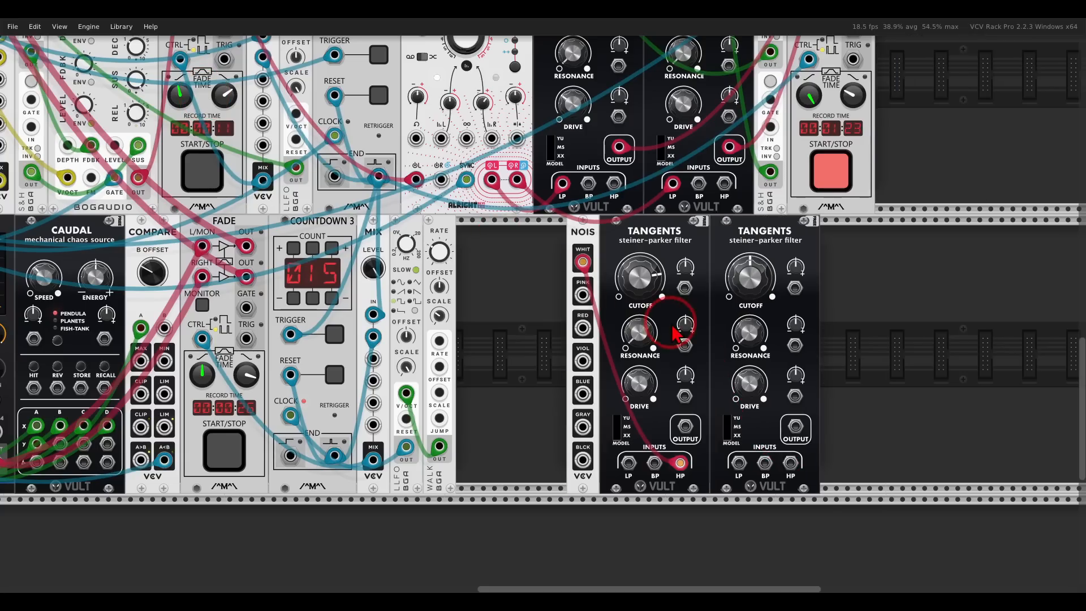
pyautogui.moveTo(685, 428); pyautogui.dragTo(738, 463)
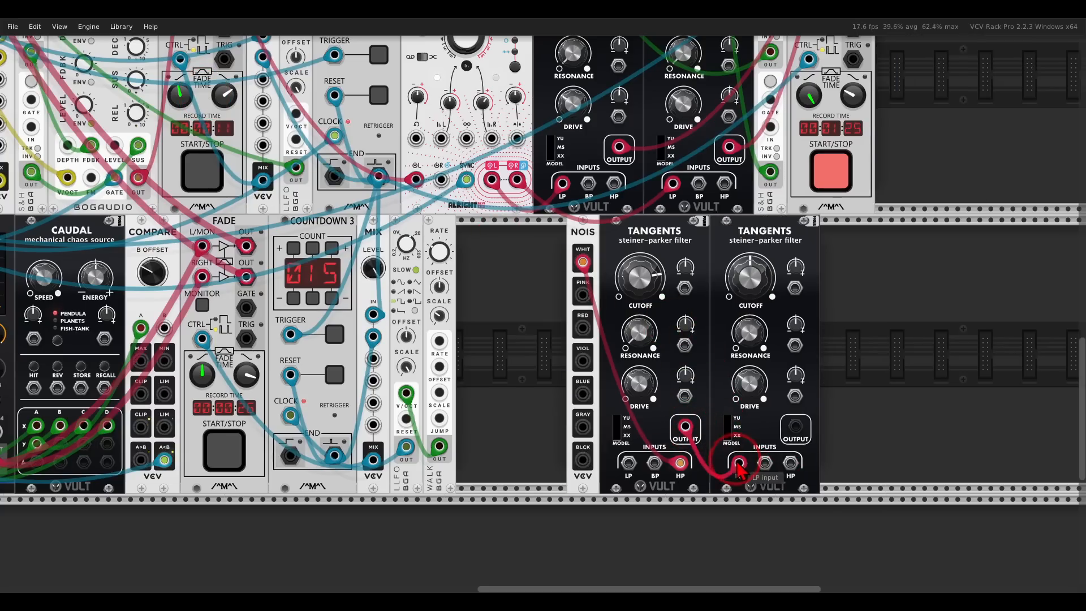
pyautogui.moveTo(750, 276)
pyautogui.mouseDown()
pyautogui.moveTo(753, 325)
pyautogui.moveTo(754, 295)
pyautogui.mouseUp()
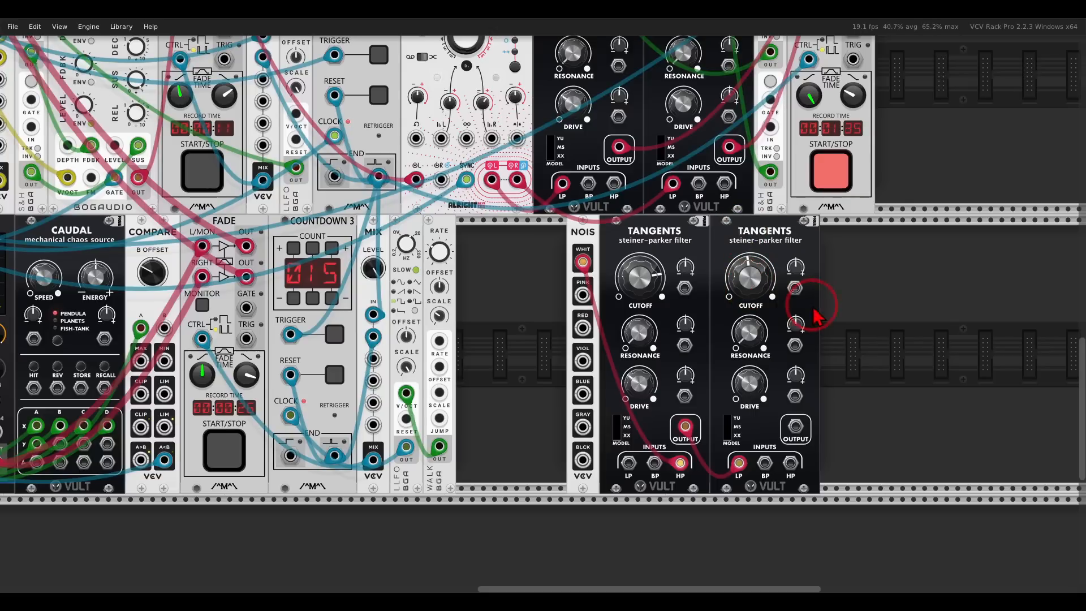
# Duplicate the second Tangents filter twice and patch its output into the BP inputs of both copies
pyautogui.moveTo(819, 302); pyautogui.dragTo(684, 296)
pyautogui.hotkey('ctrl', 'd')
pyautogui.hotkey('ctrl', 'd')
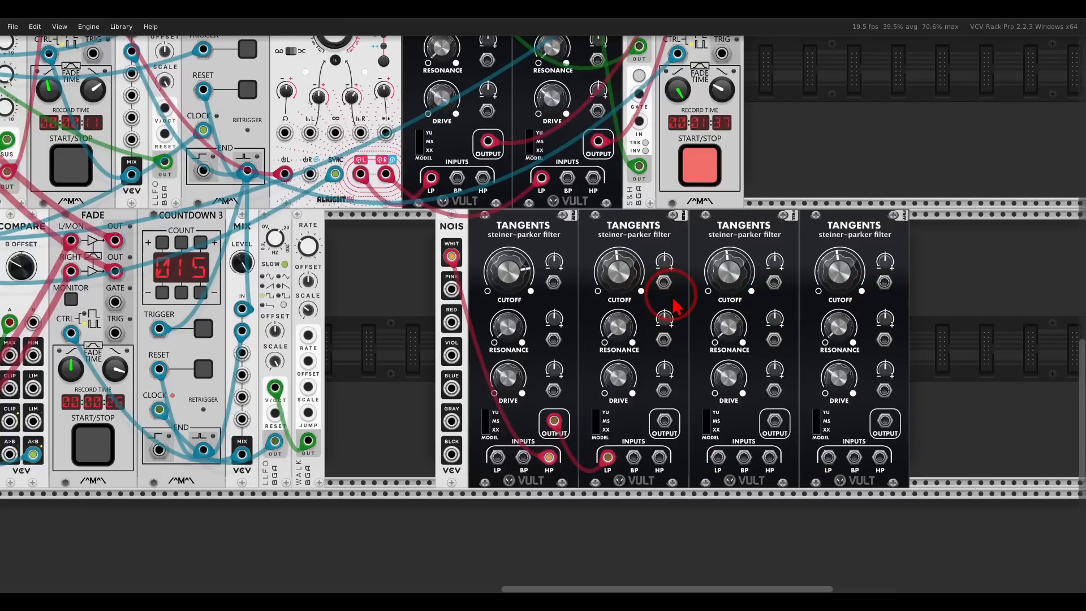
pyautogui.moveTo(665, 421); pyautogui.dragTo(855, 456)
pyautogui.scroll(-3, 795, 400)
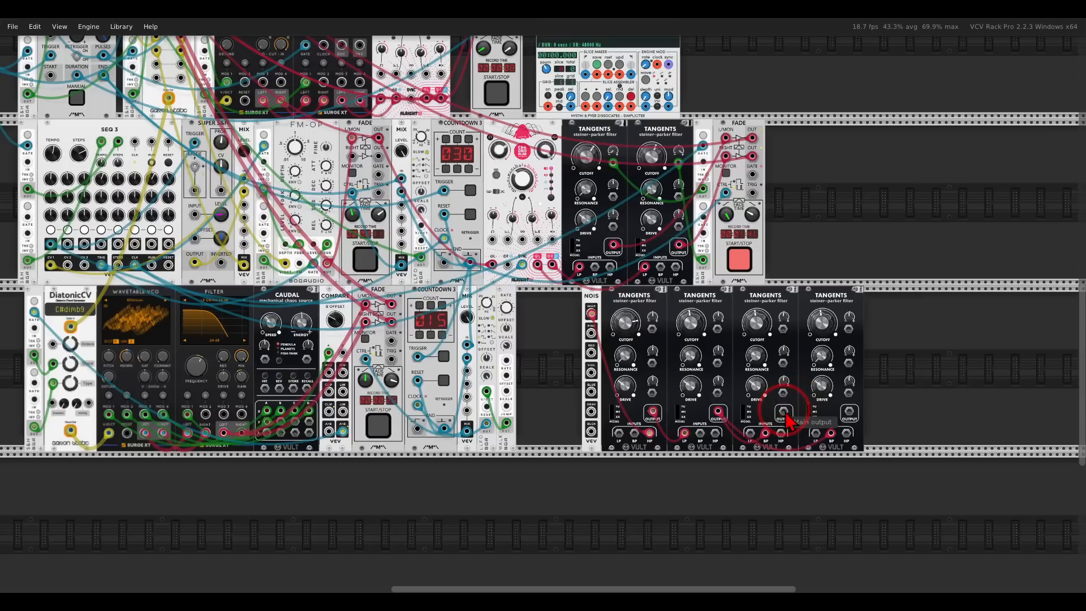
# Patch the two duplicated Tangents outputs into mixer channel 6's left and right inputs, and readjust the filters' cutoffs
pyautogui.press('Up')
pyautogui.press('Left')
pyautogui.moveTo(786, 411); pyautogui.dragTo(325, 75)
pyautogui.scroll(1, 405, 168)
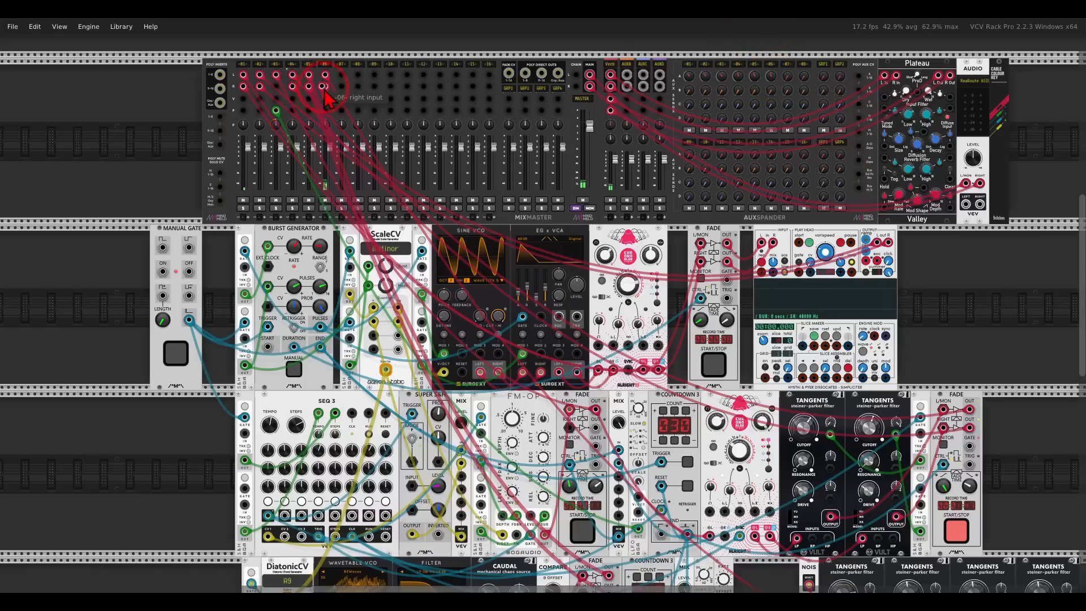
pyautogui.press('Down')
pyautogui.press('Right')
pyautogui.moveTo(326, 87); pyautogui.dragTo(795, 412)
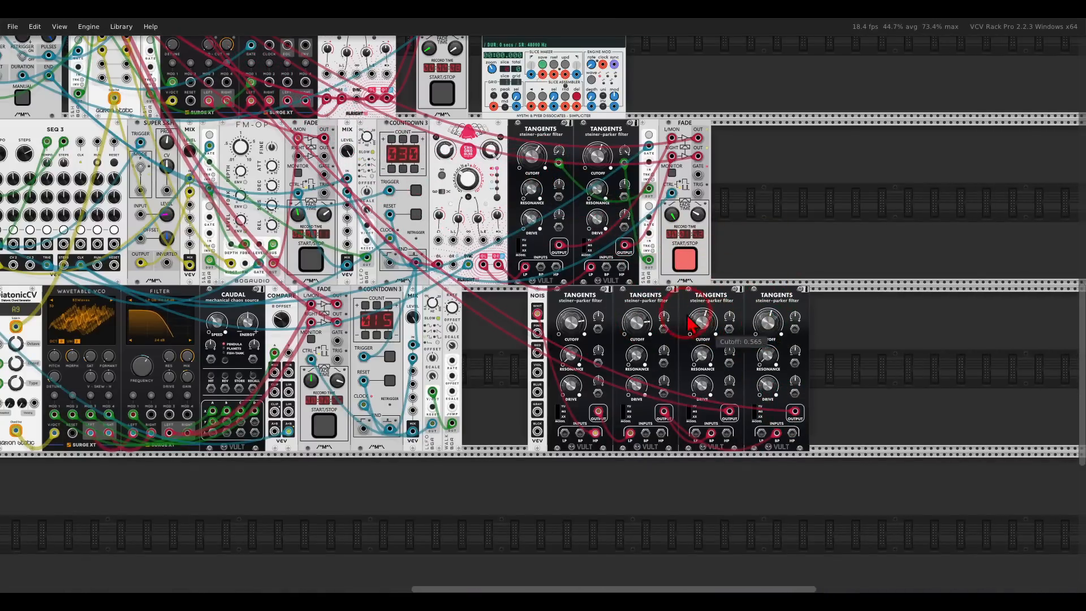
pyautogui.moveTo(664, 413); pyautogui.dragTo(665, 421)
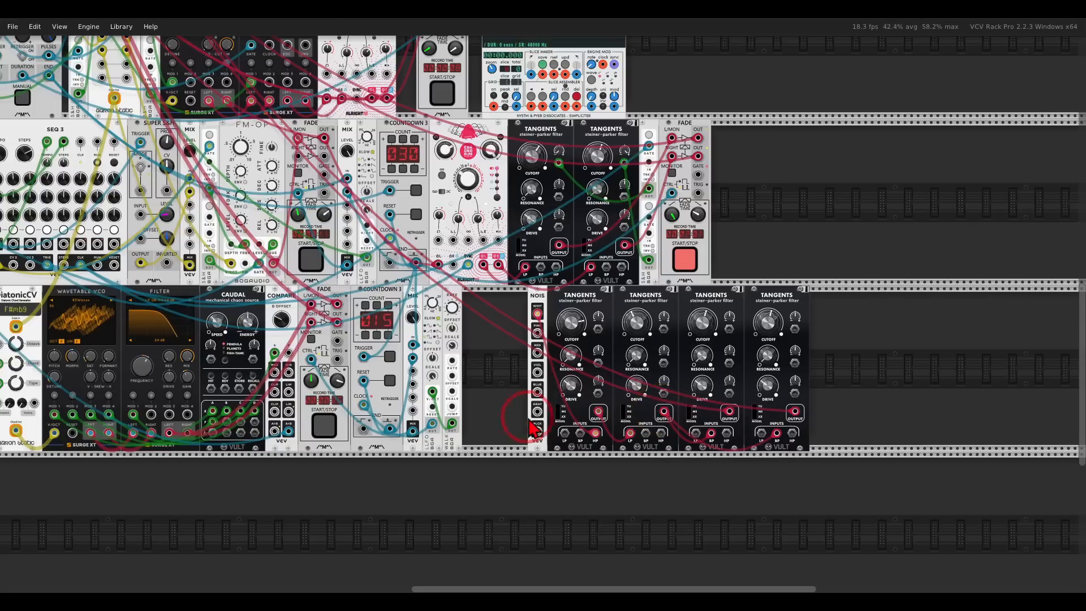
pyautogui.scroll(4, 518, 348)
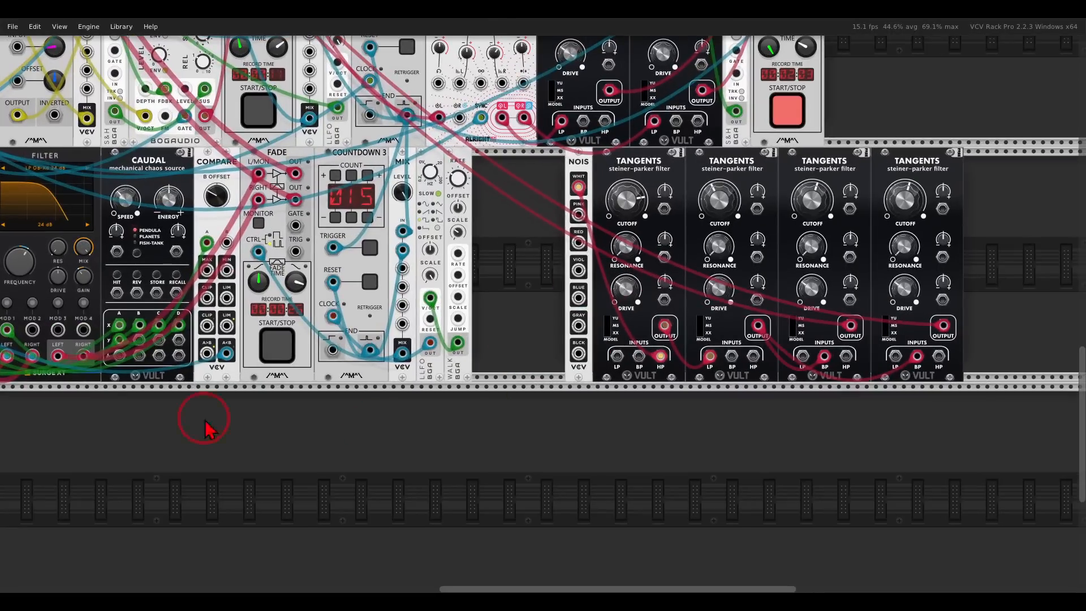
# Patch three Caudal outputs into the cutoff CV inputs of the second to fourth noise Tangents filters and adjust the last two filters' modulation amounts
pyautogui.moveTo(149, 356); pyautogui.dragTo(726, 35)
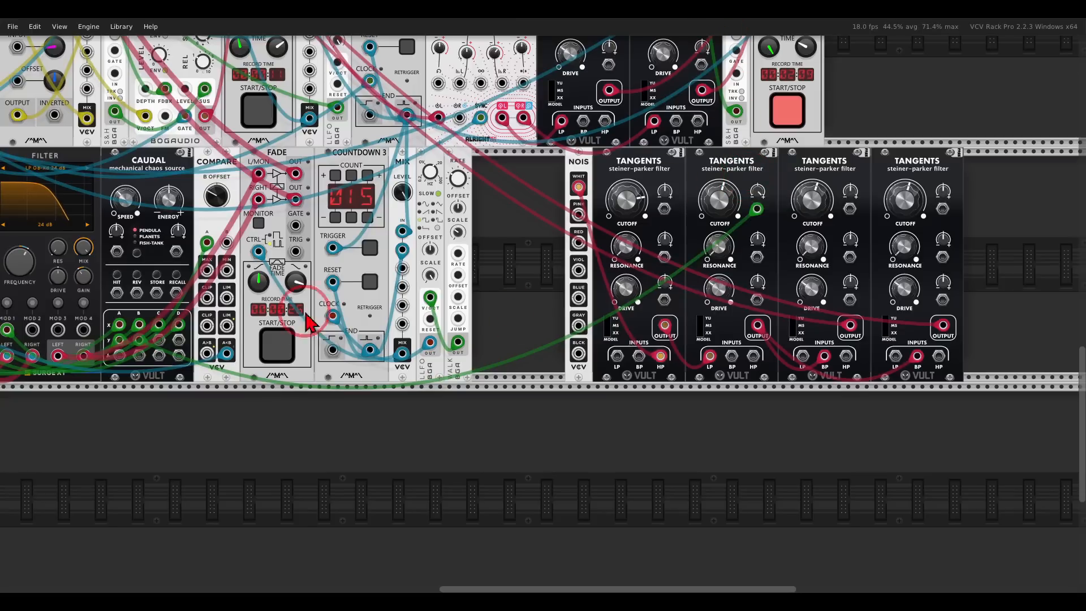
pyautogui.moveTo(159, 340); pyautogui.dragTo(850, 209)
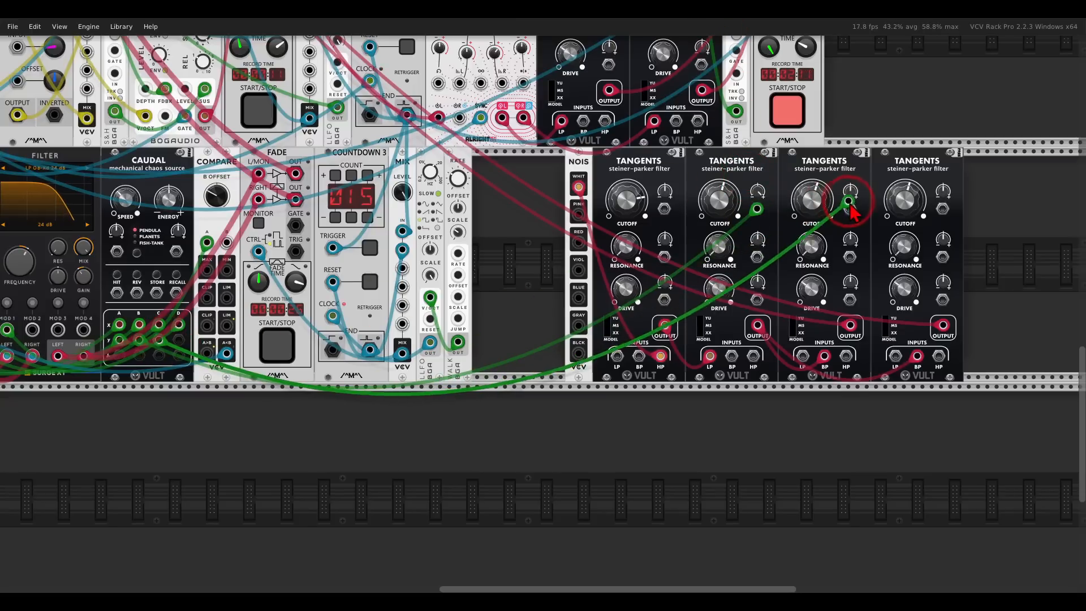
pyautogui.moveTo(179, 340); pyautogui.dragTo(943, 208)
pyautogui.moveTo(850, 191); pyautogui.dragTo(857, 323)
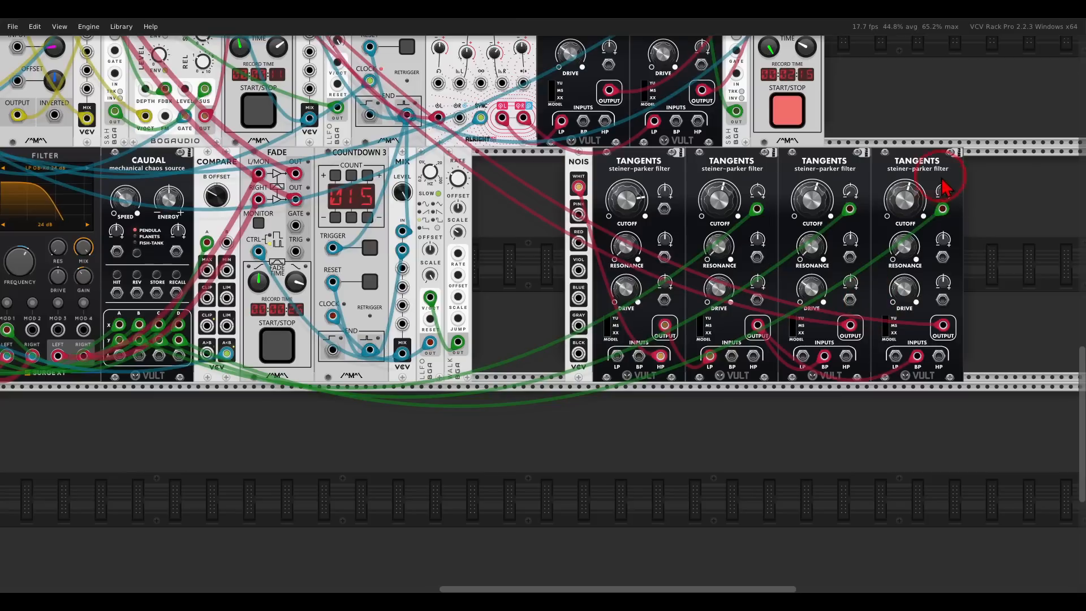
pyautogui.moveTo(944, 190); pyautogui.dragTo(930, 33)
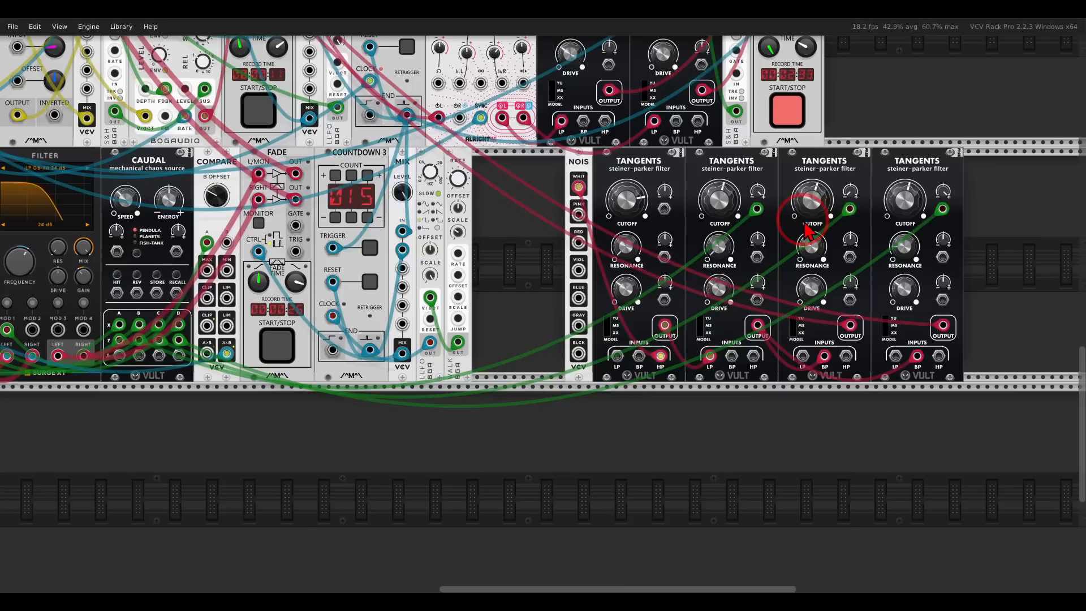
# Add a Fade module directly beside the Simpliciter sampler
pyautogui.scroll(-2, 806, 222)
pyautogui.moveTo(818, 190); pyautogui.dragTo(803, 318)
pyautogui.scroll(4, 726, 347)
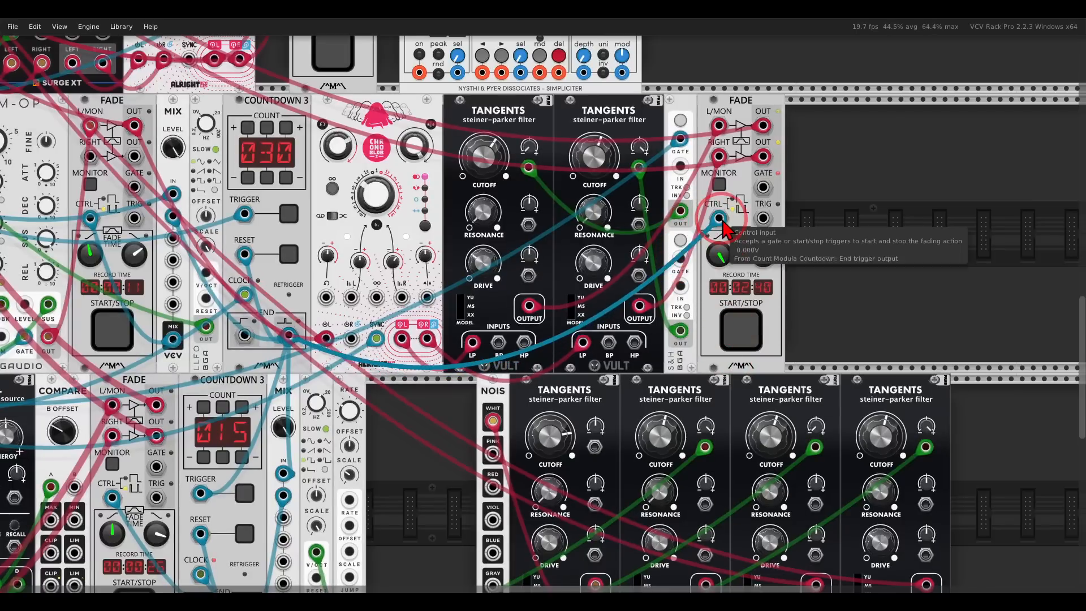
pyautogui.scroll(-5, 719, 235)
pyautogui.rightClick(706, 243)
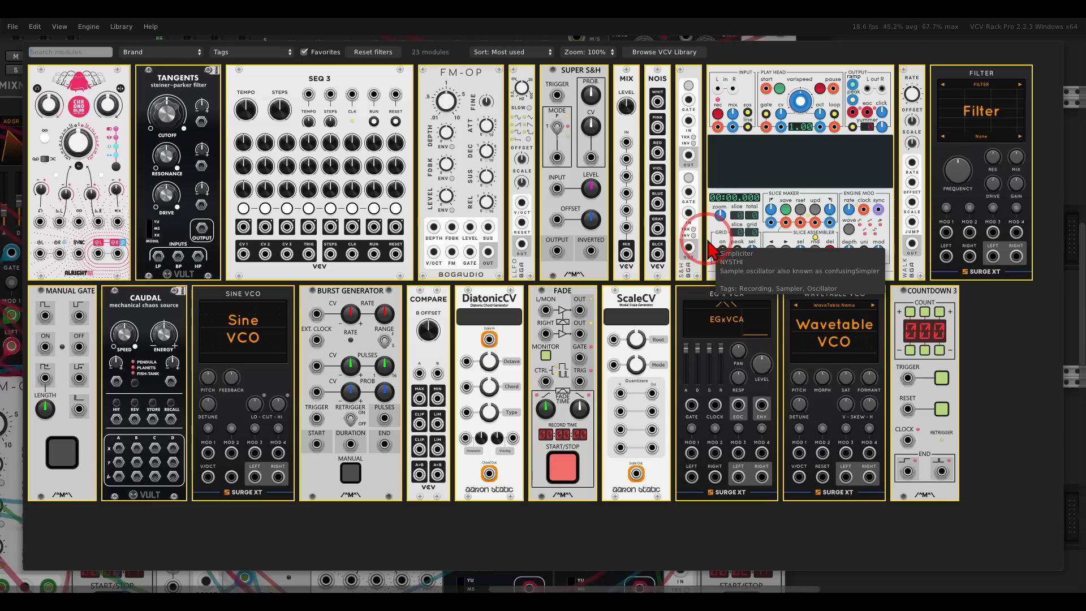
pyautogui.click(568, 299)
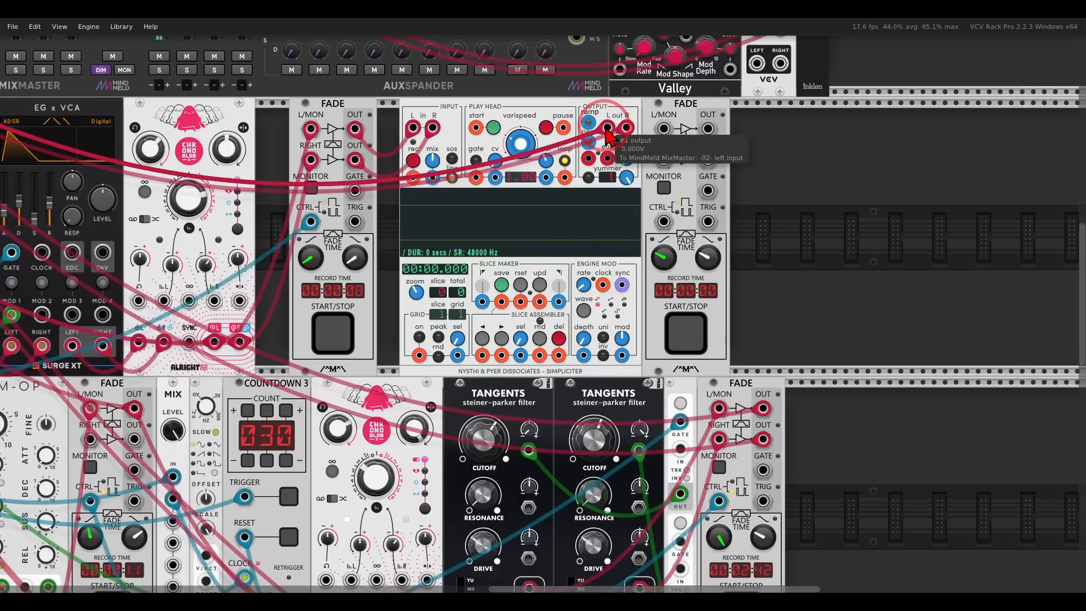
# Route Simpliciter's stereo outputs through the new Fade to the mixer, and patch the preceding Fade's trigger output into Simpliciter's record input
pyautogui.moveTo(606, 129); pyautogui.dragTo(709, 159)
pyautogui.moveTo(607, 129); pyautogui.dragTo(664, 160)
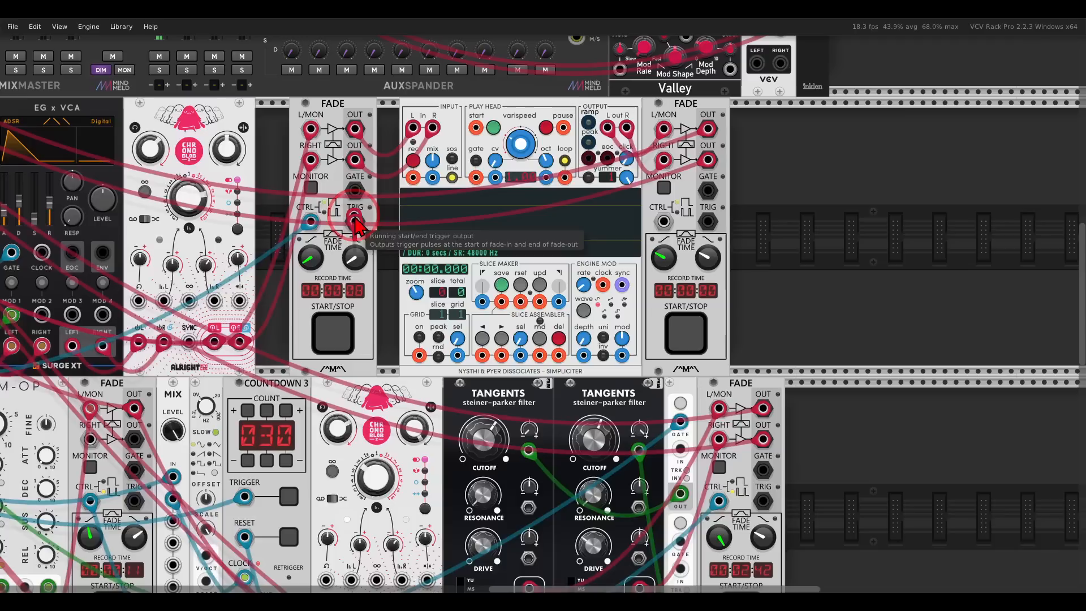
pyautogui.moveTo(355, 220); pyautogui.dragTo(413, 177)
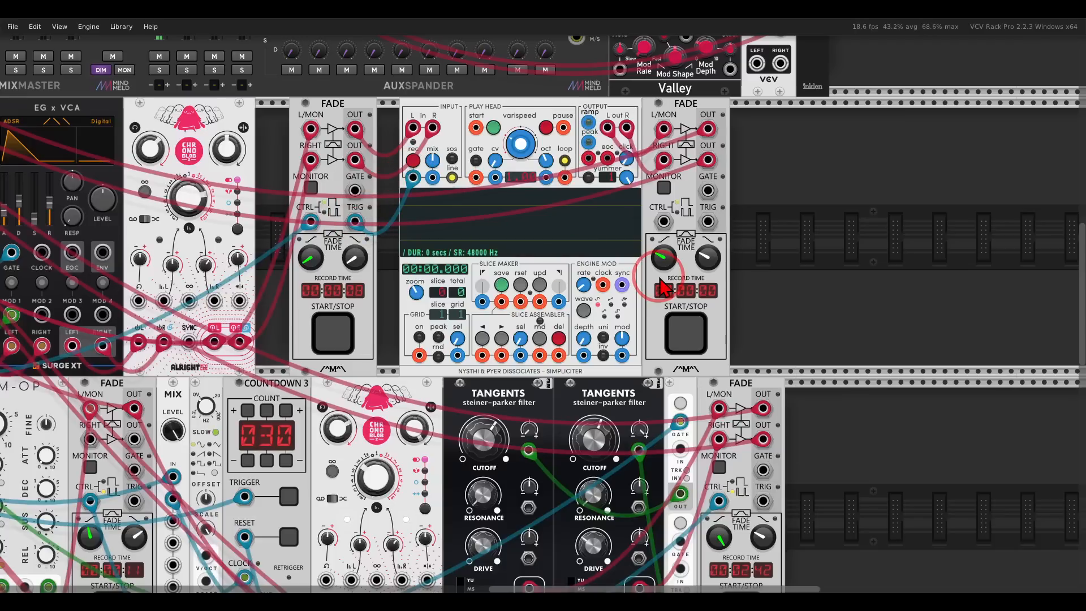
# Change the control input mode of the Fade module beside Simpliciter
pyautogui.moveTo(779, 331); pyautogui.dragTo(671, 154)
pyautogui.scroll(-1, 671, 153)
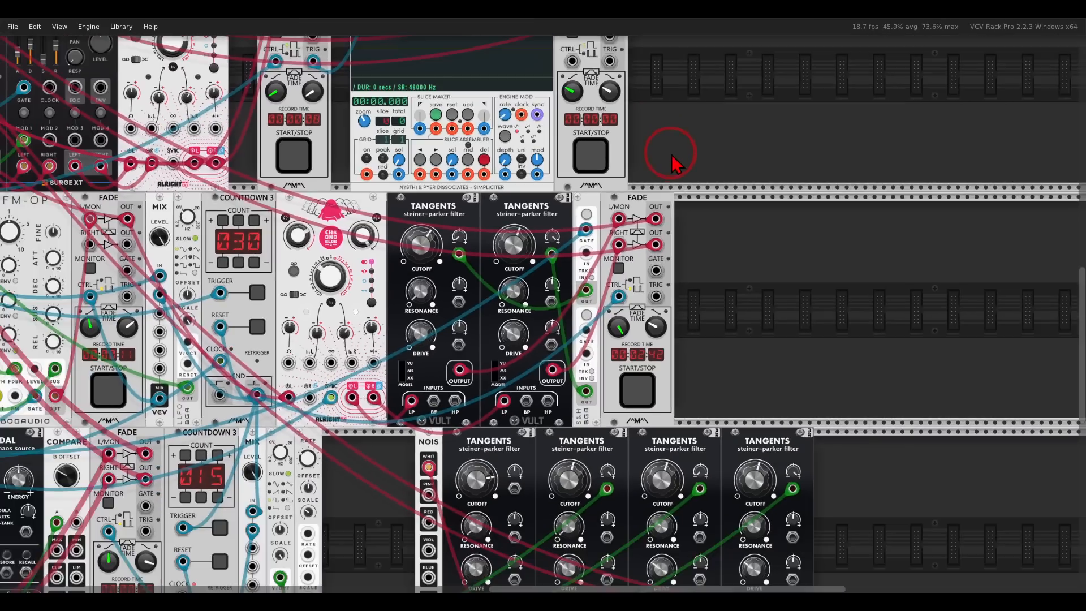
pyautogui.scroll(2, 662, 181)
pyautogui.rightClick(596, 108)
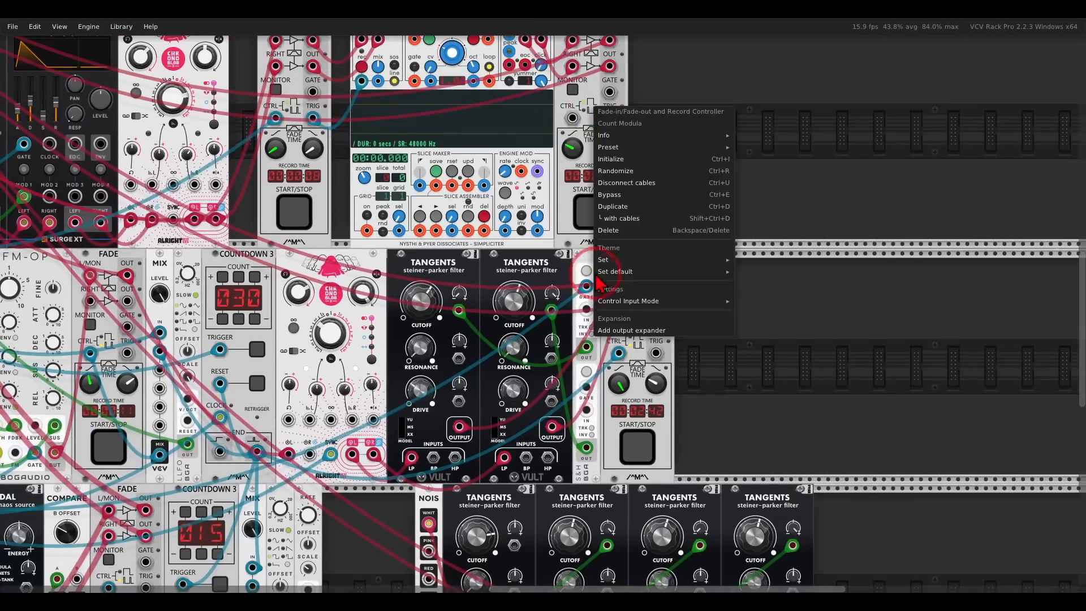
pyautogui.moveTo(619, 301)
pyautogui.click(769, 313)
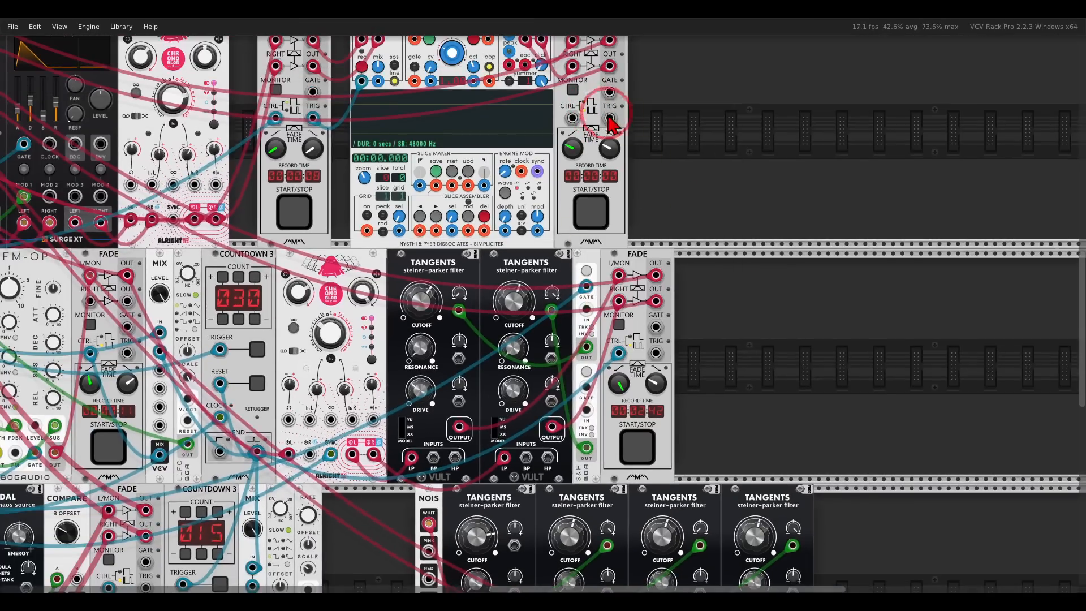
# Duplicate the Simpliciter's Fade module and place the copy beside the last Tangents filter of the noise voice
pyautogui.hotkey('ctrl', 'd')
pyautogui.moveTo(670, 91); pyautogui.dragTo(837, 254)
pyautogui.scroll(-5, 809, 181)
pyautogui.scroll(-4, 846, 209)
pyautogui.moveTo(795, 183); pyautogui.dragTo(719, 174)
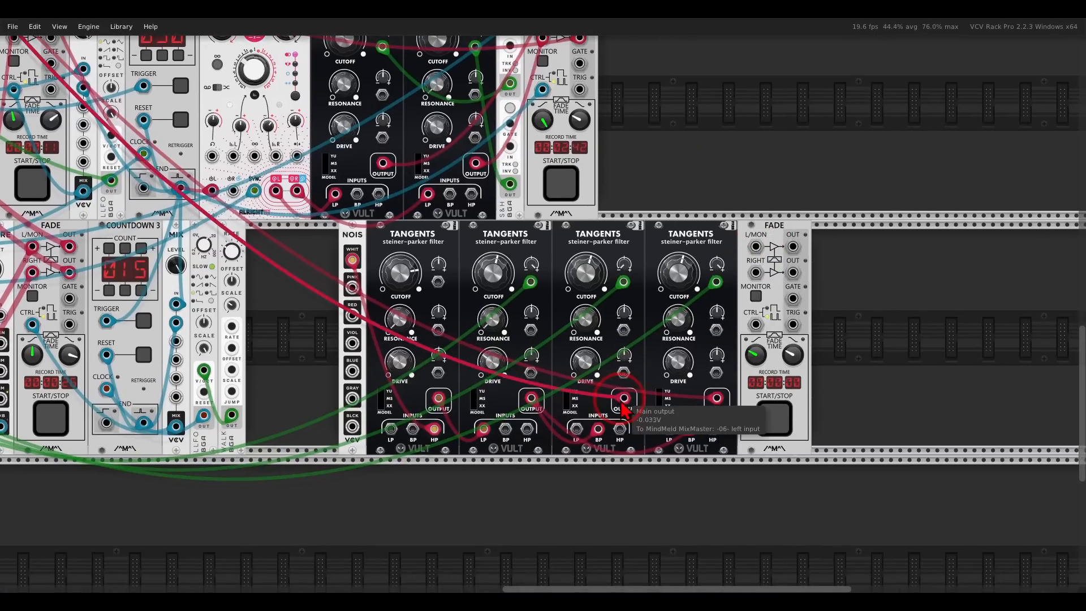
# Route the last two Tangents filters' outputs through the copied Fade's left and right channels to mixer channel 6
pyautogui.moveTo(623, 403); pyautogui.dragTo(794, 247)
pyautogui.moveTo(717, 399); pyautogui.dragTo(794, 273)
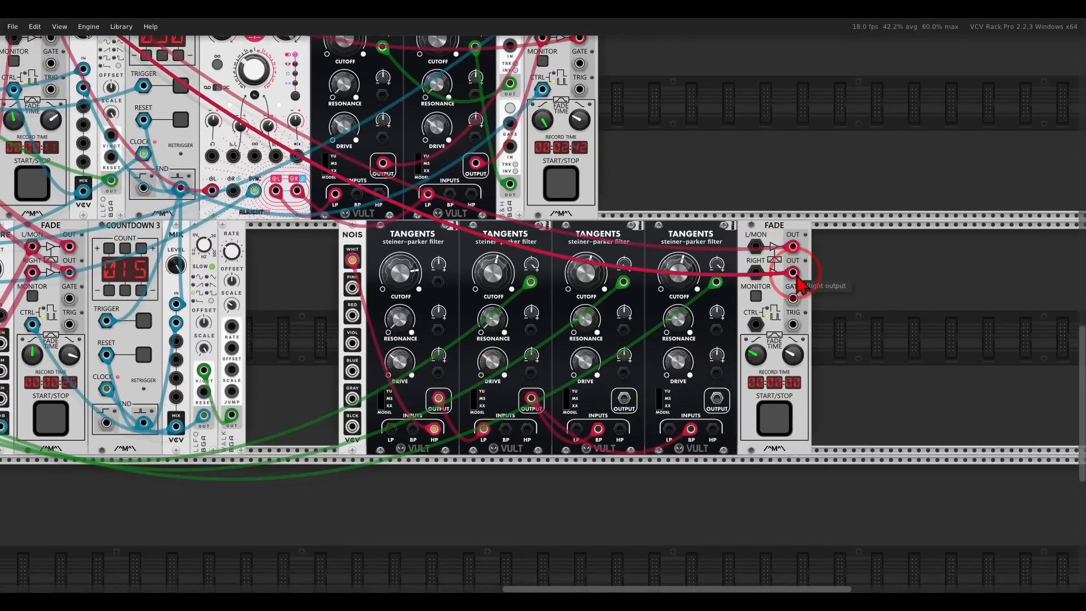
pyautogui.moveTo(624, 398); pyautogui.dragTo(721, 405)
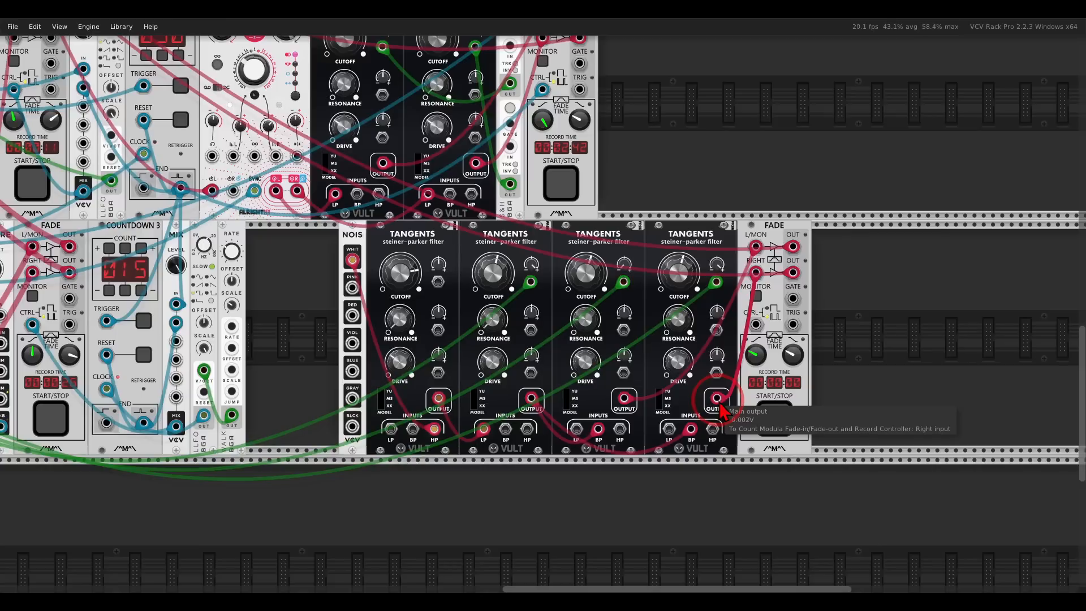
# Add a VCV Mix module beside the Simpliciter's Fade and patch the Manual Gate's trigger output into its channel 1 input
pyautogui.moveTo(659, 121); pyautogui.dragTo(719, 350)
pyautogui.rightClick(695, 181)
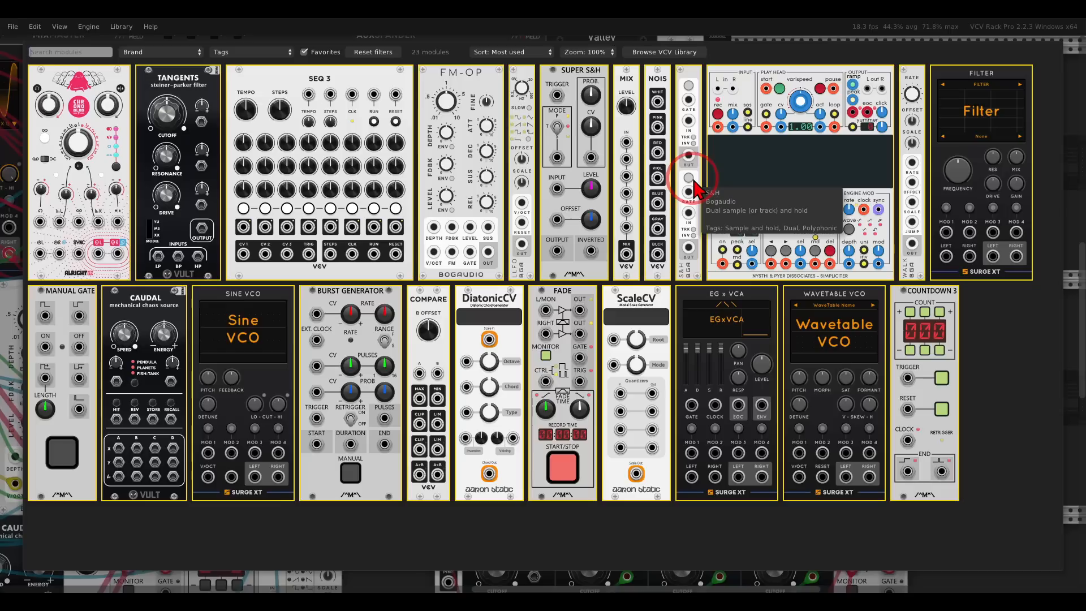
pyautogui.click(628, 99)
pyautogui.moveTo(724, 167); pyautogui.dragTo(1047, 169)
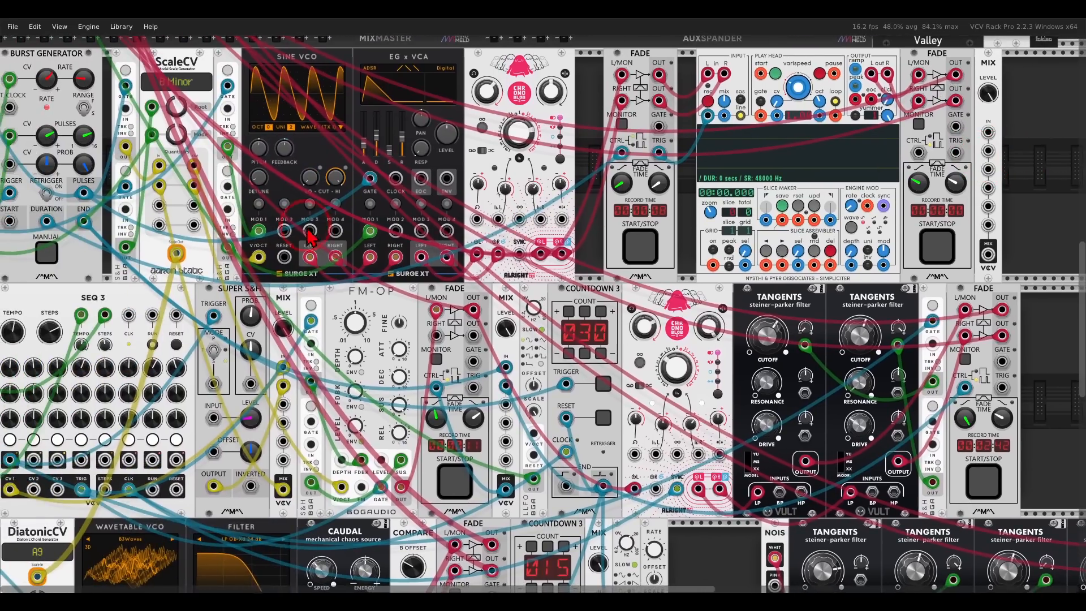
pyautogui.moveTo(213, 232); pyautogui.dragTo(343, 222)
pyautogui.moveTo(26, 171); pyautogui.dragTo(967, 129)
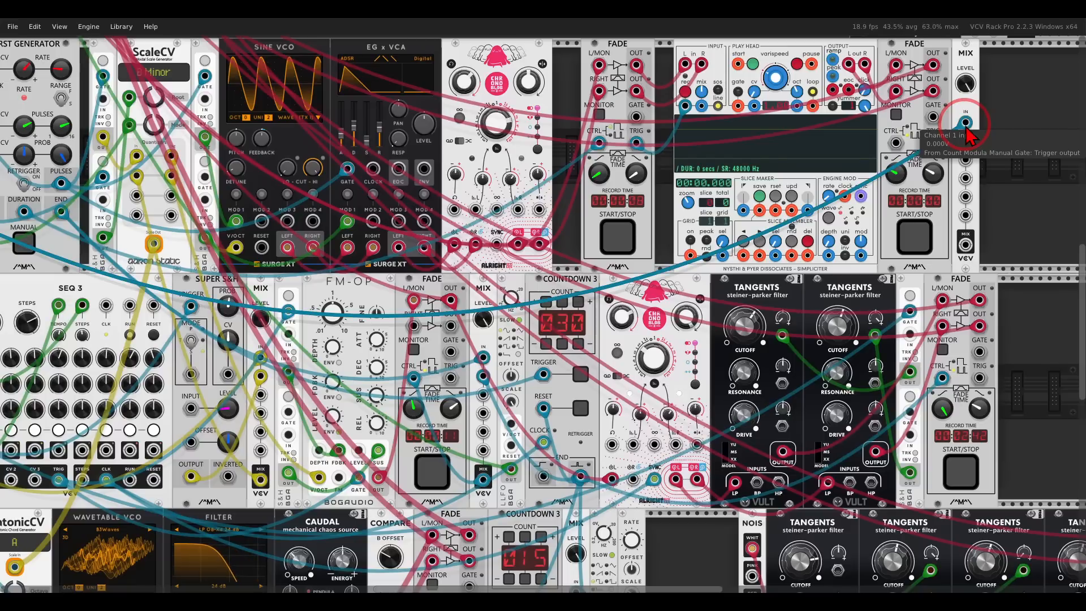
pyautogui.scroll(-3, 733, 388)
pyautogui.keyDown('ctrl'); pyautogui.scroll(-5, 732, 387); pyautogui.keyUp('ctrl')
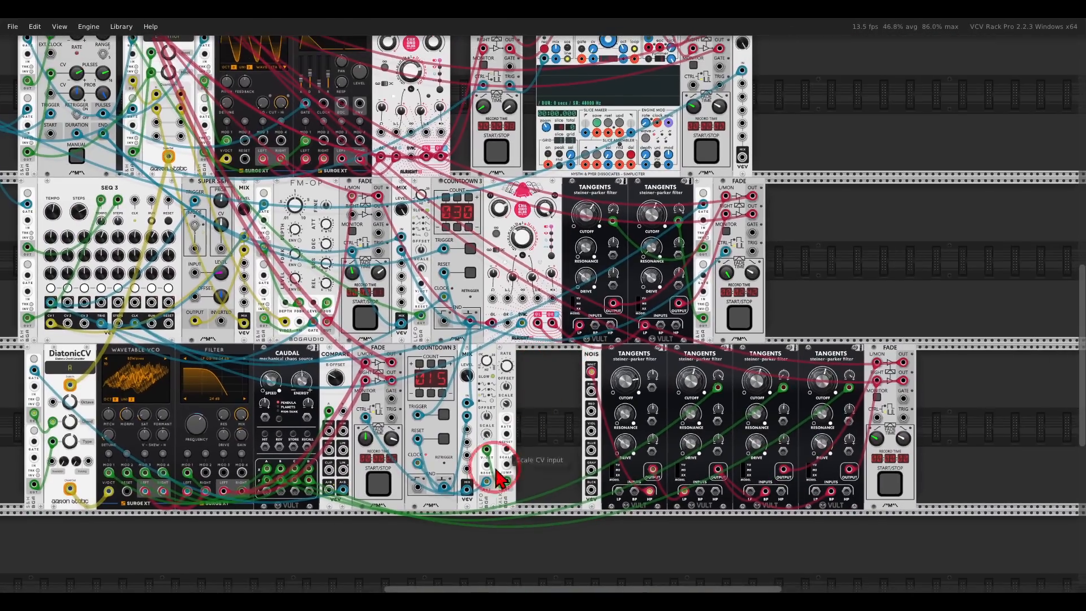
pyautogui.moveTo(444, 486); pyautogui.dragTo(744, 111)
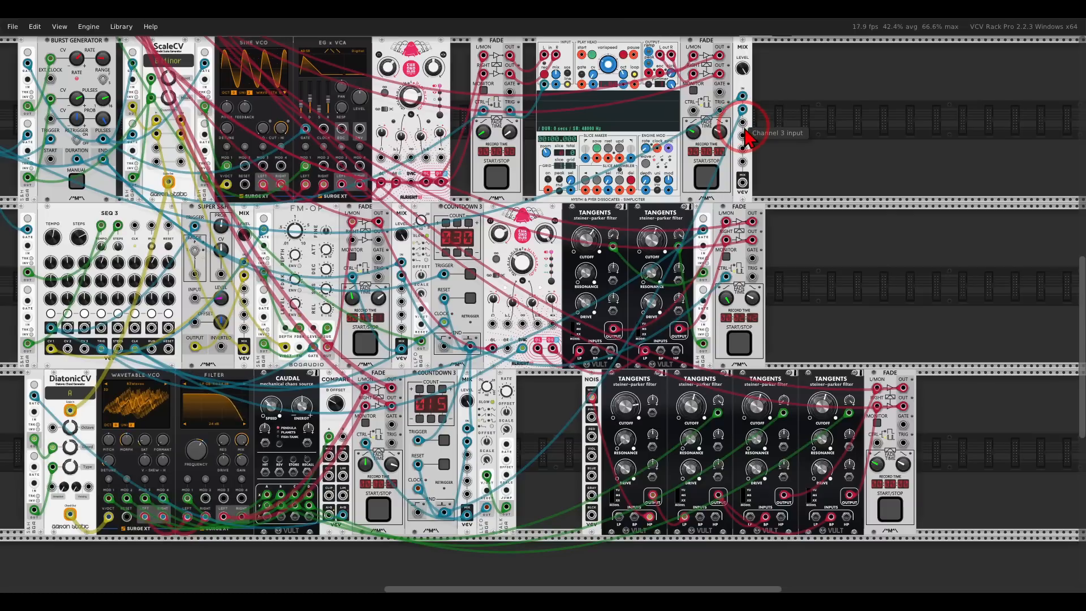
pyautogui.moveTo(719, 133)
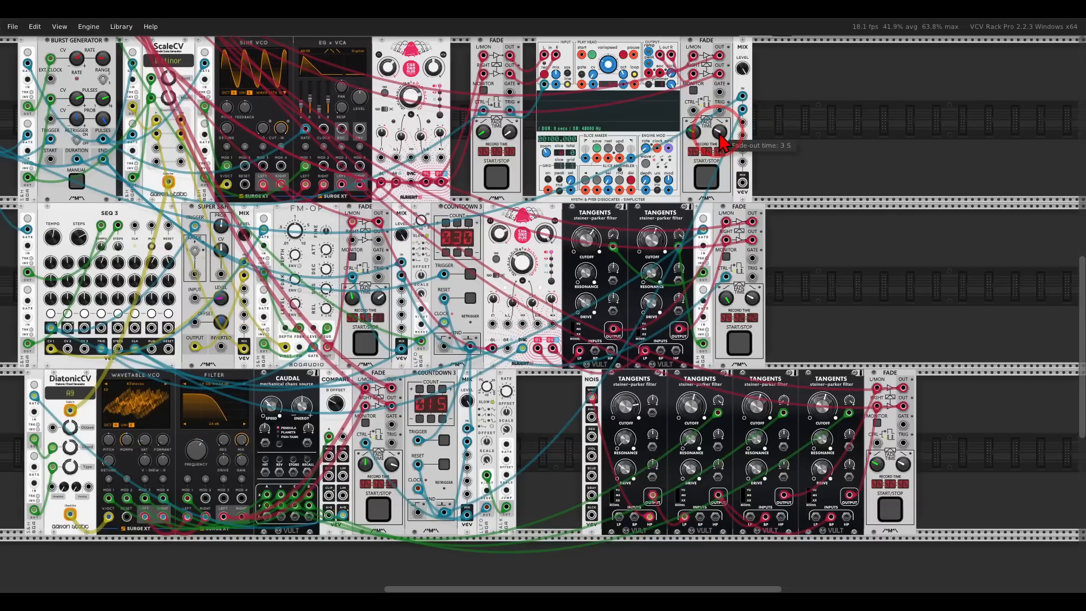
pyautogui.moveTo(720, 134); pyautogui.dragTo(721, 134)
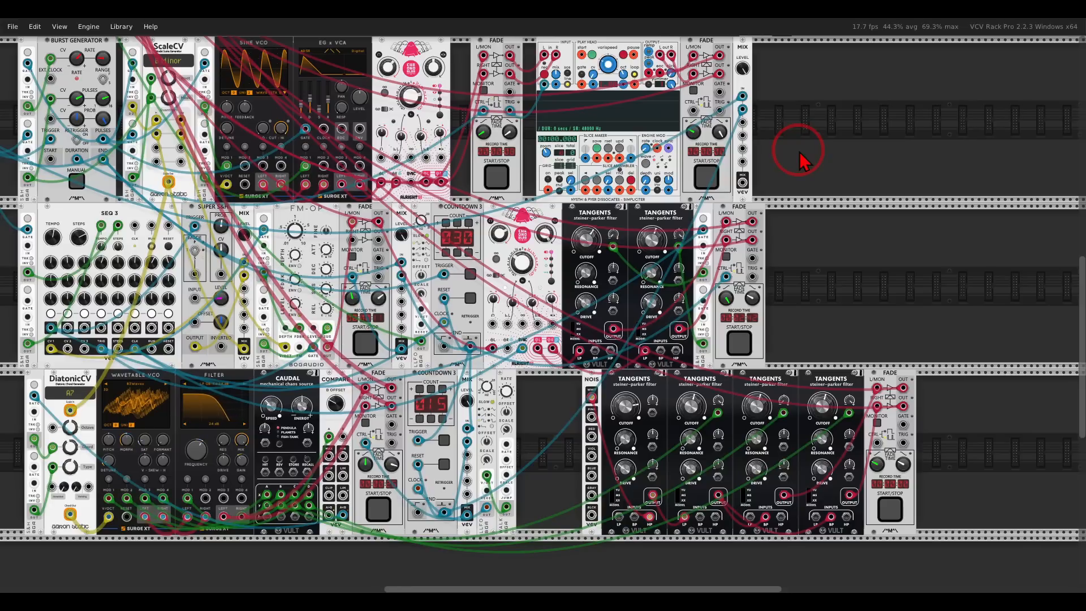
# Add another VCV Mix module beside the noise voice's Fade
pyautogui.moveTo(867, 284); pyautogui.dragTo(728, 106)
pyautogui.rightClick(783, 250)
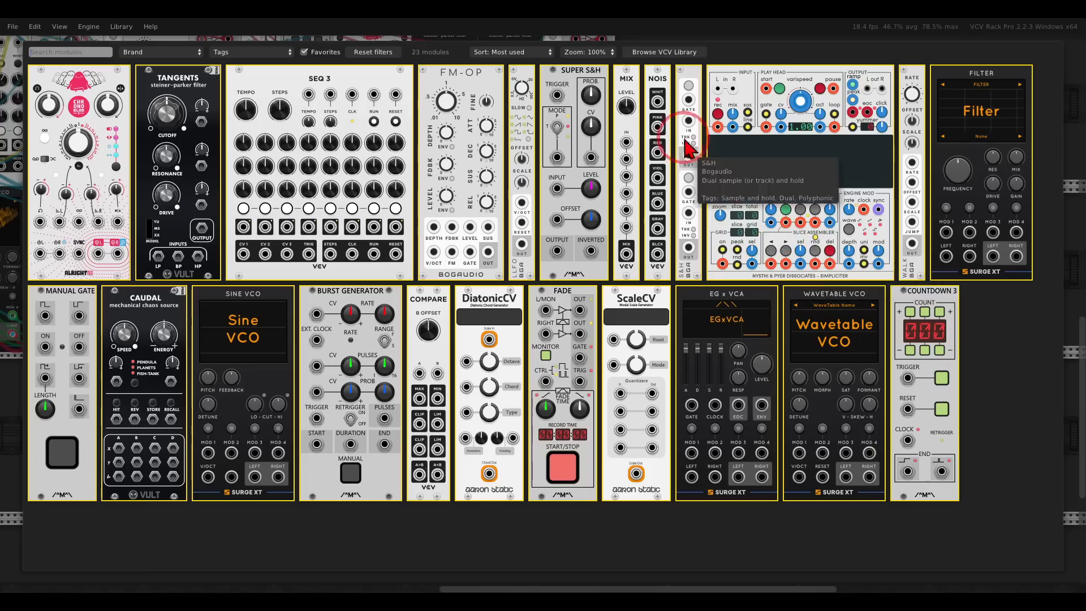
pyautogui.click(637, 82)
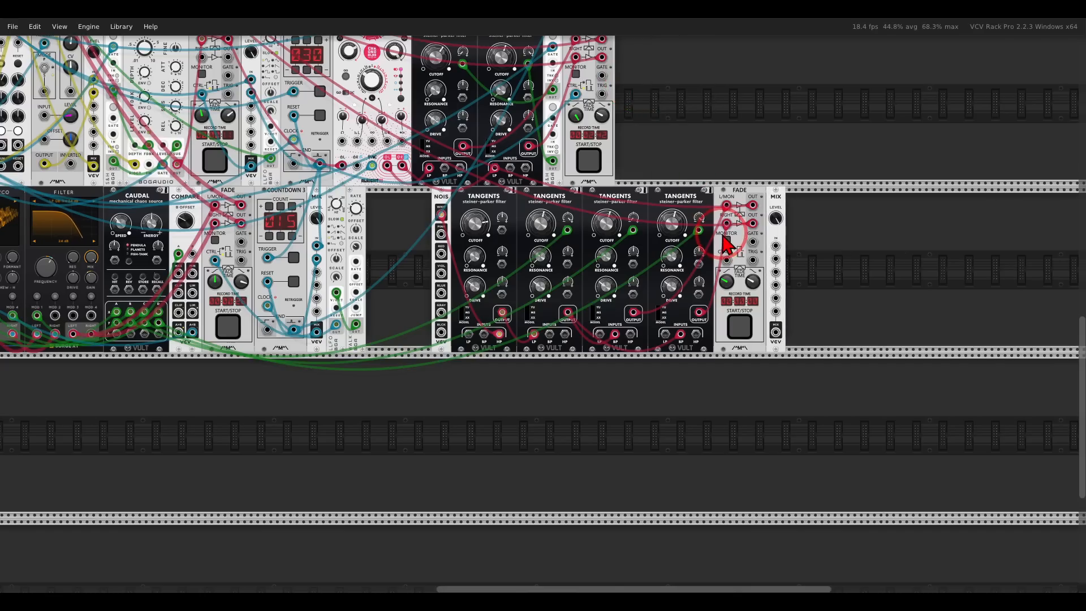
# Patch the 030 and 015 Countdown end triggers into the new Mix's channels 1 and 2, and its output into the noise Fade's control input
pyautogui.moveTo(656, 116); pyautogui.dragTo(763, 154)
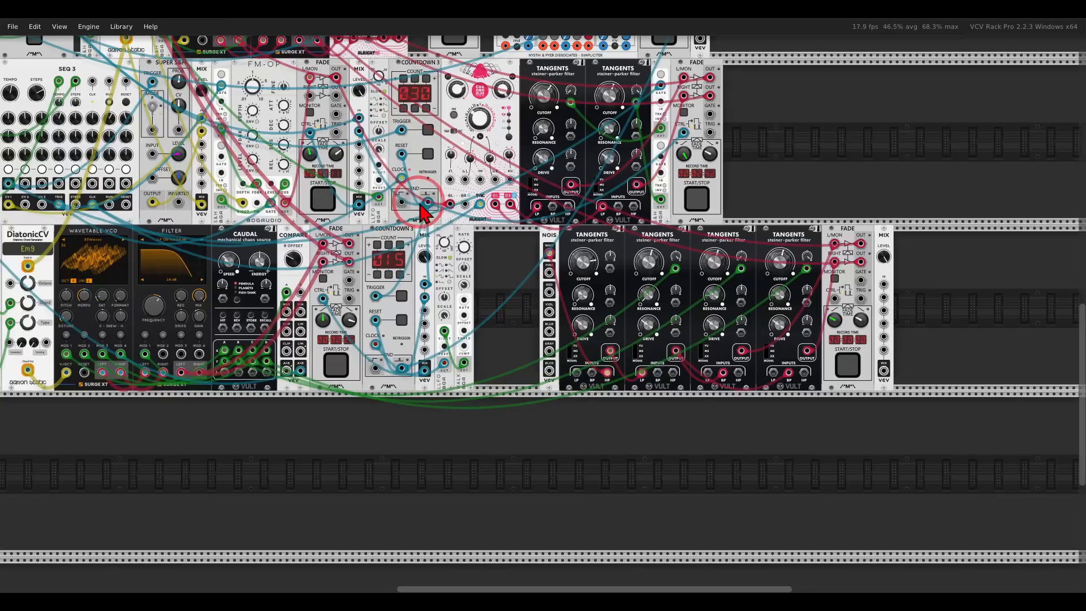
pyautogui.moveTo(429, 202); pyautogui.dragTo(401, 389)
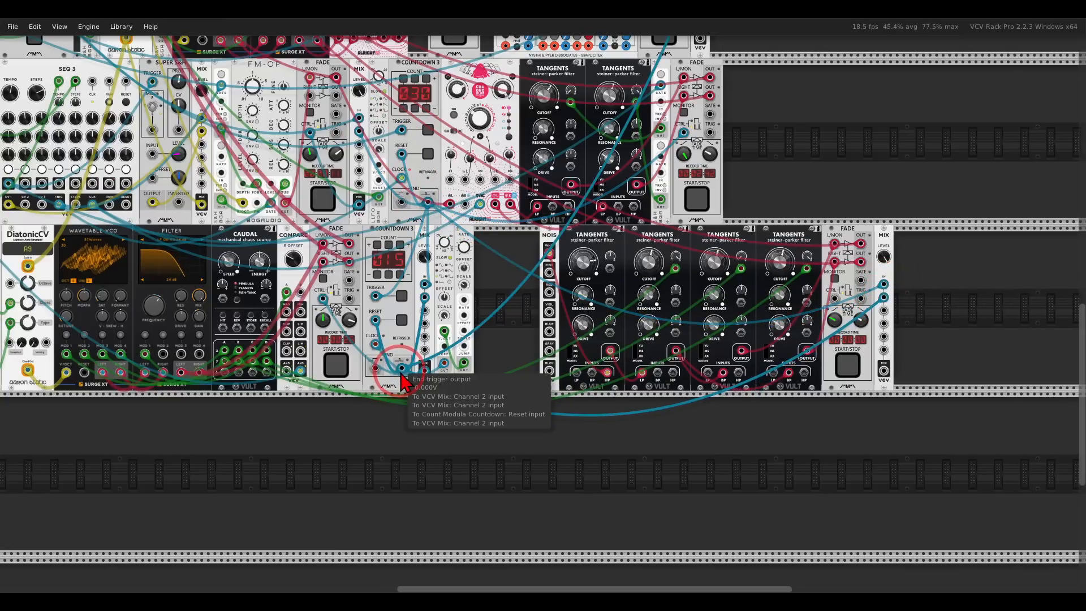
pyautogui.moveTo(888, 380); pyautogui.dragTo(845, 256)
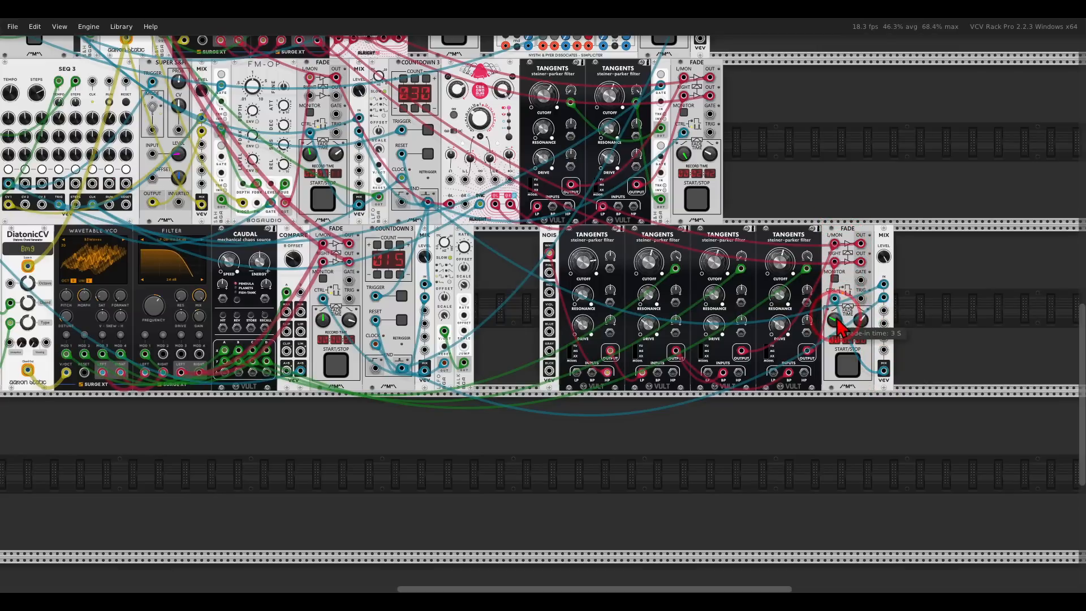